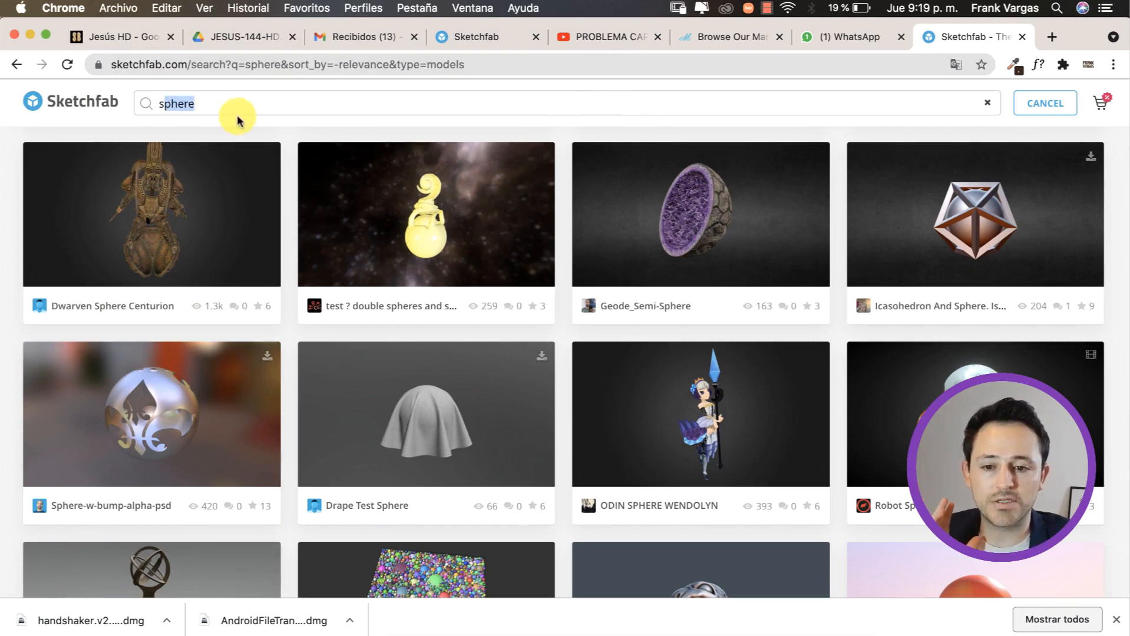
Step: Browse the Sketchfab results for sphere and open the Sunset Sphere model
click(222, 103)
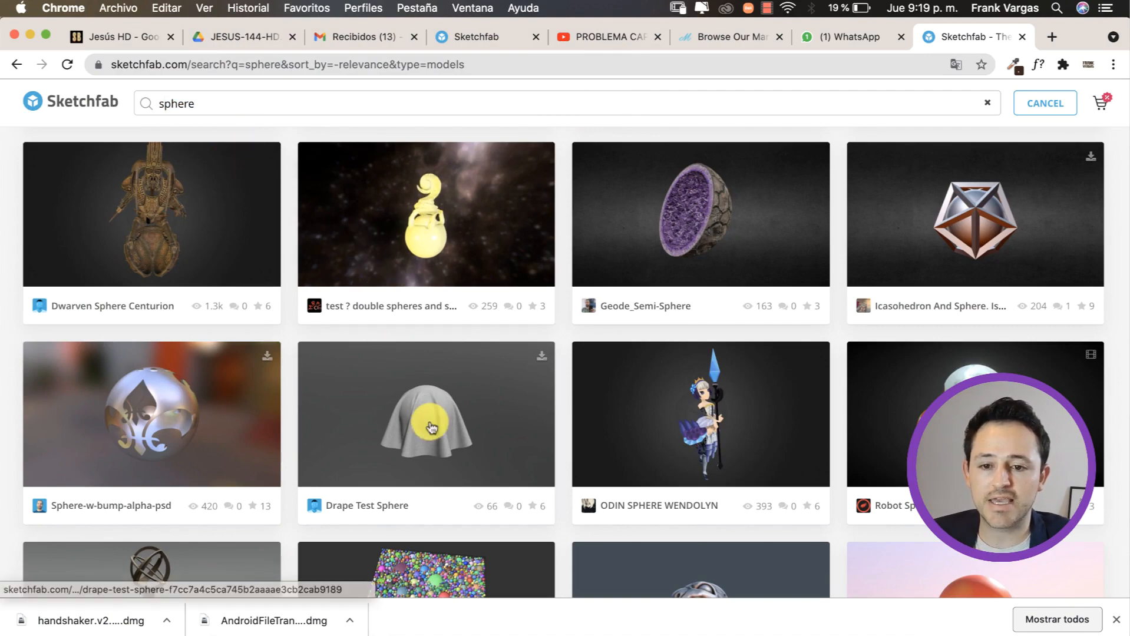
scroll(431, 428, down, 5)
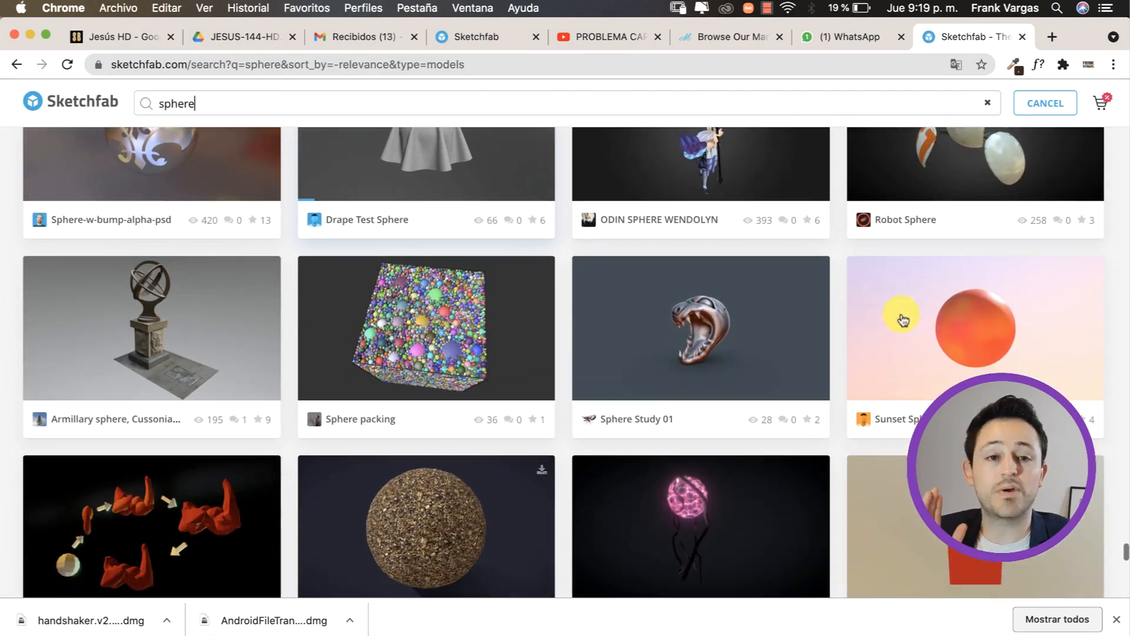
click(940, 339)
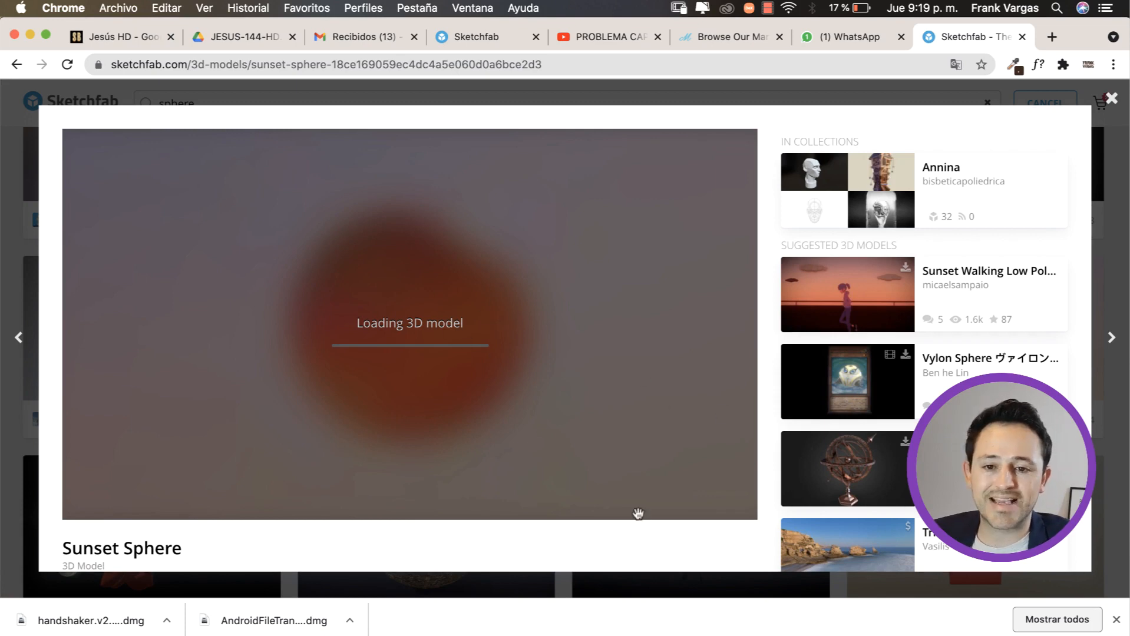
Step: Switch to Photoshop, scale the sphere reference on layer Capa 96 to about 82%, and place it over the coloured cactus
click(744, 634)
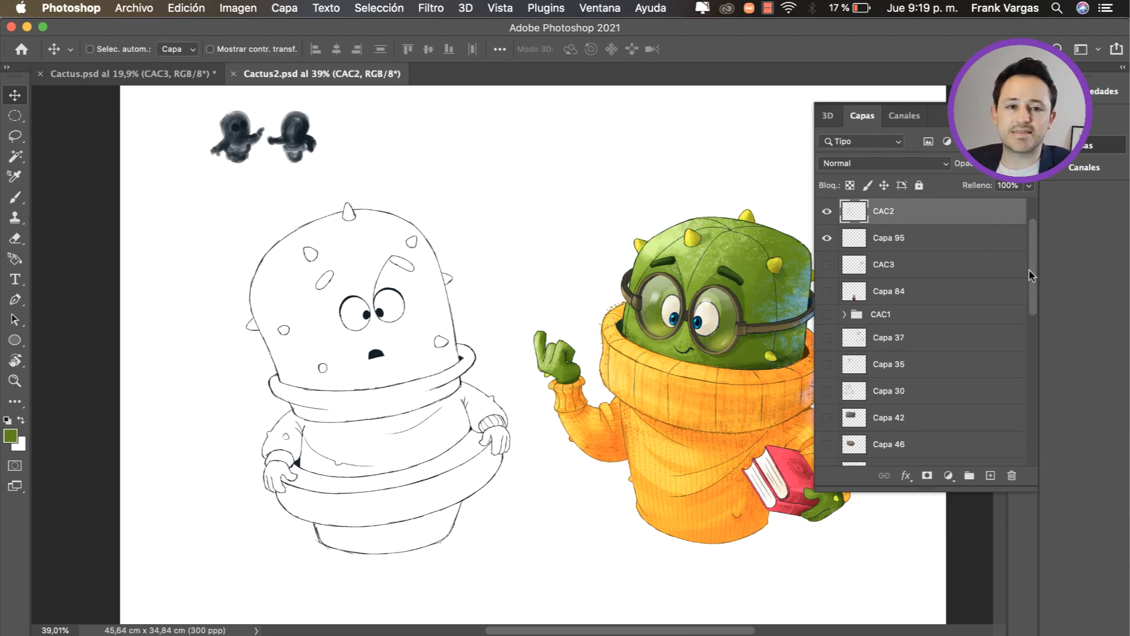
drag(1030, 275, 1019, 205)
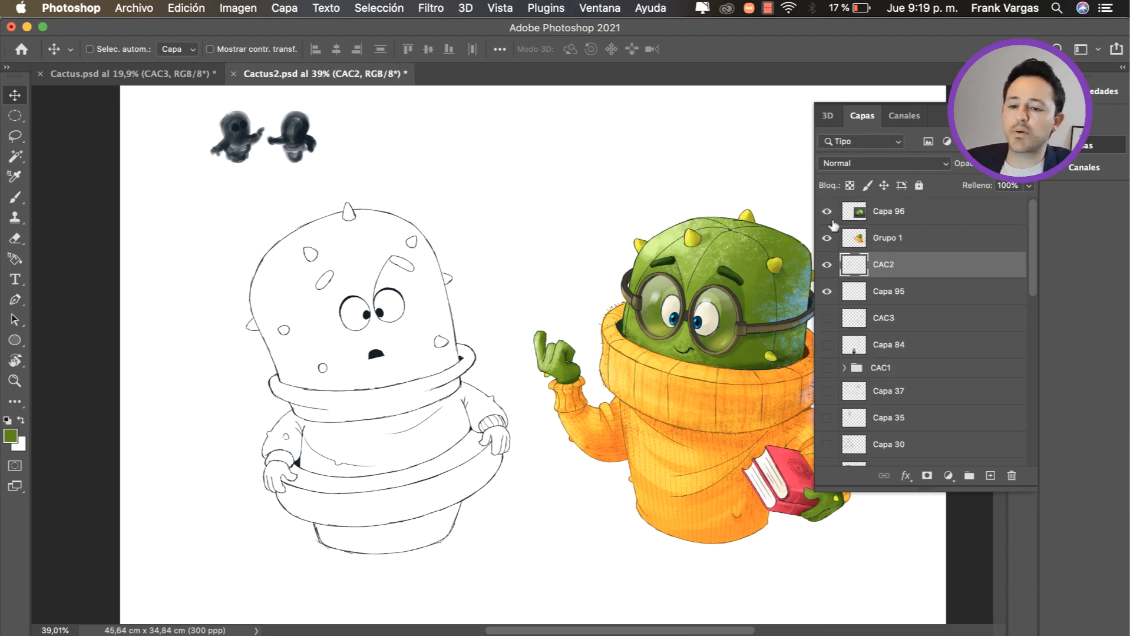
click(887, 216)
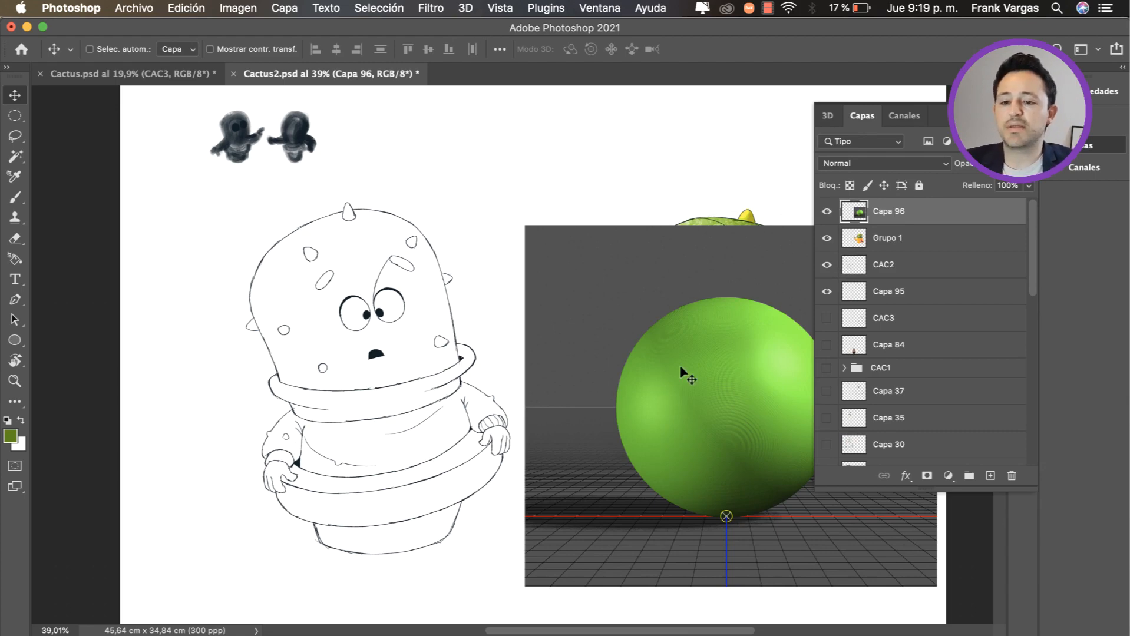
scroll(682, 412, right, 5)
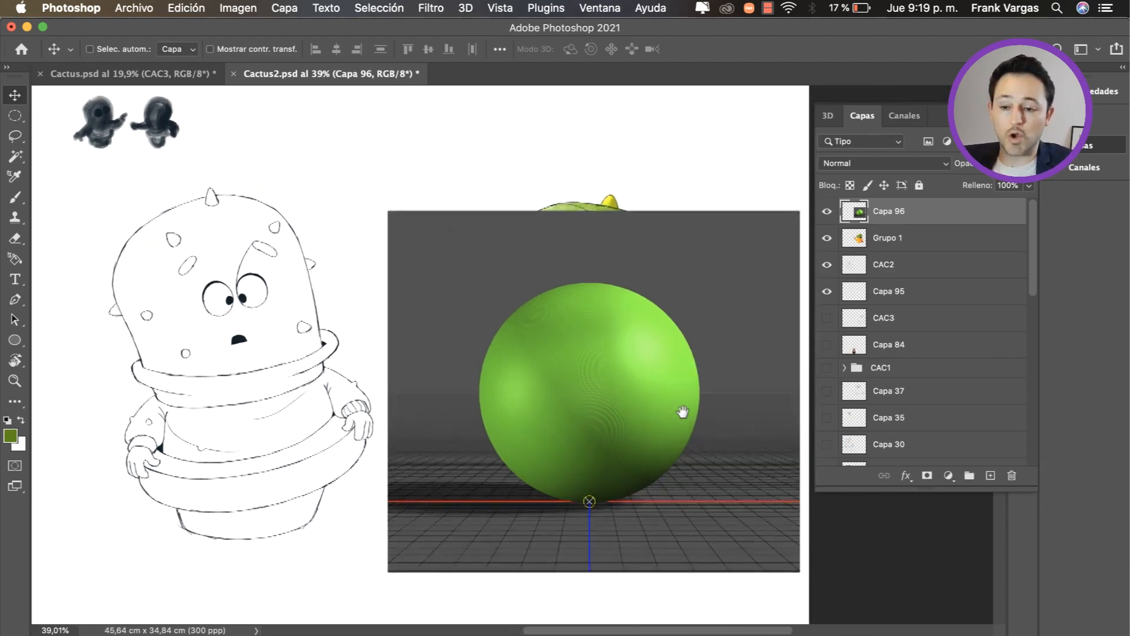
key(cmd+t)
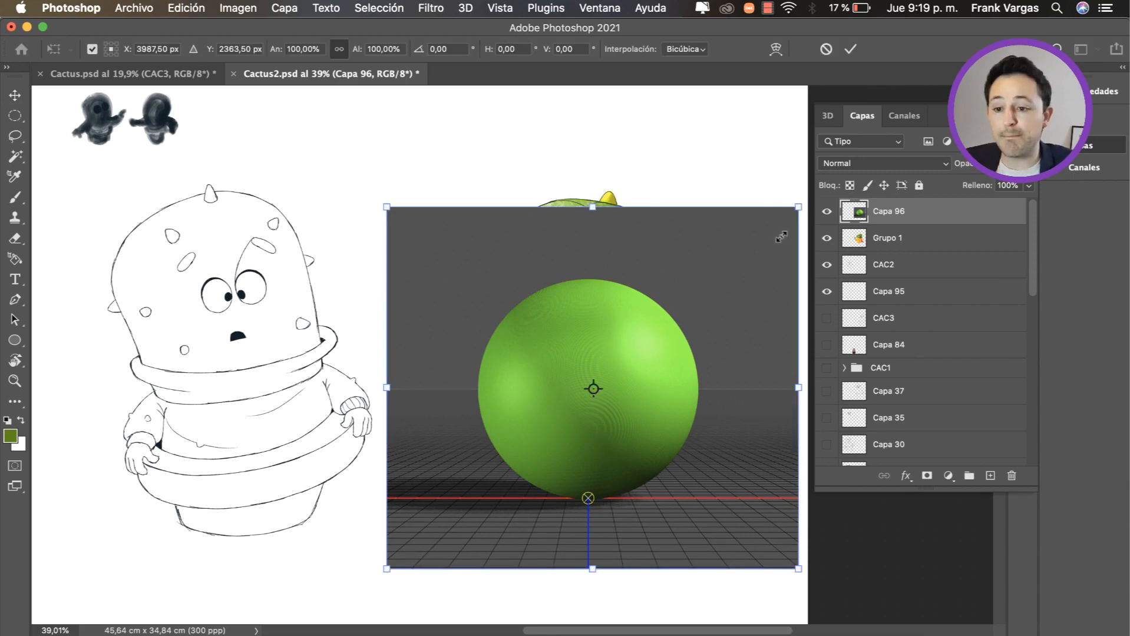
drag(799, 207, 722, 266)
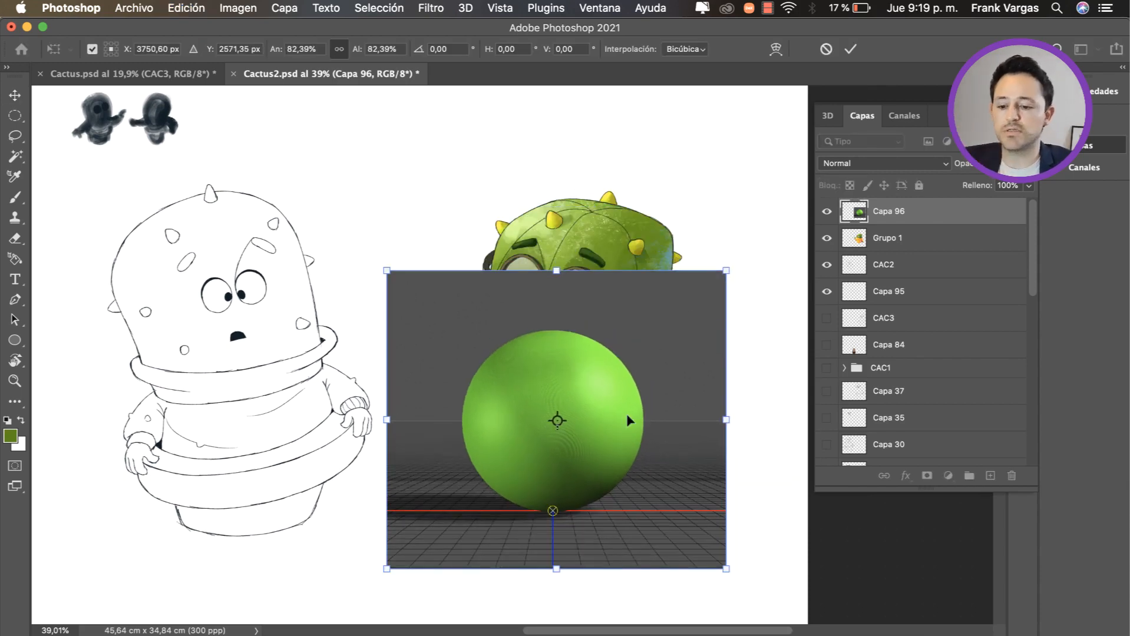
drag(625, 413, 653, 342)
key(Return)
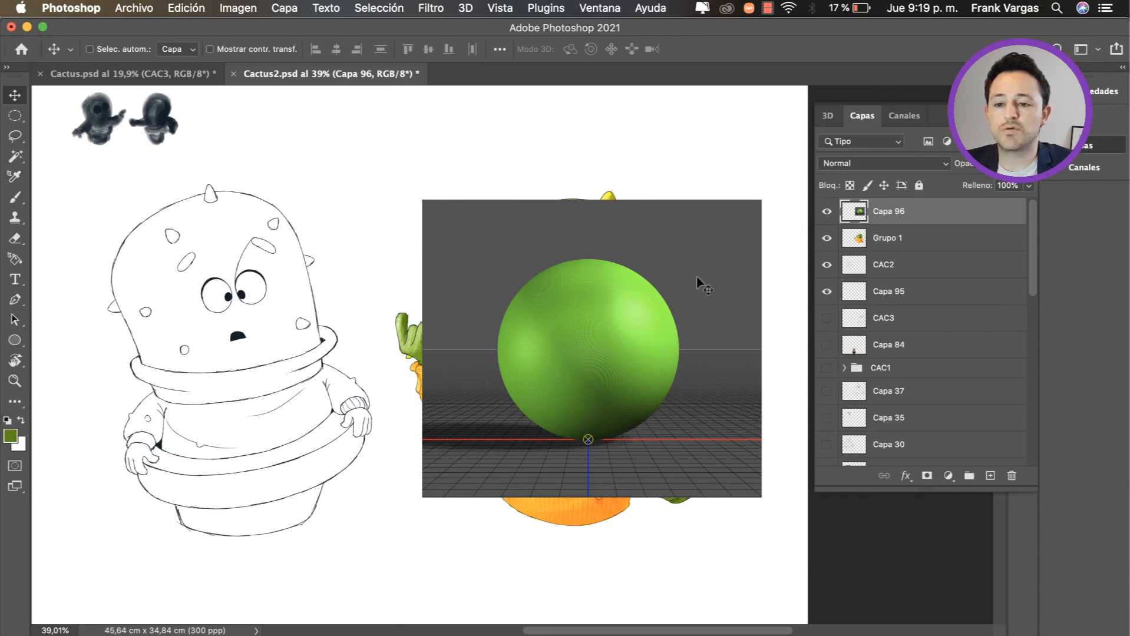
Step: Paint white arrows with the Brush at the sphere's upper-right and lower-left edges to mark the light directions
key(b)
drag(686, 214, 654, 213)
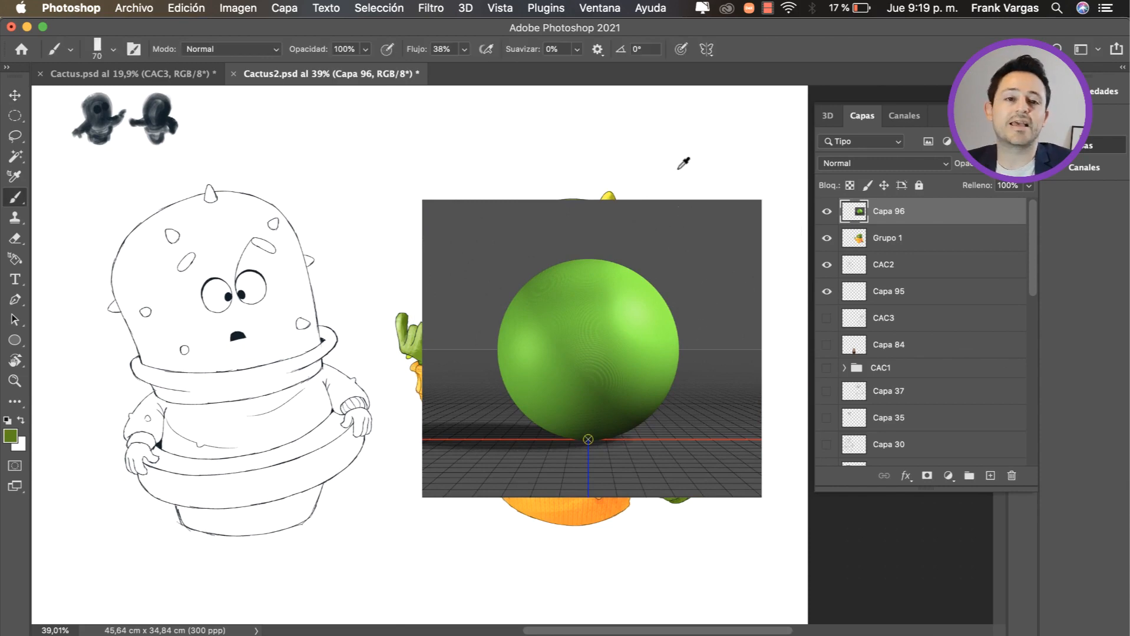
alt+click(682, 163)
drag(667, 254, 692, 260)
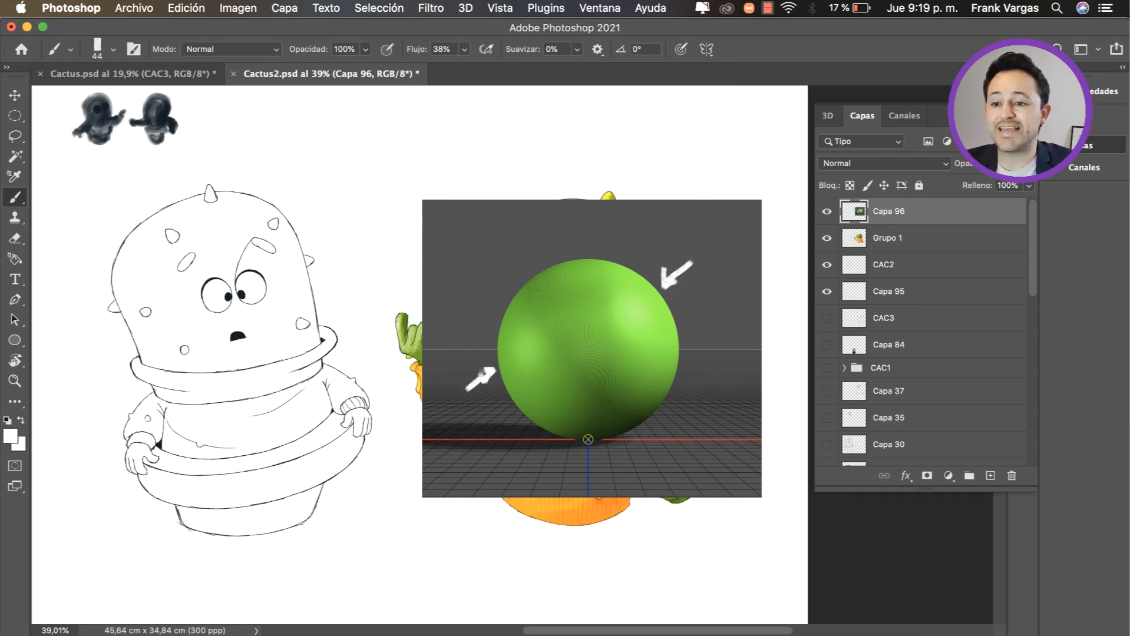
Step: Scale the sphere reference to about 78% and place it beside the coloured cactus's face, near the canvas's upper-right edge
key(v)
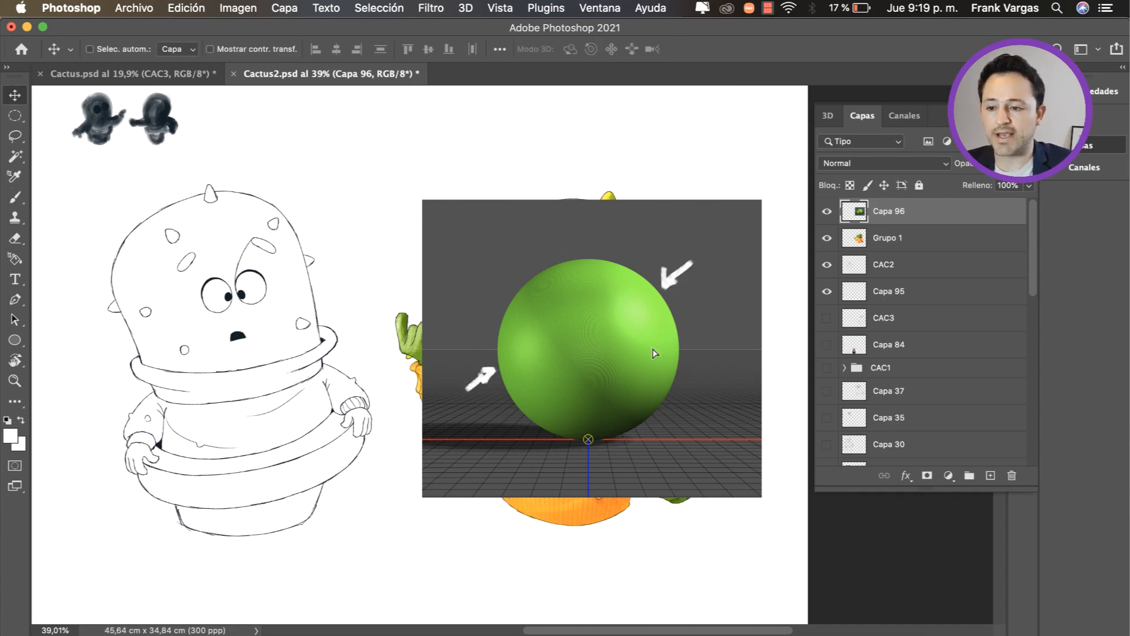
mouse_move(655, 352)
mouse_down()
mouse_move(699, 240)
mouse_move(710, 245)
mouse_up()
key(ctrl+t)
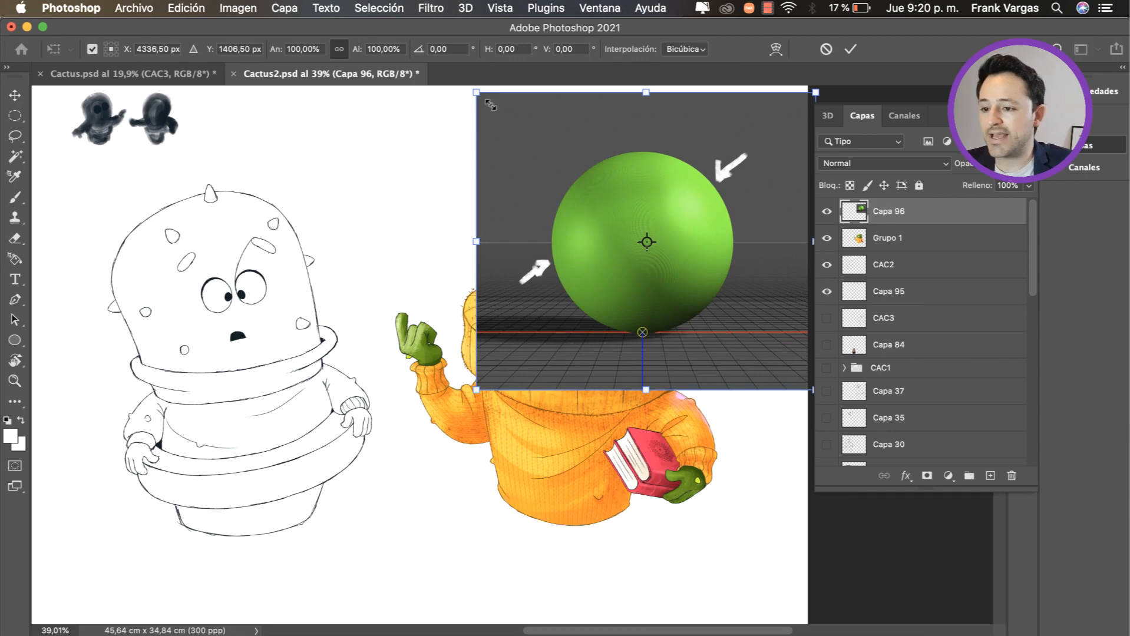
drag(490, 105, 566, 171)
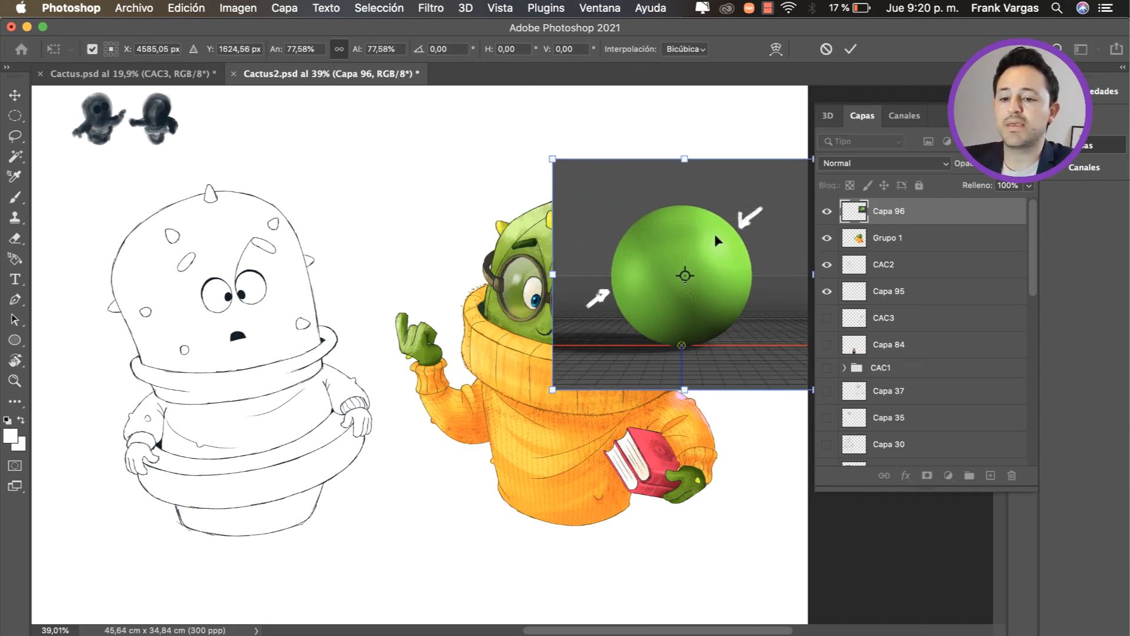
drag(716, 240, 696, 215)
key(Return)
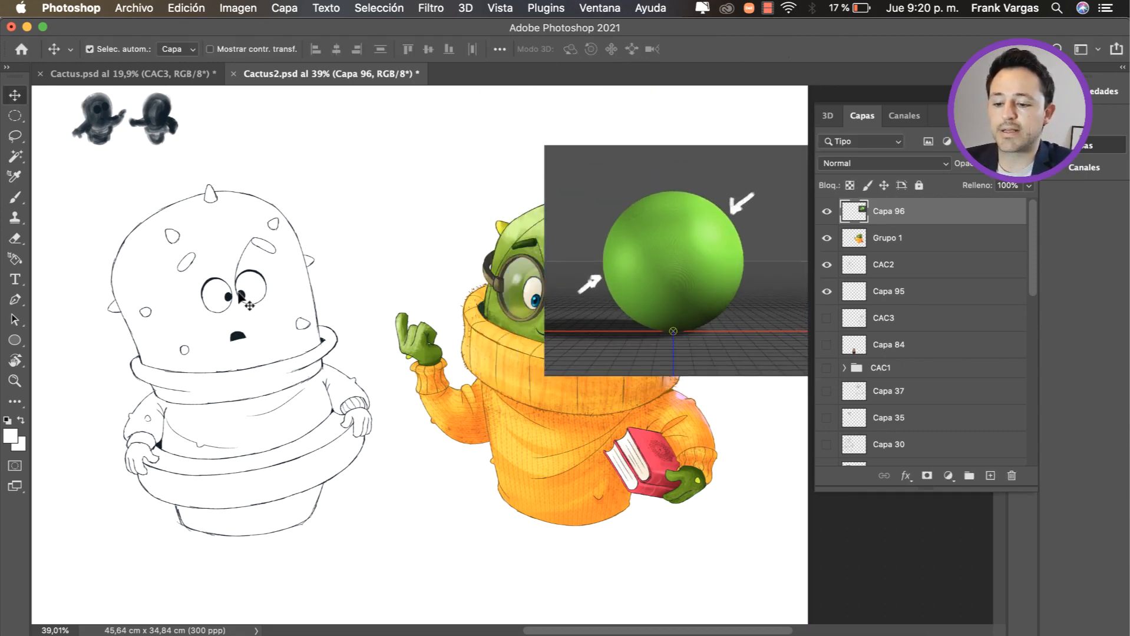
Step: Rename the line-art cactus layer as Cactus2
click(249, 305)
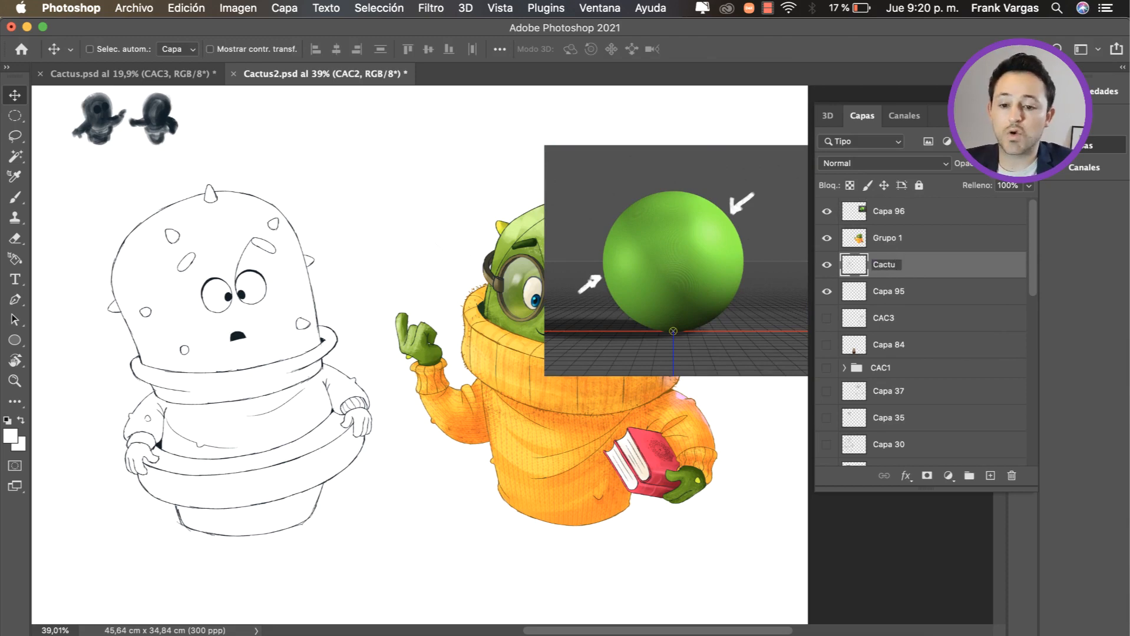
text(Cactus2)
key(Return)
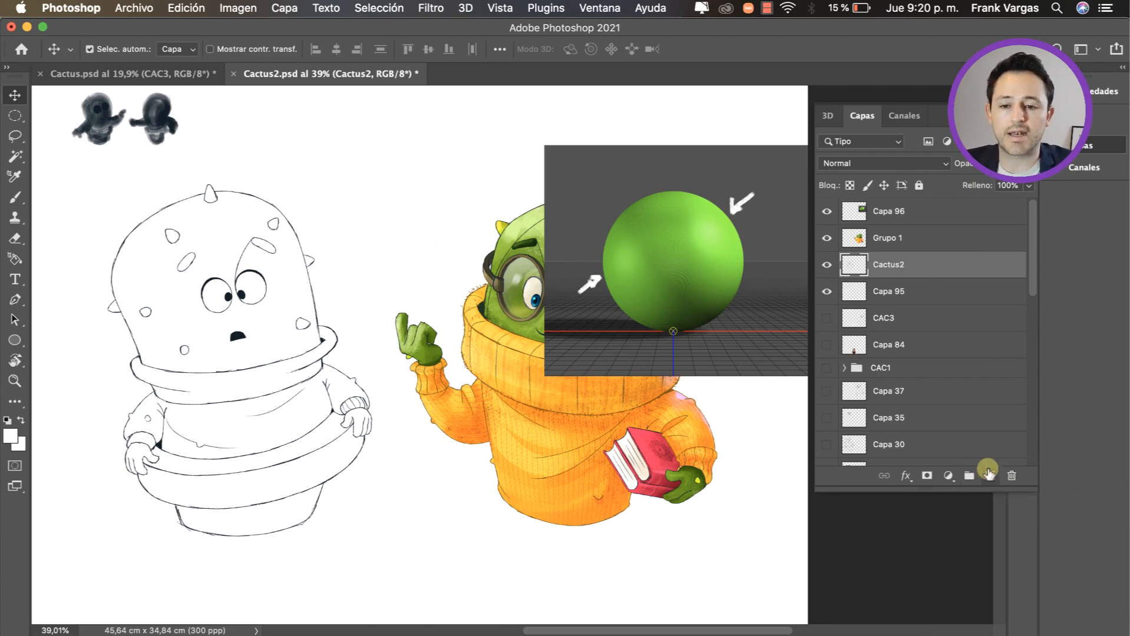
Step: Add a new layer beneath Cactus2, sample a mid green from the reference sphere, and set the brush size to 159
click(988, 473)
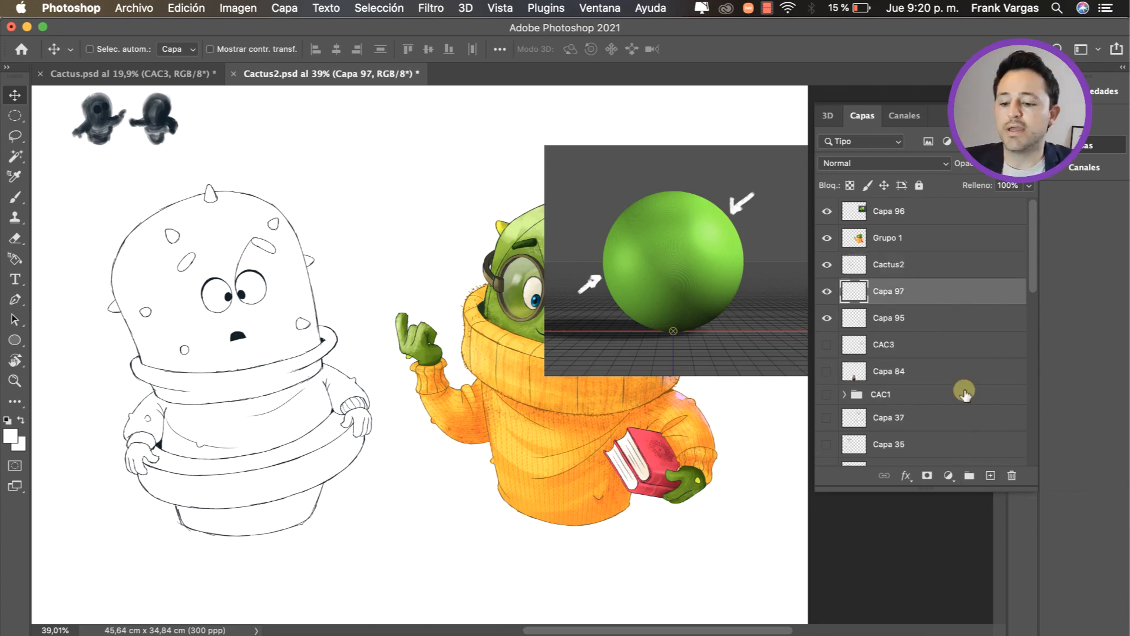
key(b)
alt+click(615, 260)
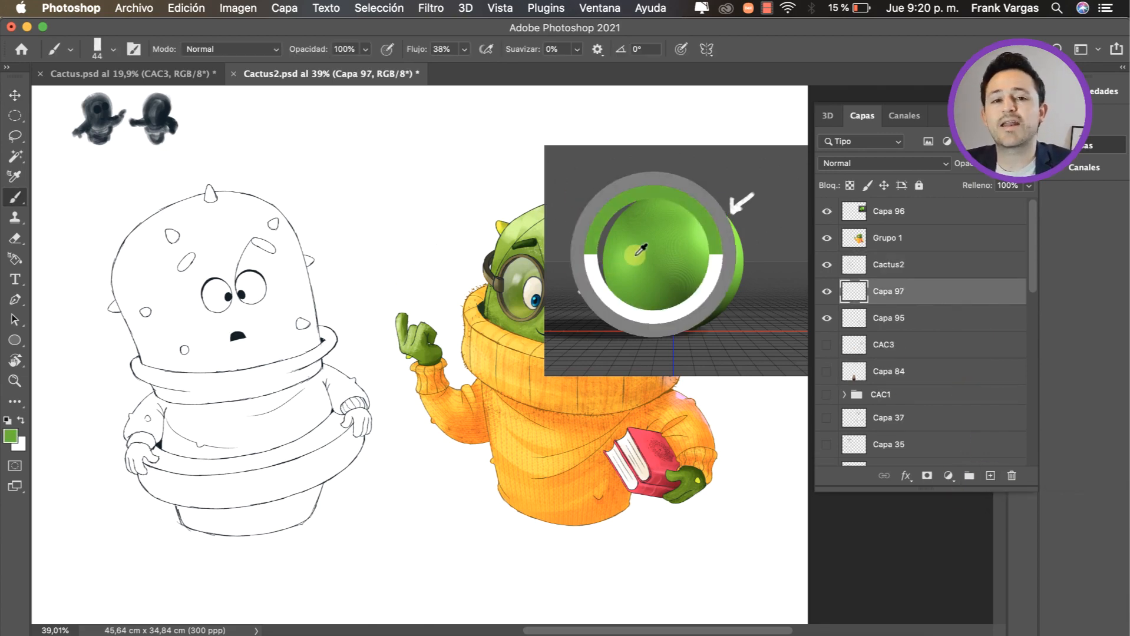
mouse_move(719, 241)
mouse_down()
mouse_move(732, 246)
mouse_move(719, 244)
mouse_up()
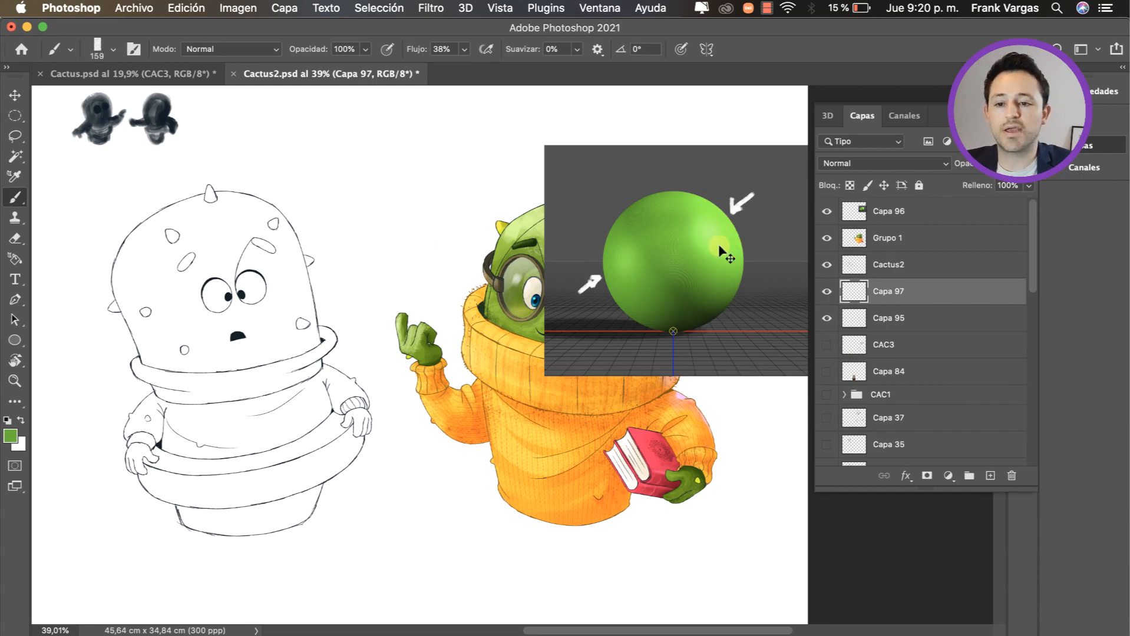
Step: Adjust the sphere reference layer with Hue/Saturation, setting hue to -12 and saturation to +19
key(v)
click(713, 251)
key(super+u)
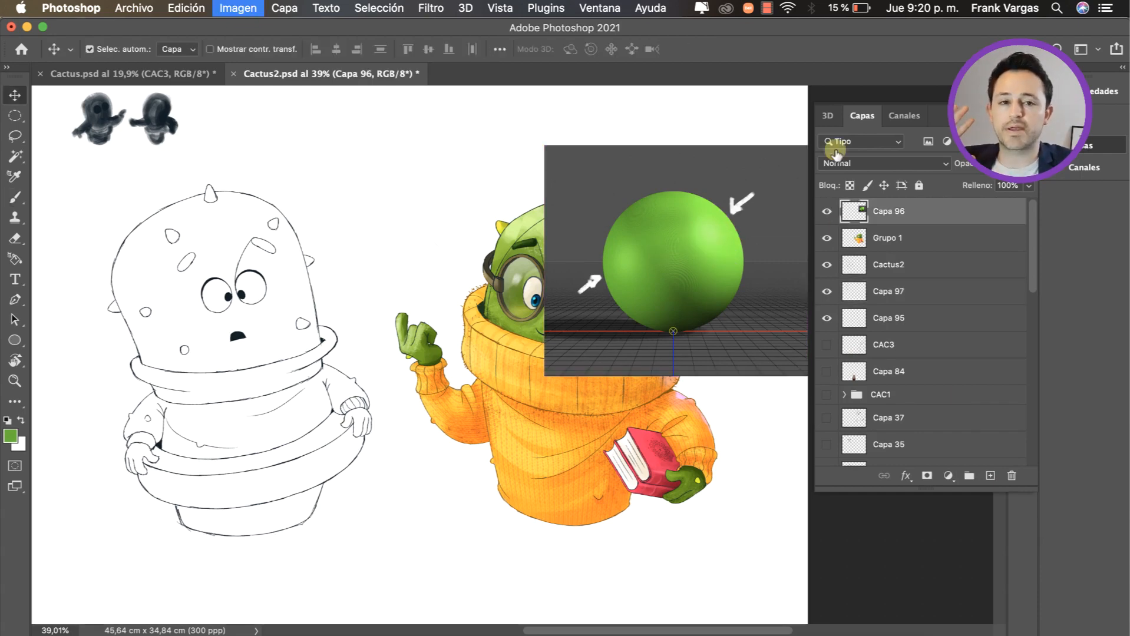
drag(819, 186, 851, 184)
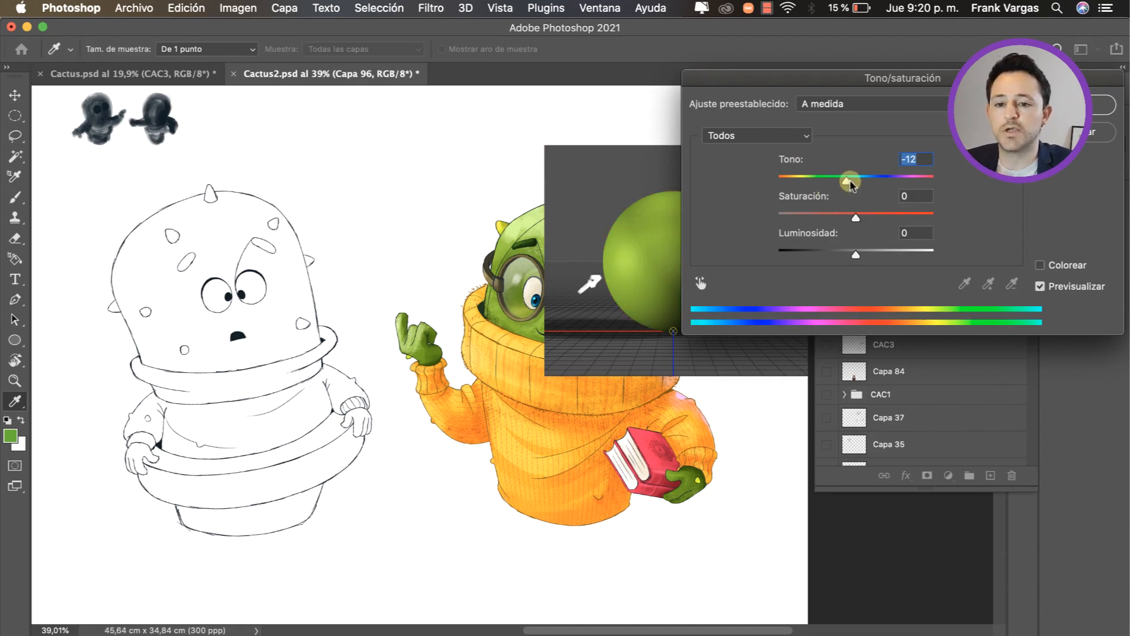
drag(861, 216, 871, 217)
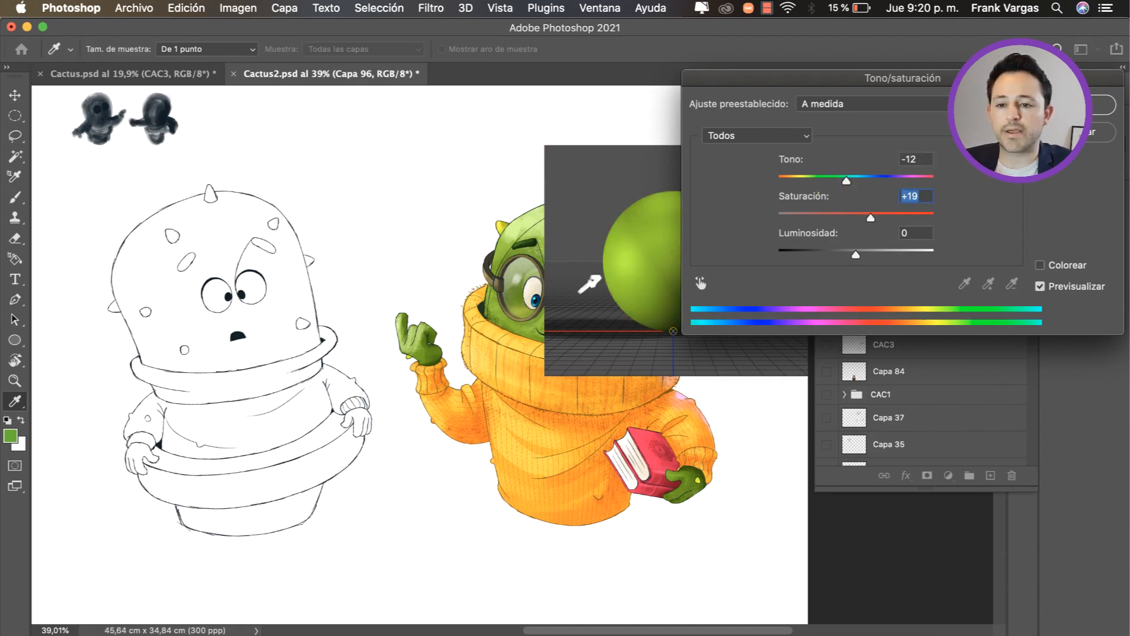
key(Return)
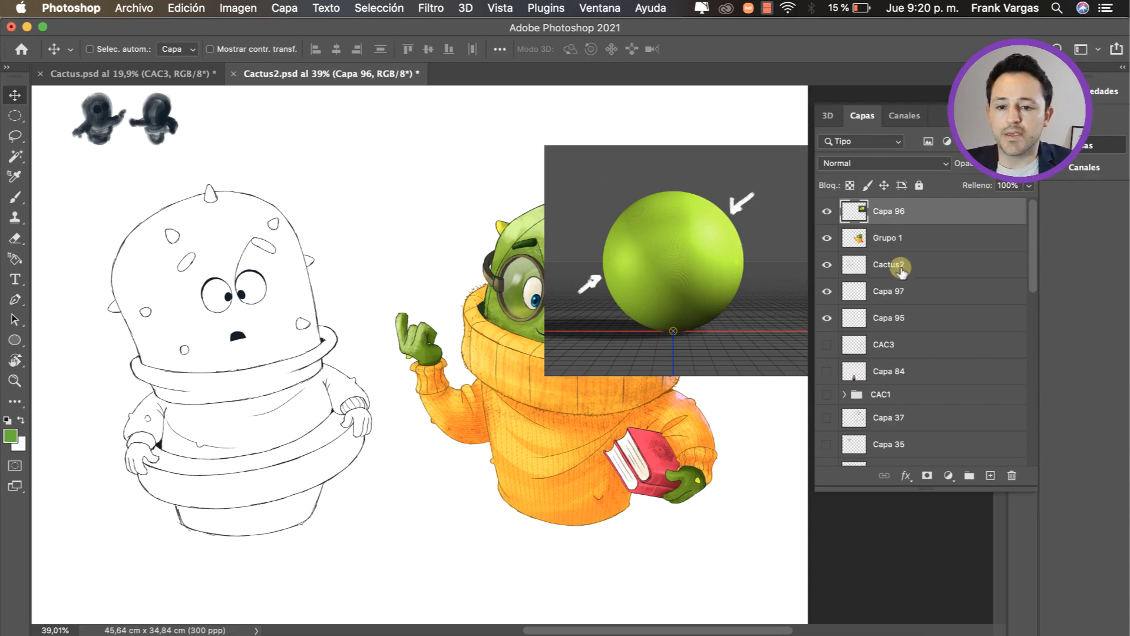
Step: Group the Cactus2 line-art layer with the empty layer Capa 97 below it
click(898, 266)
click(882, 297)
click(887, 268)
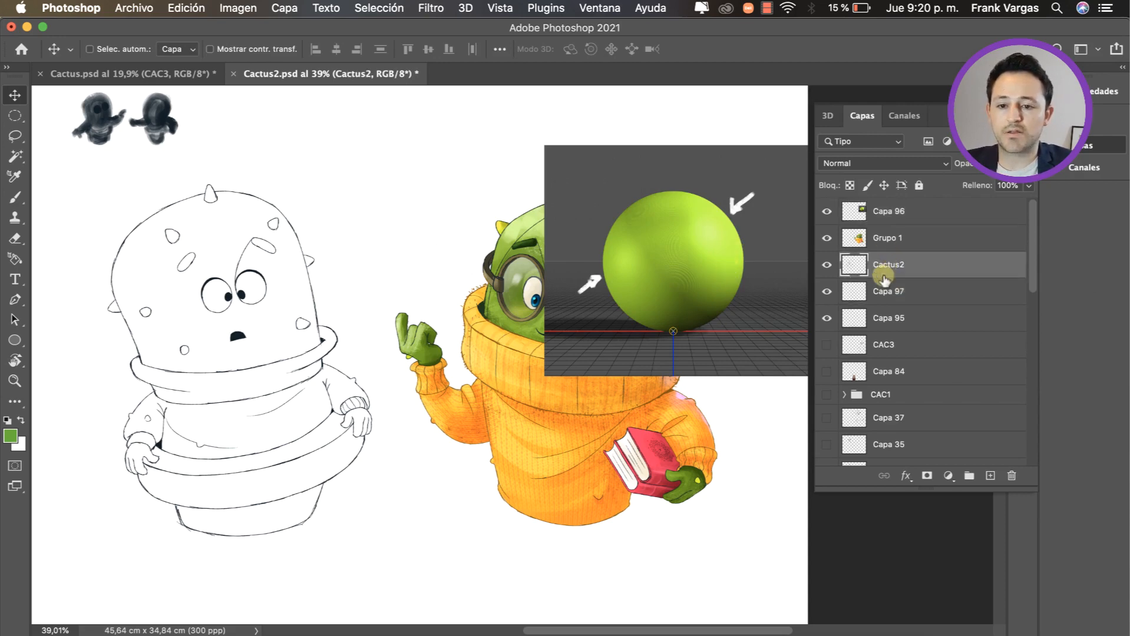
shift+click(899, 292)
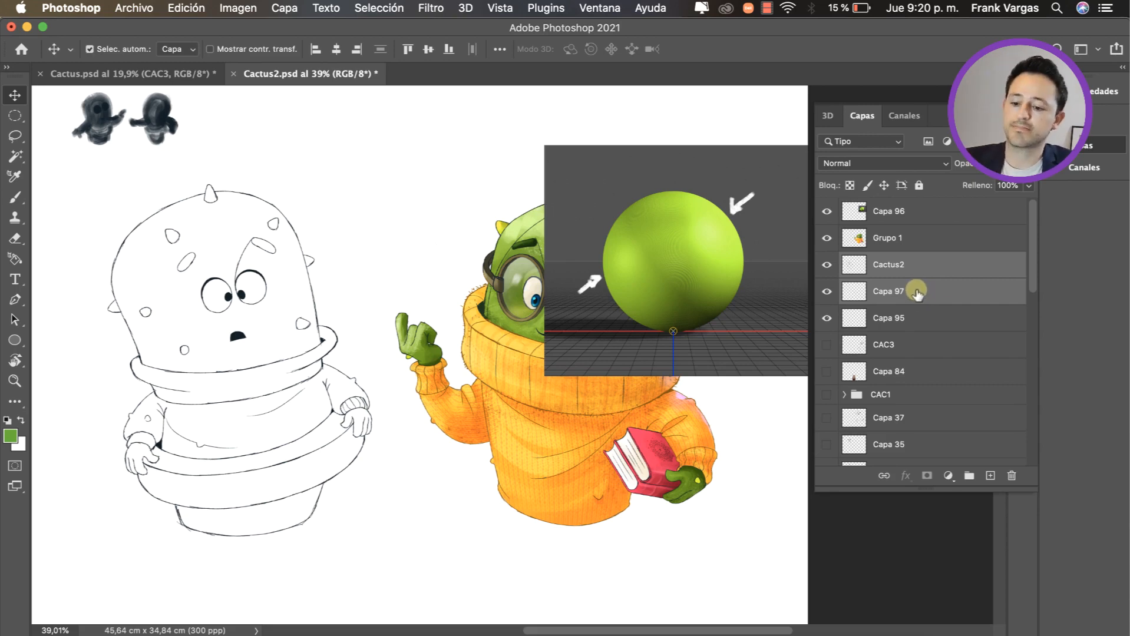
key(super+g)
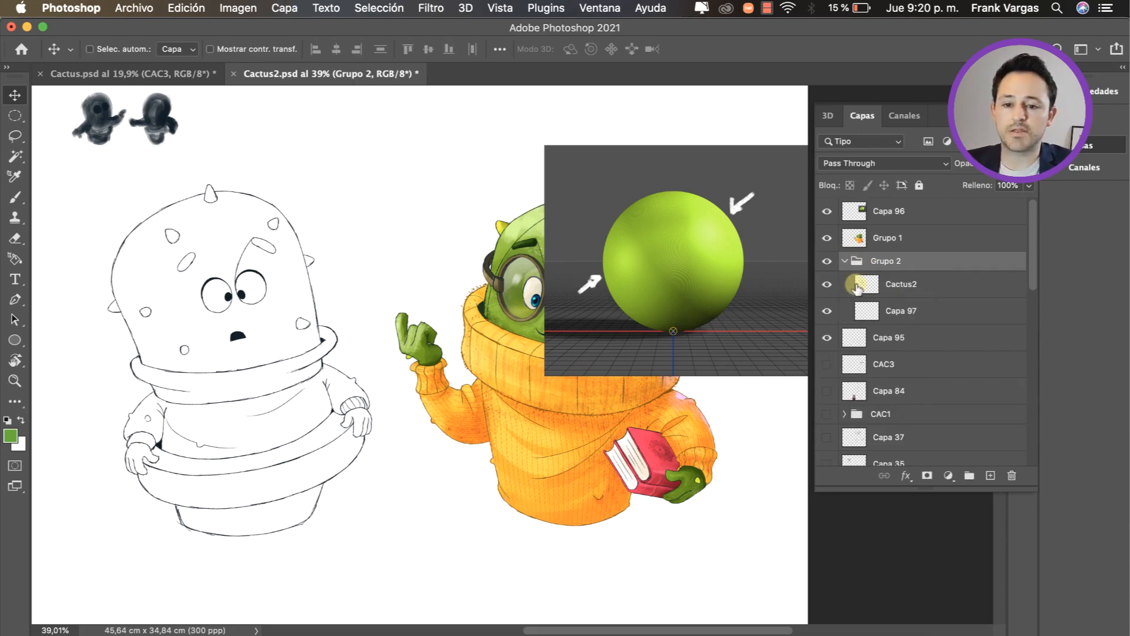
click(895, 310)
key(b)
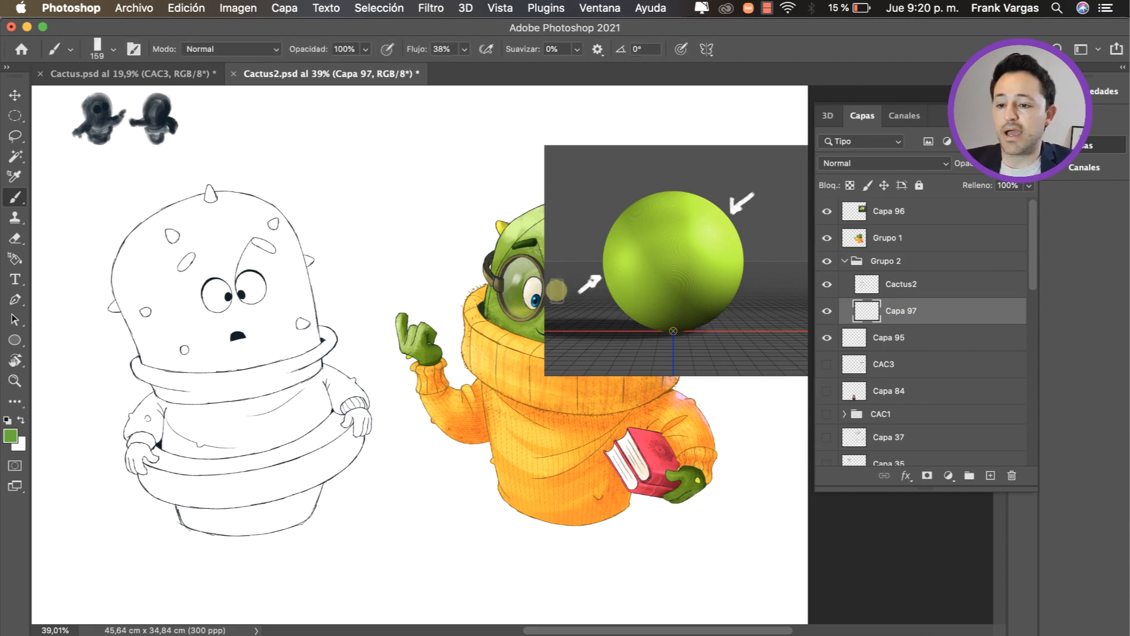
key(v)
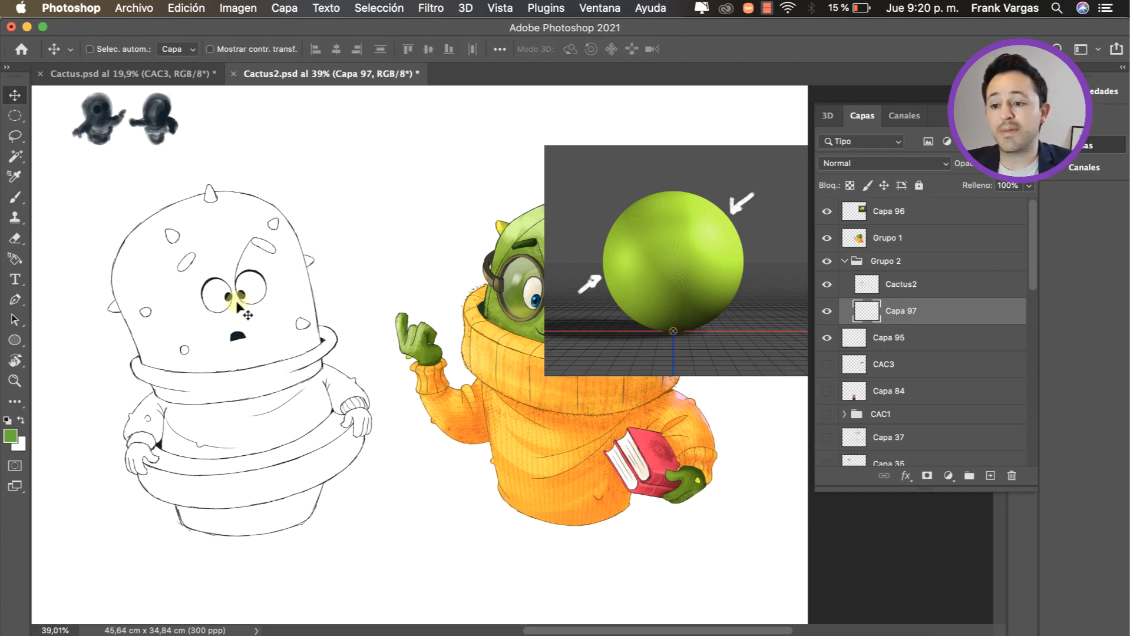
Step: Select the interior of the line-art cactus's head on the Cactus2 layer with the Magic Wand and examine the selection outline
click(244, 298)
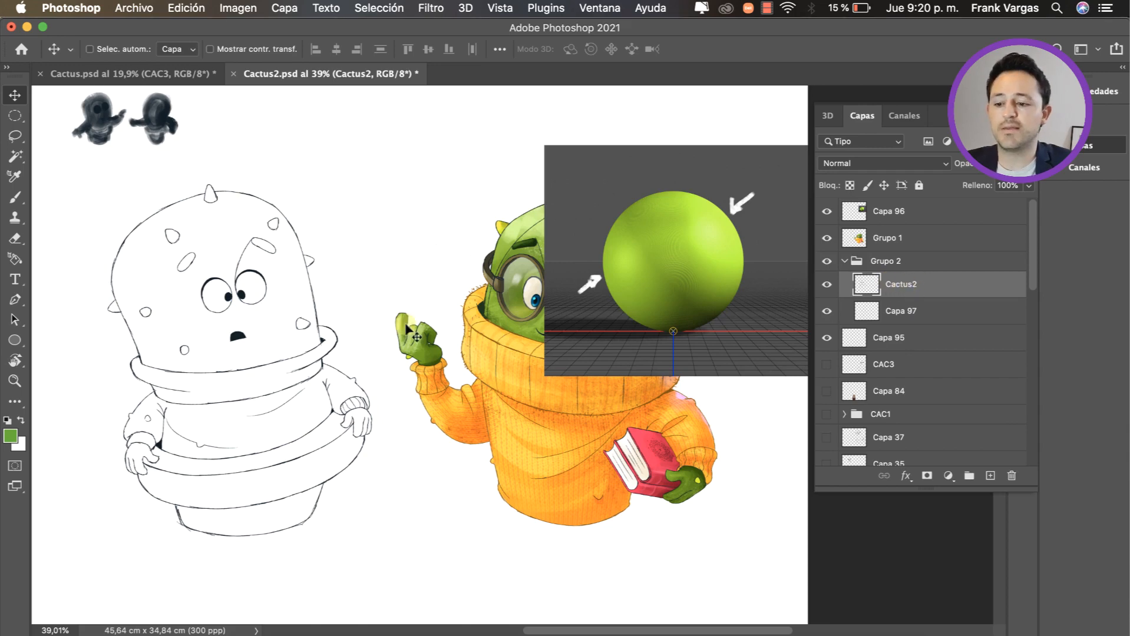
click(16, 156)
click(68, 184)
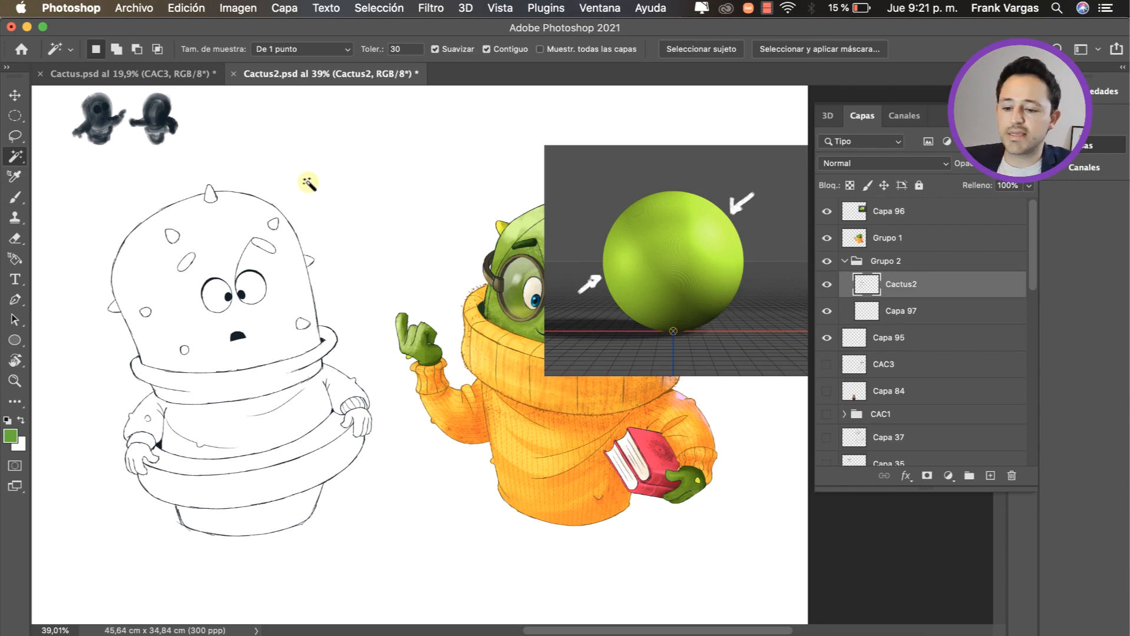
click(246, 224)
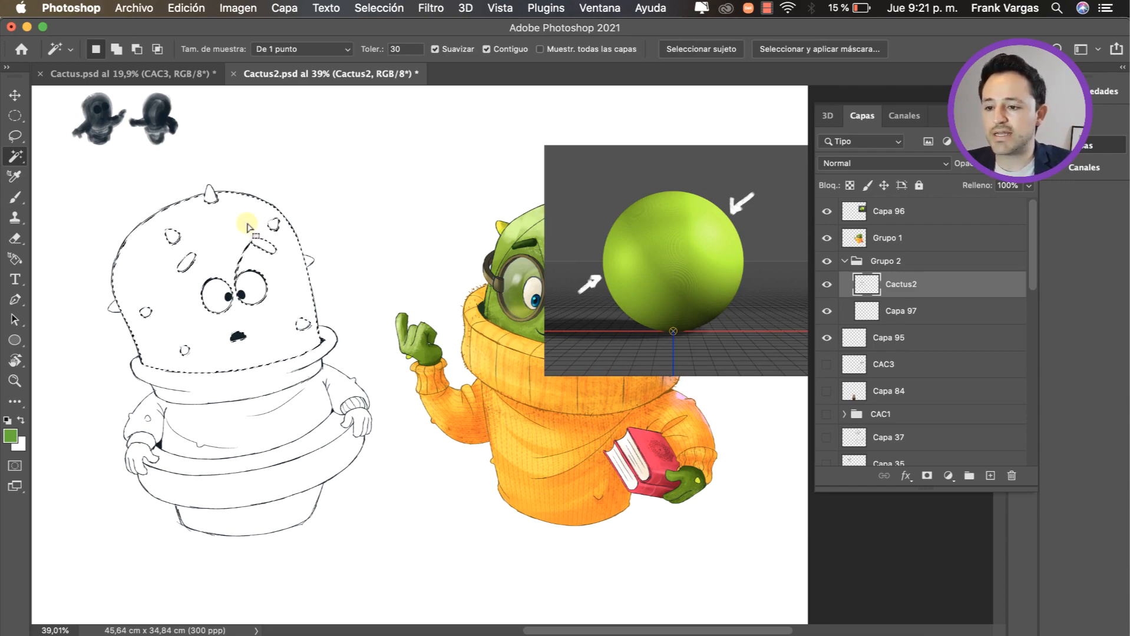
key(z)
drag(168, 322, 245, 321)
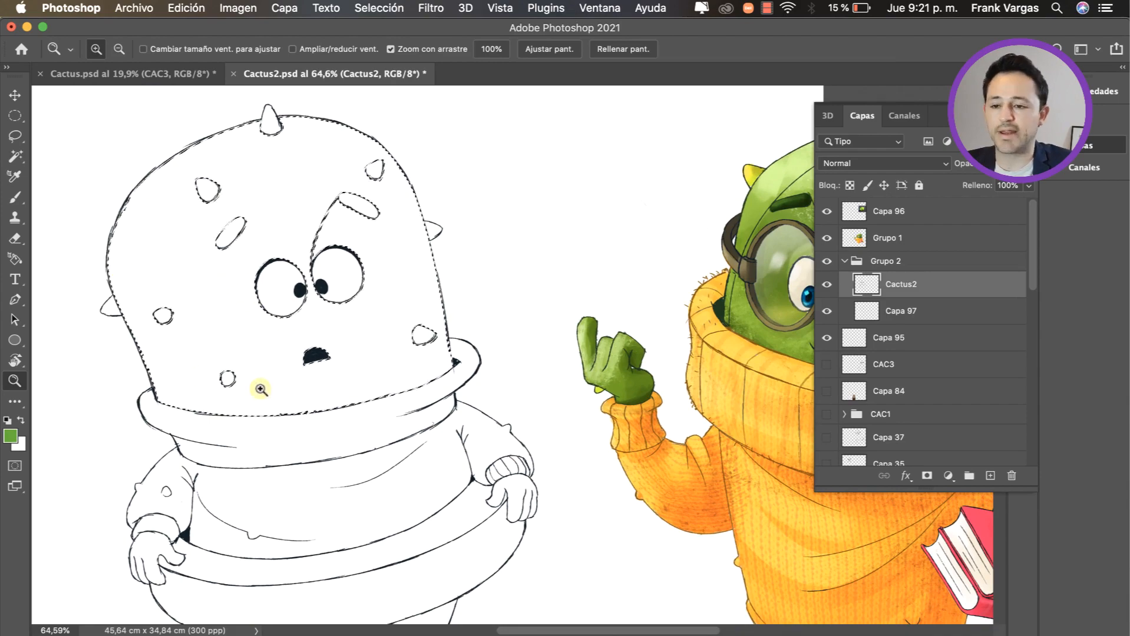
drag(387, 284, 374, 303)
drag(444, 321, 432, 325)
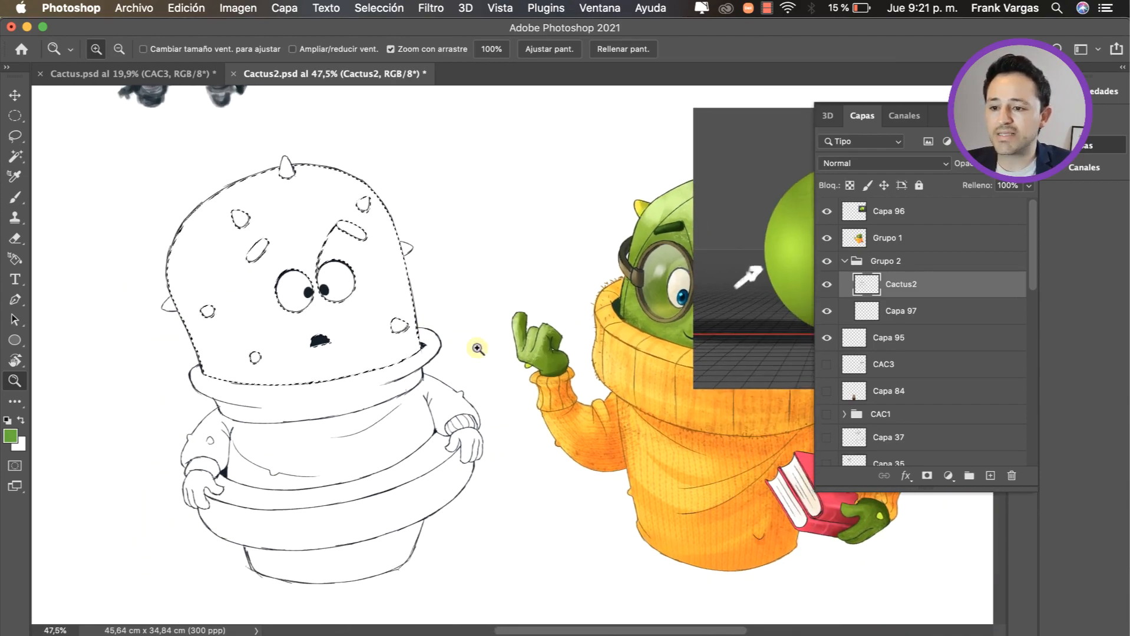
Step: Expand the selection of the line-art cactus's head by 2 pixels
drag(328, 270, 358, 264)
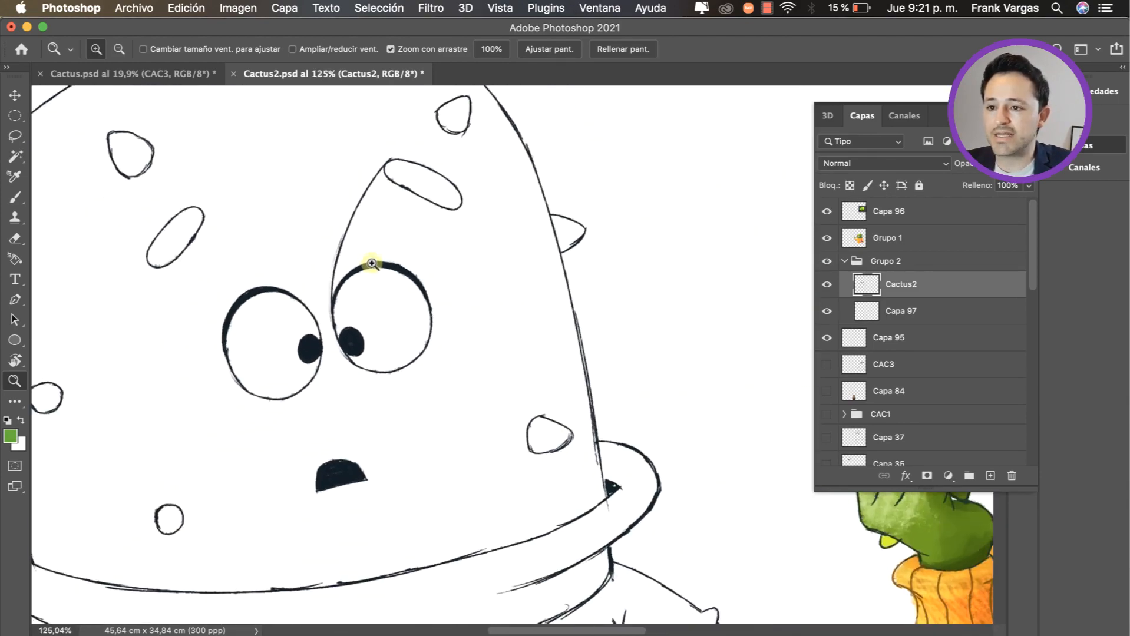
click(379, 8)
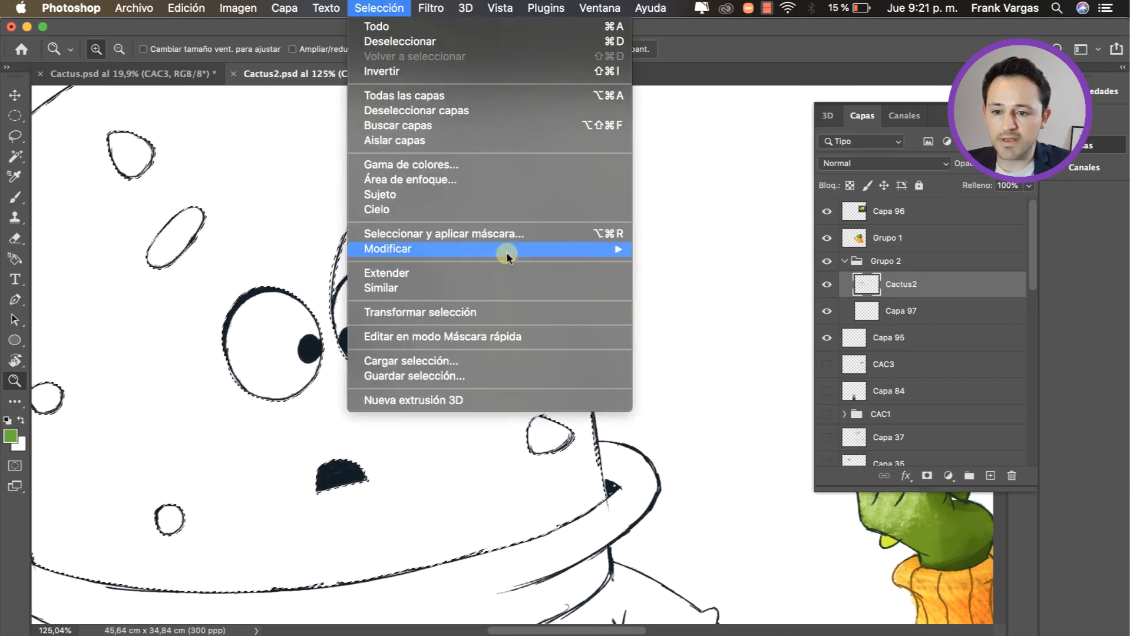
mouse_move(507, 251)
click(728, 282)
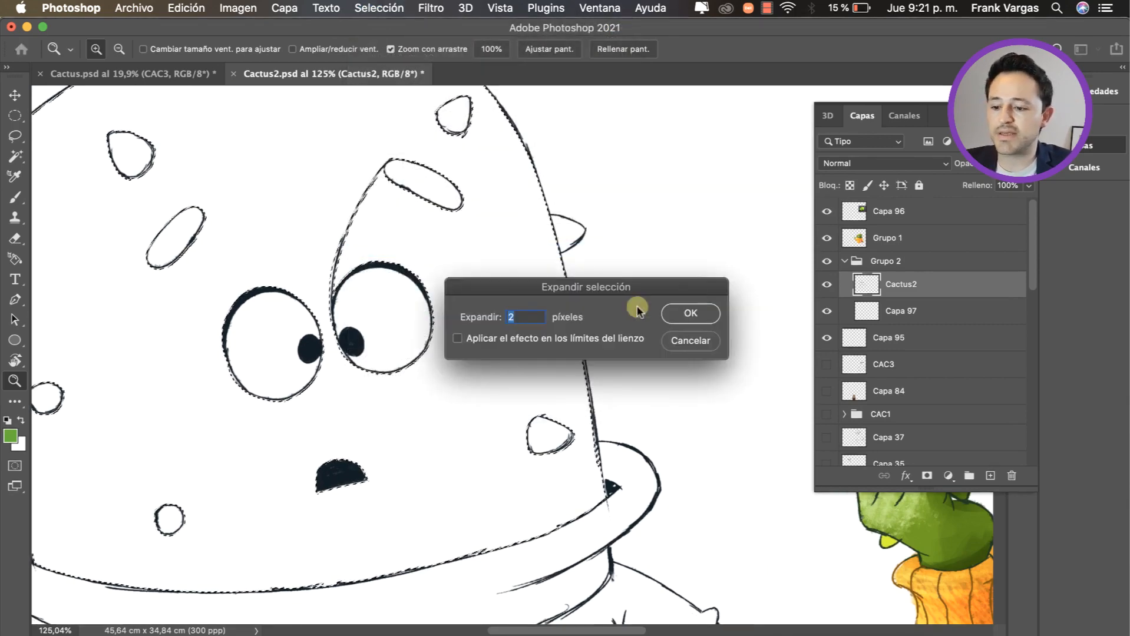
click(715, 313)
drag(510, 359, 488, 359)
Step: Fill the head selection on layer Capa 97 with a light green sampled from the upper part of the reference sphere, and deselect
click(910, 313)
drag(567, 395, 532, 429)
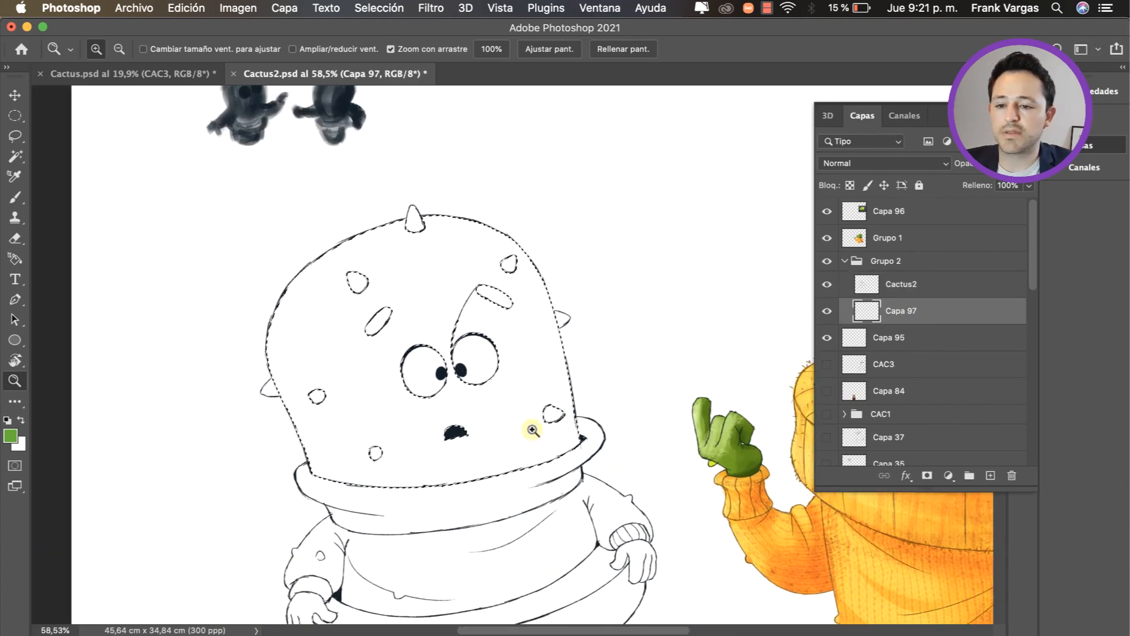
key(space)
drag(747, 384, 406, 408)
key(z)
drag(656, 354, 650, 353)
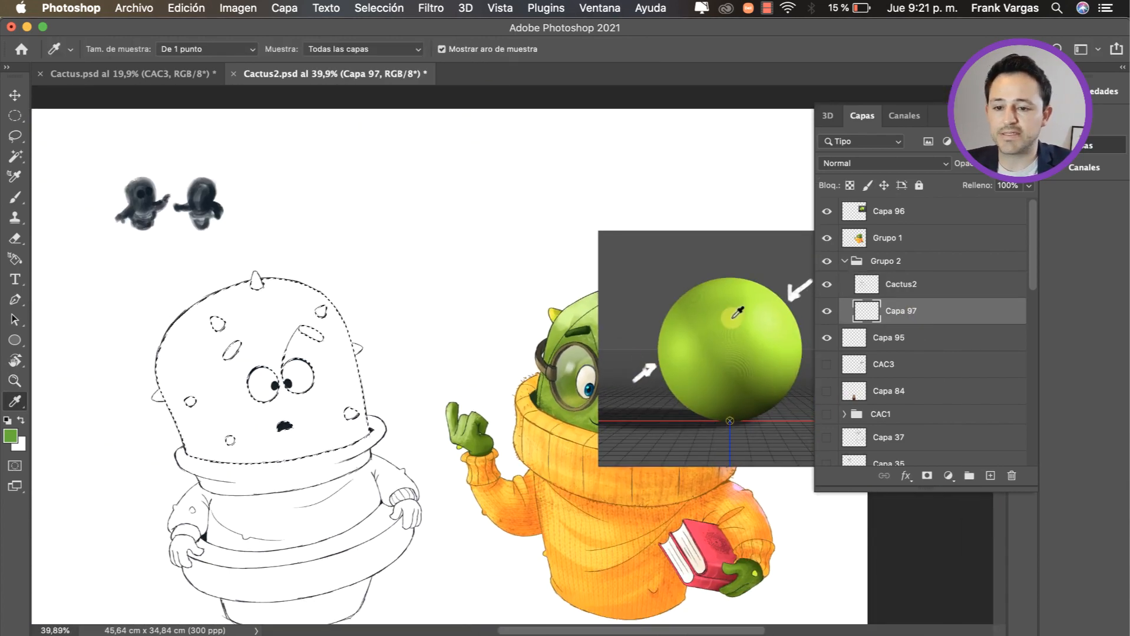
click(751, 293)
key(alt+BackSpace)
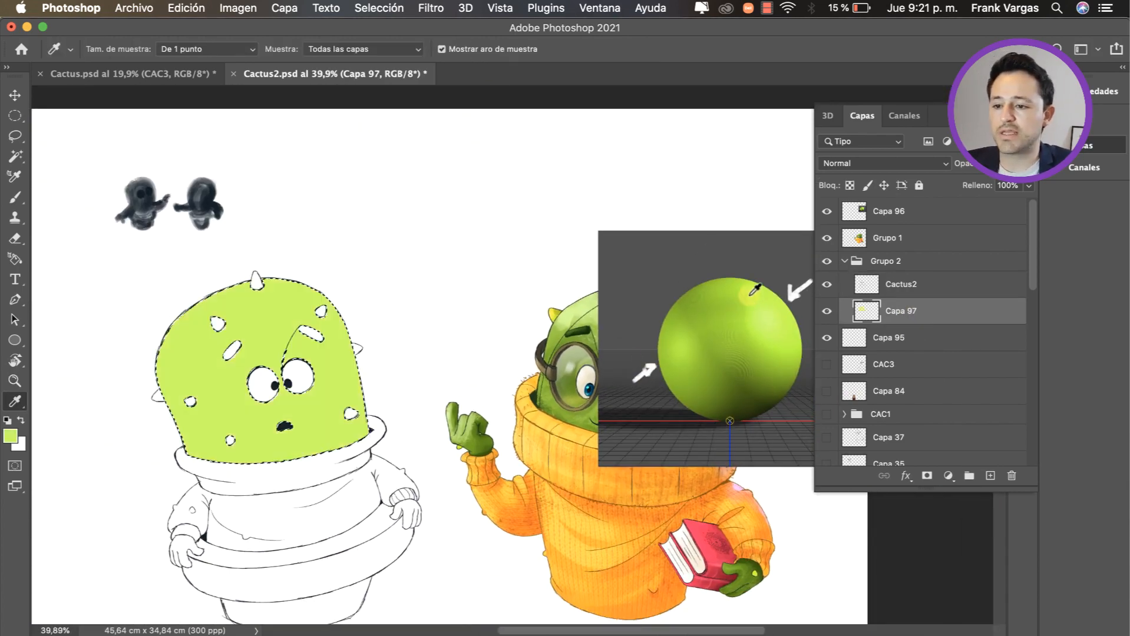
key(ctrl+d)
Step: Adjust the head's green fill with Hue/Saturation, setting saturation to +13 and lightness to -19
drag(484, 360, 491, 358)
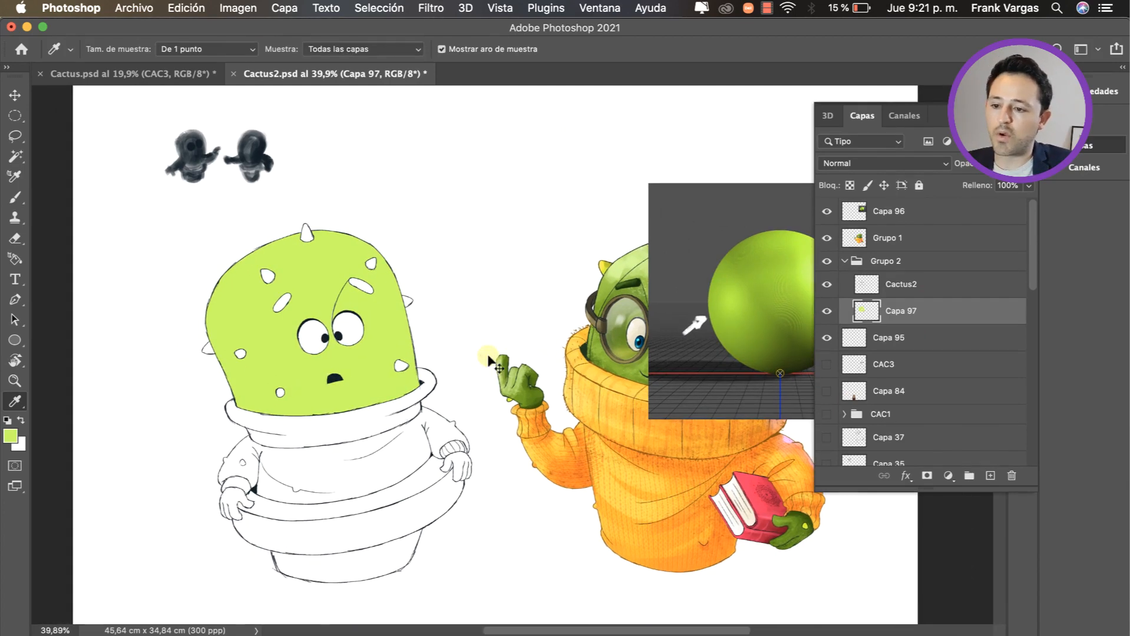
key(v)
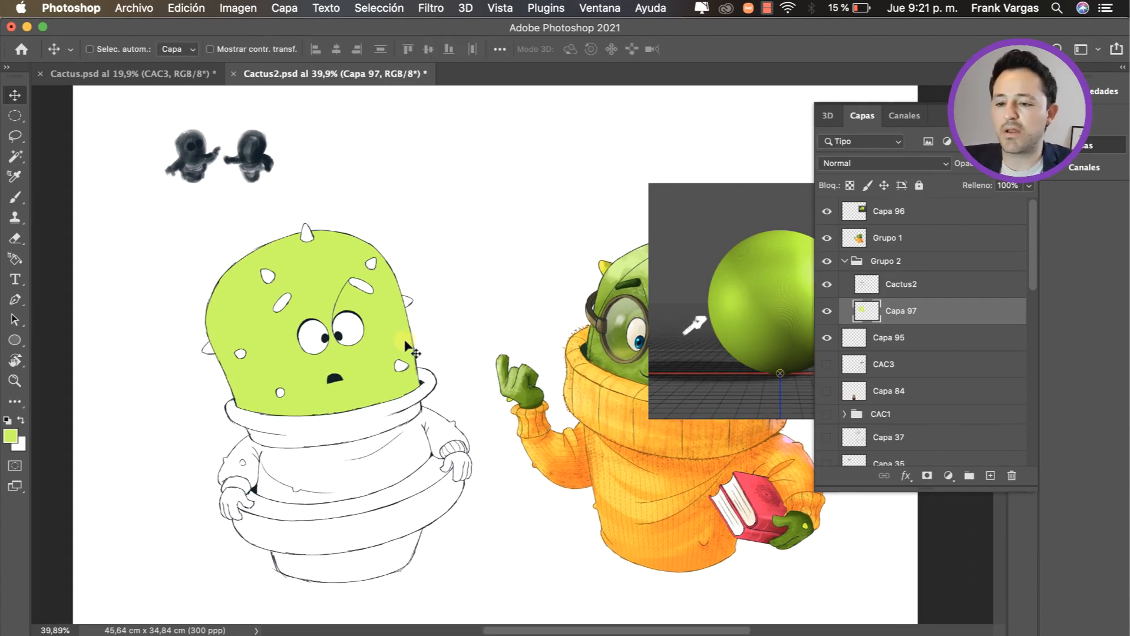
key(ctrl+u)
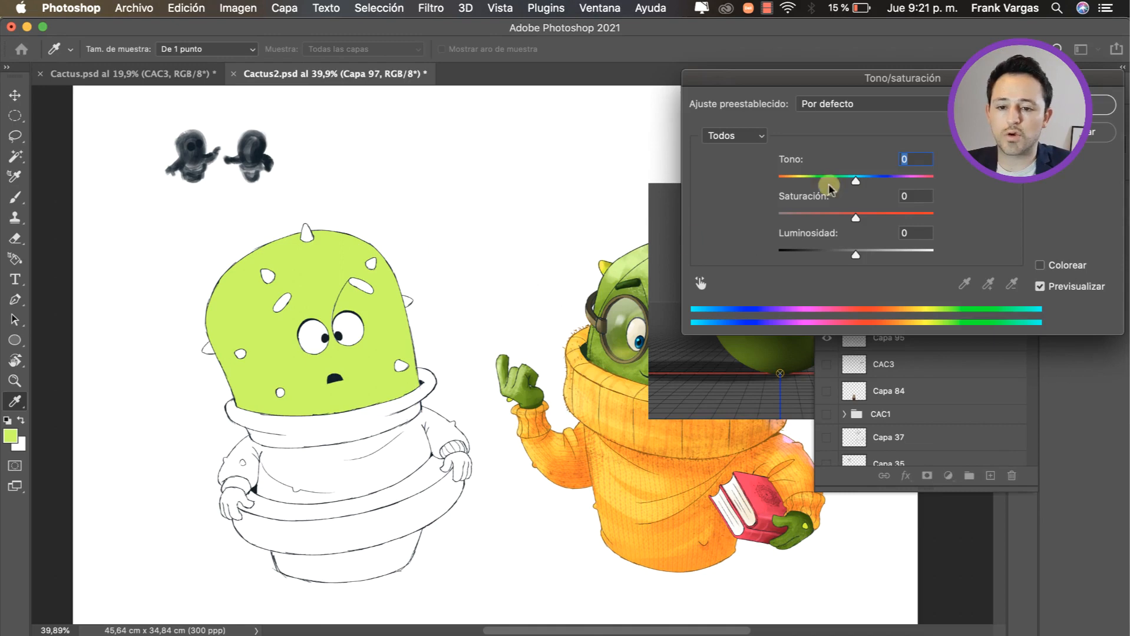
drag(855, 255, 863, 219)
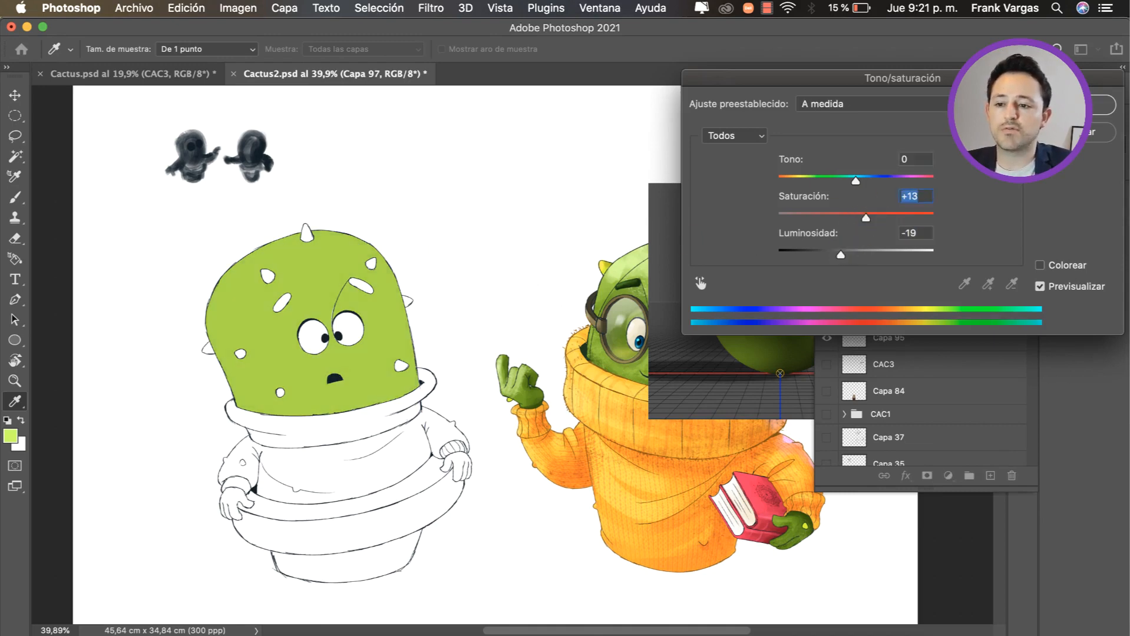
key(Return)
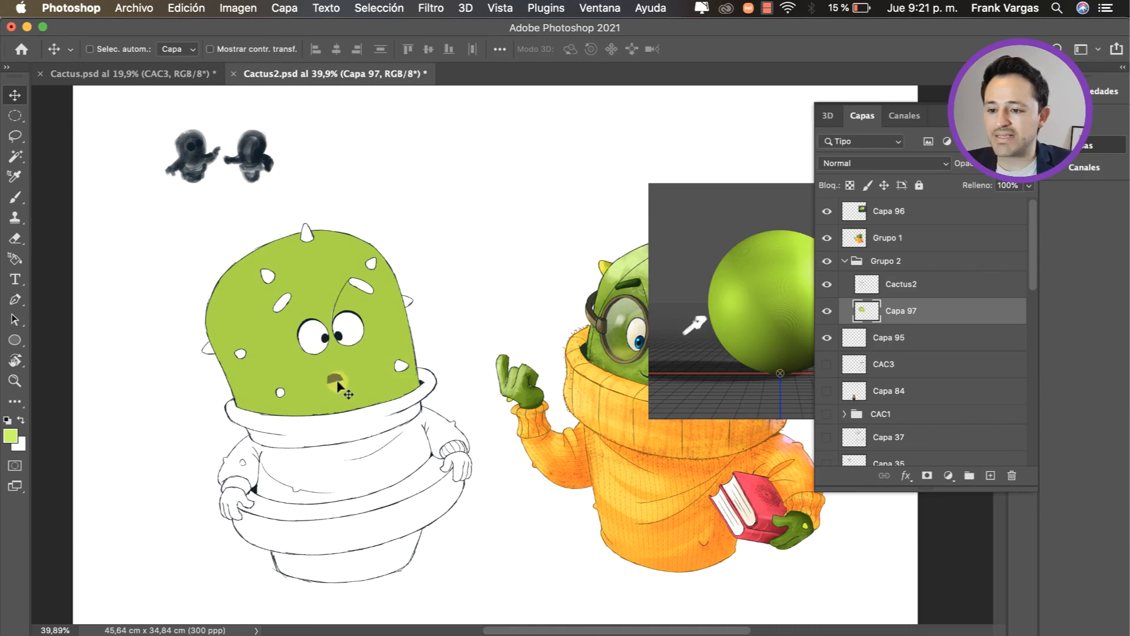
Step: Select the sweater's collar, body and sleeve areas on the Cactus2 line-art layer with the Magic Wand
super+click(344, 388)
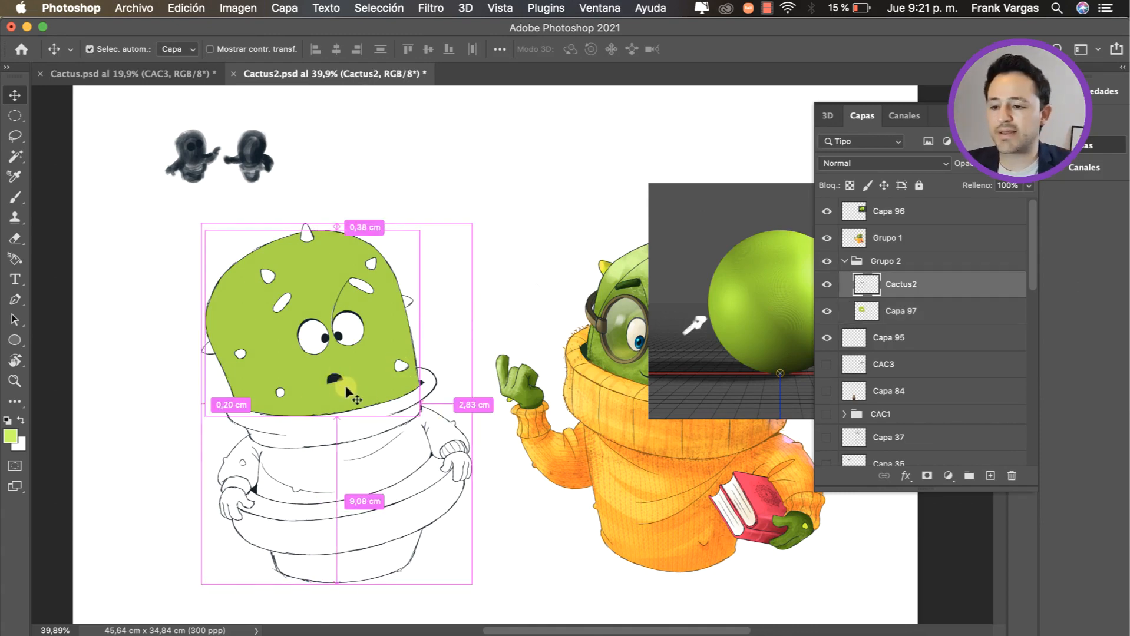
key(w)
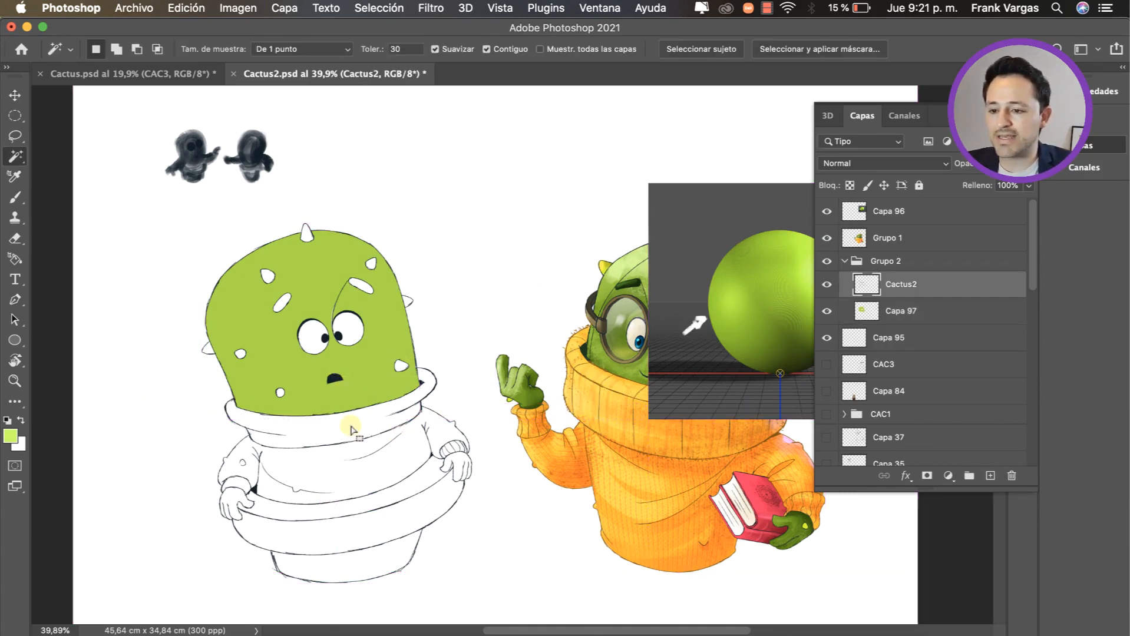
click(362, 434)
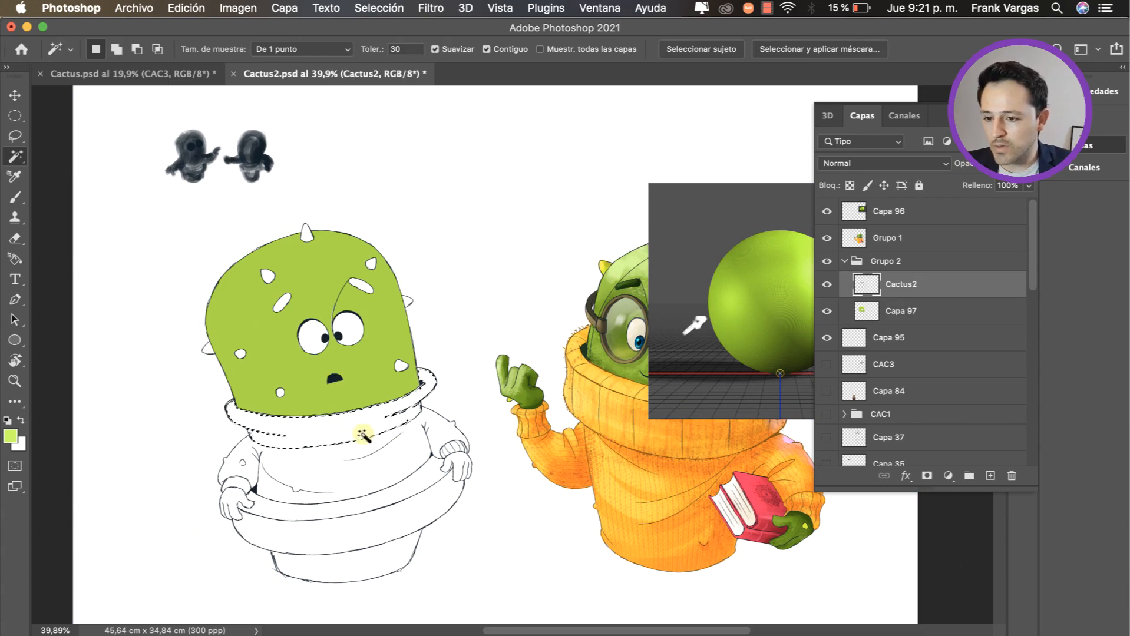
shift+click(350, 475)
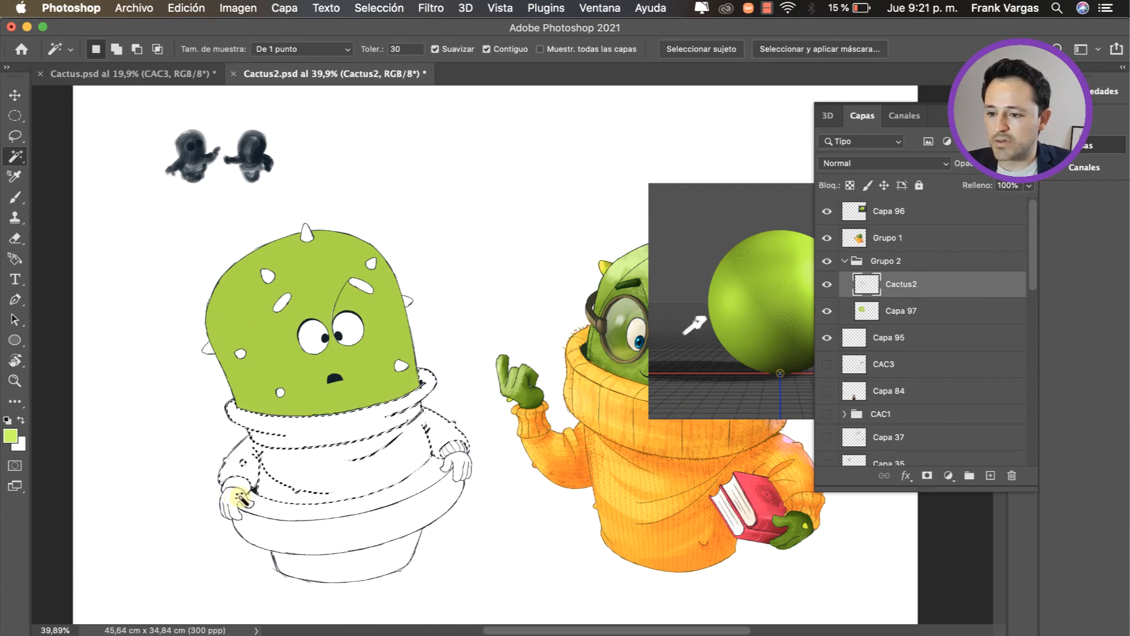
key(z)
drag(265, 466, 456, 457)
scroll(456, 458, right, 2)
key(v)
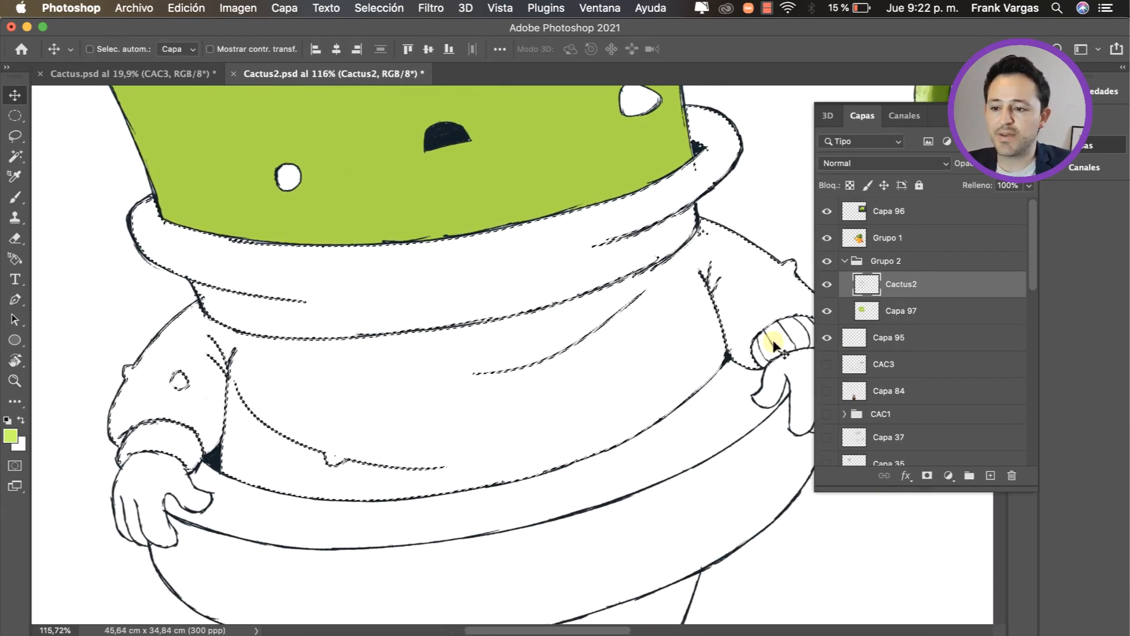
drag(548, 362, 488, 405)
key(z)
drag(587, 405, 559, 410)
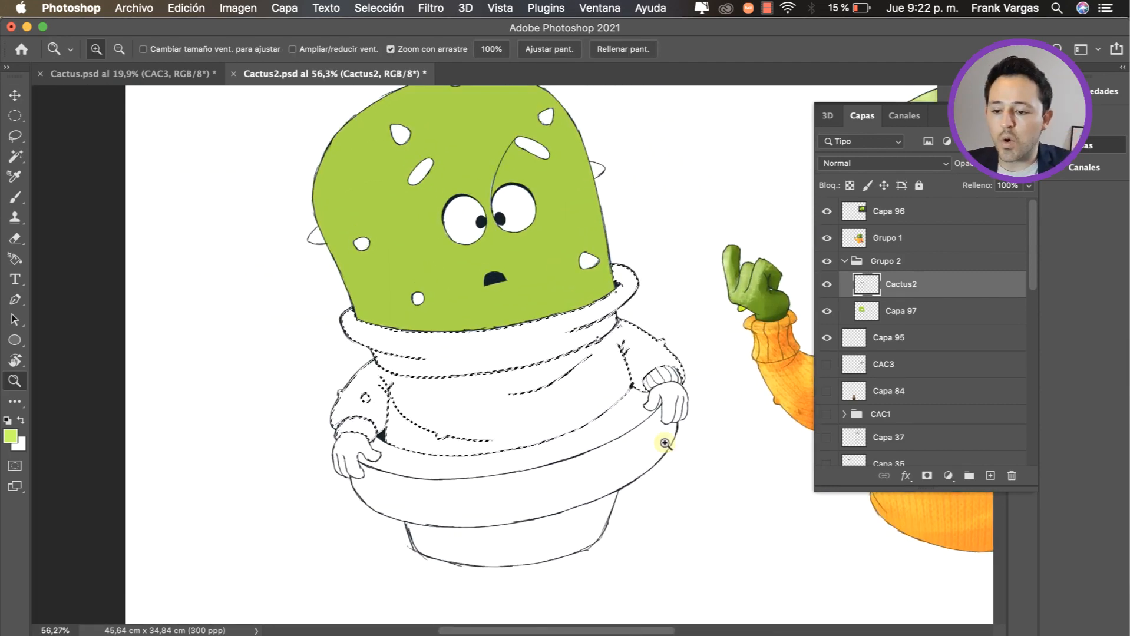
Step: Add the ribbed segments of the cuff beside the head-side hand without visible arm gaps to the sweater selection
drag(662, 443, 686, 443)
key(w)
click(618, 384)
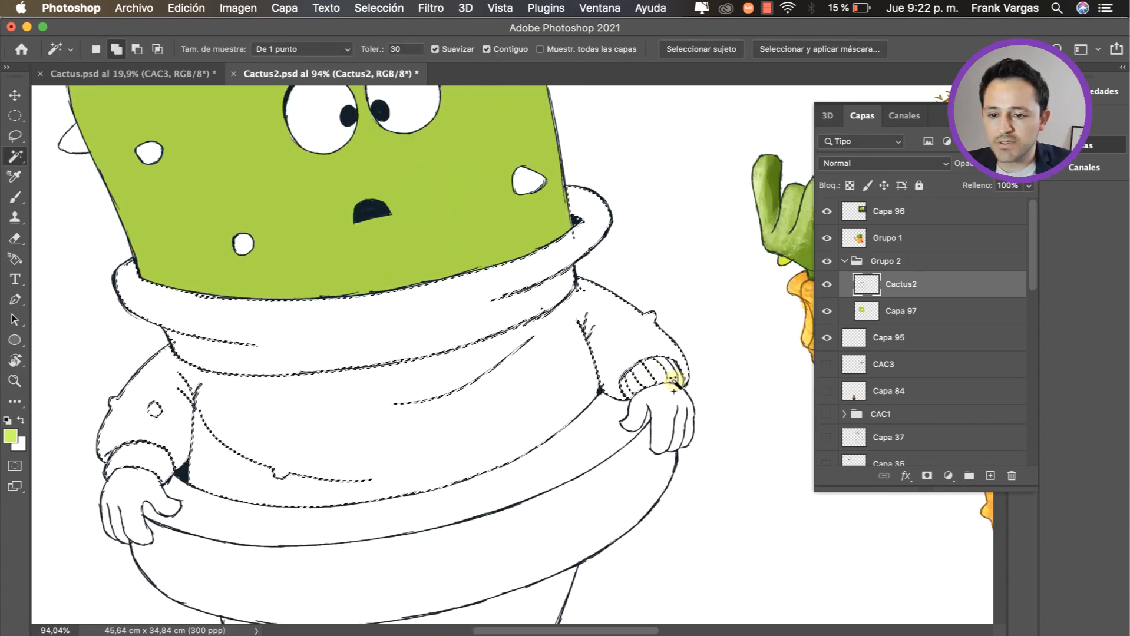
key(z)
drag(668, 377, 686, 379)
key(w)
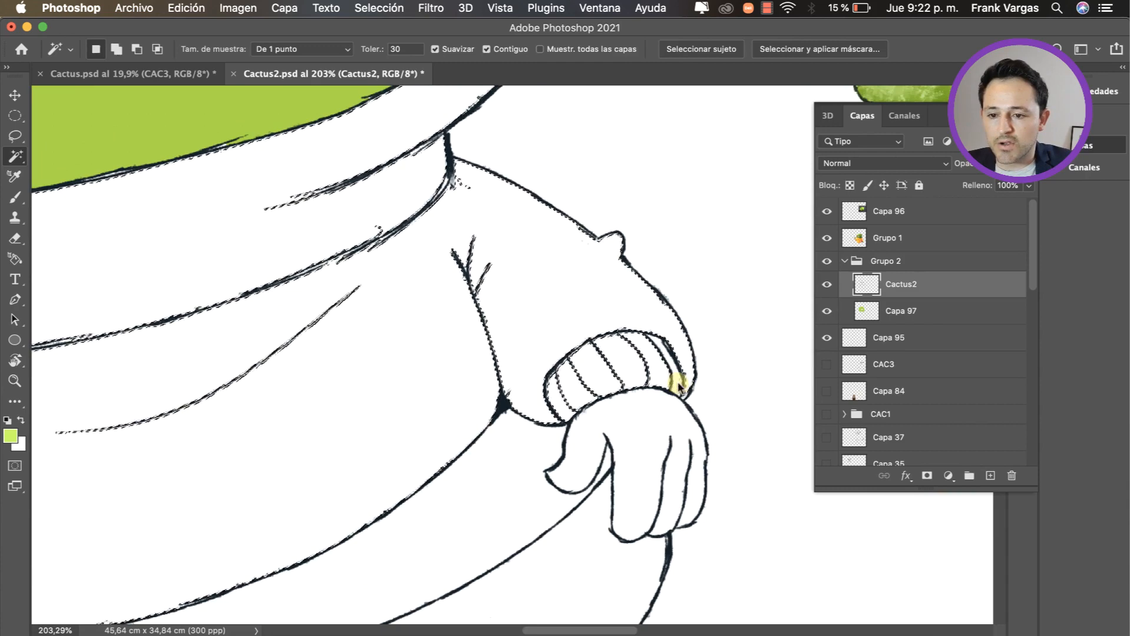
key(z)
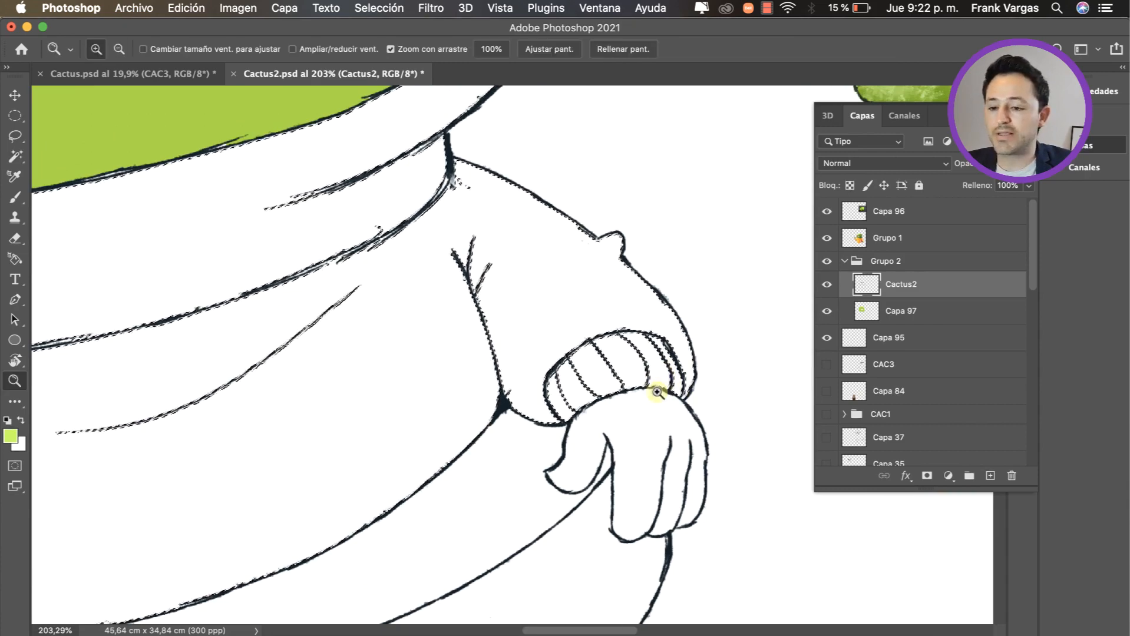
drag(650, 383, 591, 406)
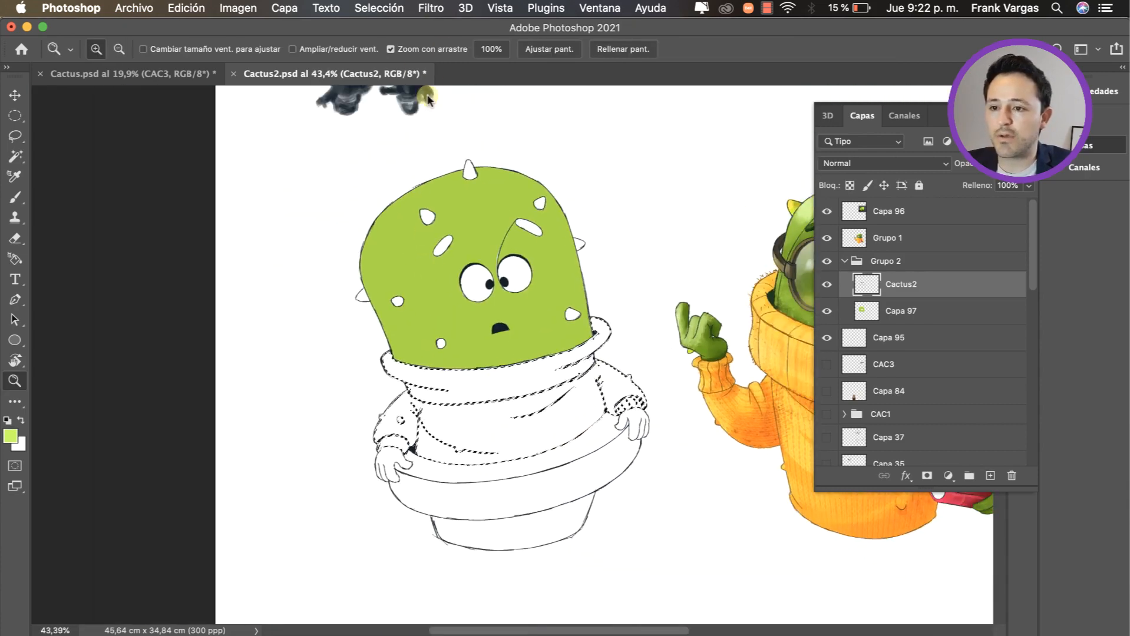
Step: Expand the sweater selection by 2 pixels and add a new layer between Cactus2 and Capa 97
click(378, 8)
mouse_move(496, 248)
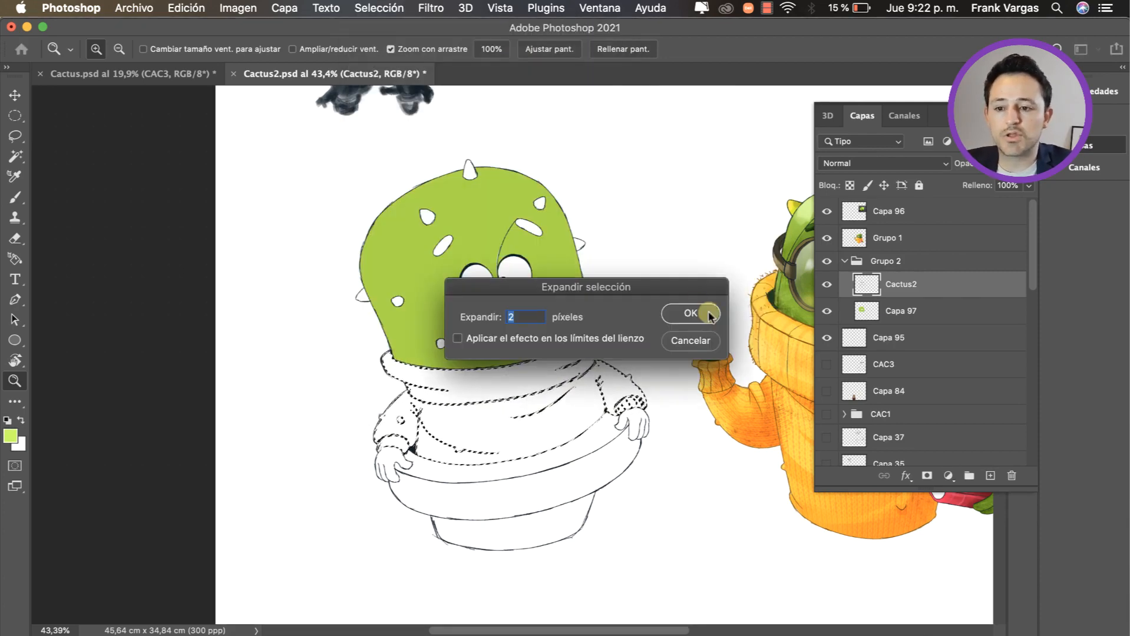
click(707, 314)
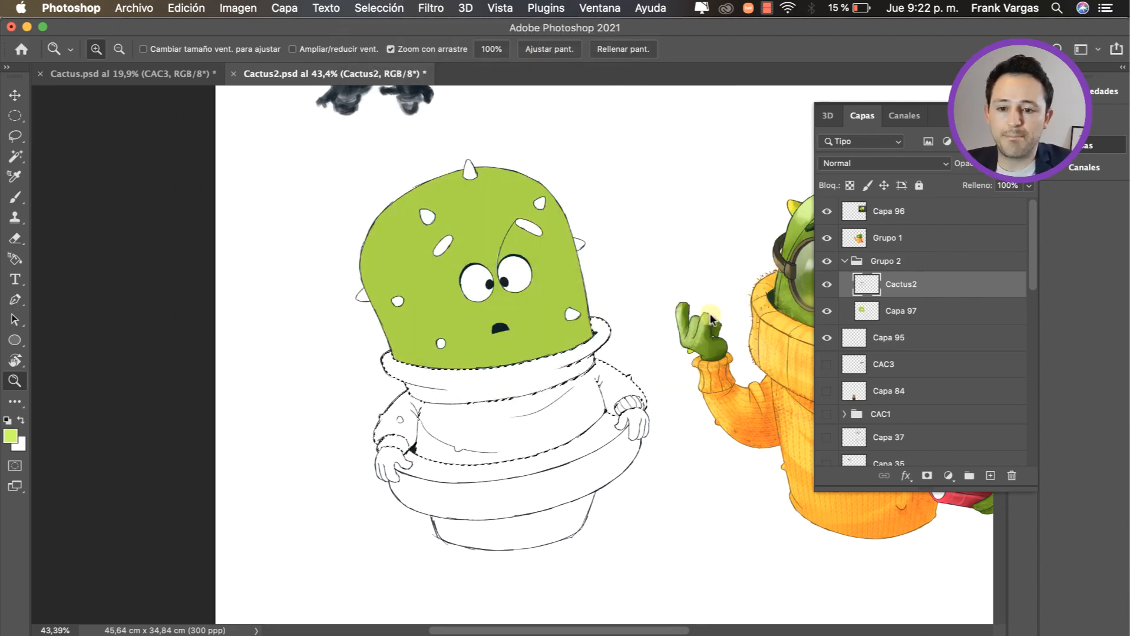
click(990, 476)
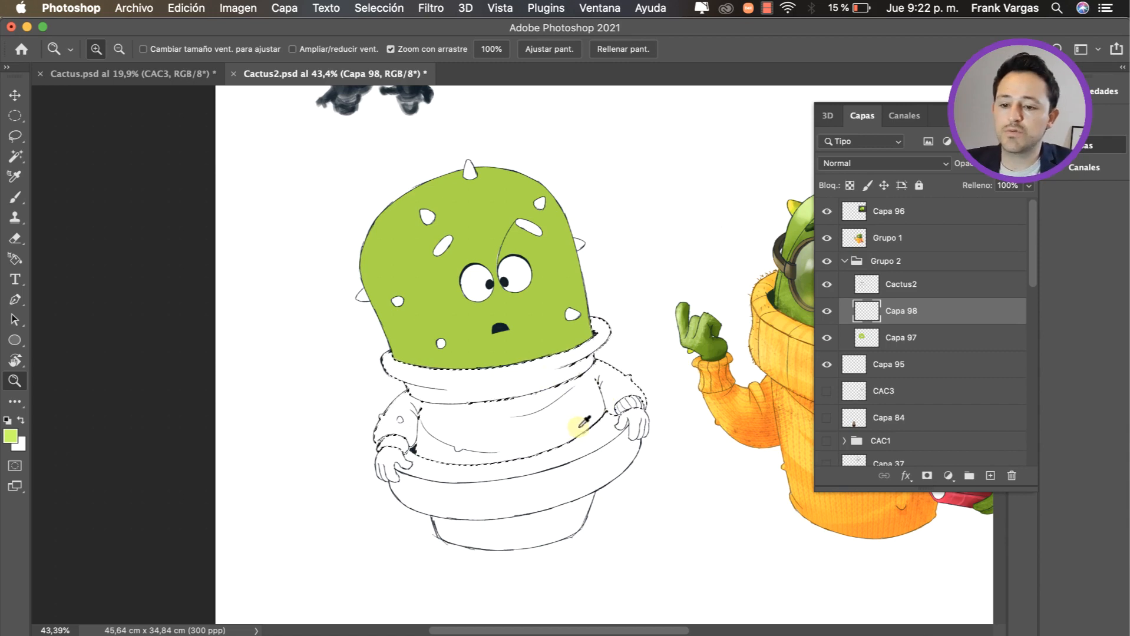
Step: Choose a bright purple foreground colour, fill the sweater selection on the new layer with it, and deselect
key(i)
right_click(656, 371)
click(656, 375)
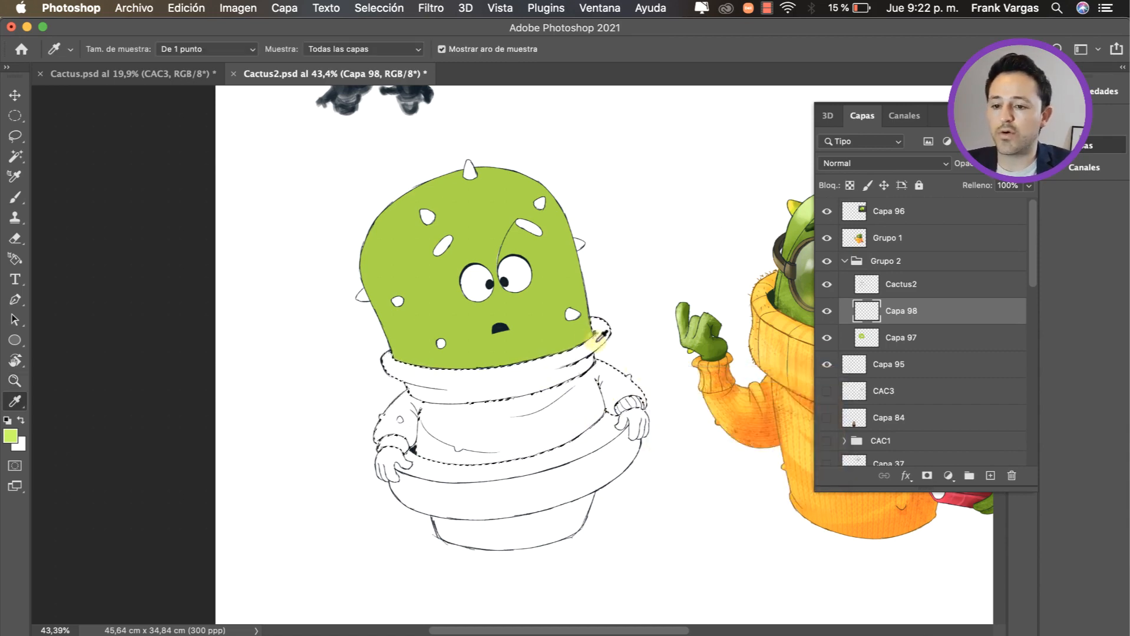
drag(613, 342, 676, 375)
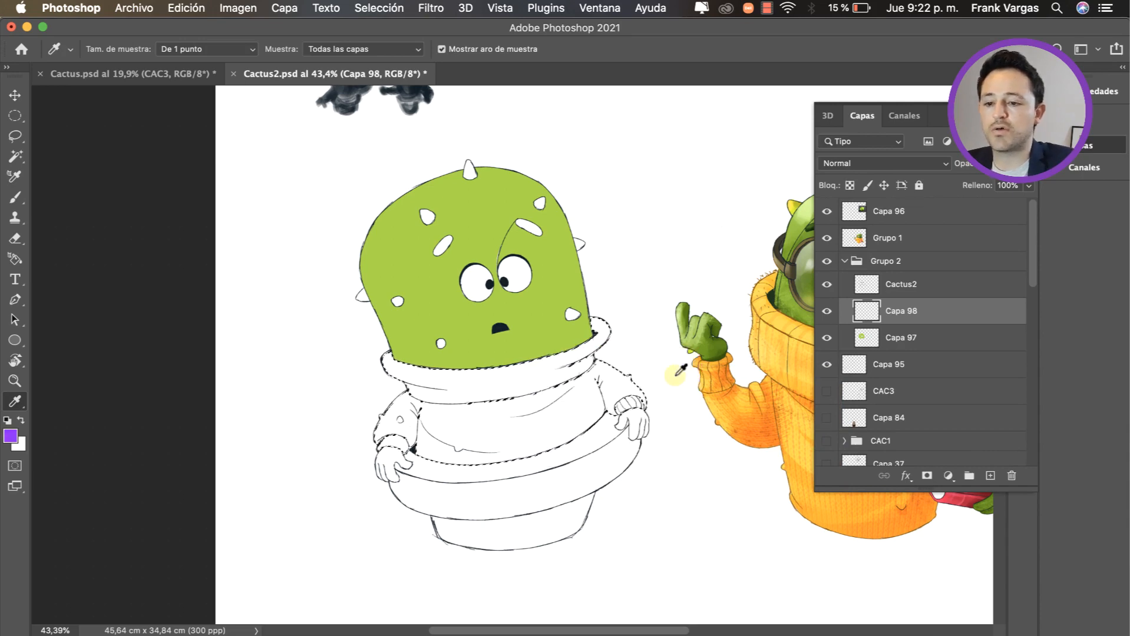
key(alt+BackSpace)
key(super+d)
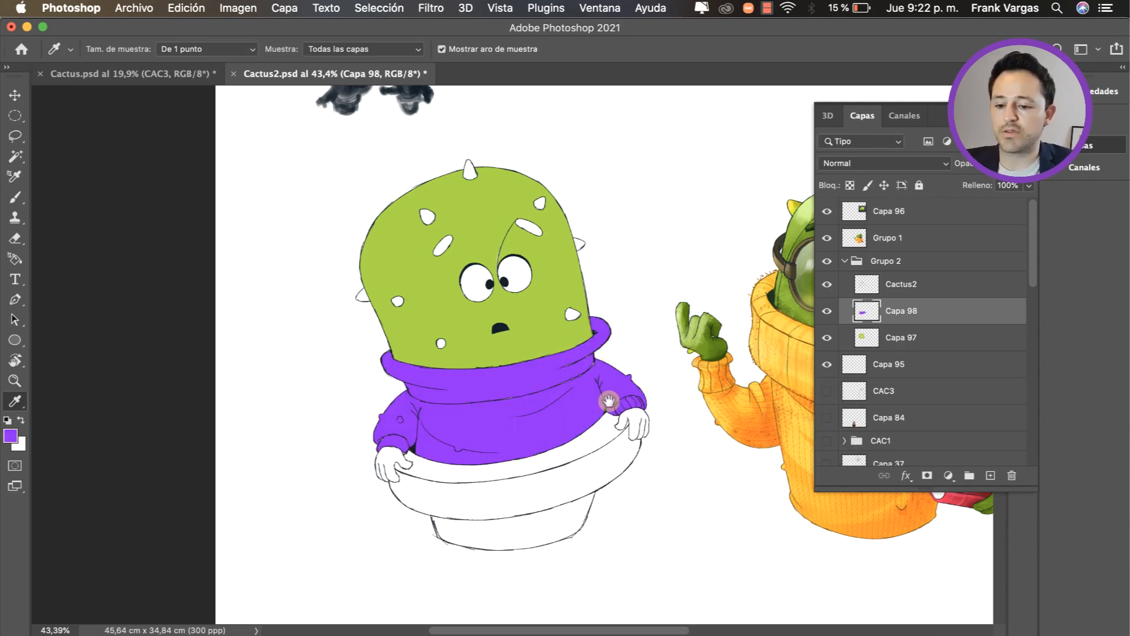
Step: Reduce the purple sweater fill's saturation to -26 with Hue/Saturation
key(super+u)
drag(855, 215, 841, 217)
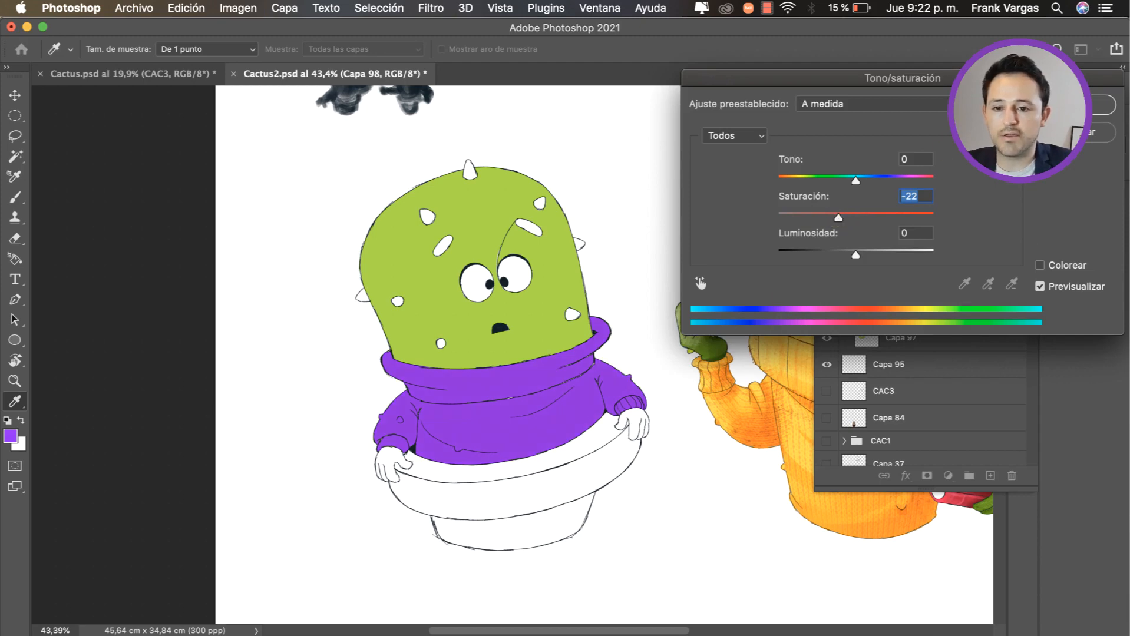
drag(1040, 110, 890, 127)
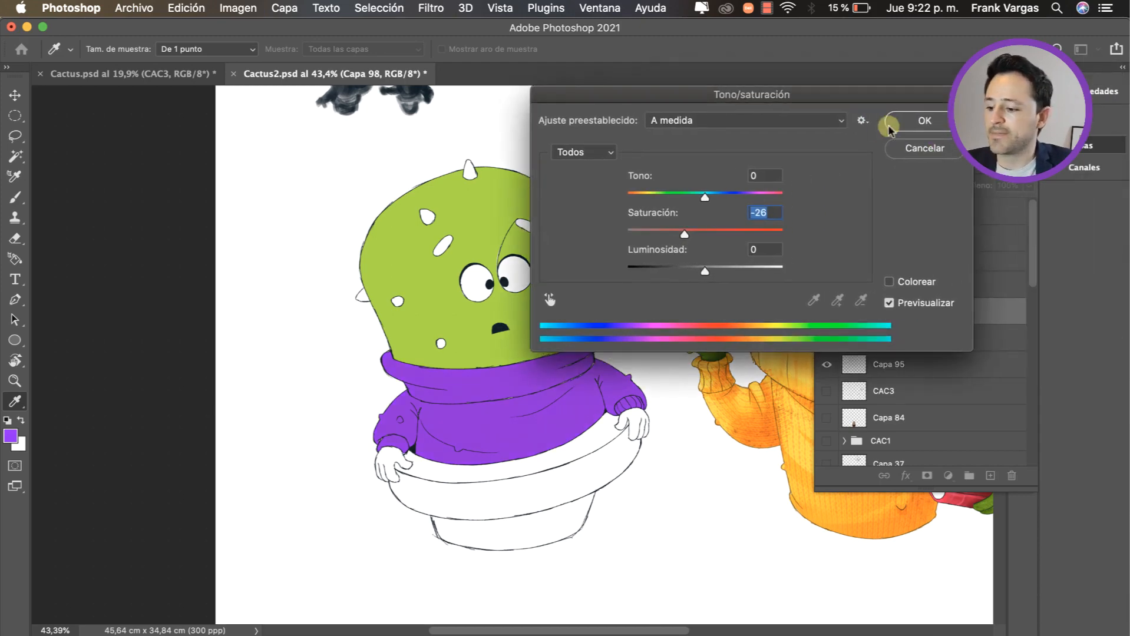
key(Return)
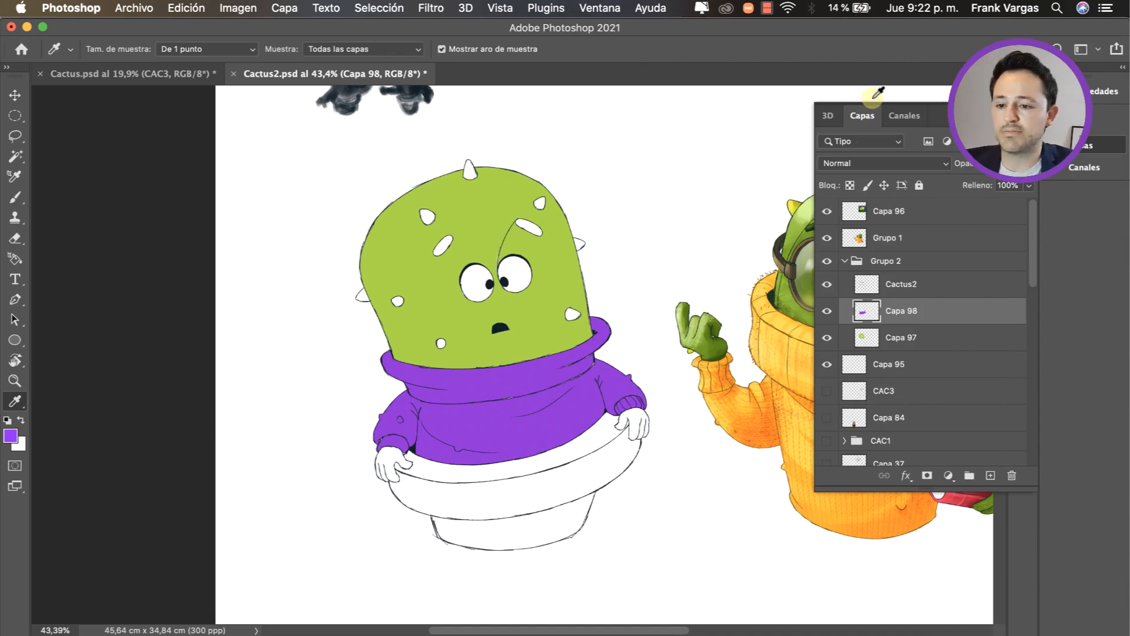
Step: Switch between the Cactus2 line-art layer and the green head fill by picking their artwork on the canvas, ending on Capa 97
key(v)
super+click(507, 292)
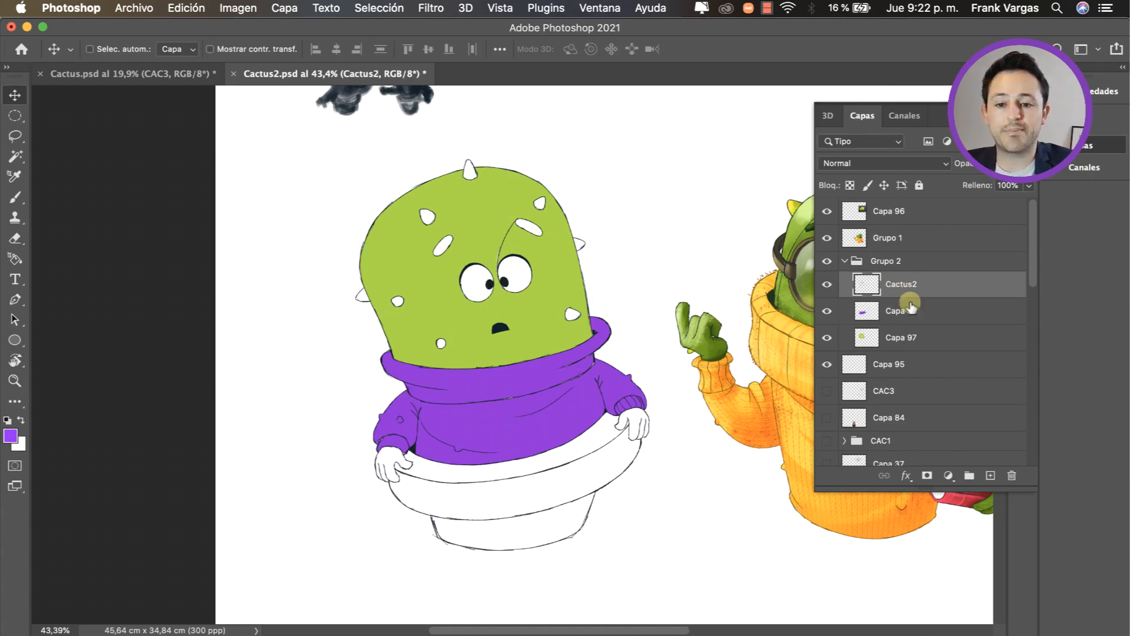
click(897, 338)
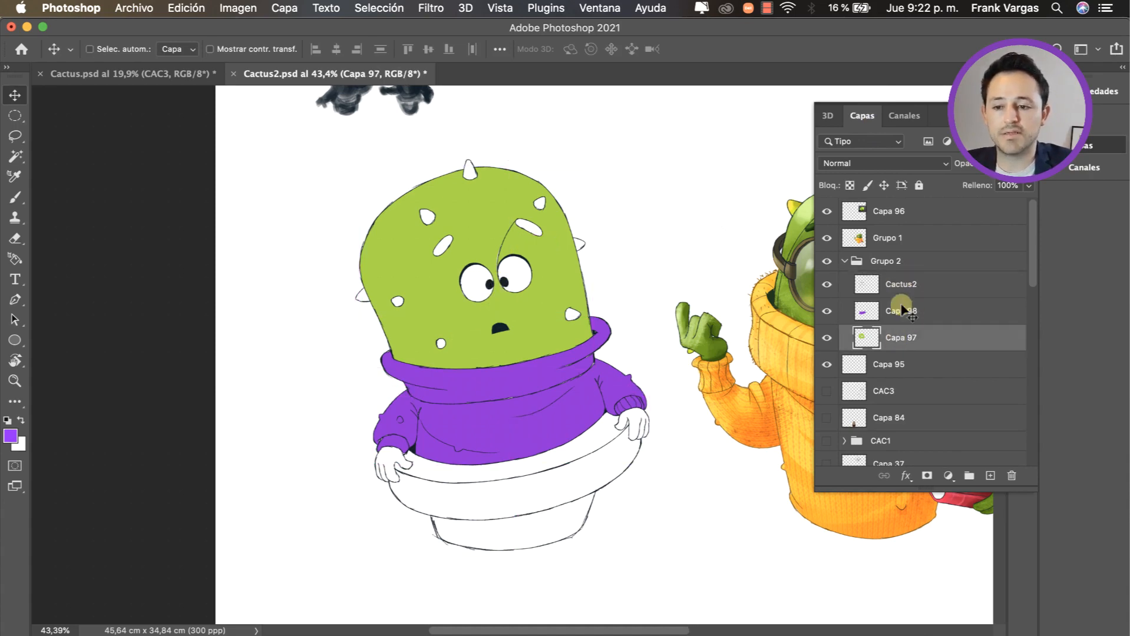
super+click(508, 330)
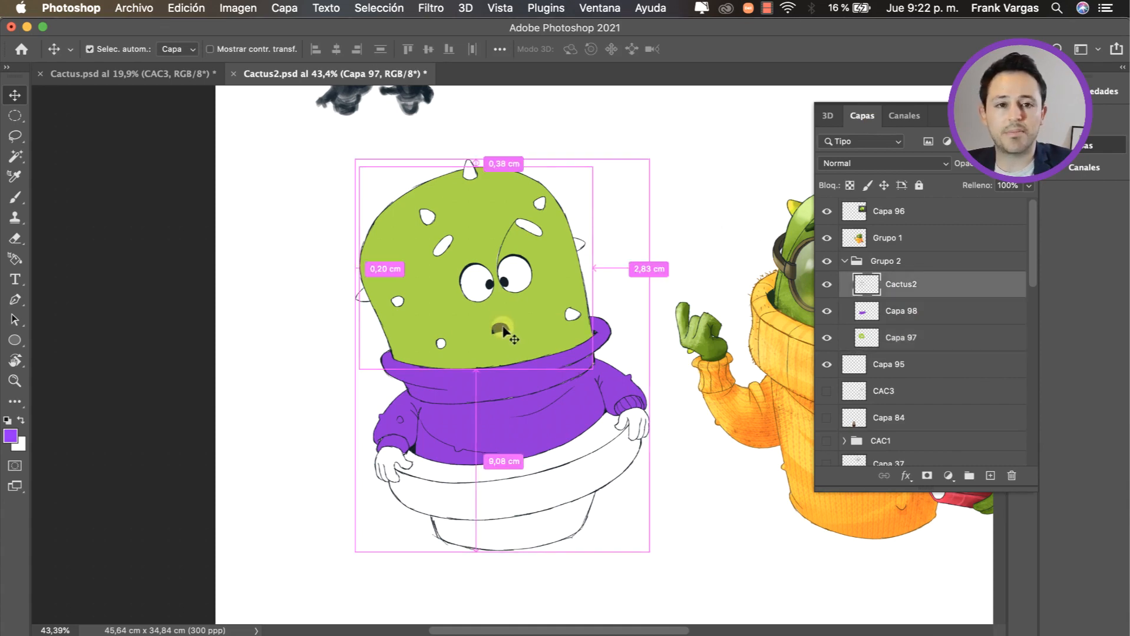
super+click(539, 323)
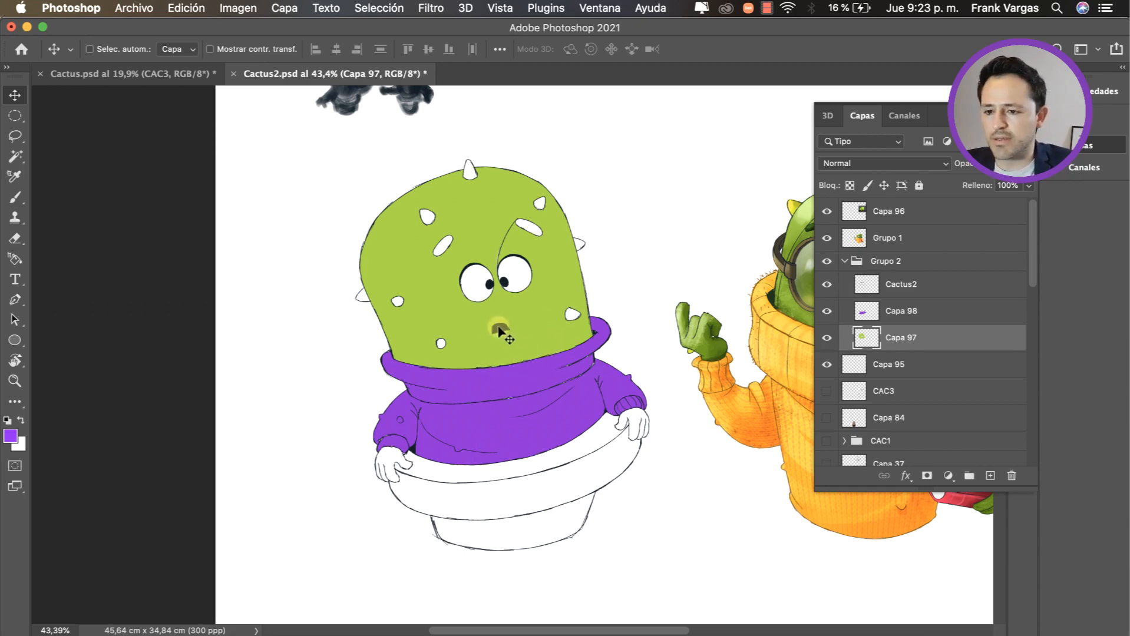
key(z)
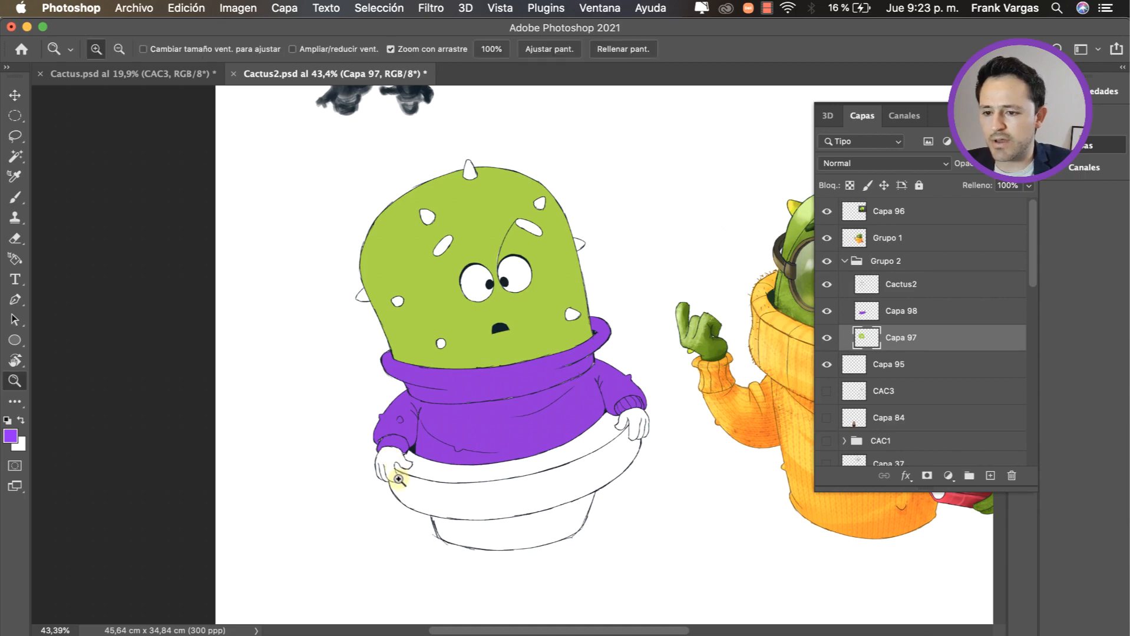
Step: Select the inside of both white hands on the Cactus2 line-art layer with the Magic Wand
key(v)
super+click(413, 452)
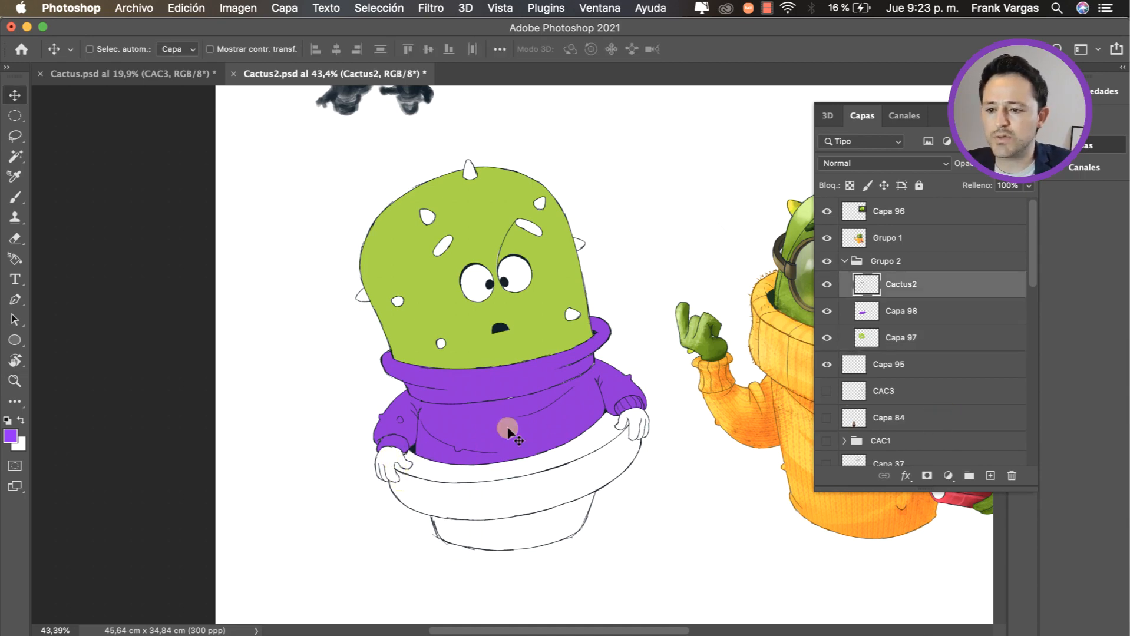
key(w)
shift+click(634, 422)
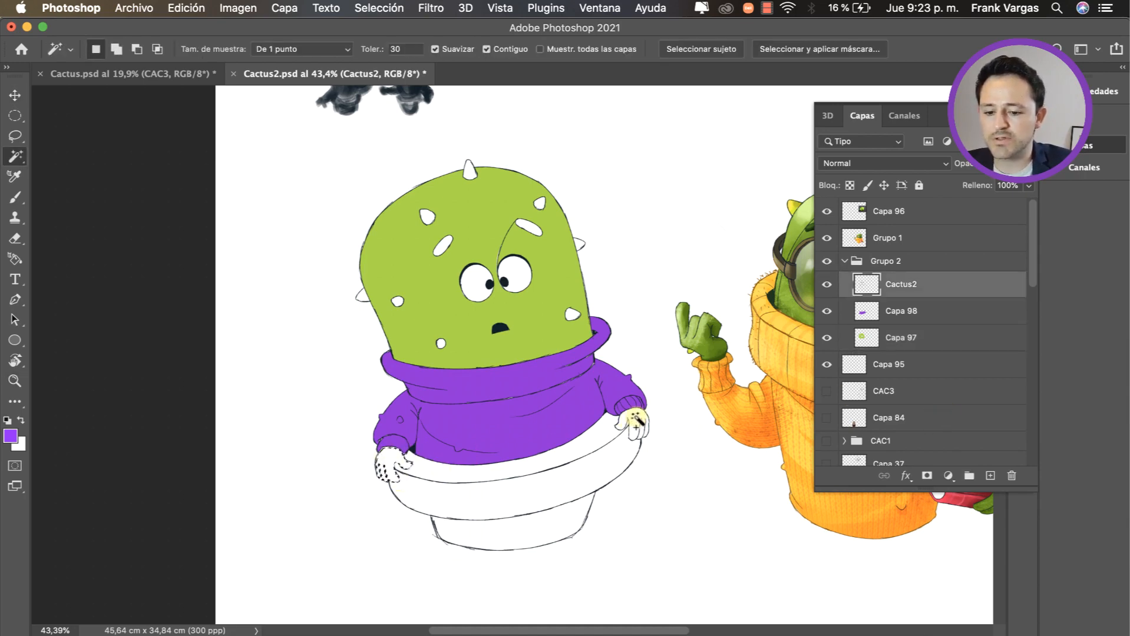
Step: Expand the hands selection by 2 pixels and add a new layer directly below Cactus2
click(379, 8)
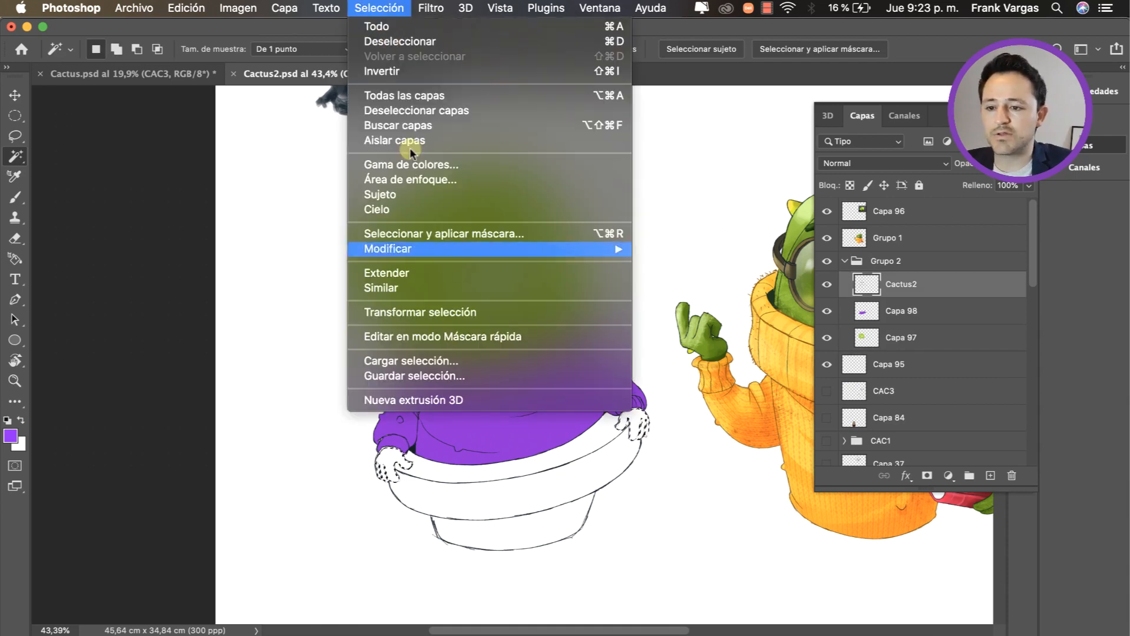
mouse_move(514, 246)
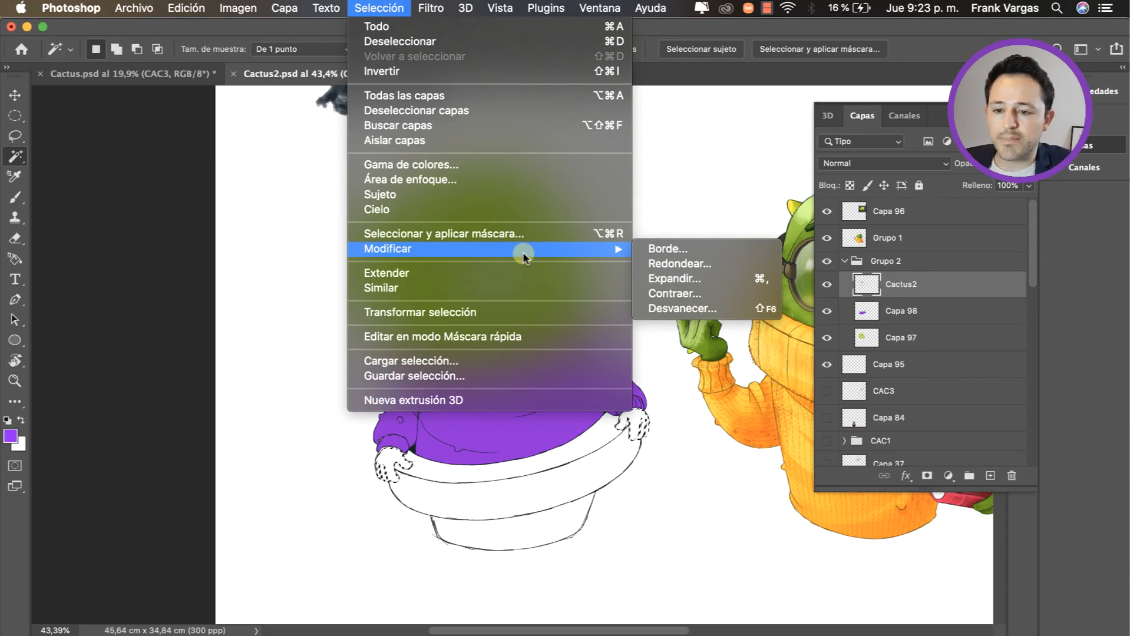
mouse_move(593, 251)
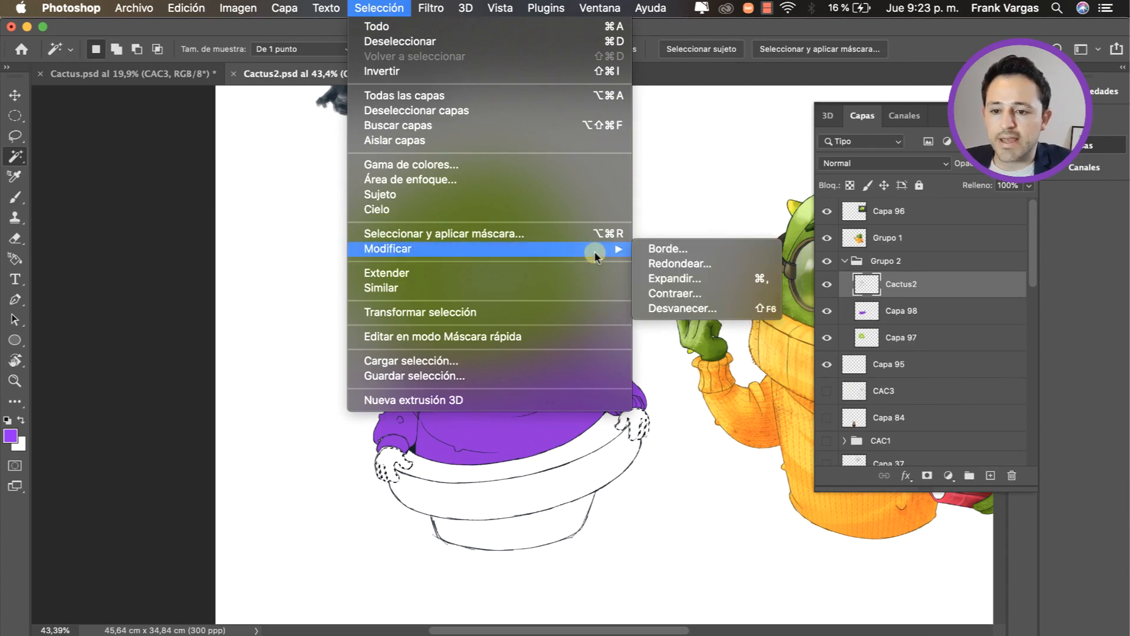
click(717, 283)
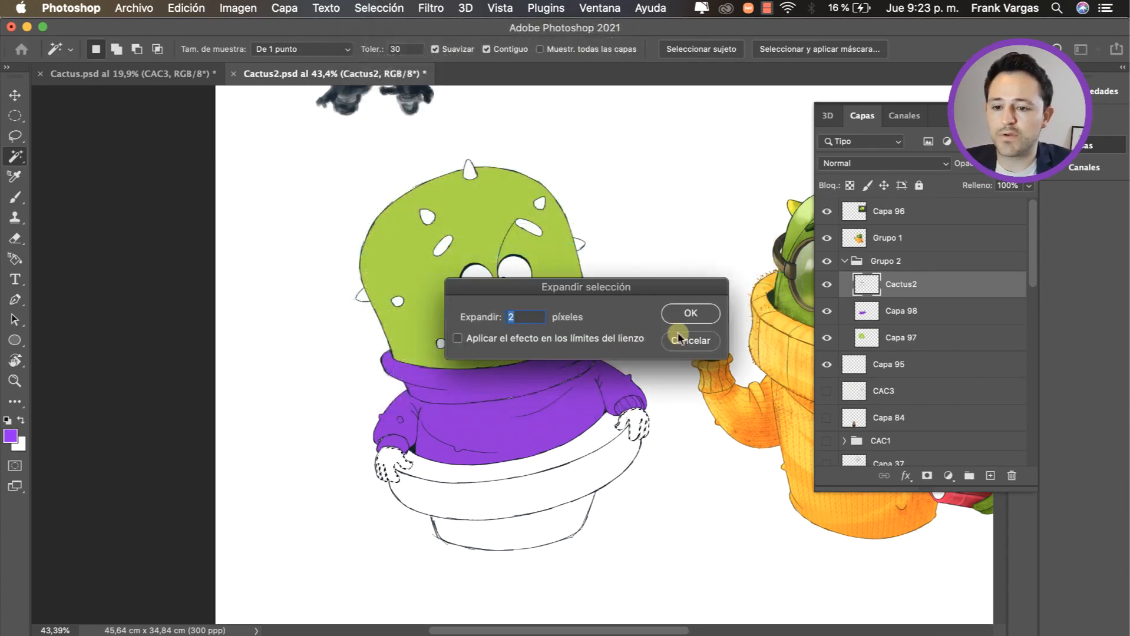
click(700, 313)
super+click(990, 475)
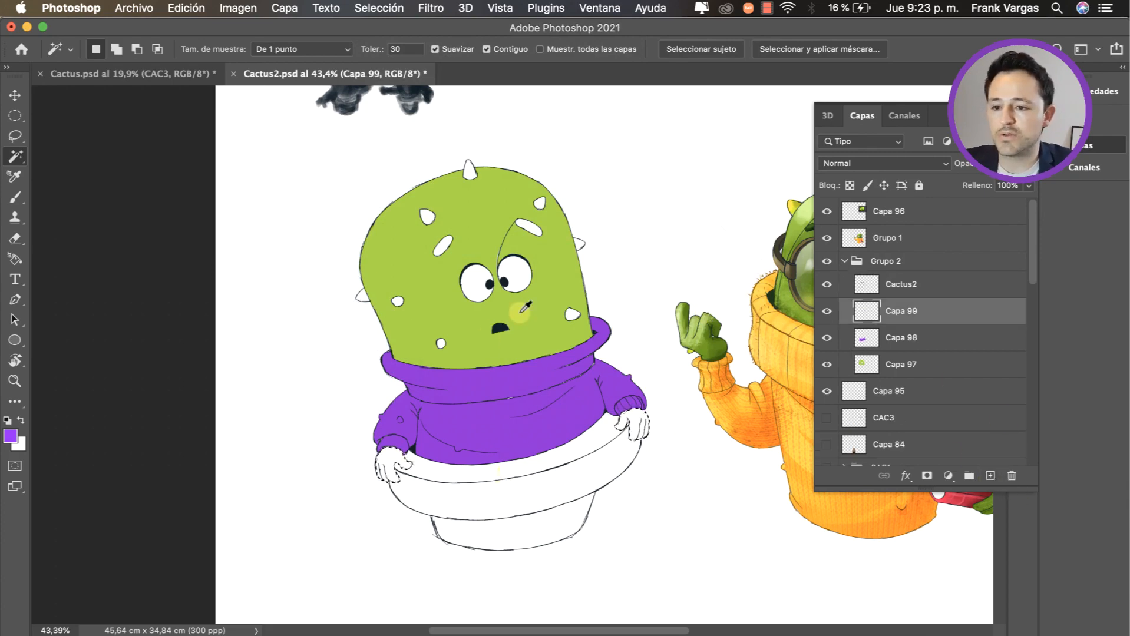
Step: Sample the light green of the head, fill the hands selection on the new layer with it, and deselect
key(i)
click(487, 229)
key(alt+BackSpace)
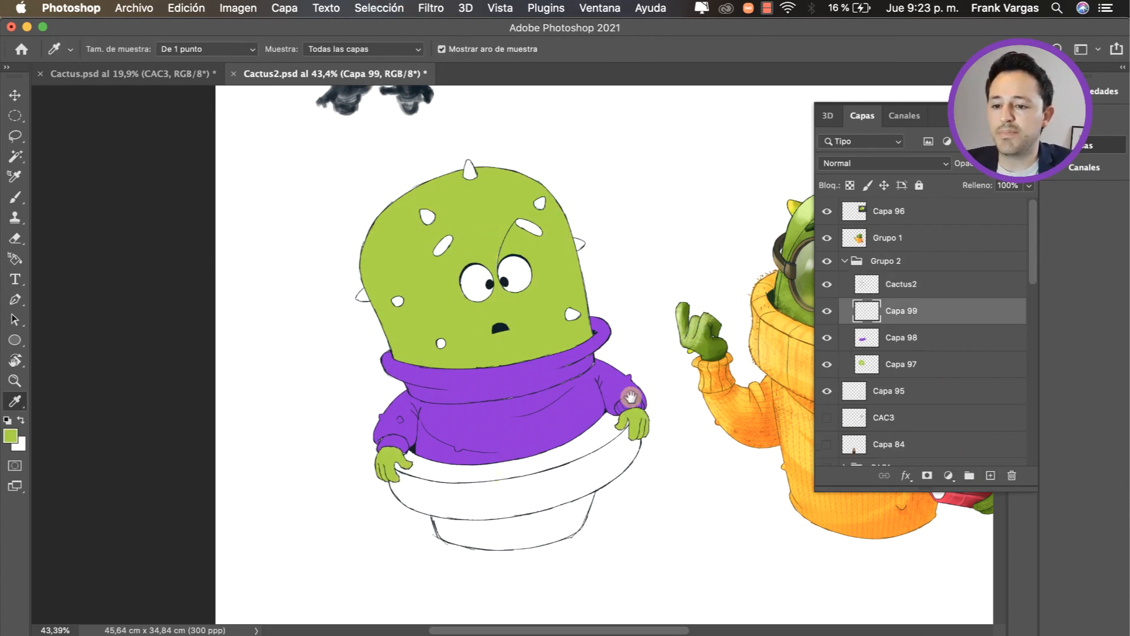
key(super+d)
scroll(565, 412, down, 1)
Step: Select the three white areas of the flowerpot, including its inner rim and base, on the Cactus2 layer with the Magic Wand
key(v)
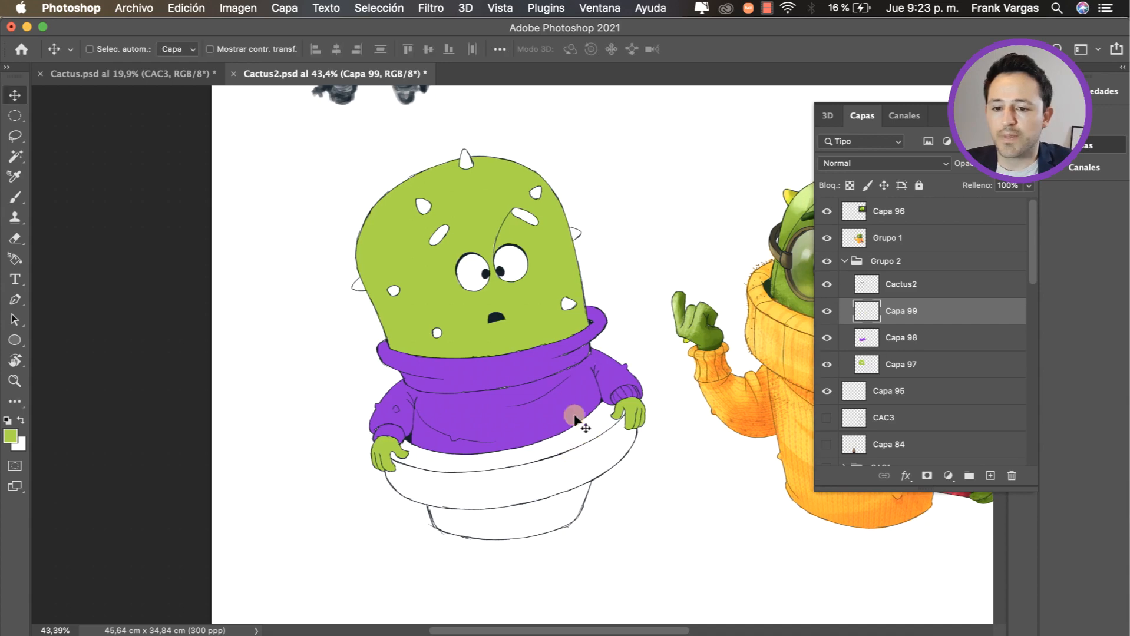
click(884, 284)
key(w)
click(585, 454)
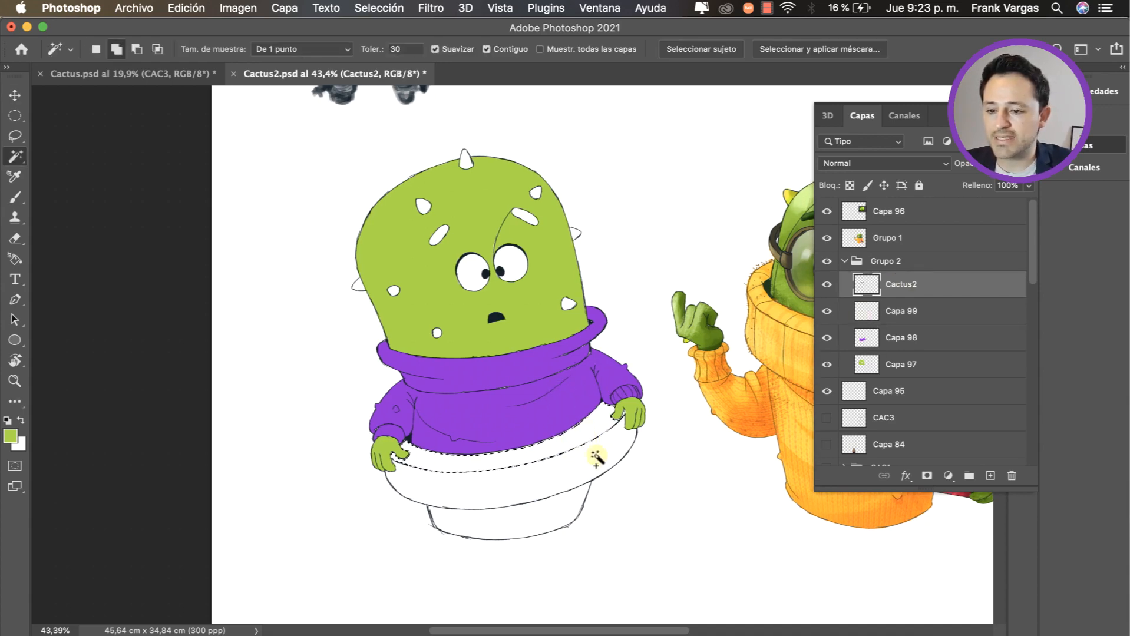
click(575, 471)
click(549, 516)
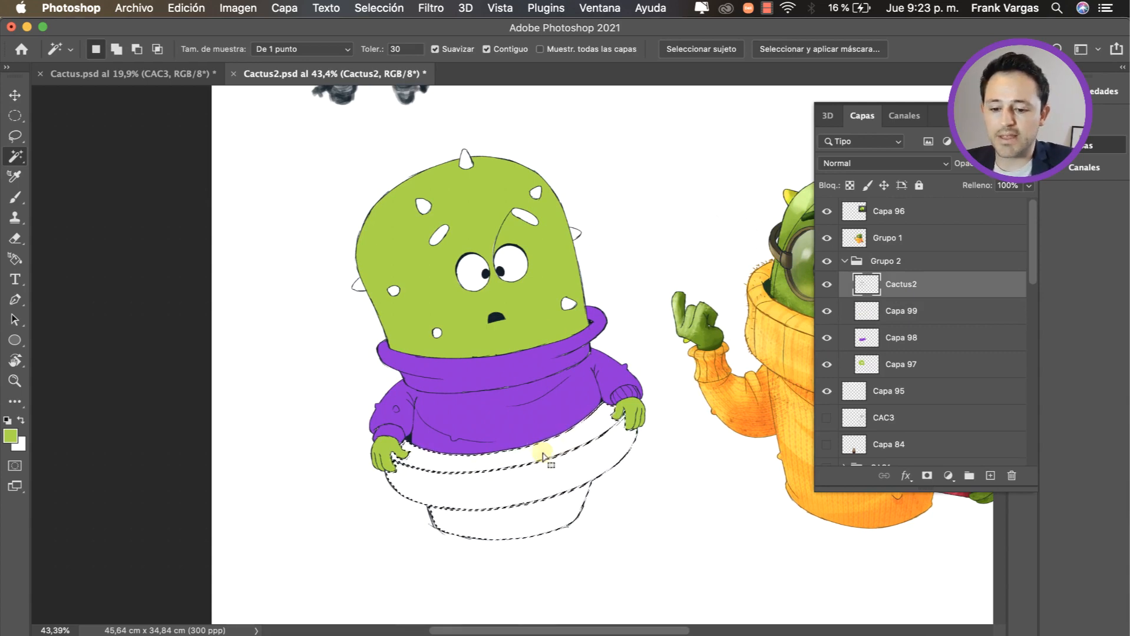
Step: Expand the flowerpot selection by 2 pixels and add a new layer directly below Cactus2
click(379, 7)
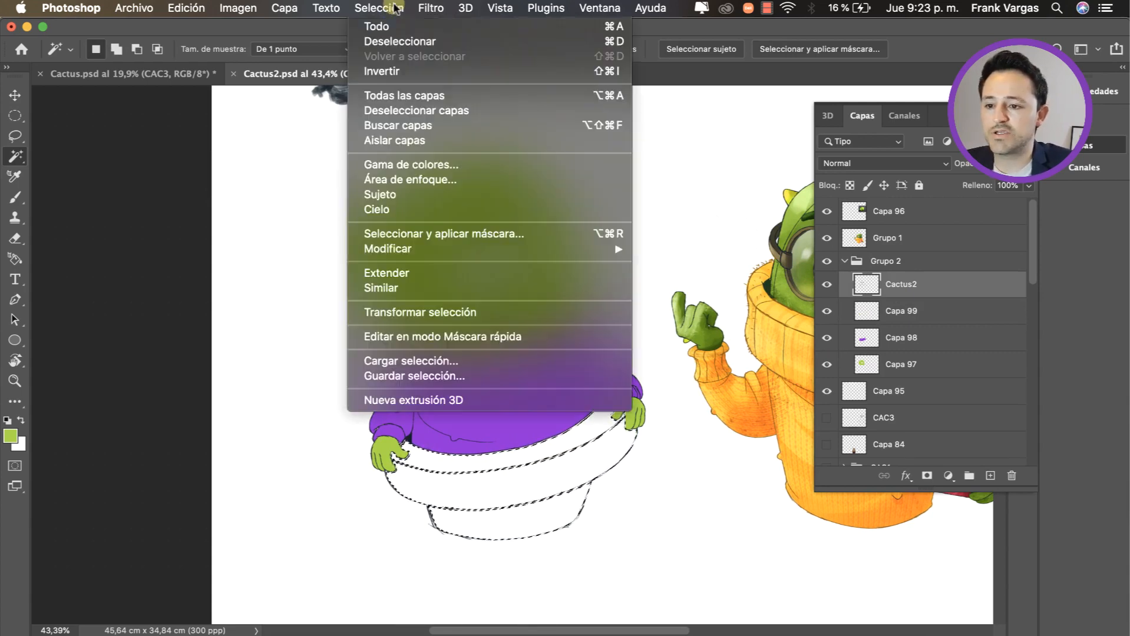
mouse_move(571, 251)
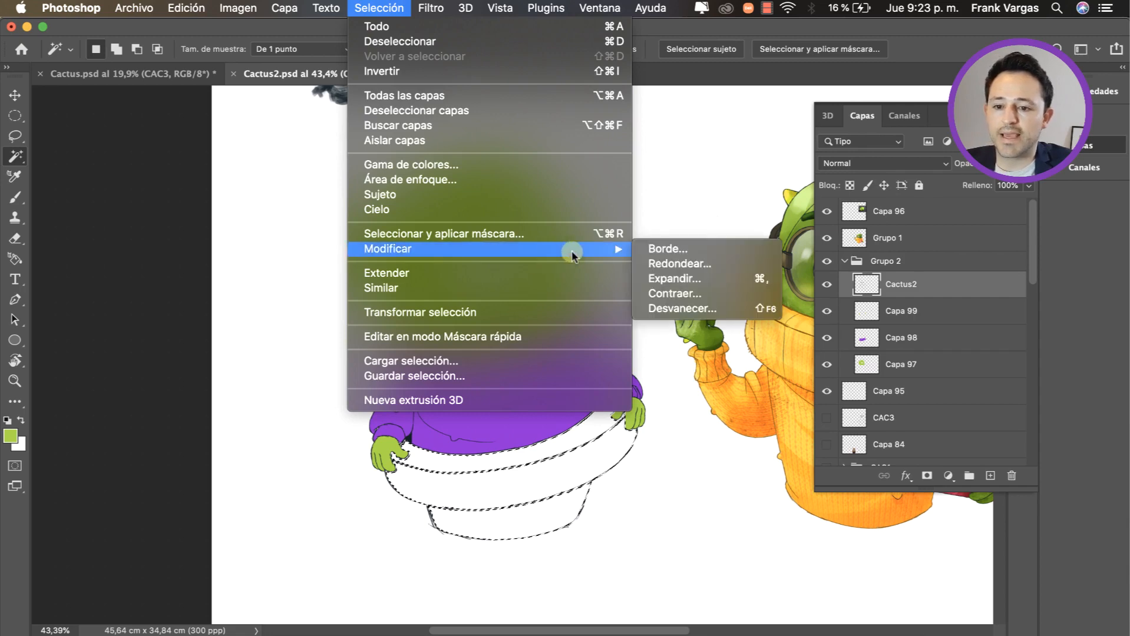
click(763, 288)
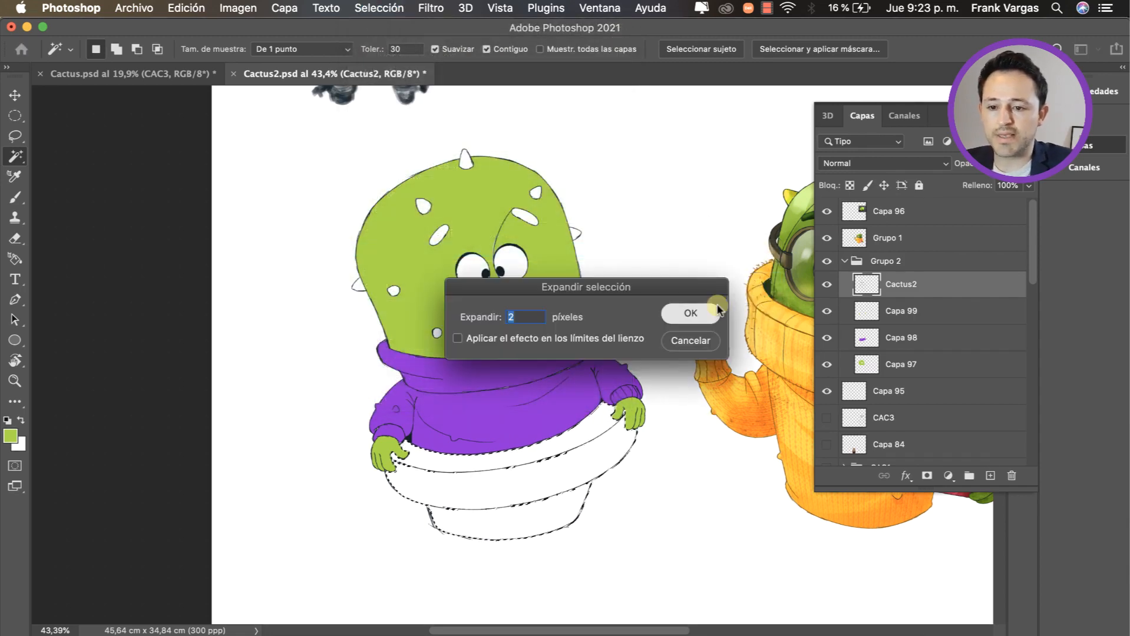
click(713, 308)
super+click(865, 312)
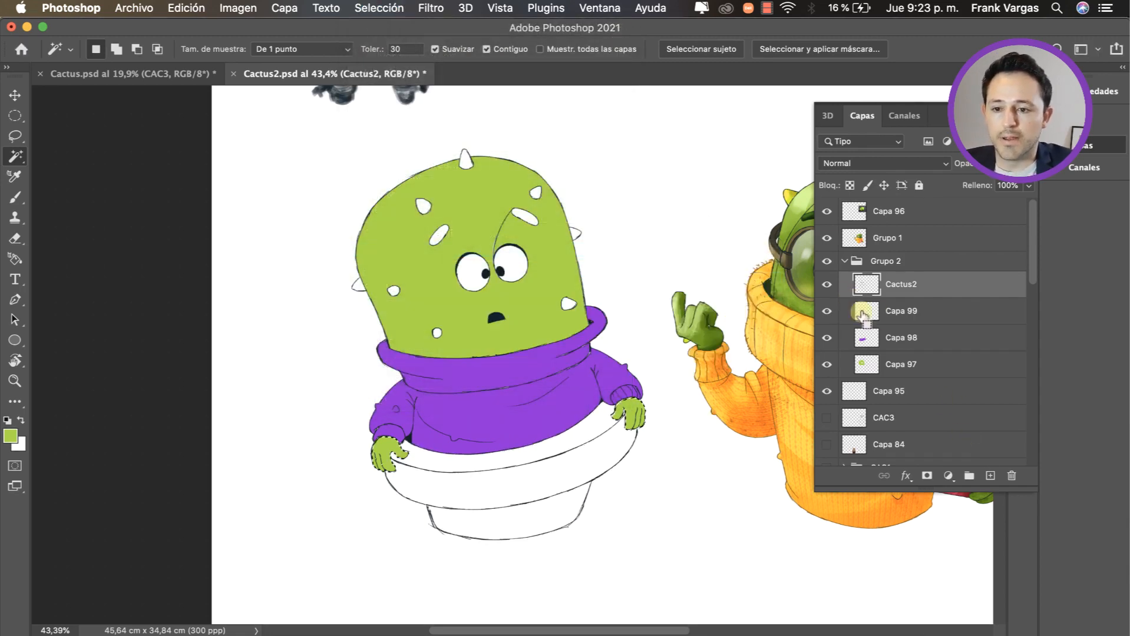
key(super+z)
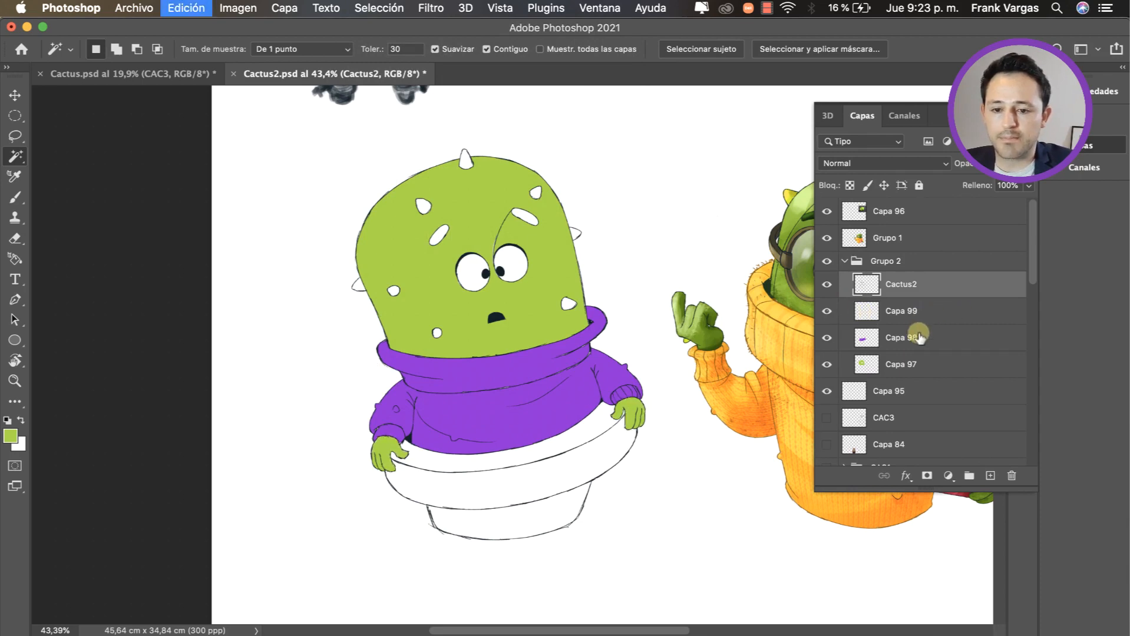
click(989, 476)
Step: Choose a medium brown foreground colour, fill the flowerpot selection on the new layer with it, and deselect
key(i)
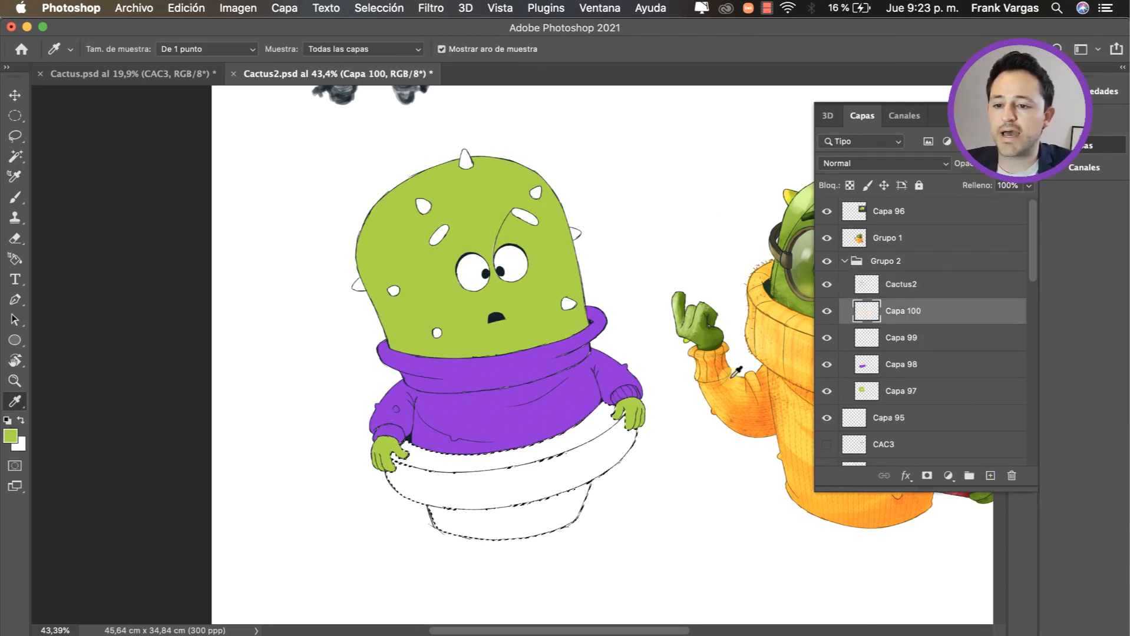
mouse_move(565, 392)
mouse_down()
mouse_move(649, 412)
mouse_move(635, 462)
mouse_move(537, 423)
mouse_move(543, 412)
mouse_up()
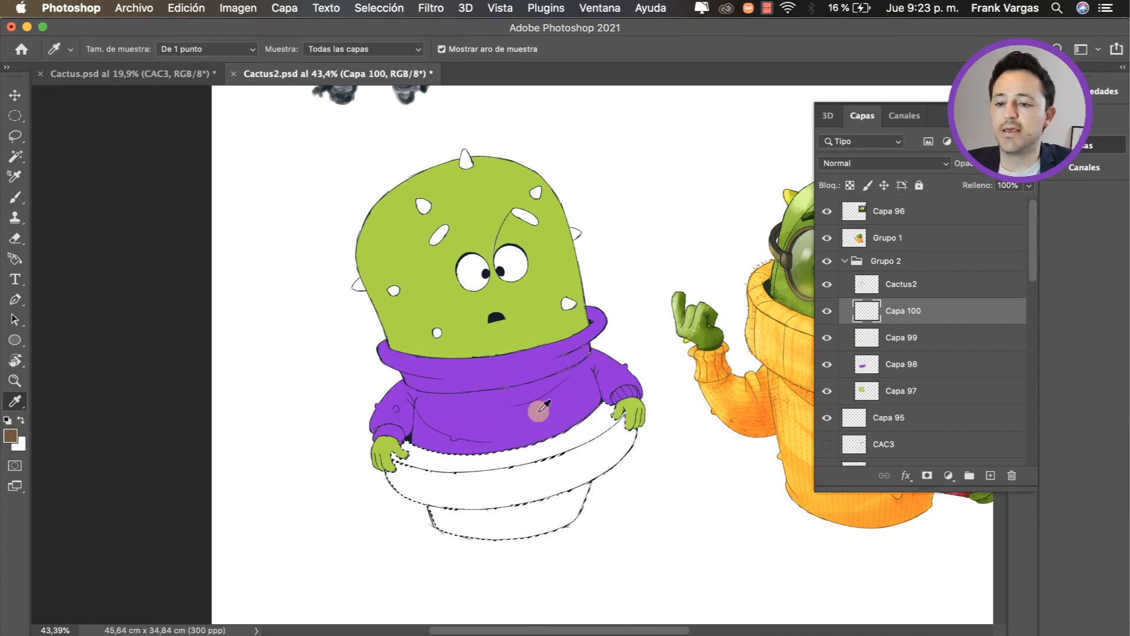
key(alt+BackSpace)
key(super+d)
Step: Adjust the brown flowerpot fill with Hue/Saturation, setting saturation to +13 and lightness to -12
mouse_move(722, 301)
mouse_down()
mouse_move(705, 307)
mouse_move(729, 304)
mouse_up()
key(z)
key(super+u)
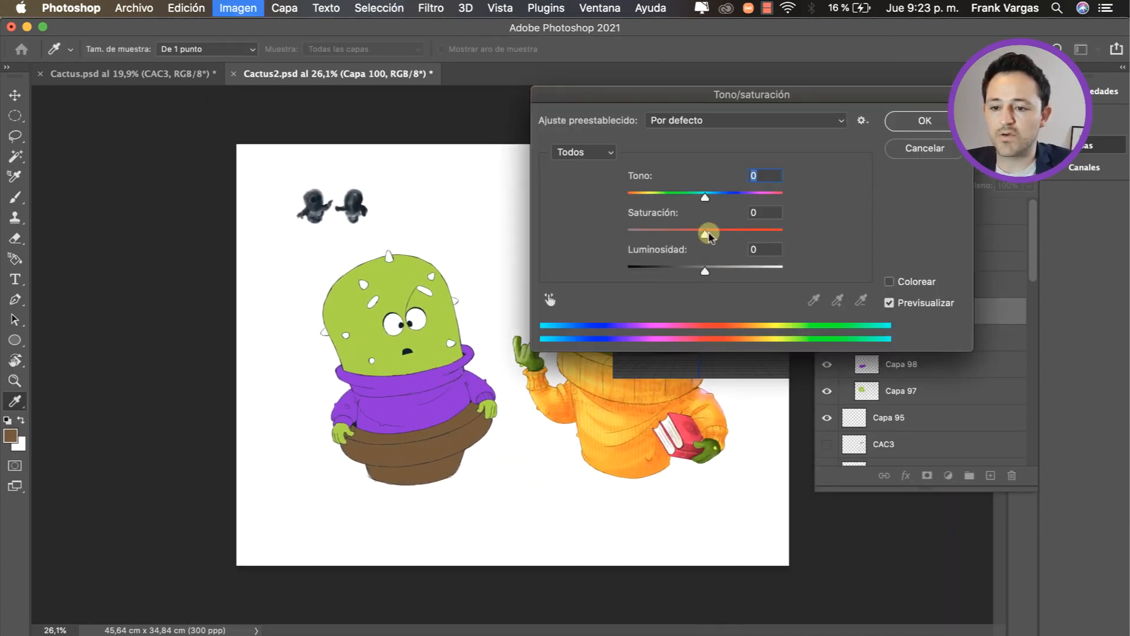
drag(708, 229, 693, 260)
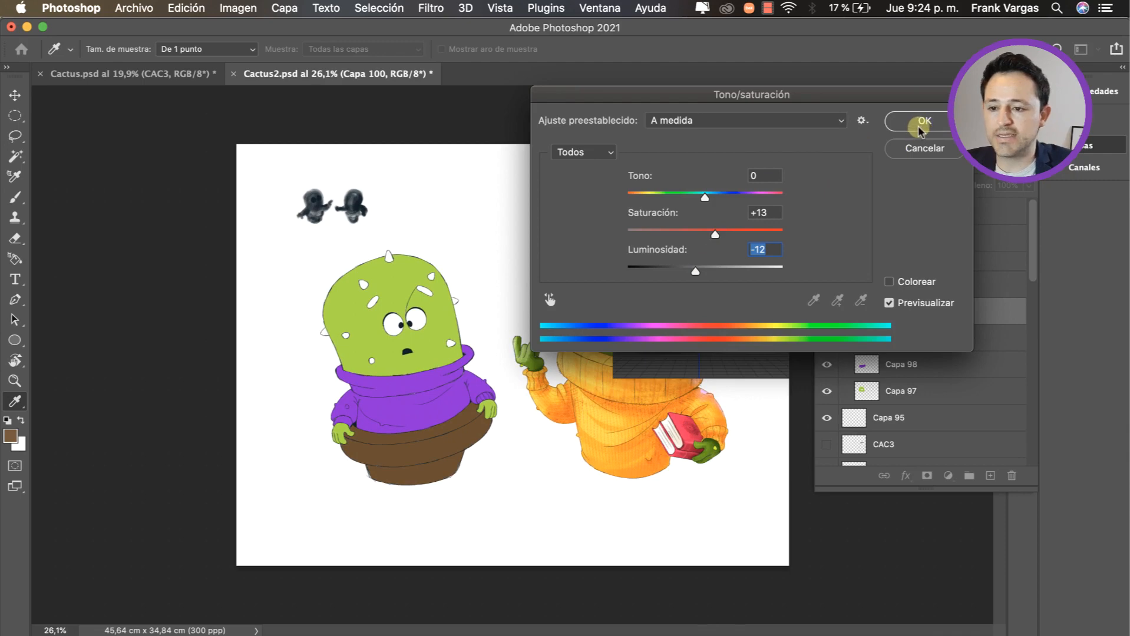
click(922, 122)
Step: Select all the white spikes on the cactus head together on the Cactus2 line-art layer with the Magic Wand
key(z)
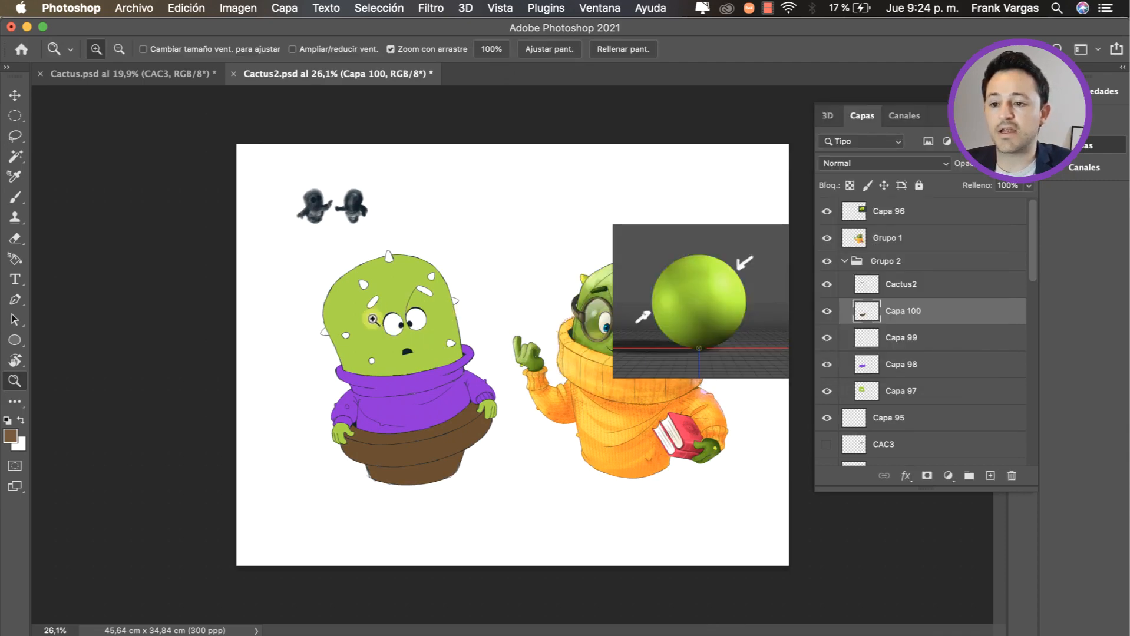
drag(374, 319, 461, 357)
drag(321, 307, 389, 289)
key(v)
super+click(454, 369)
key(z)
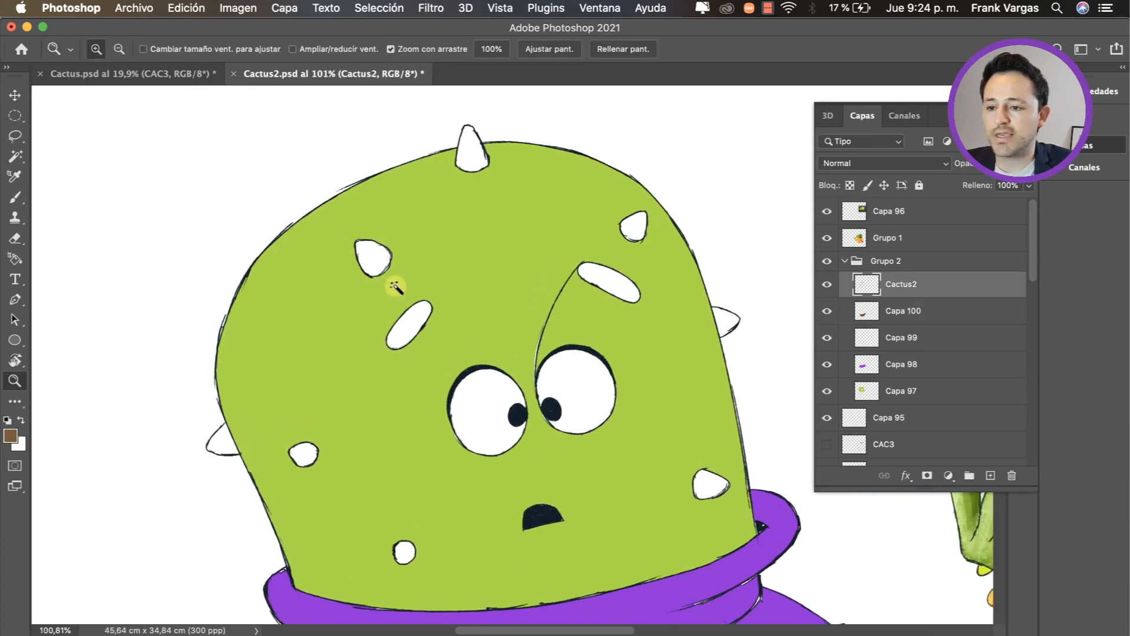
key(w)
shift+click(226, 438)
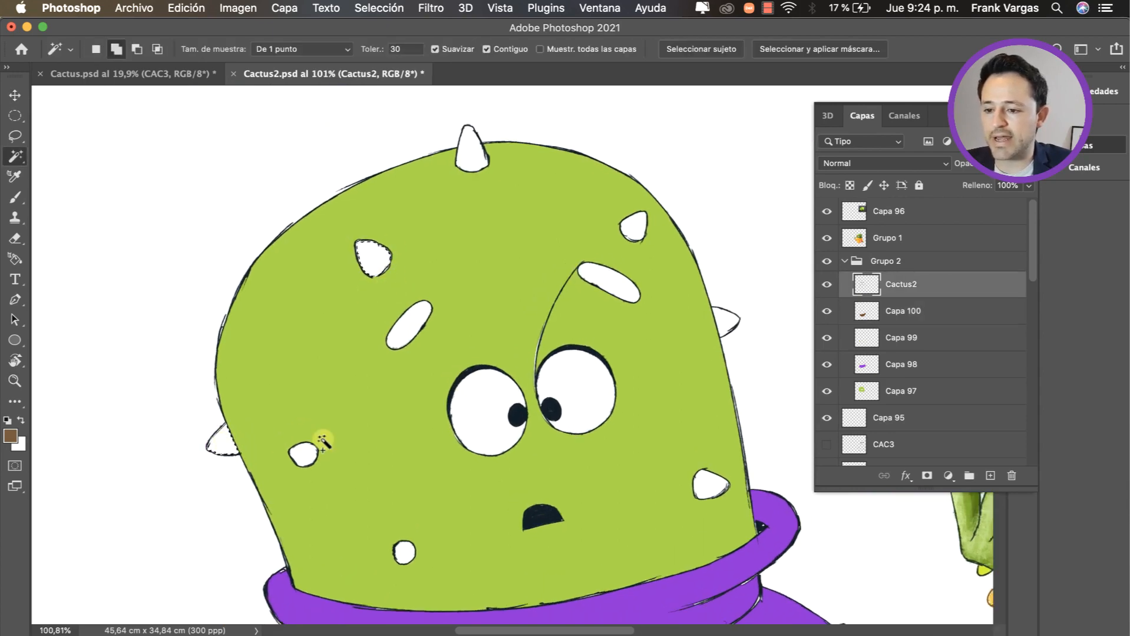
shift+click(304, 454)
shift+click(404, 553)
shift+click(475, 154)
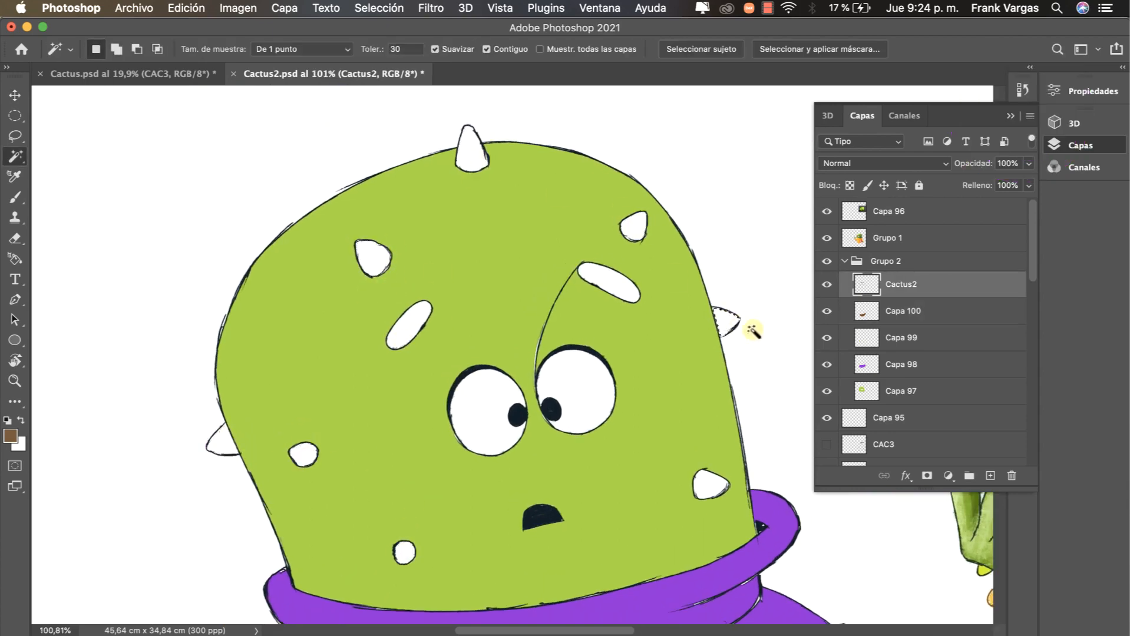
shift+click(728, 323)
shift+click(636, 227)
shift+click(302, 454)
shift+click(404, 550)
shift+click(710, 486)
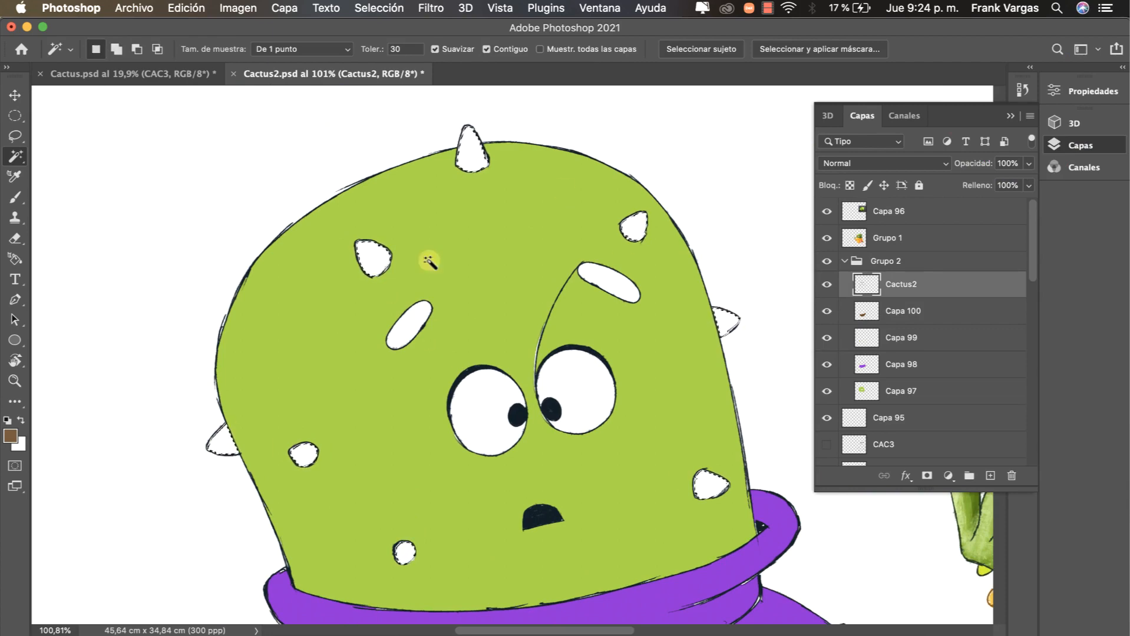
Step: Expand the spike selection and fill it with dark green on a new layer directly below Cactus2
click(378, 8)
mouse_move(388, 249)
click(719, 278)
key(Return)
click(990, 476)
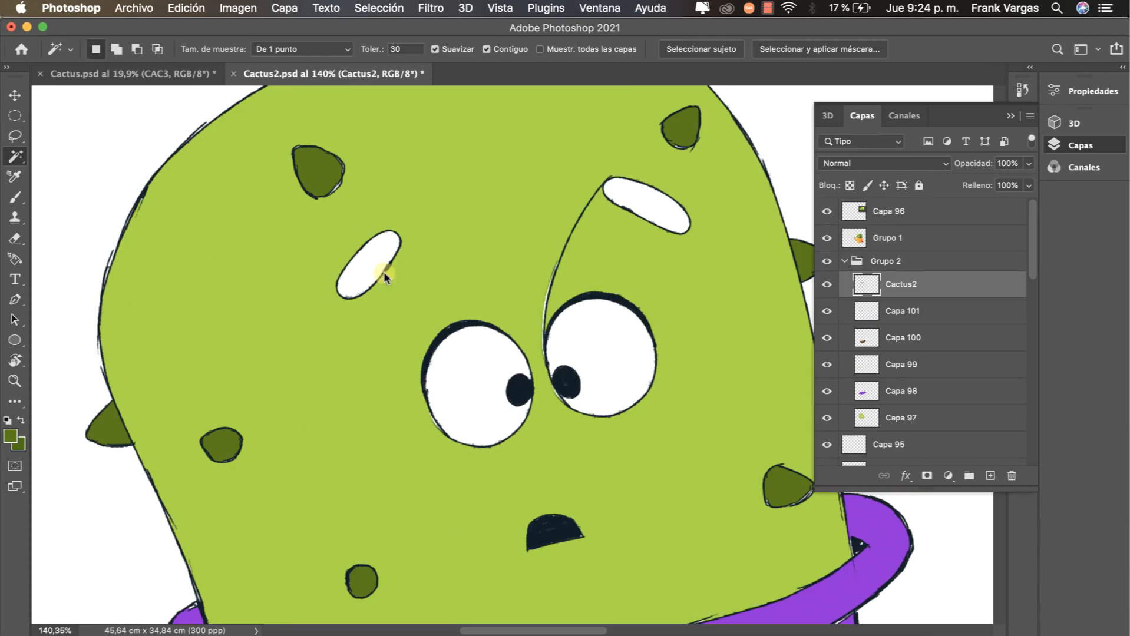
Step: Expand the selection of both eyebrows and add a new layer directly below Cactus2
click(378, 9)
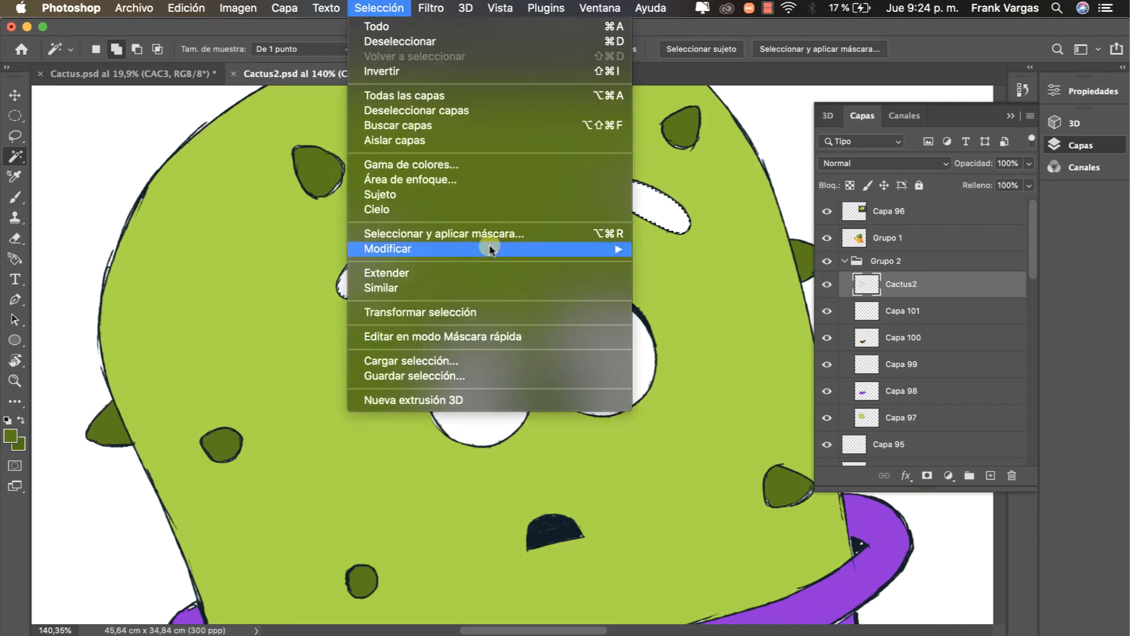
mouse_move(489, 243)
click(698, 281)
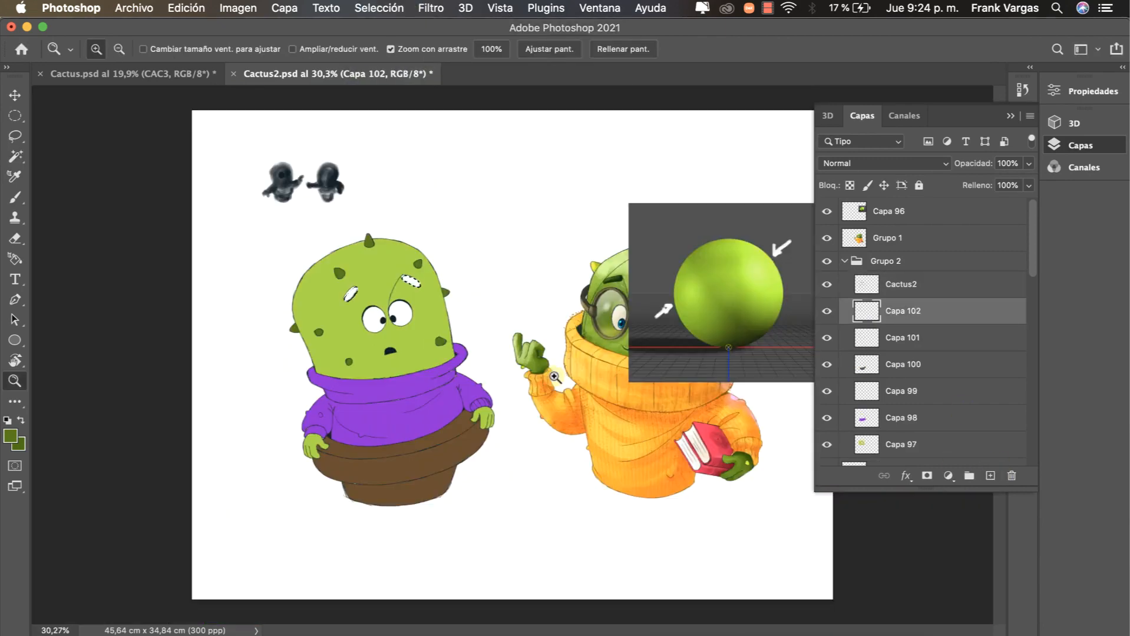
mouse_move(512, 377)
mouse_down()
mouse_move(525, 353)
mouse_move(520, 391)
mouse_up()
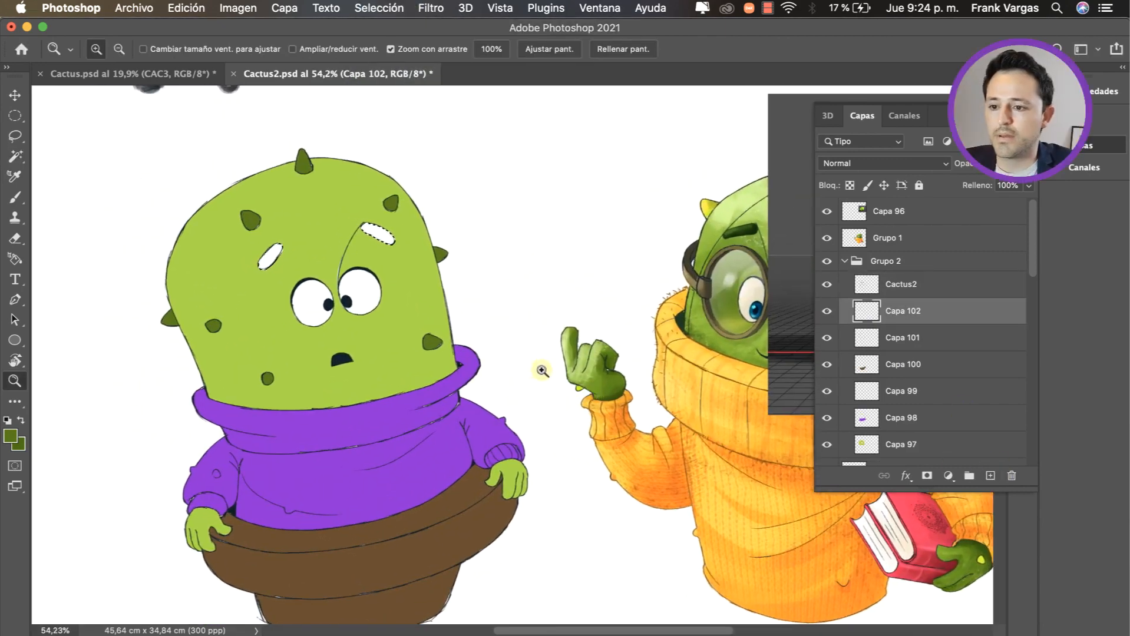
drag(381, 315, 420, 322)
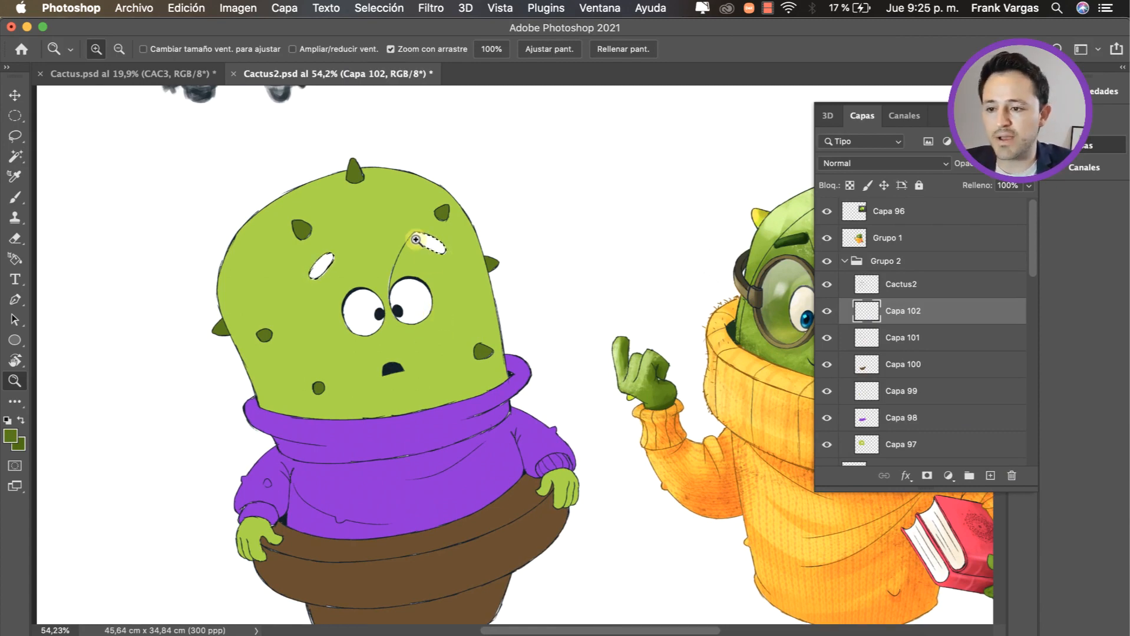
drag(330, 265, 397, 278)
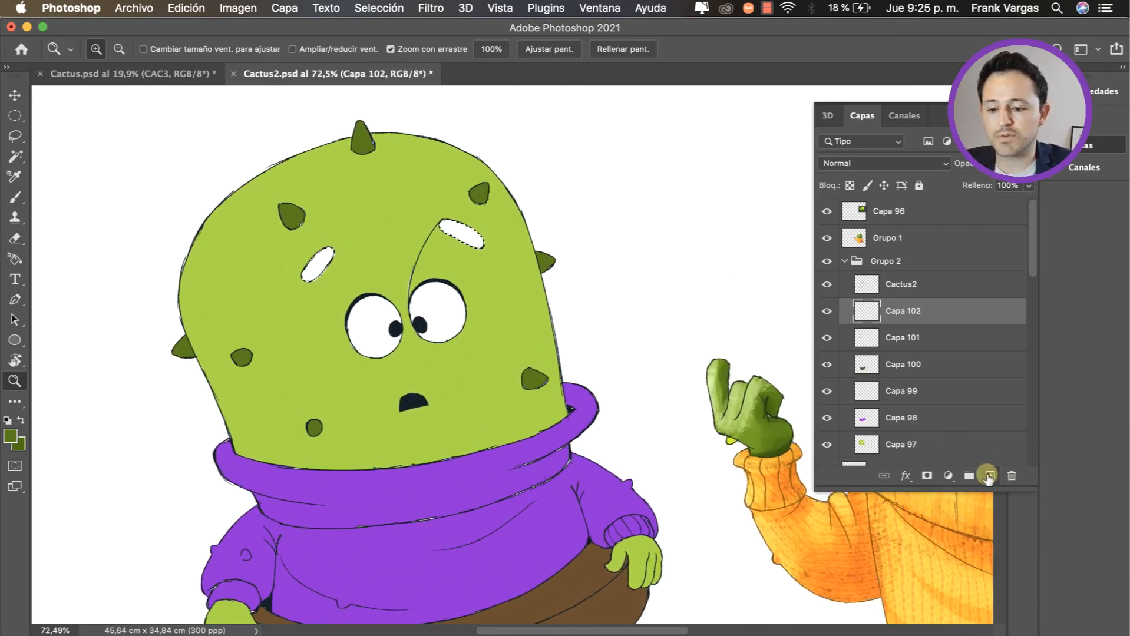
Step: Choose a very dark green foreground colour, brush it over both selected eyebrows on another new layer, and deselect
key(b)
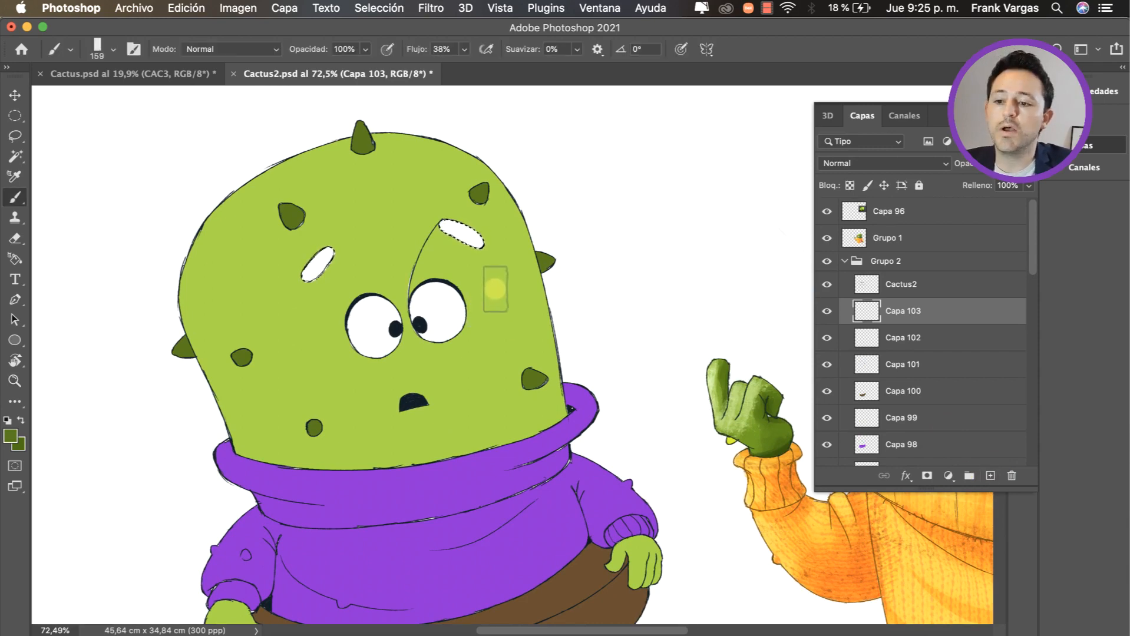
alt+click(495, 289)
drag(497, 290, 505, 302)
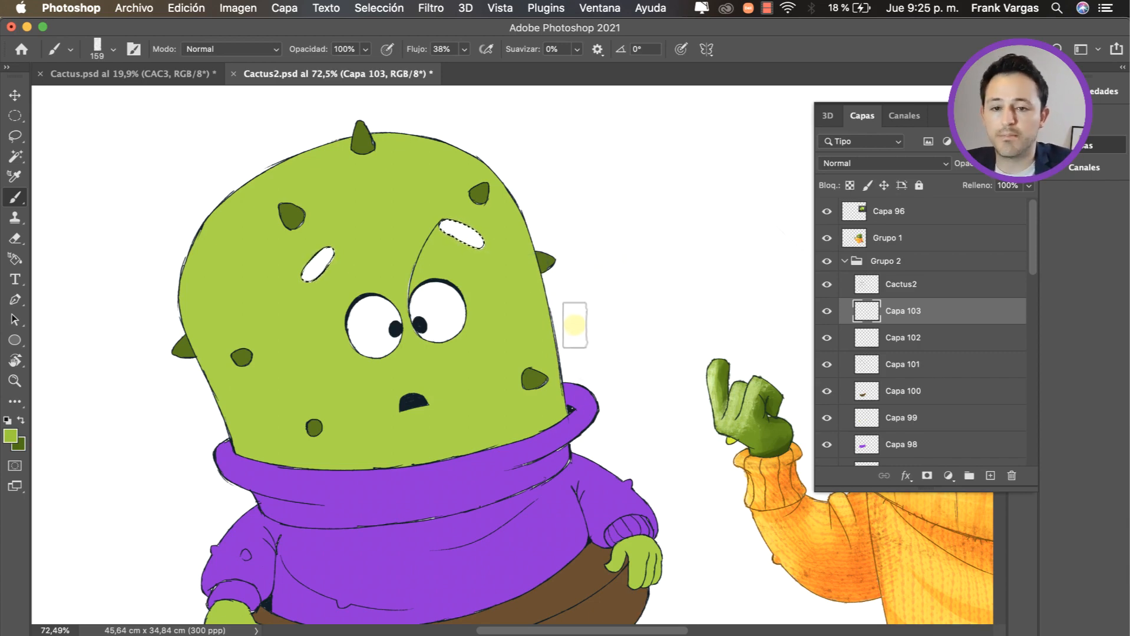
ctrl+alt+click(579, 324)
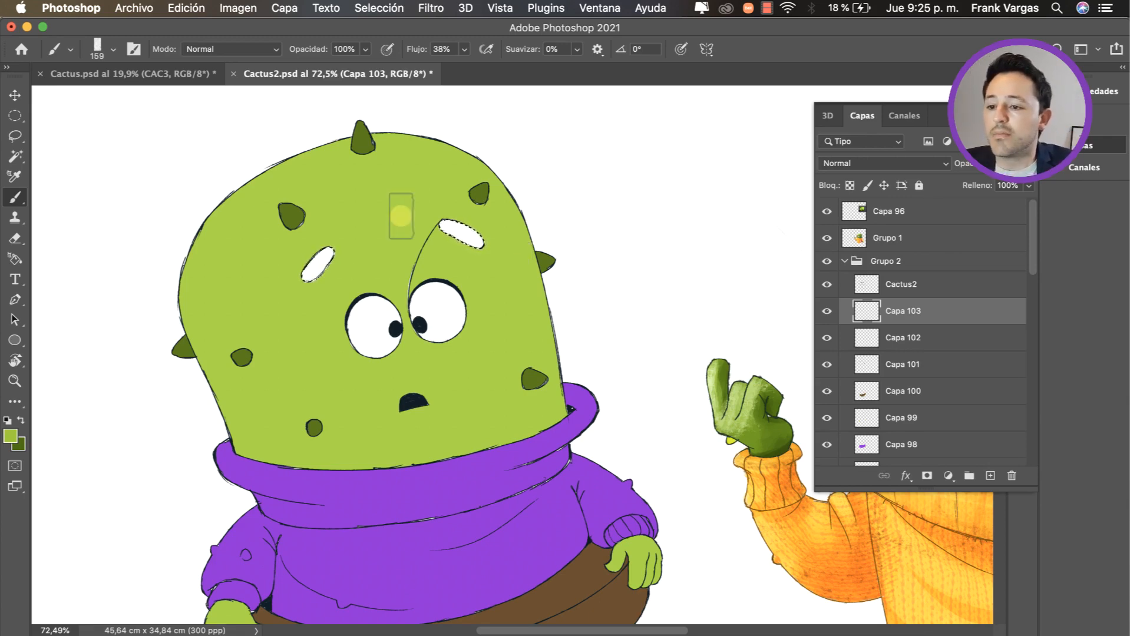
mouse_move(406, 211)
mouse_down()
mouse_move(283, 215)
mouse_move(315, 260)
mouse_move(336, 265)
mouse_move(338, 233)
mouse_up()
drag(366, 289, 382, 349)
drag(369, 295, 368, 294)
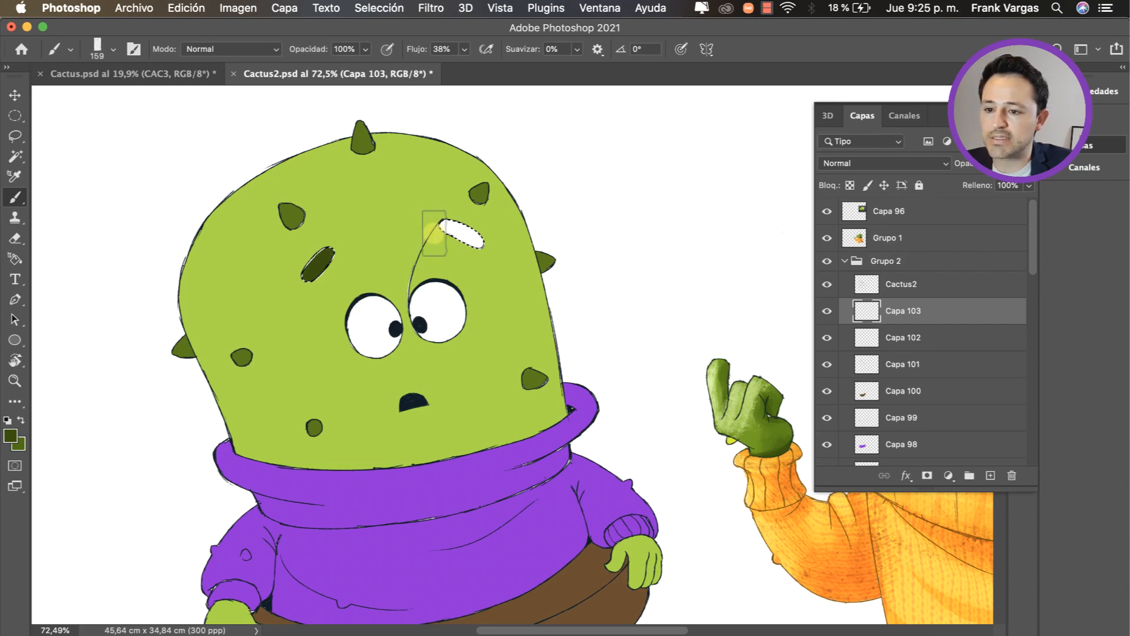
key(super+d)
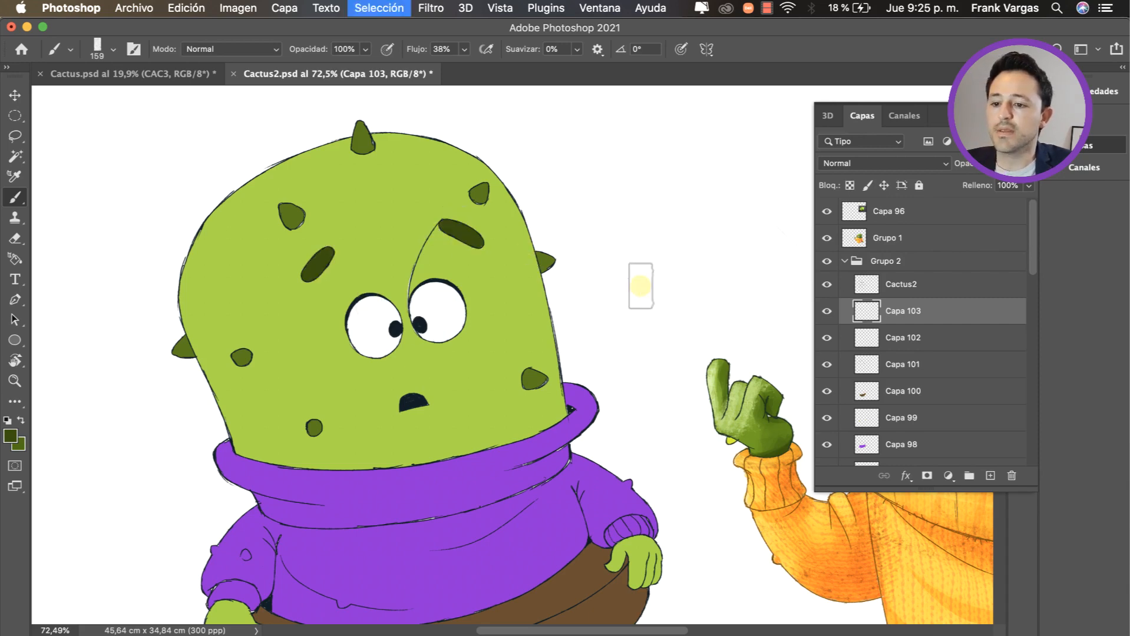
Step: Move the green sphere reference image into the space between the two cacti and scale it down to about 62%
key(z)
drag(640, 287, 417, 394)
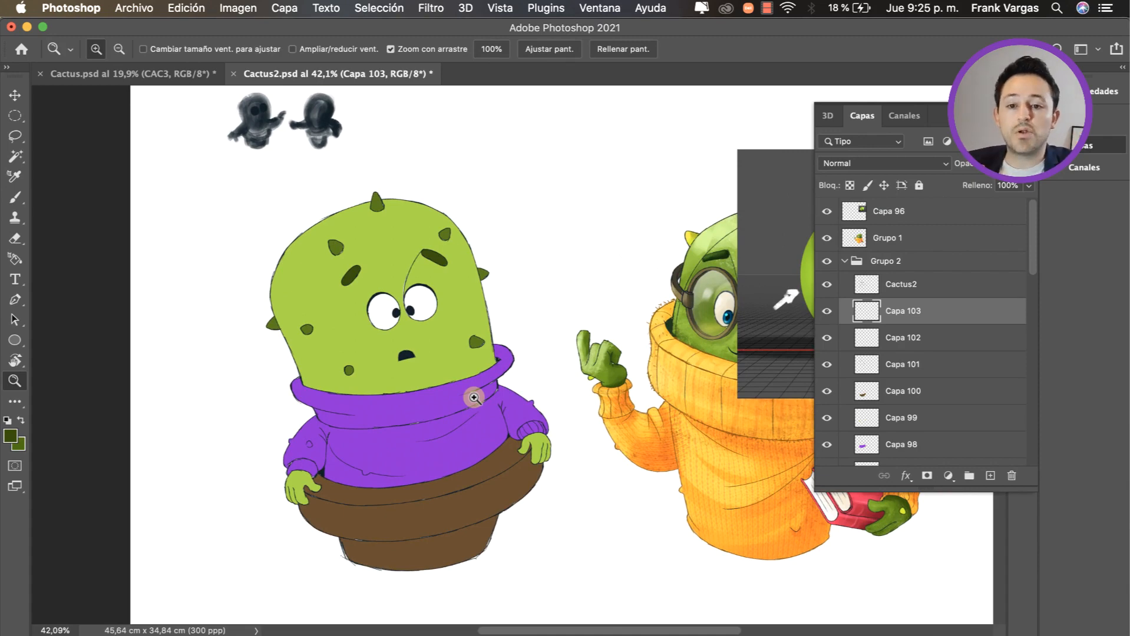
click(1062, 145)
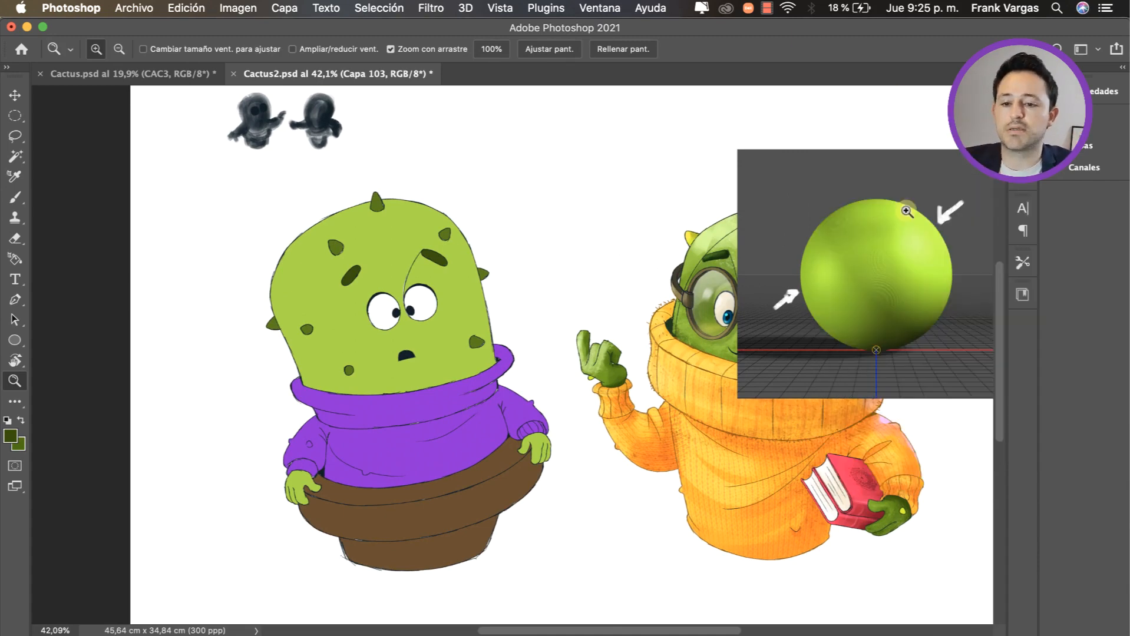
key(v)
super+click(906, 292)
drag(906, 291, 617, 236)
key(super+t)
drag(731, 341, 737, 294)
key(super+z)
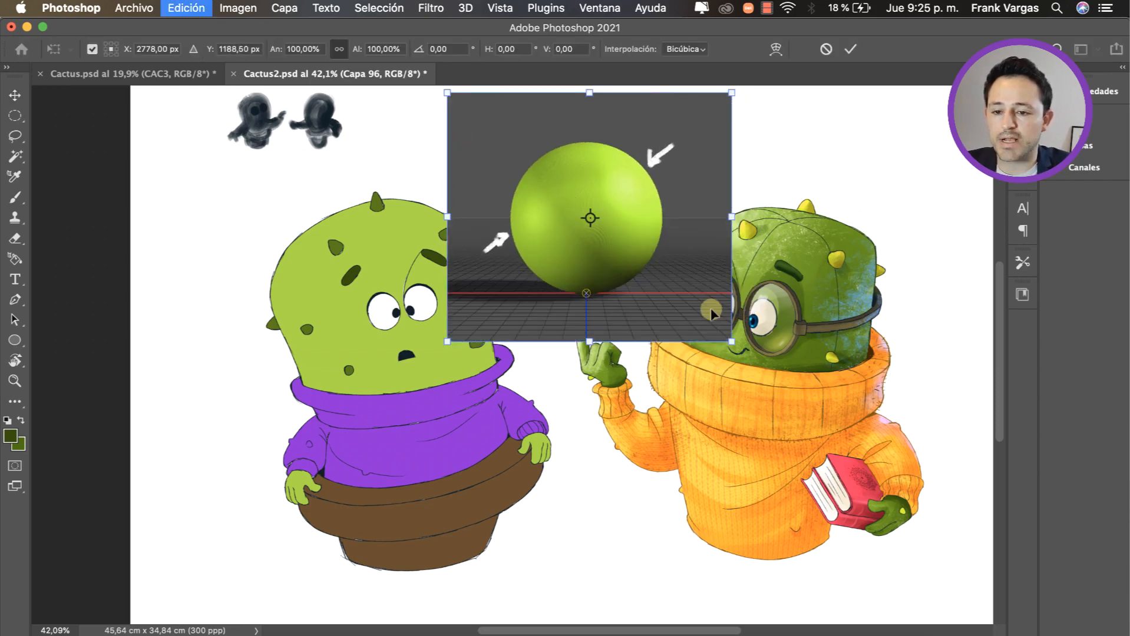
drag(733, 342, 631, 201)
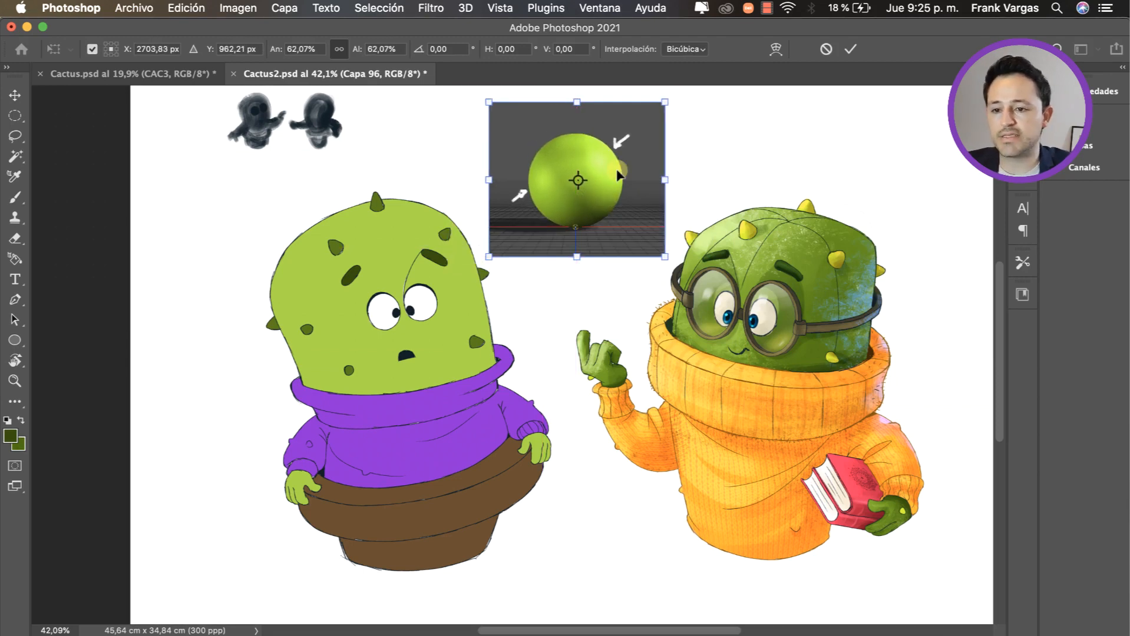
key(Return)
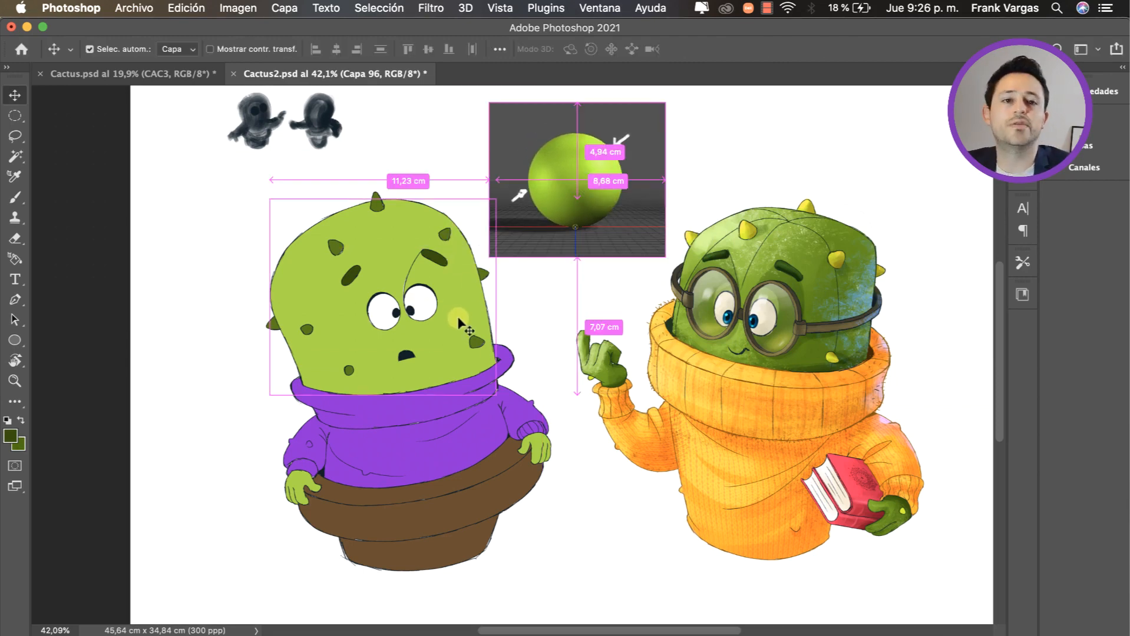
Step: Add a new layer directly above the cactus skin layer Capa 97 and clip it to that layer
key(shift+super+alt+n)
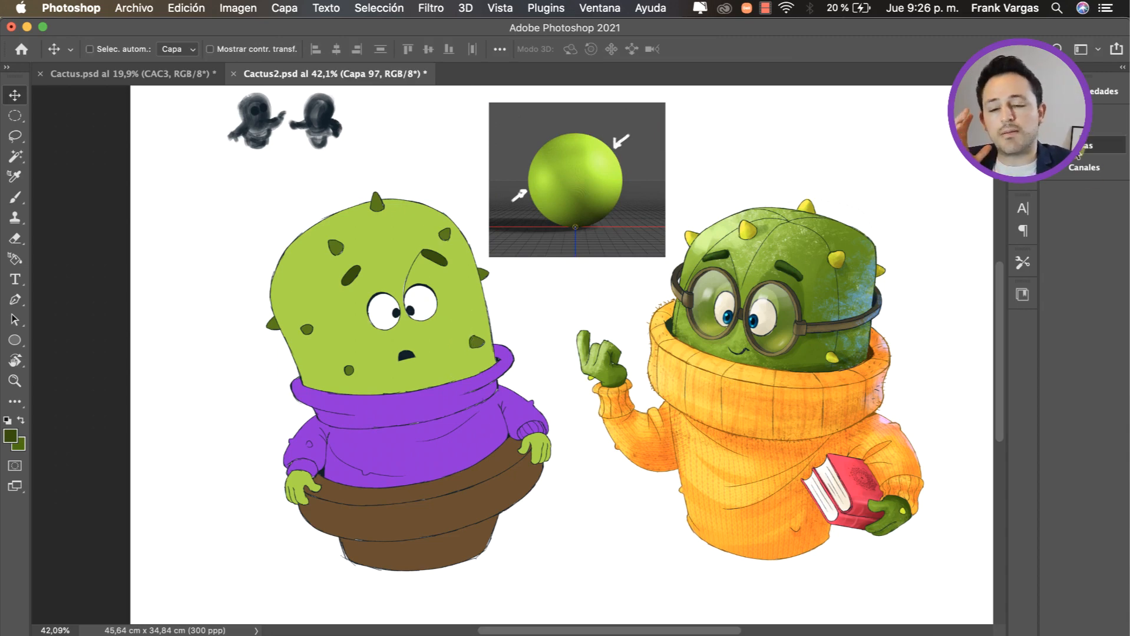
click(1076, 151)
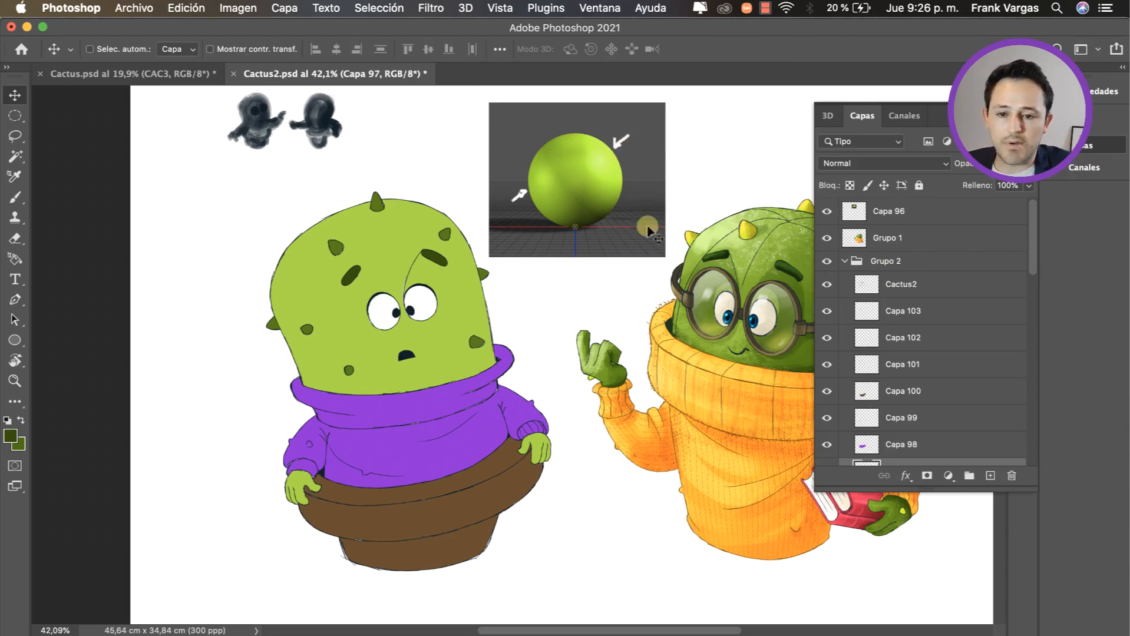
mouse_move(1032, 287)
mouse_down()
mouse_move(1032, 297)
mouse_move(1034, 278)
mouse_up()
click(1017, 114)
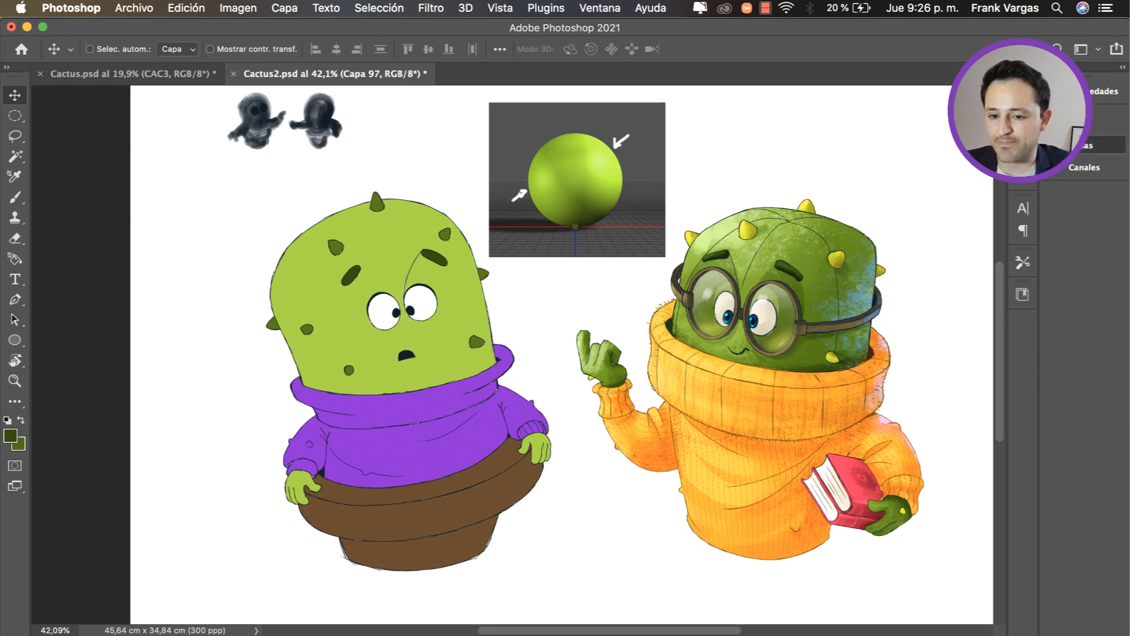
click(1107, 146)
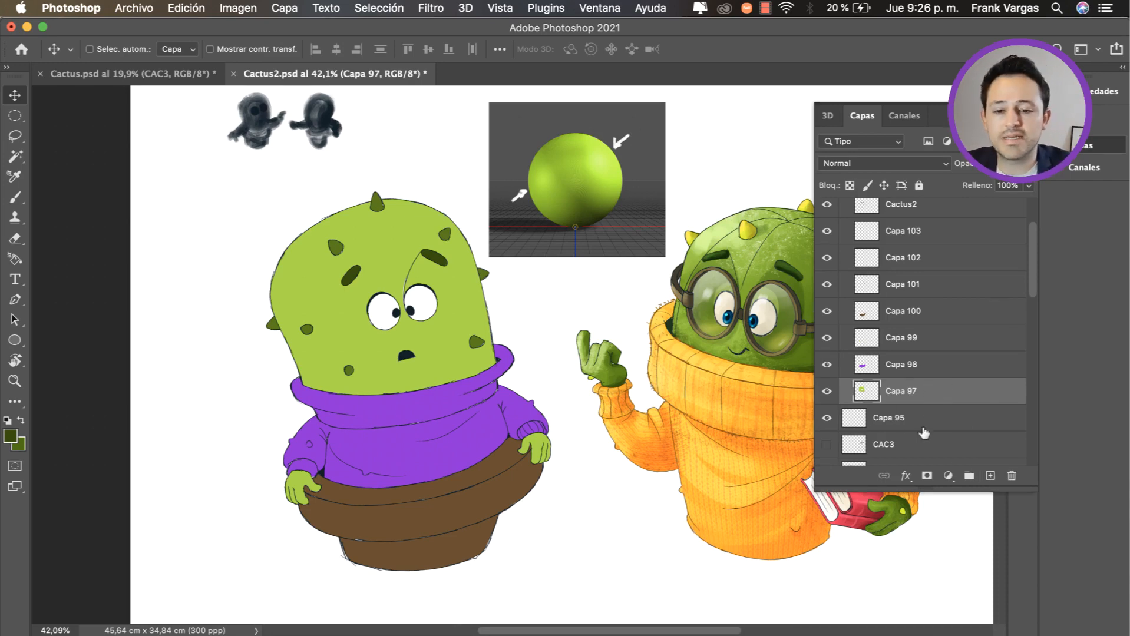
click(990, 475)
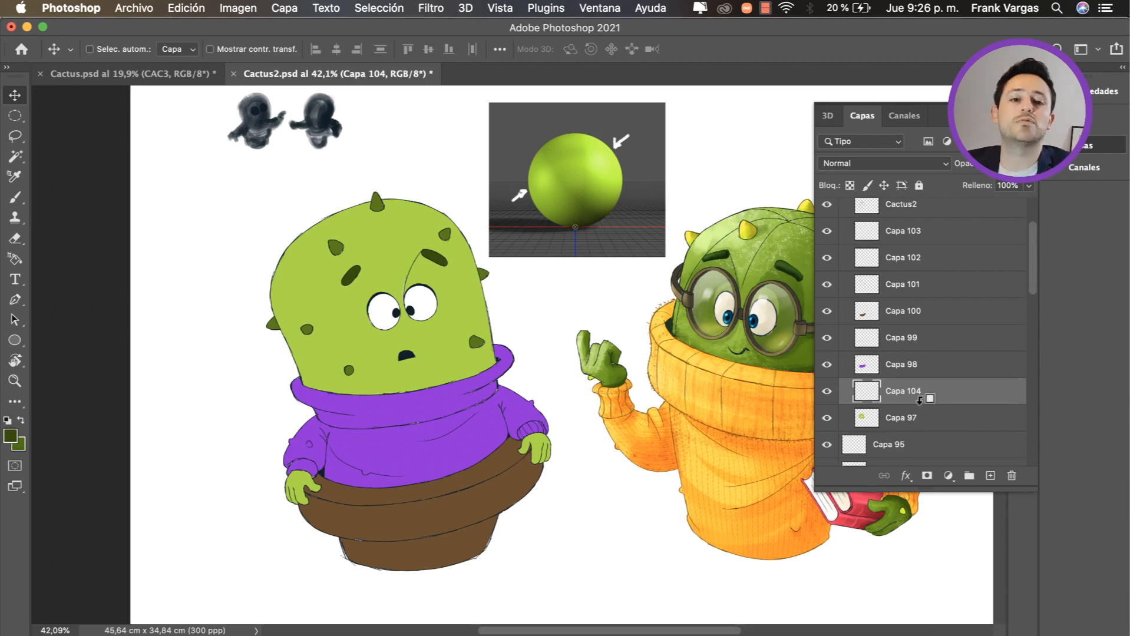
alt+click(920, 400)
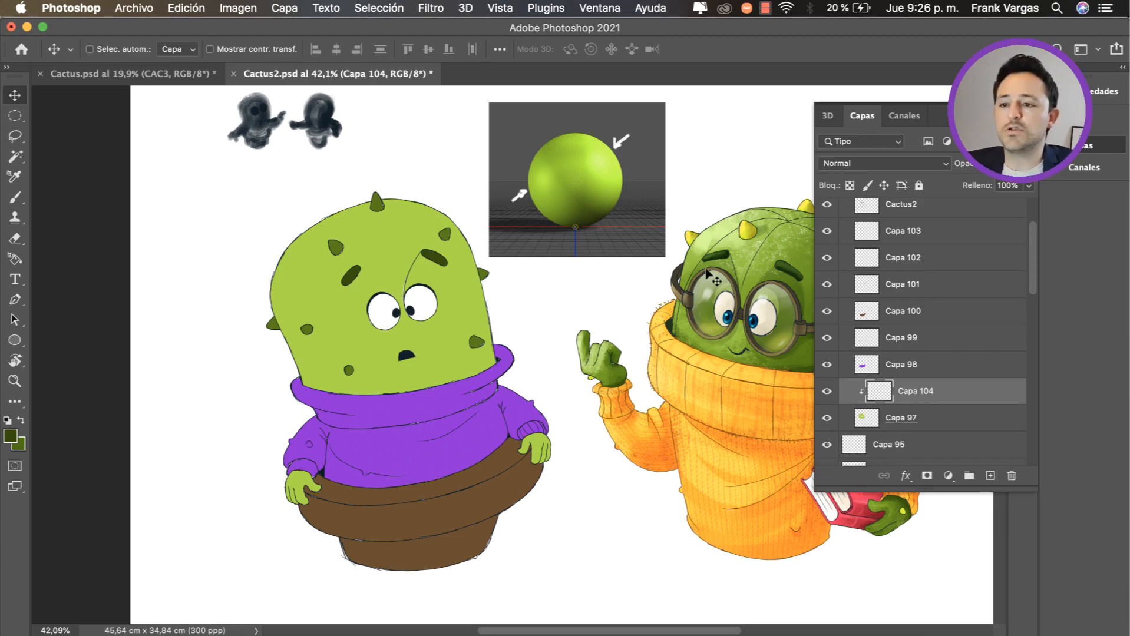
click(285, 8)
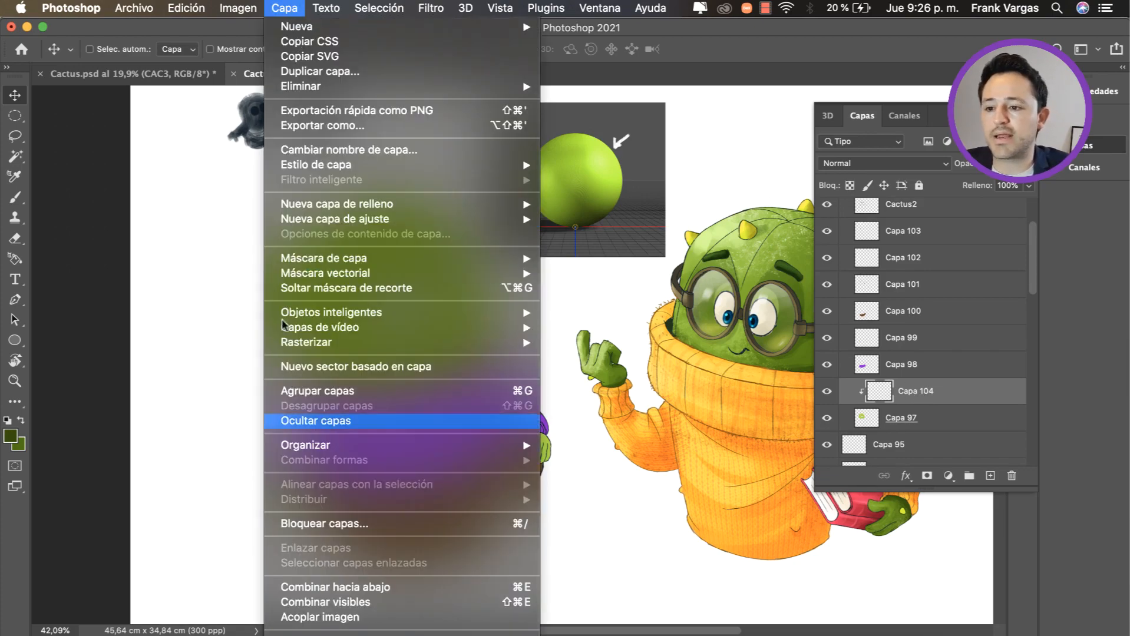
click(695, 344)
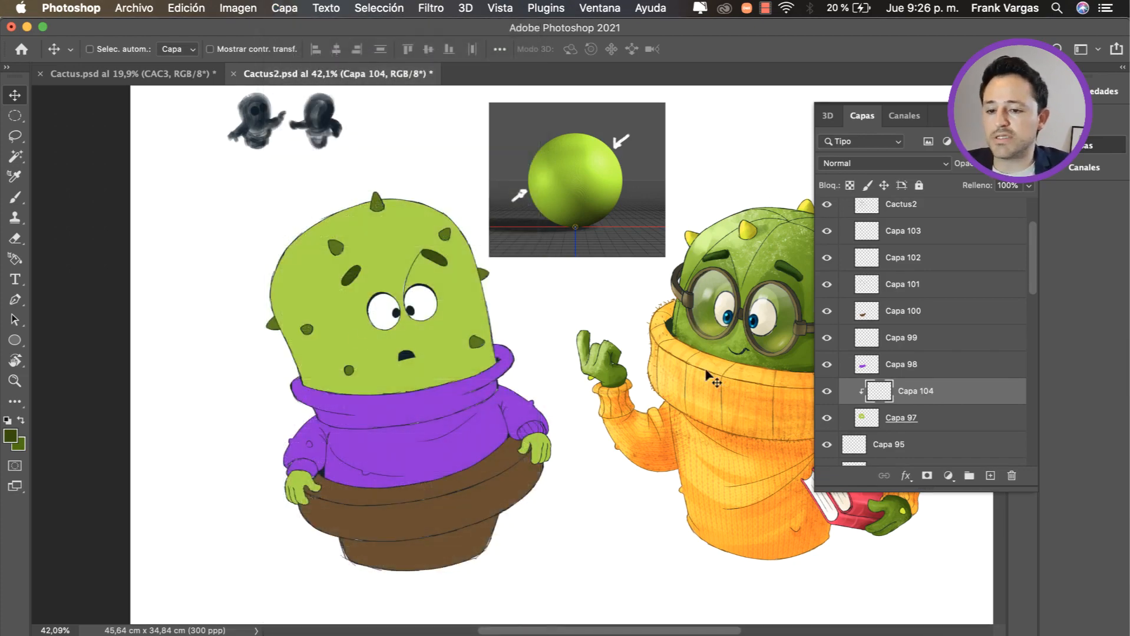
key(b)
drag(496, 296, 511, 296)
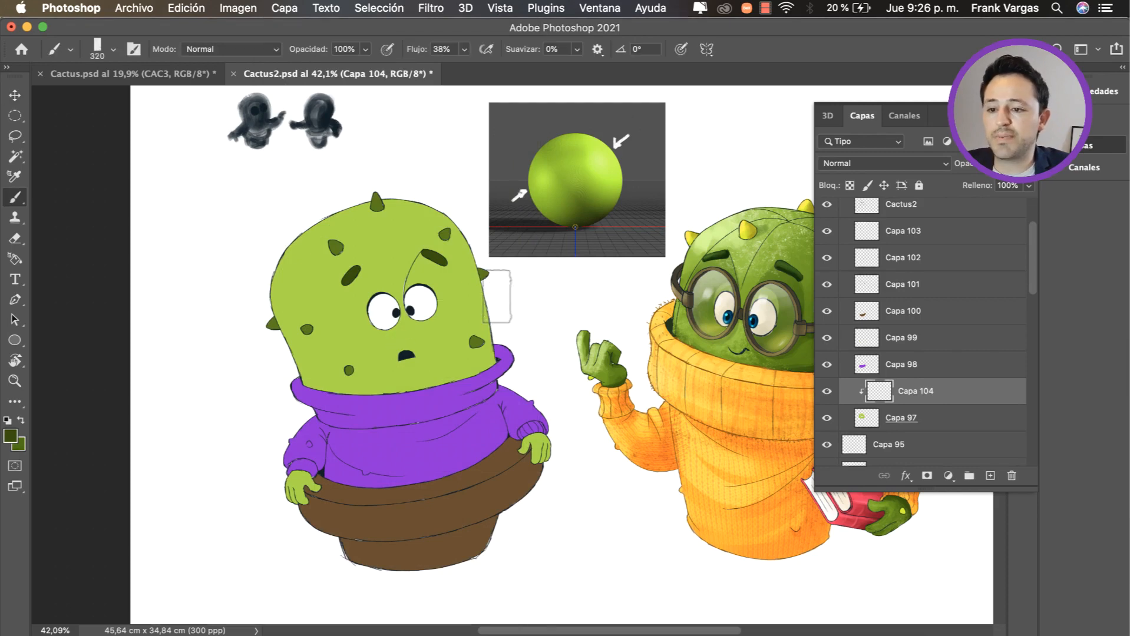
key(v)
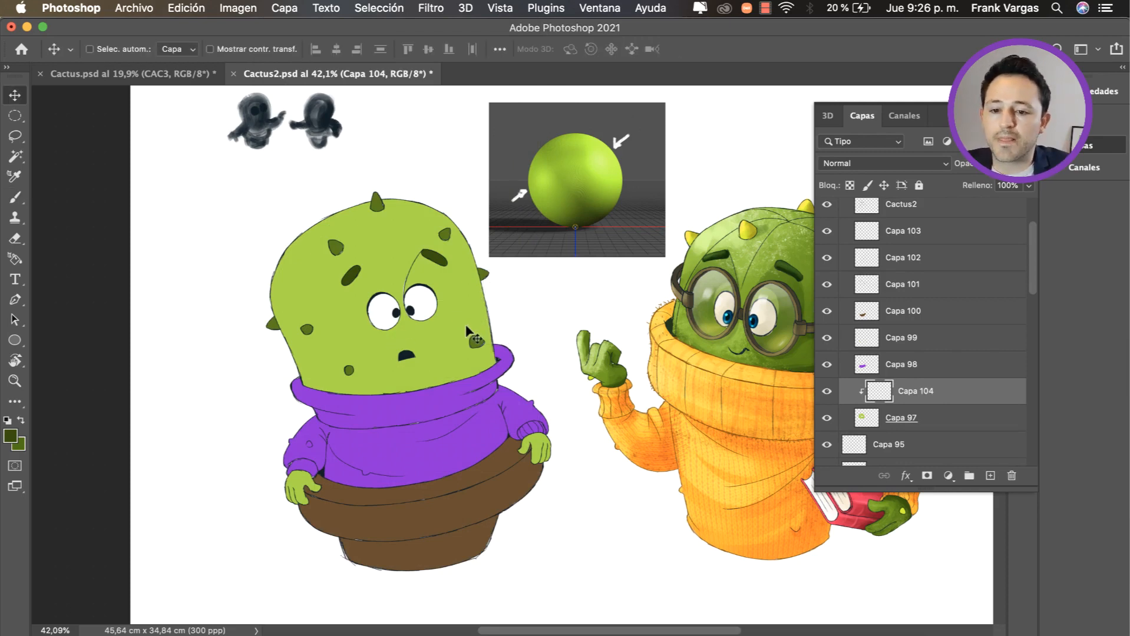
Step: Rename the cactus skin layer Capa 97 as PIEL
double_click(901, 417)
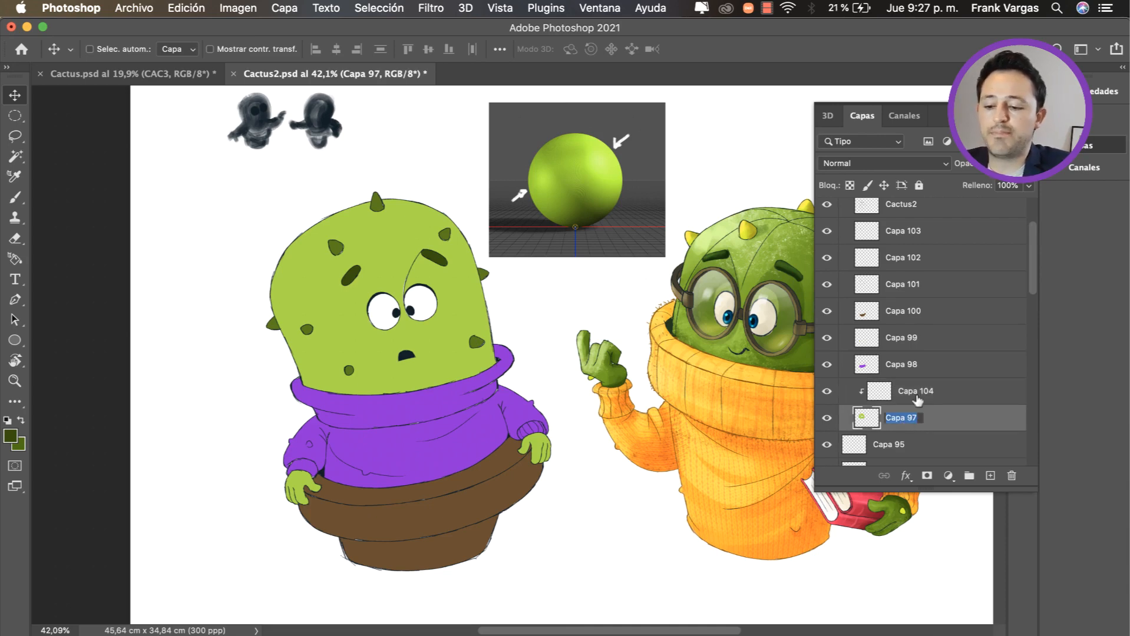
text(PIELA)
key(BackSpace)
key(Return)
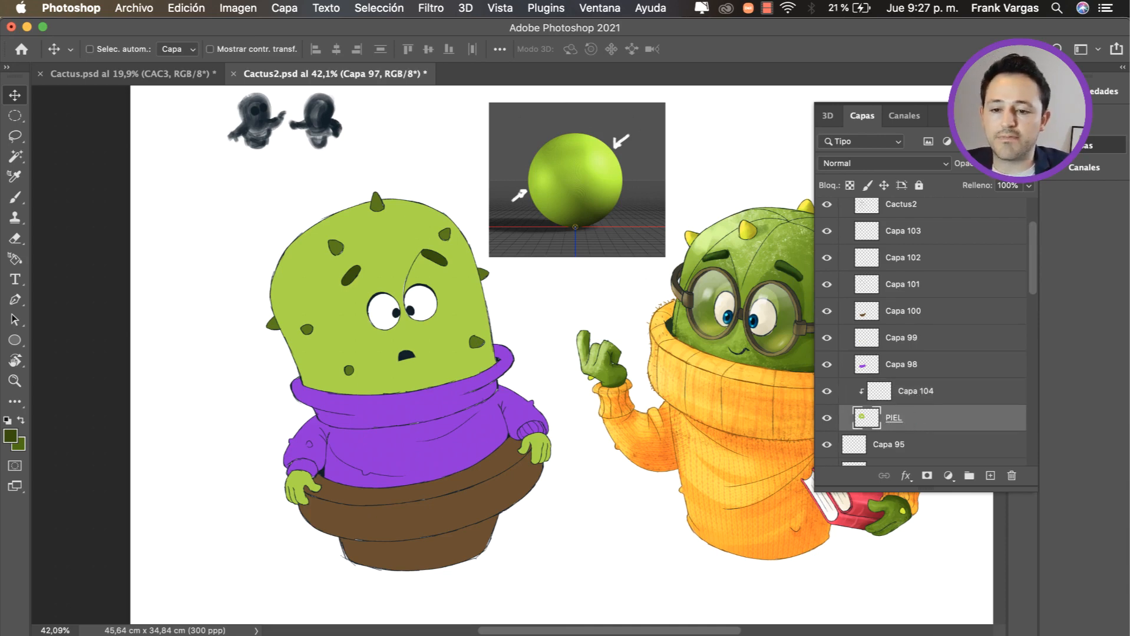
Step: On the layer clipped to PIEL, choose a darker olive green and brush a soft shadow down the middle of the cactus head
click(927, 392)
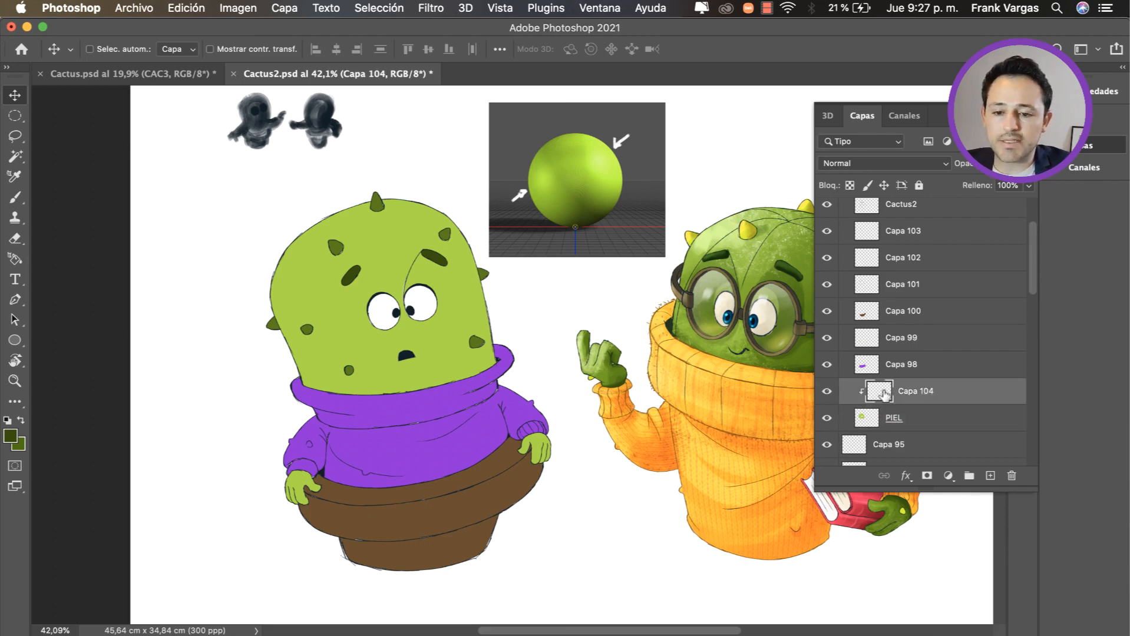
key(b)
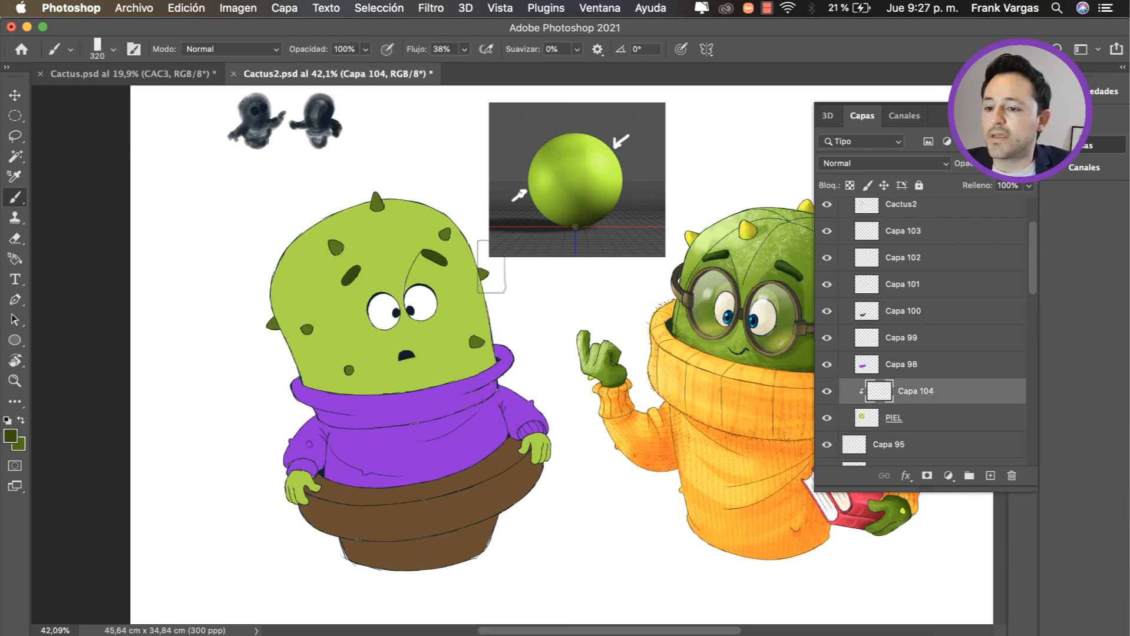
alt+click(396, 253)
mouse_move(407, 267)
mouse_down()
mouse_move(421, 260)
mouse_move(423, 298)
mouse_move(489, 310)
mouse_up()
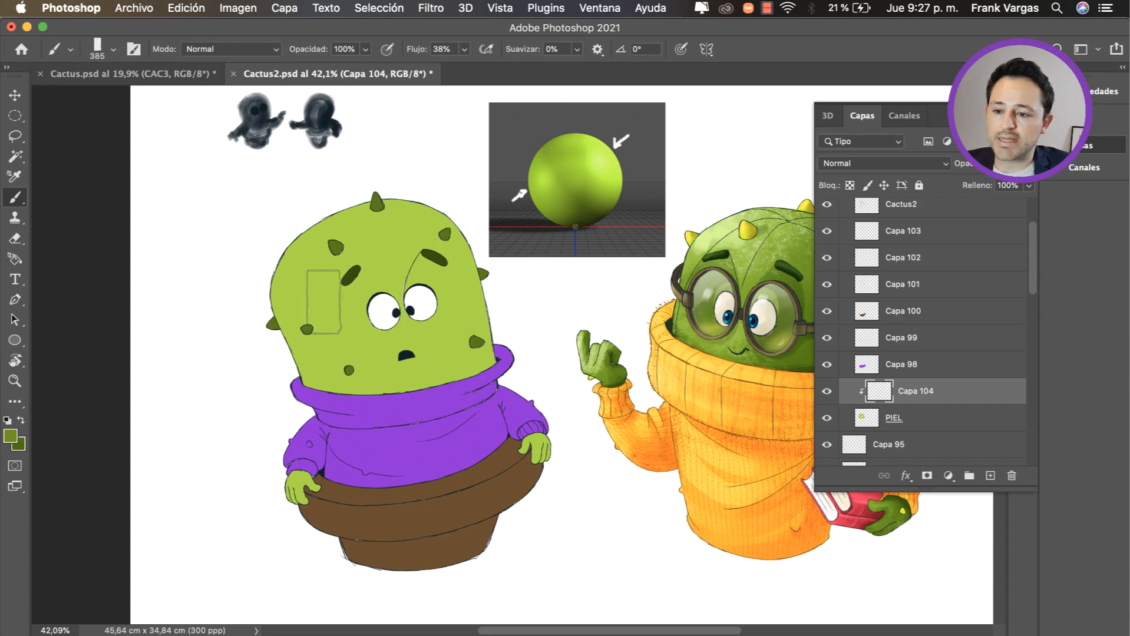
mouse_move(383, 368)
mouse_down()
mouse_move(459, 376)
mouse_move(358, 355)
mouse_move(396, 344)
mouse_move(355, 285)
mouse_move(339, 285)
mouse_move(333, 353)
mouse_move(333, 284)
mouse_move(354, 242)
mouse_move(317, 288)
mouse_move(420, 366)
mouse_move(436, 363)
mouse_move(408, 358)
mouse_up()
mouse_move(353, 289)
mouse_down()
mouse_move(367, 316)
mouse_move(373, 233)
mouse_move(322, 207)
mouse_move(383, 223)
mouse_move(387, 271)
mouse_move(440, 361)
mouse_move(445, 336)
mouse_up()
mouse_move(370, 318)
mouse_down()
mouse_move(343, 265)
mouse_move(358, 246)
mouse_up()
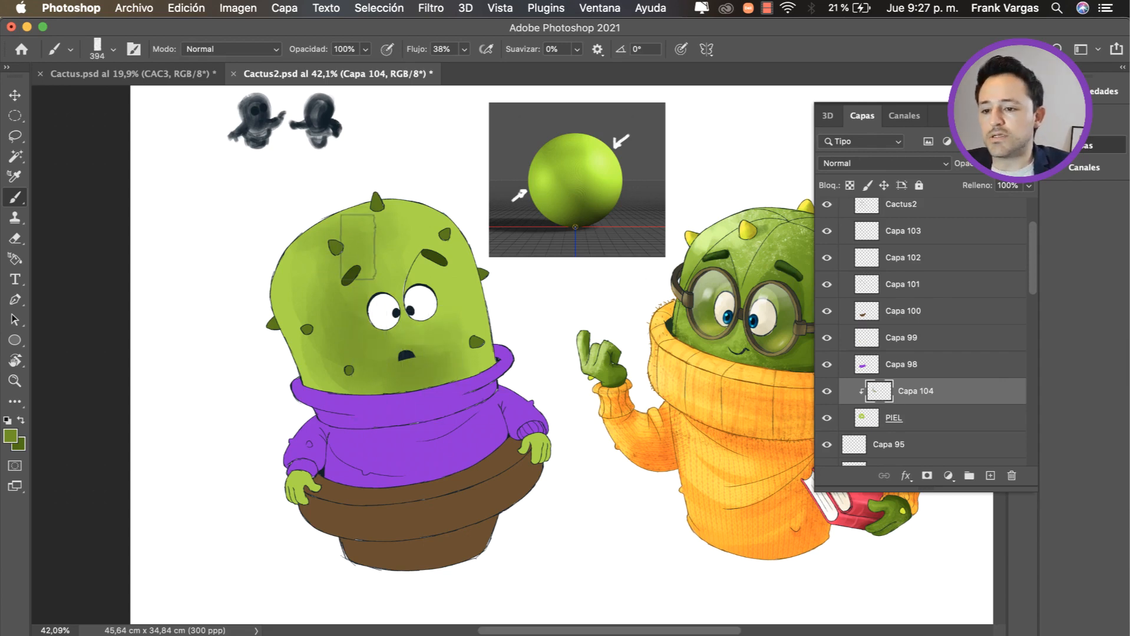
mouse_move(426, 353)
mouse_down()
mouse_move(444, 355)
mouse_move(408, 327)
mouse_up()
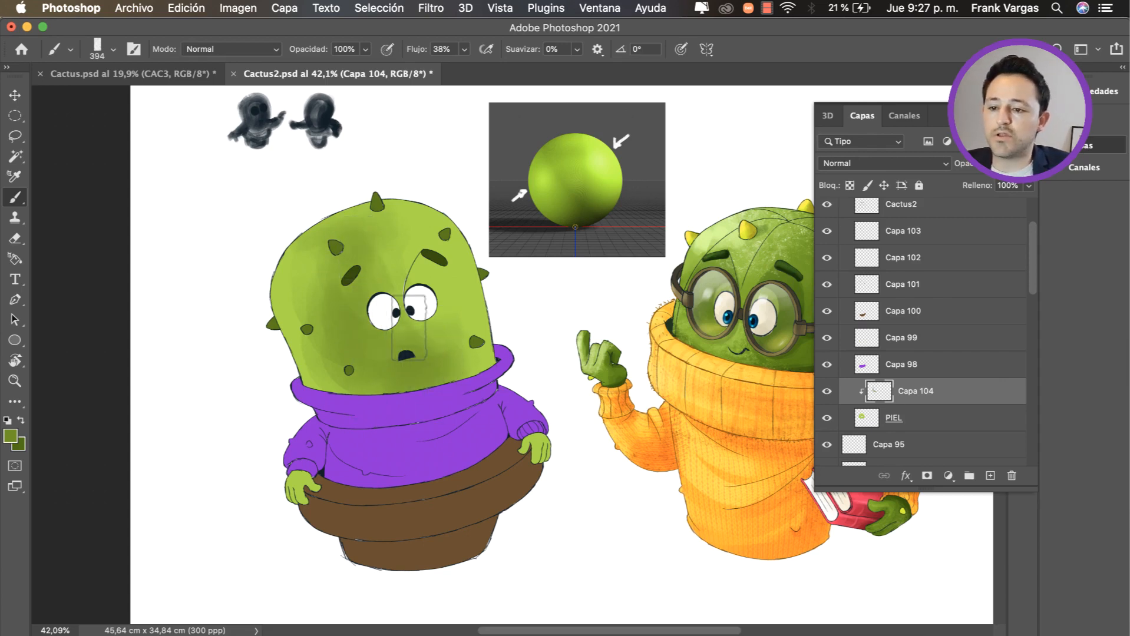
Step: Shade the areas between the eyes and eyebrows with a smaller 197 px brush, undoing the last stroke
mouse_move(423, 285)
mouse_down()
mouse_move(411, 289)
mouse_move(433, 267)
mouse_up()
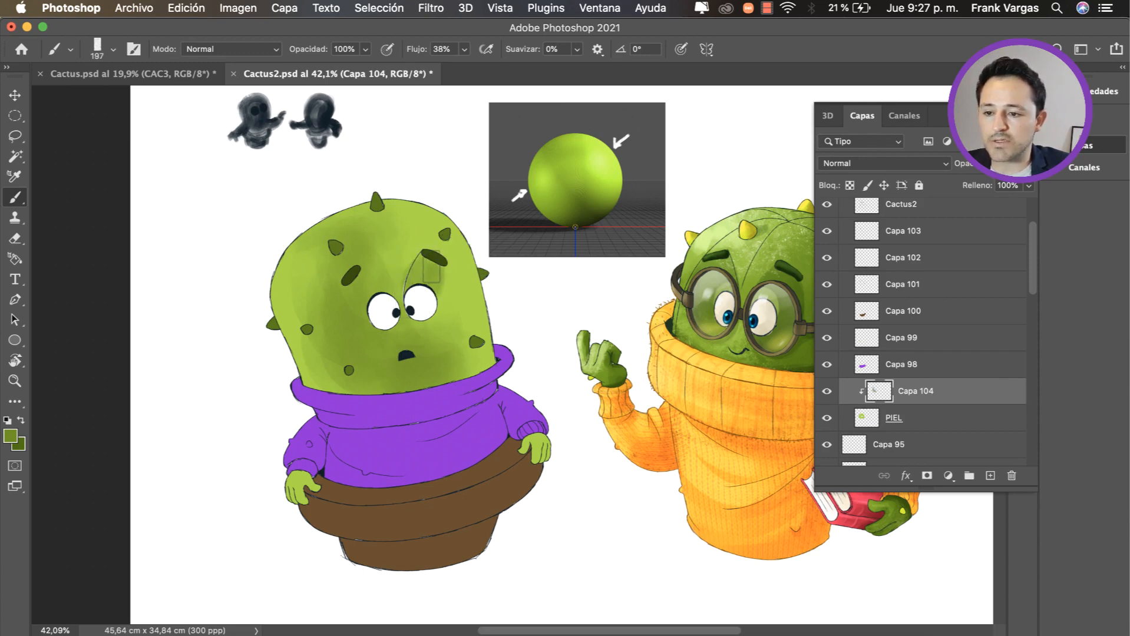
drag(351, 284, 368, 295)
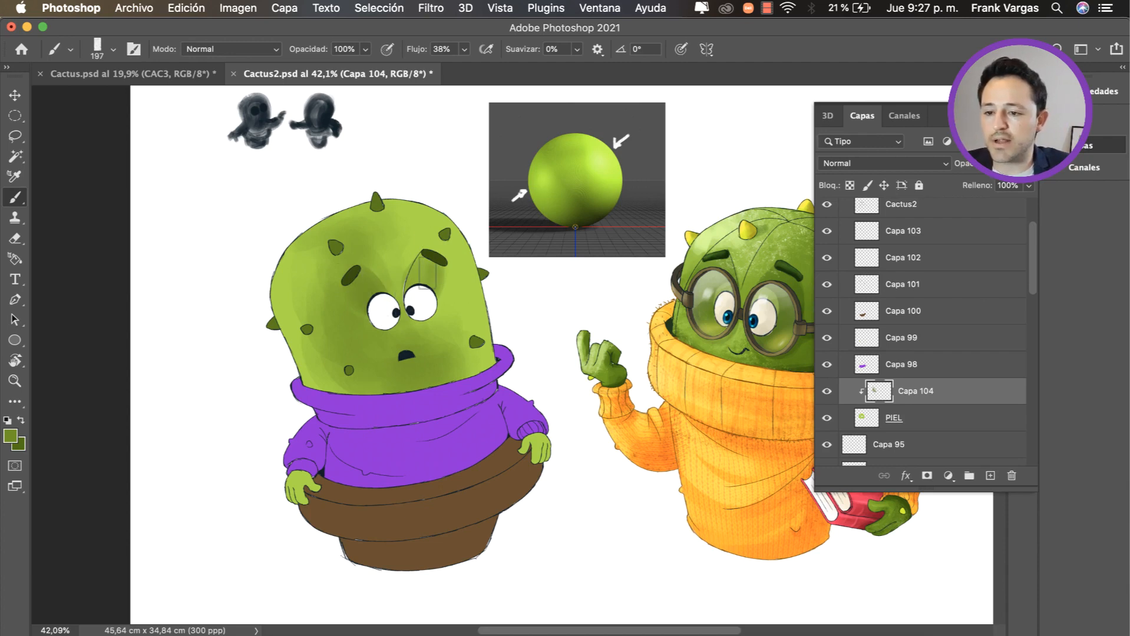
key(super+z)
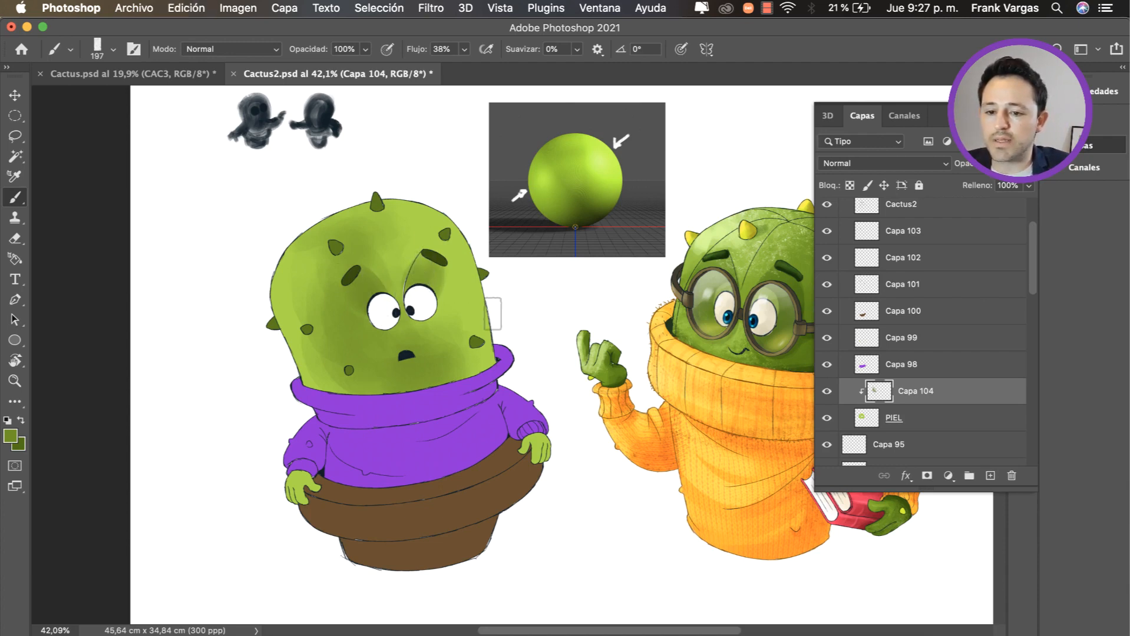
click(900, 418)
alt+click(407, 257)
drag(407, 260, 416, 289)
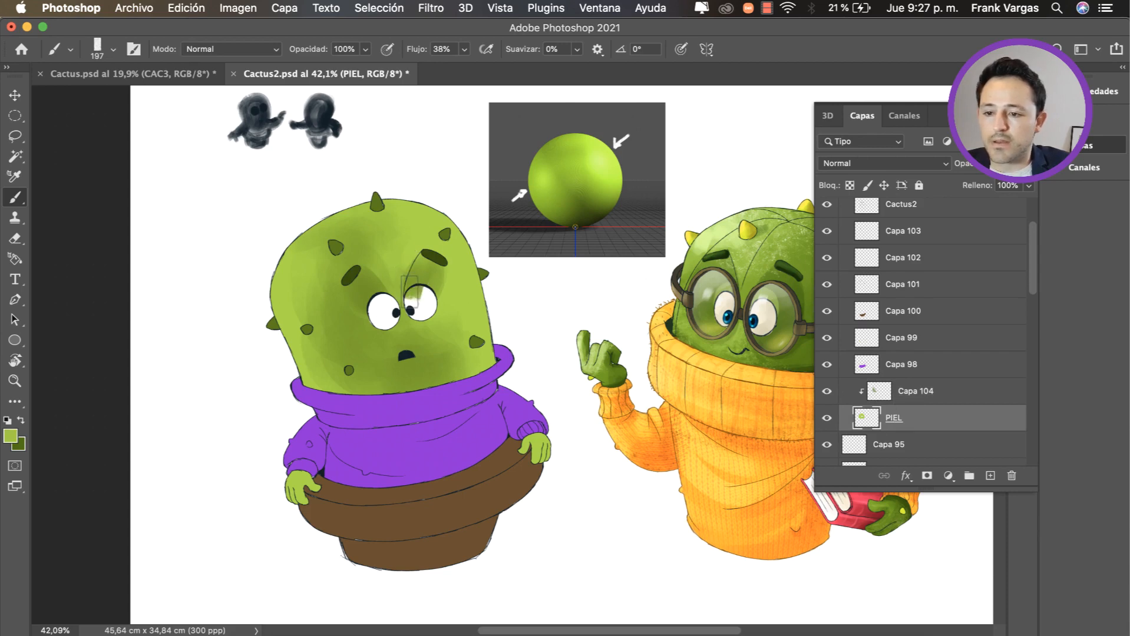
key(super+z)
click(921, 396)
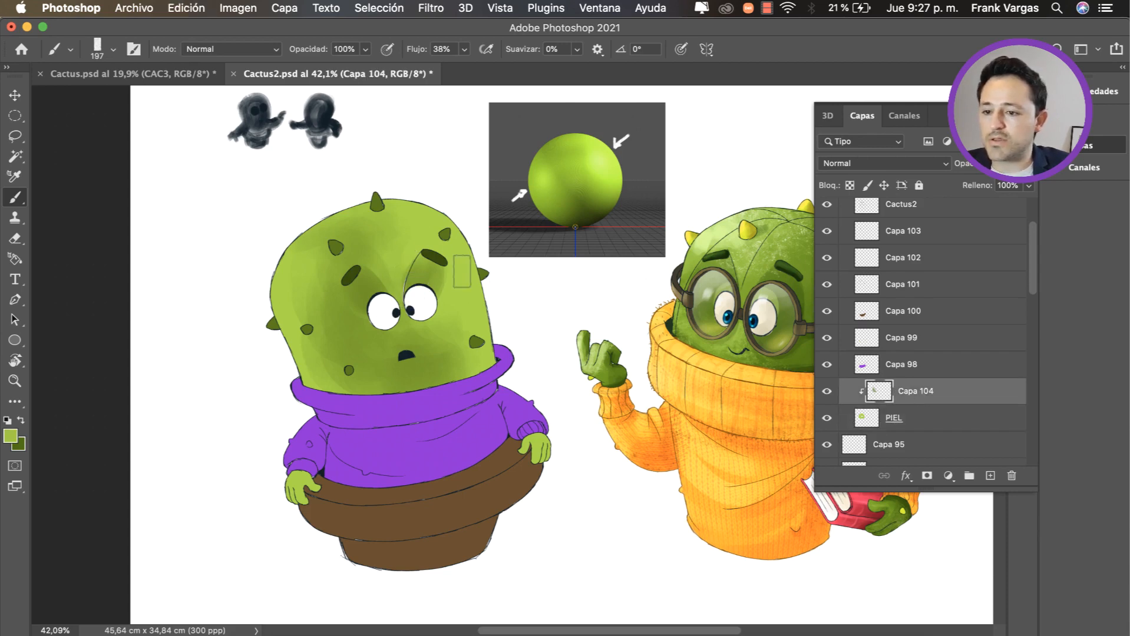
Step: Choose a deeper green and darken the shadows around the eyes, mouth and lower head on the clipped layer Capa 104
alt+click(369, 288)
drag(390, 312, 395, 334)
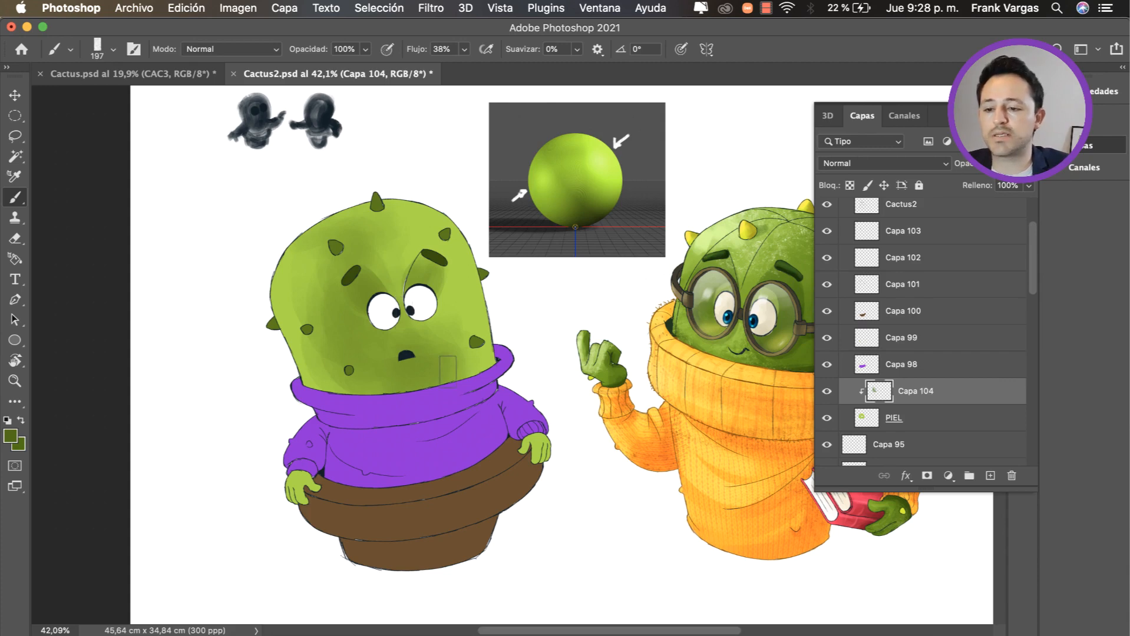
mouse_move(448, 369)
mouse_down()
mouse_move(461, 369)
mouse_move(407, 390)
mouse_move(452, 371)
mouse_up()
key(super+z)
mouse_move(451, 366)
mouse_down()
mouse_move(429, 382)
mouse_move(369, 387)
mouse_up()
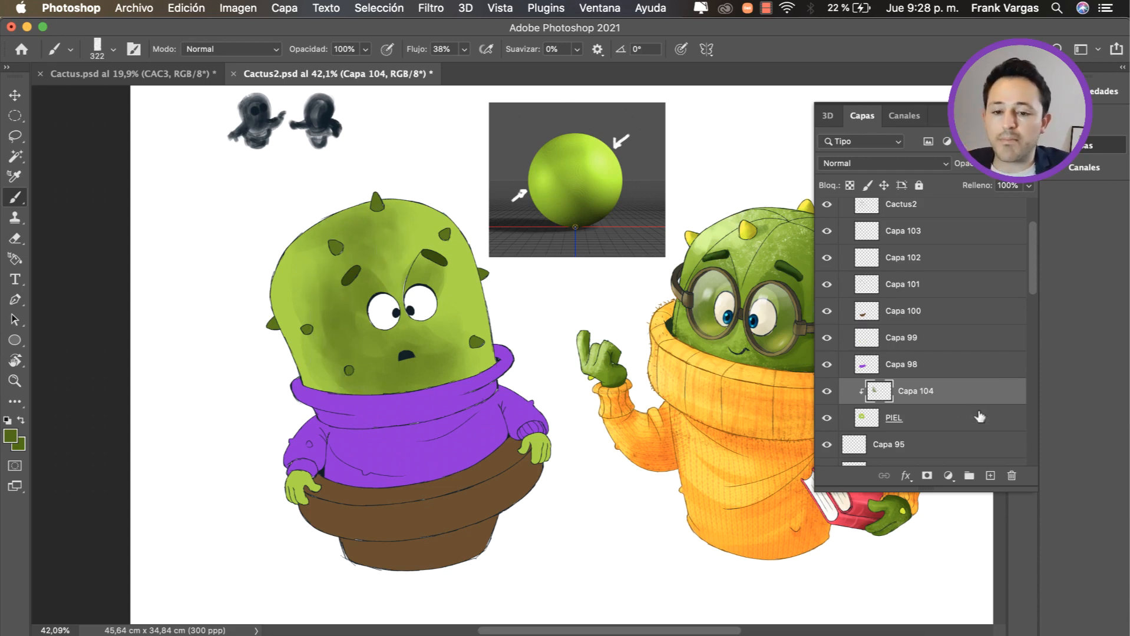
Step: On a new layer clipped above Capa 104, choose a pale yellow-green and brush a highlight along the left side of the cactus head
click(990, 475)
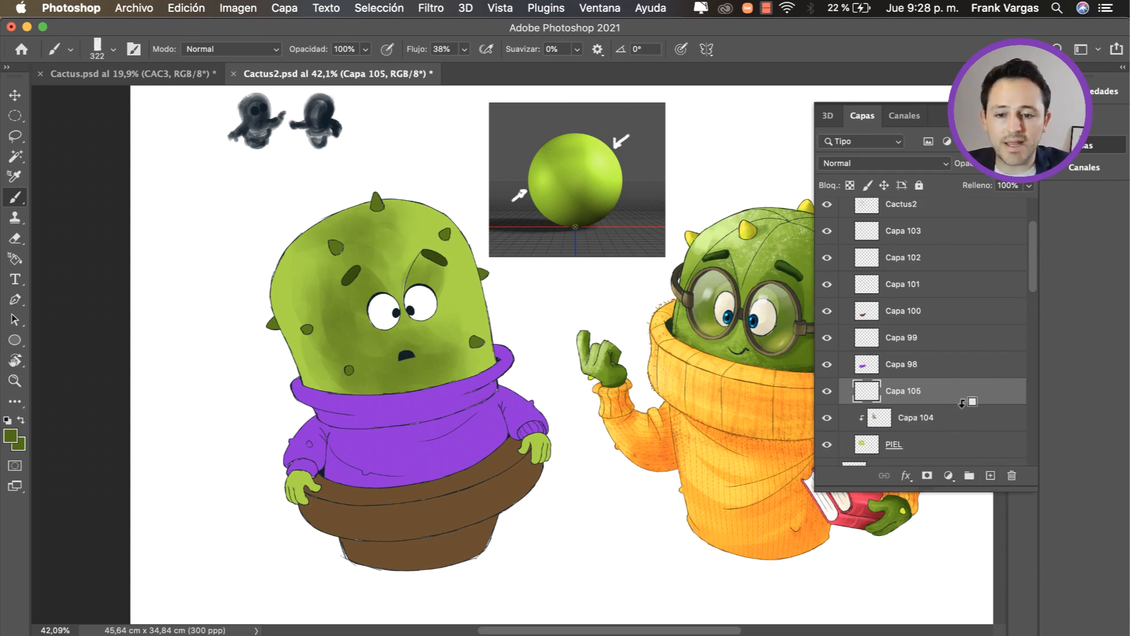
alt+click(965, 400)
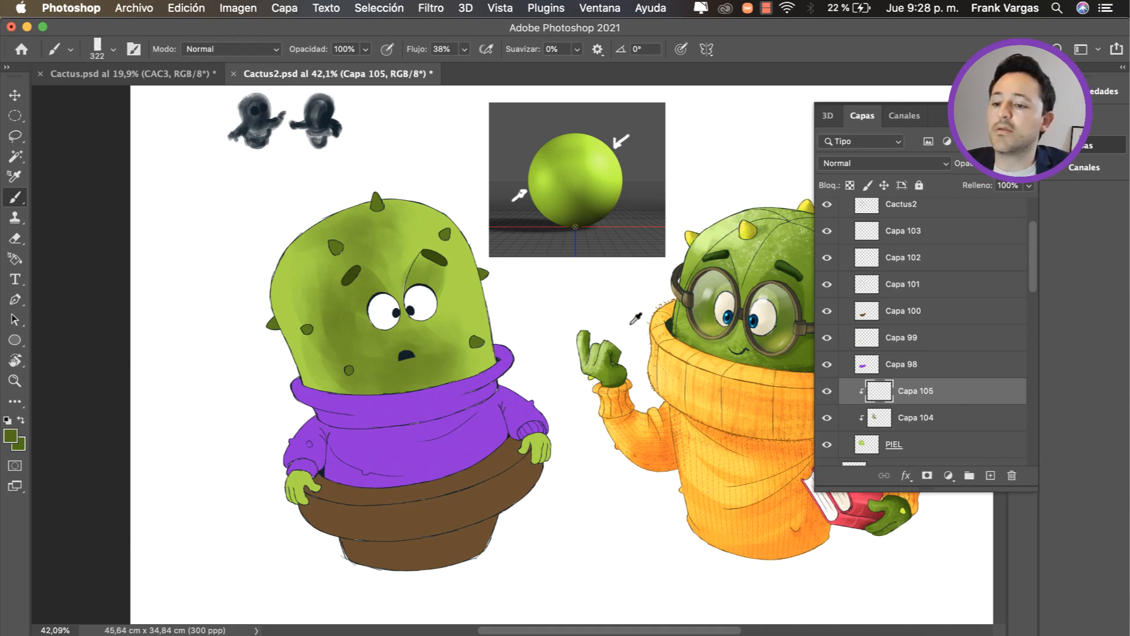
alt+click(435, 226)
ctrl+alt+super+click(520, 288)
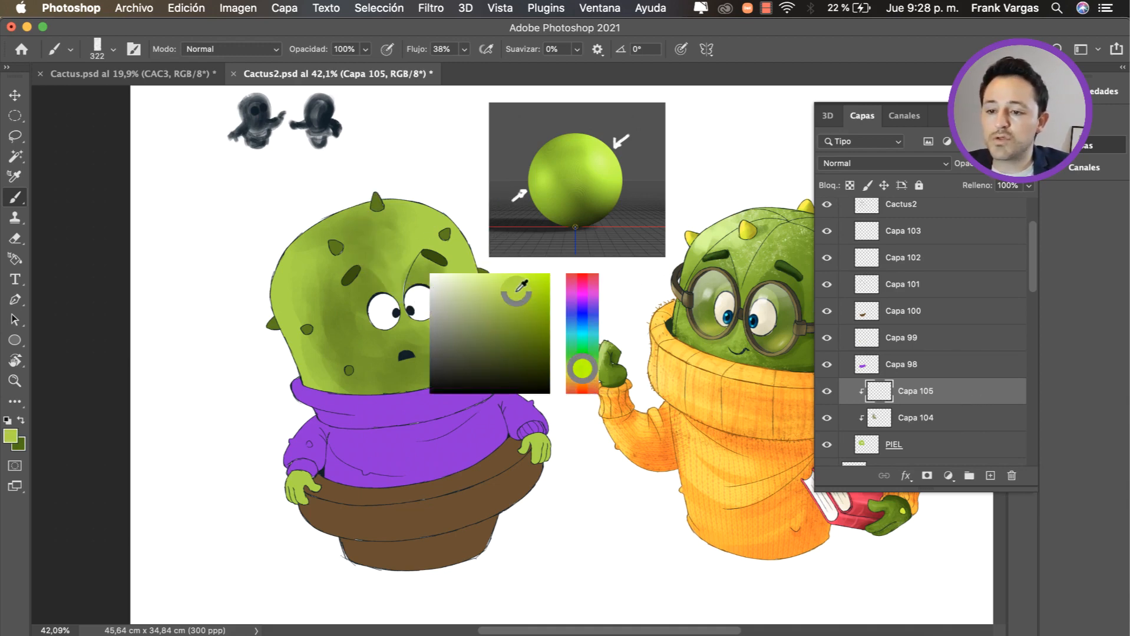
drag(521, 287, 489, 281)
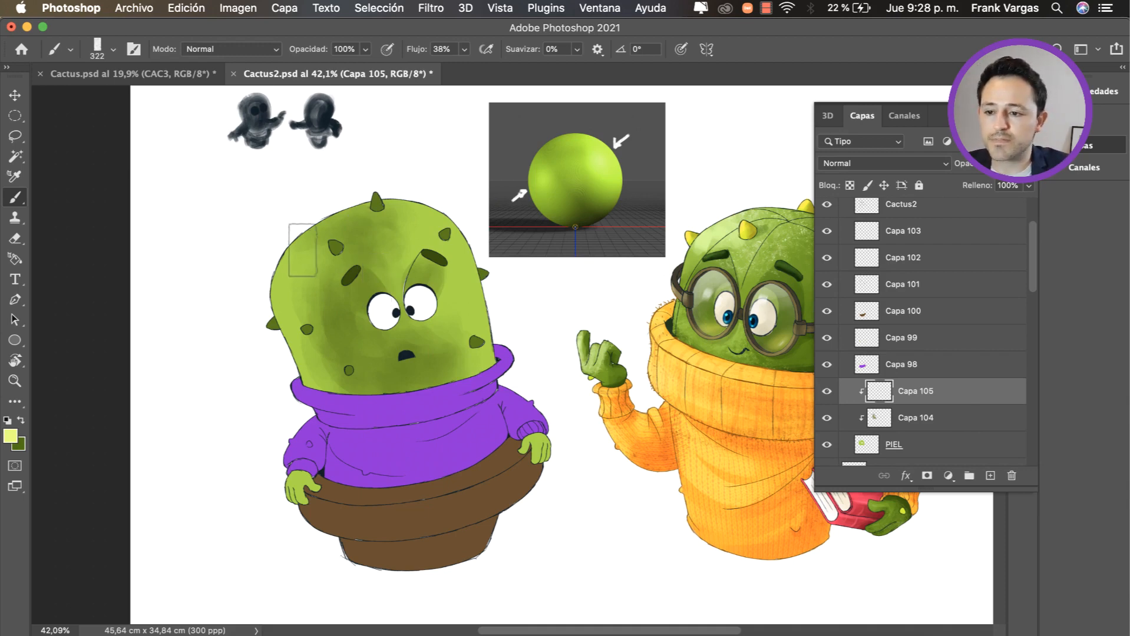
ctrl+alt+super+click(339, 268)
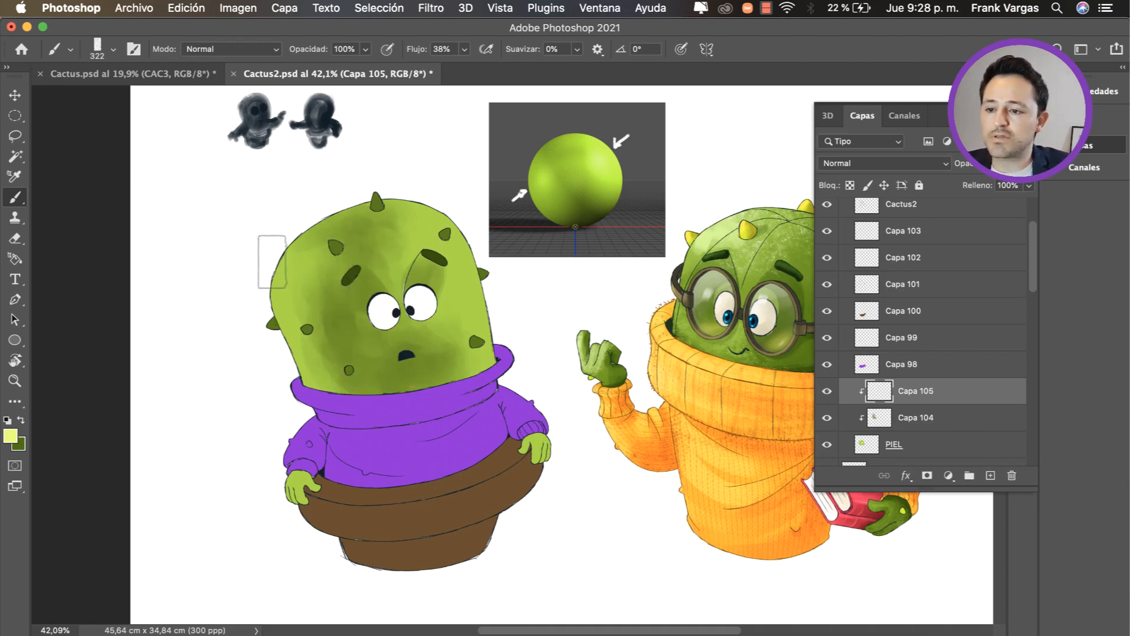
mouse_move(272, 266)
mouse_down()
mouse_move(279, 297)
mouse_move(276, 282)
mouse_move(317, 266)
mouse_move(311, 235)
mouse_move(287, 236)
mouse_move(292, 289)
mouse_move(314, 295)
mouse_move(326, 339)
mouse_move(341, 295)
mouse_move(356, 299)
mouse_move(300, 299)
mouse_move(306, 313)
mouse_move(322, 305)
mouse_move(322, 355)
mouse_move(346, 351)
mouse_move(320, 305)
mouse_up()
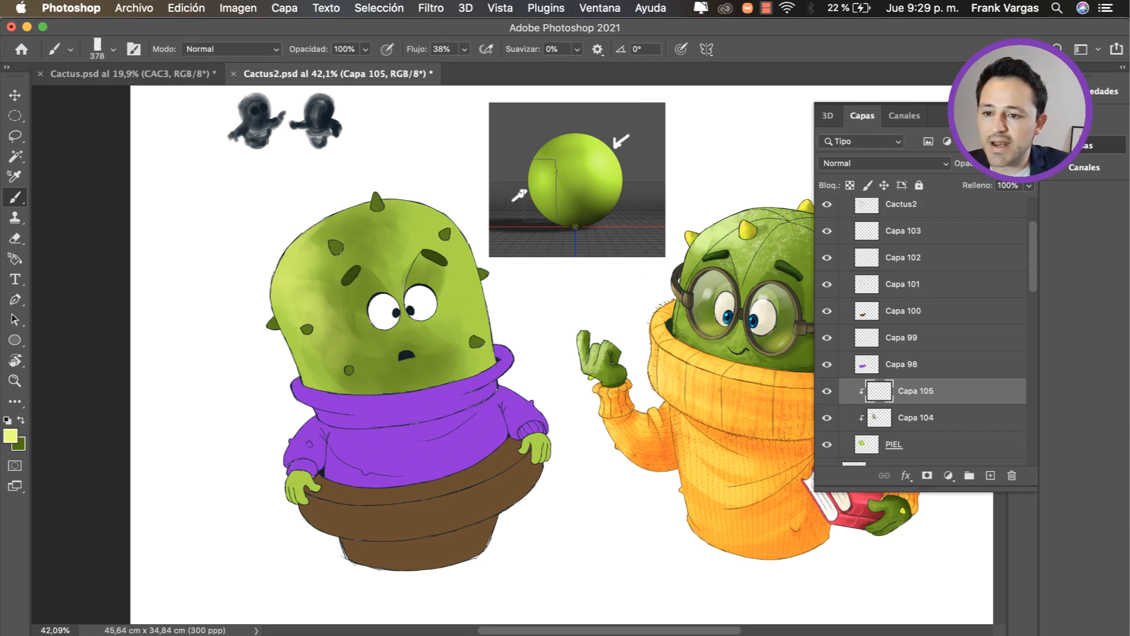
Step: Brighten and blend the highlight along the left side of the cactus head with a 424 px brush, using pale greens on Capa 105
mouse_move(539, 195)
ctrl+alt+mouse_down()
mouse_move(511, 181)
mouse_move(520, 177)
ctrl+alt+mouse_up()
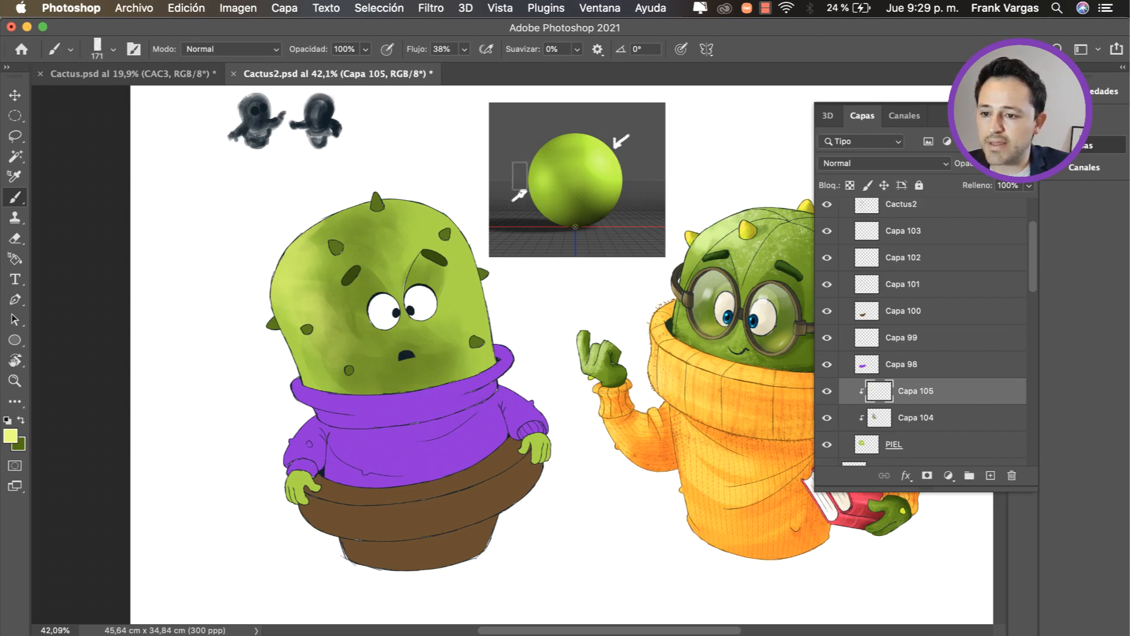
ctrl+alt+drag(331, 285, 351, 284)
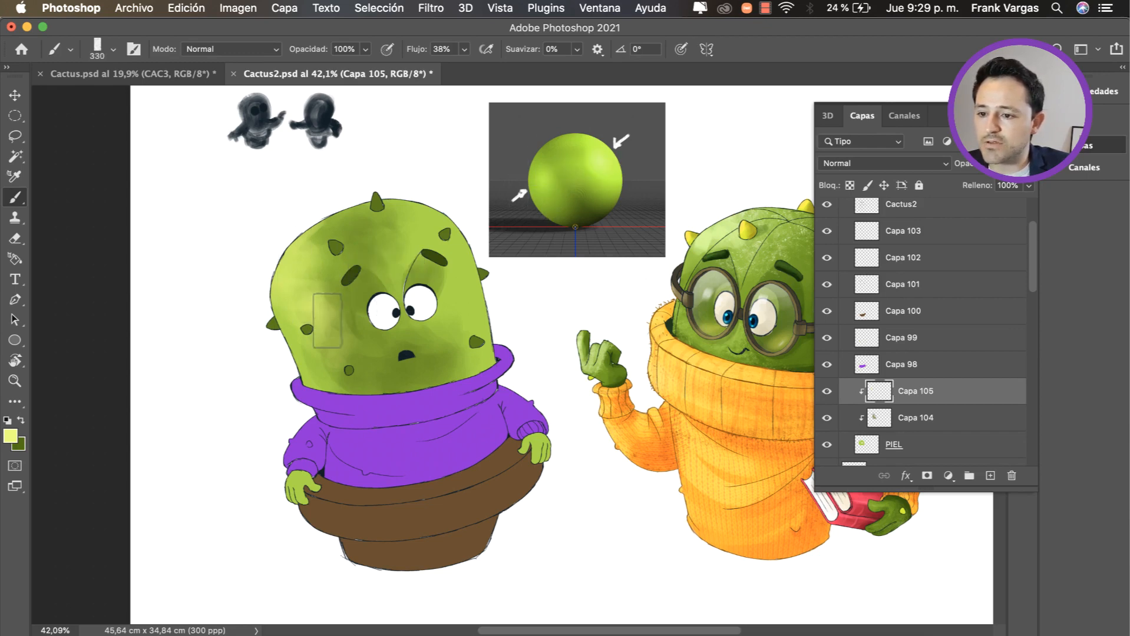
ctrl+alt+drag(350, 327, 364, 338)
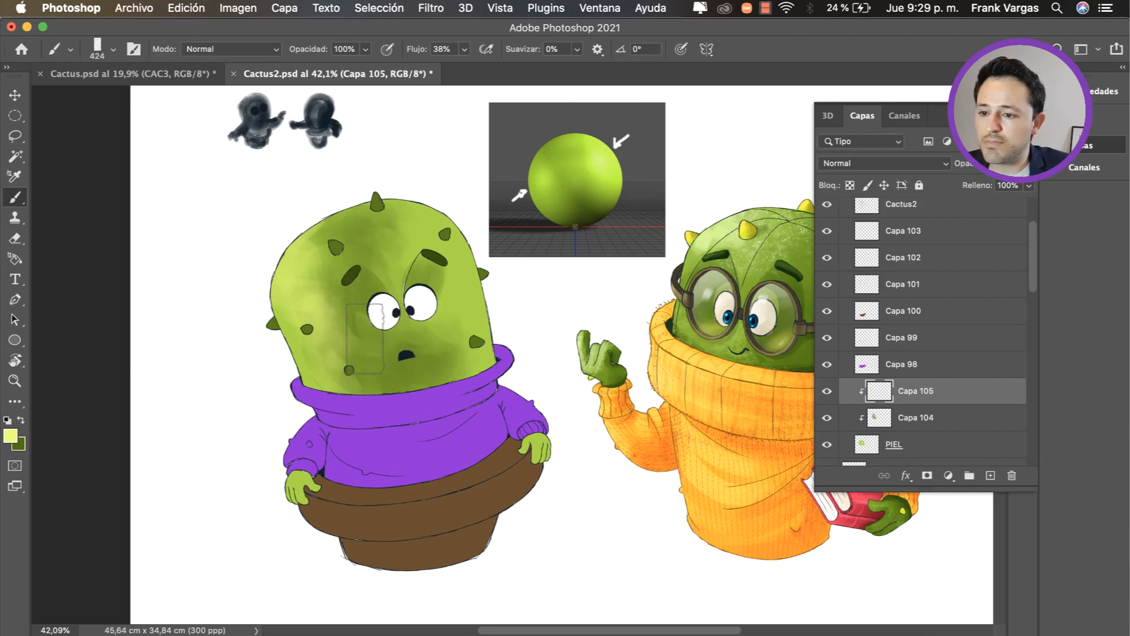
alt+click(380, 368)
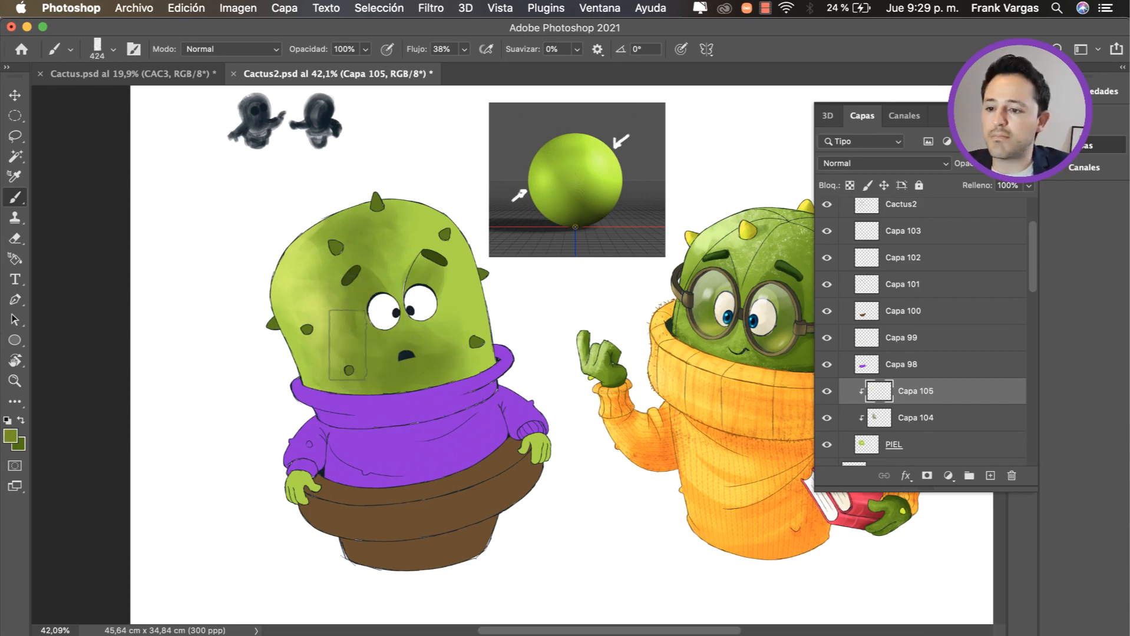
alt+click(320, 301)
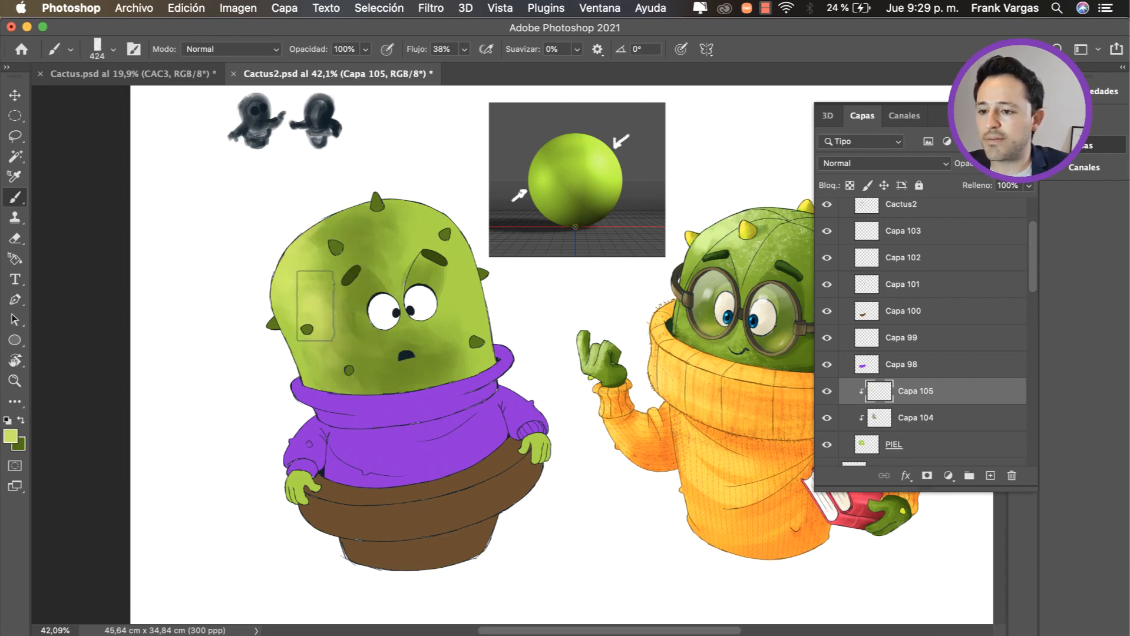
ctrl+alt+super+click(273, 301)
mouse_move(269, 305)
mouse_down()
mouse_move(288, 304)
mouse_move(259, 309)
mouse_up()
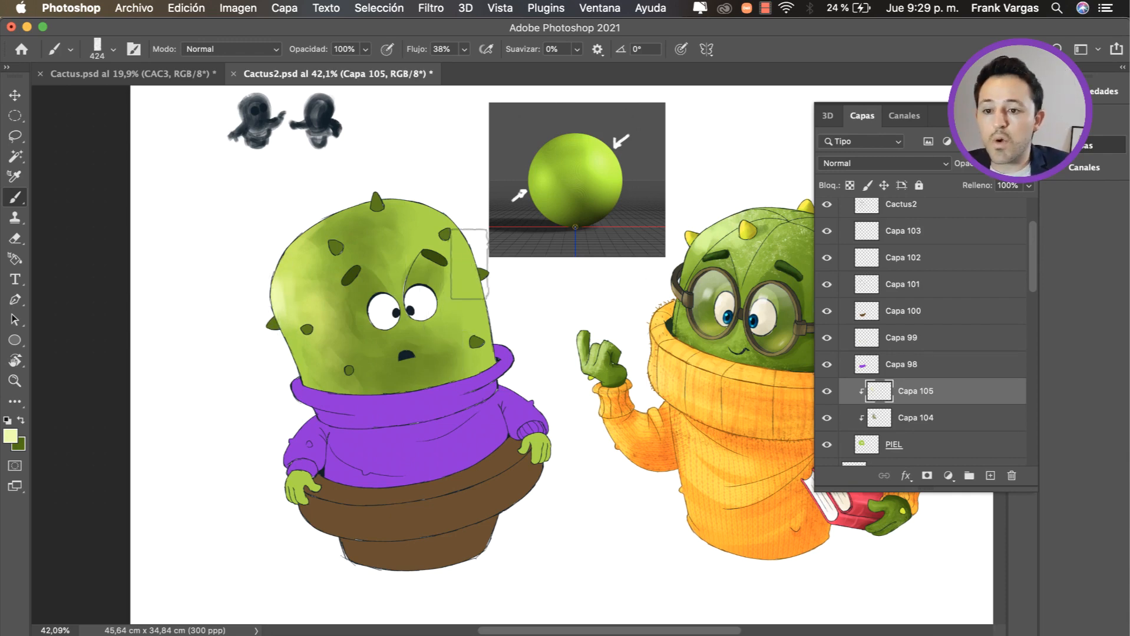
Step: Add a new layer above Capa 105 and clip it to the skin layers below
key(v)
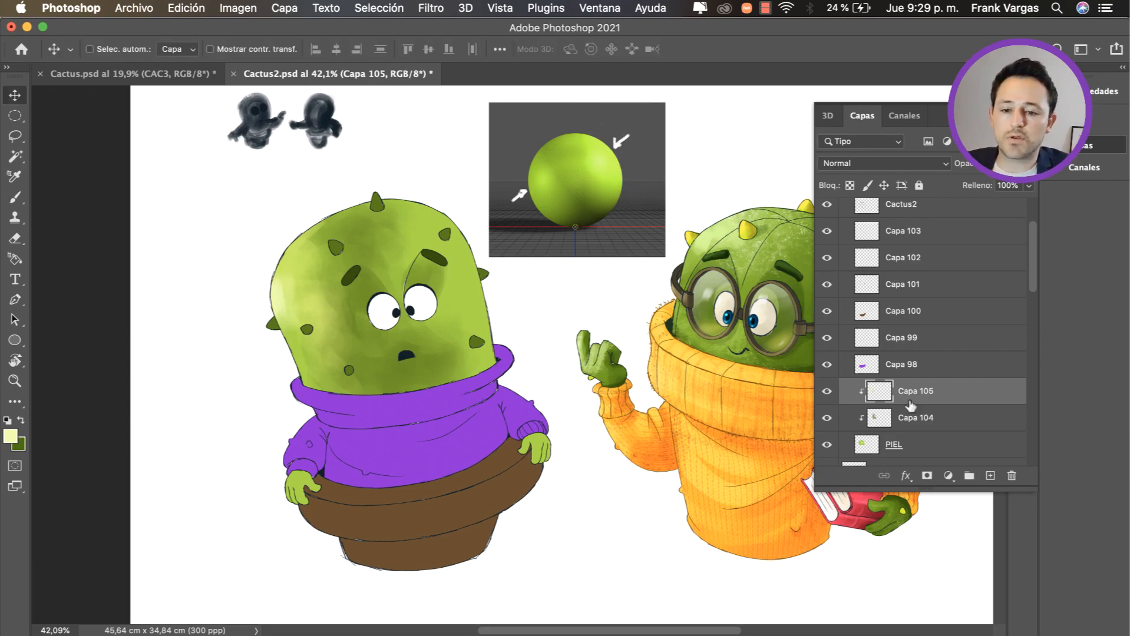
click(989, 475)
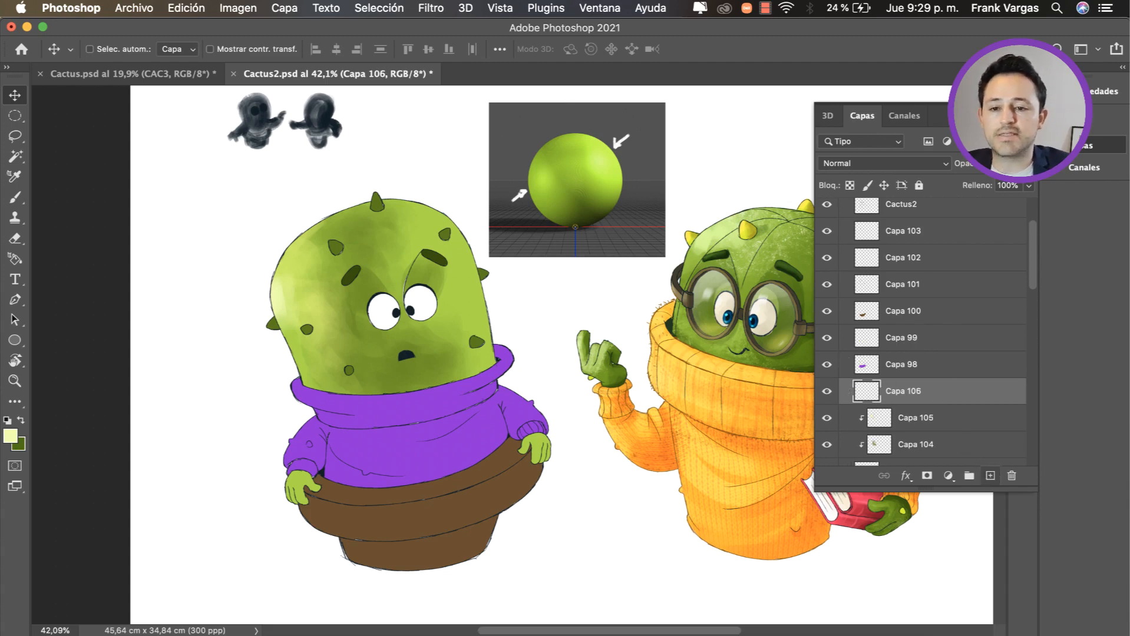
click(1082, 146)
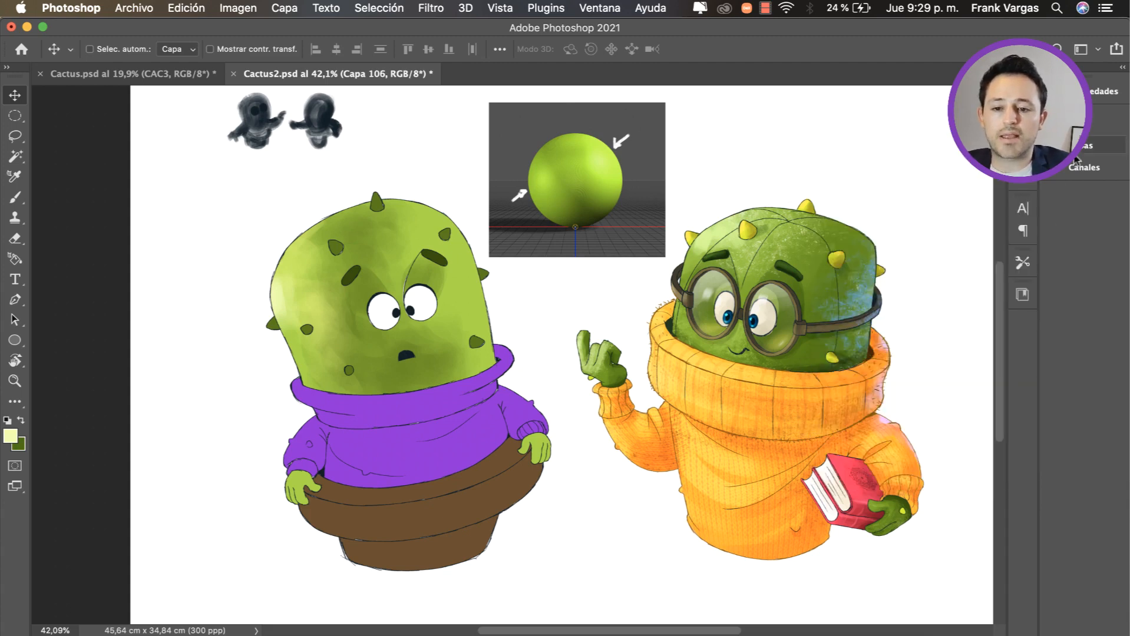
click(1104, 145)
alt+click(957, 401)
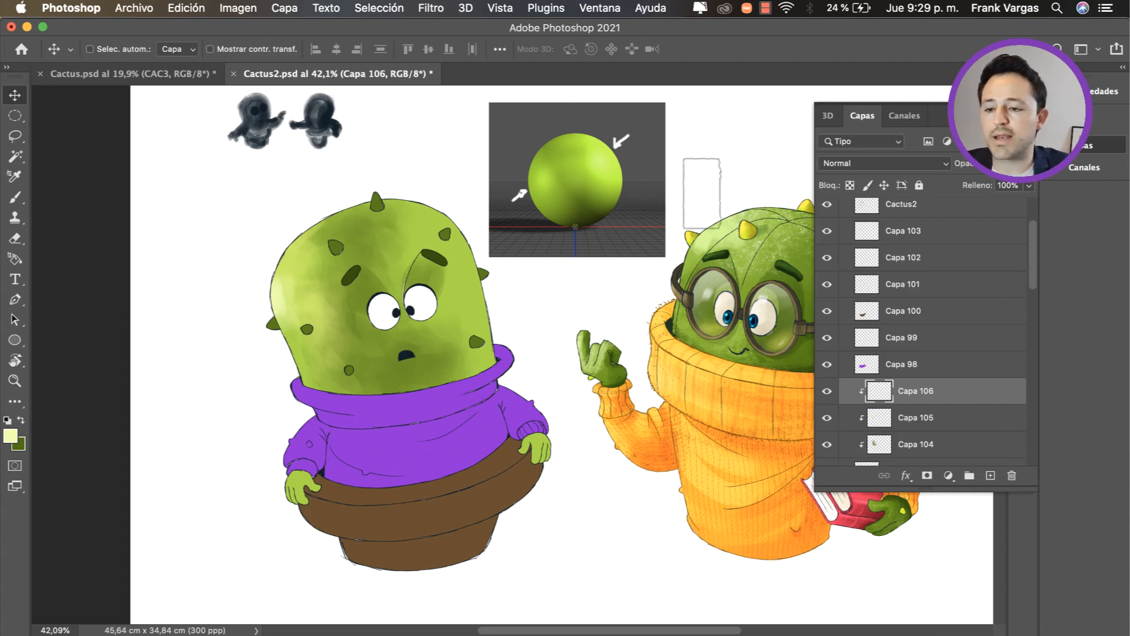
Step: Choose a light blue and brush a soft rim light over the upper right side of the cactus head on Capa 106
key(b)
alt+click(475, 269)
ctrl+alt+super+click(475, 269)
drag(492, 307, 503, 284)
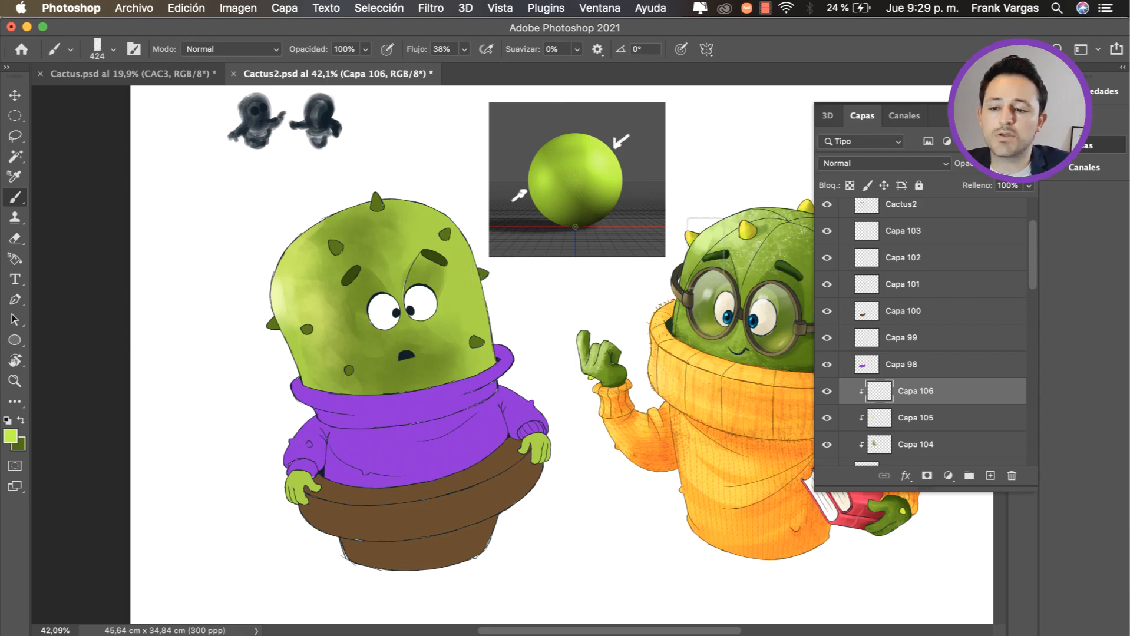
ctrl+alt+super+click(446, 297)
mouse_move(447, 302)
mouse_down()
mouse_move(516, 358)
mouse_move(510, 368)
mouse_move(510, 337)
mouse_move(510, 349)
mouse_up()
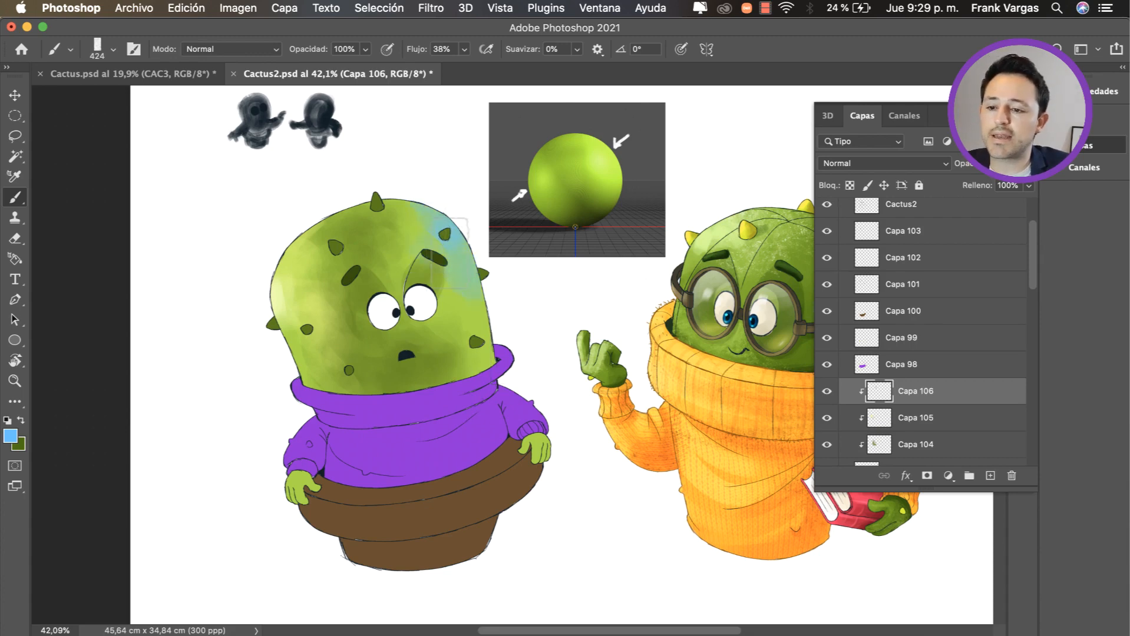
mouse_move(450, 253)
mouse_down()
mouse_move(490, 302)
mouse_move(412, 222)
mouse_up()
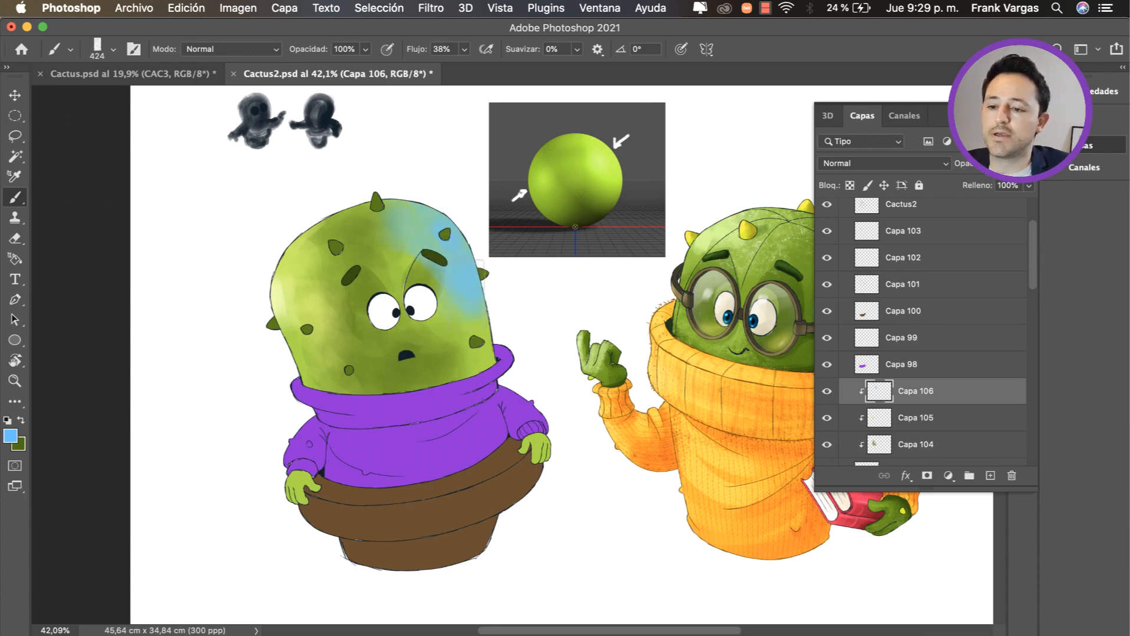
Step: Blend the blue light into the green skin with a sampled green, and add pale cyan along the head's right edge
alt+click(449, 316)
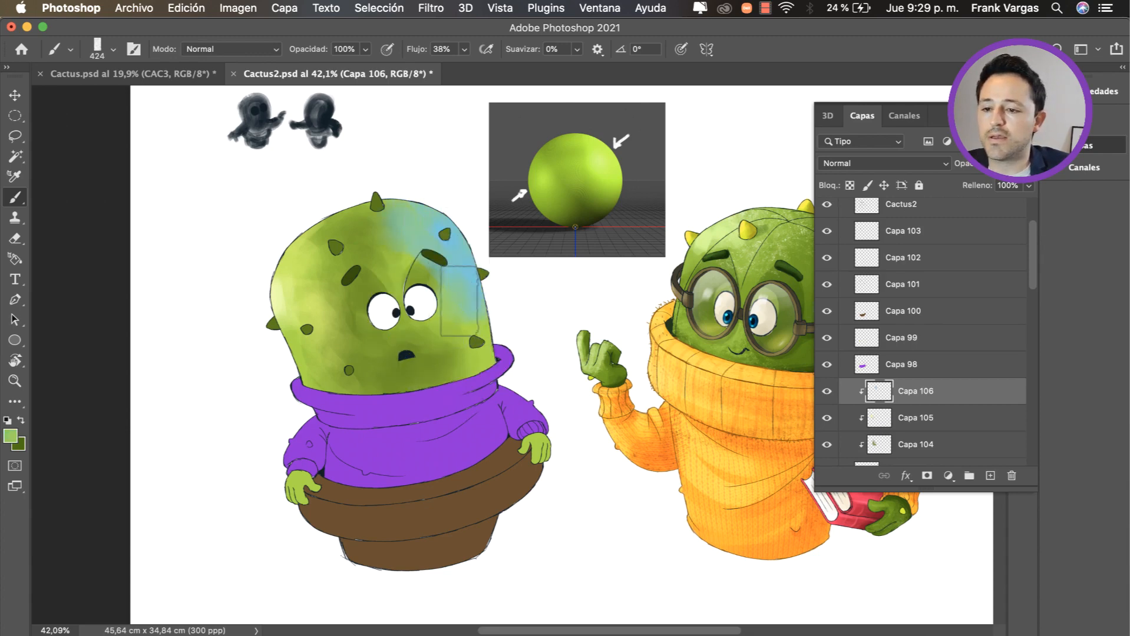
mouse_move(466, 251)
mouse_down()
mouse_move(471, 269)
mouse_move(474, 235)
mouse_move(435, 186)
mouse_move(475, 243)
mouse_up()
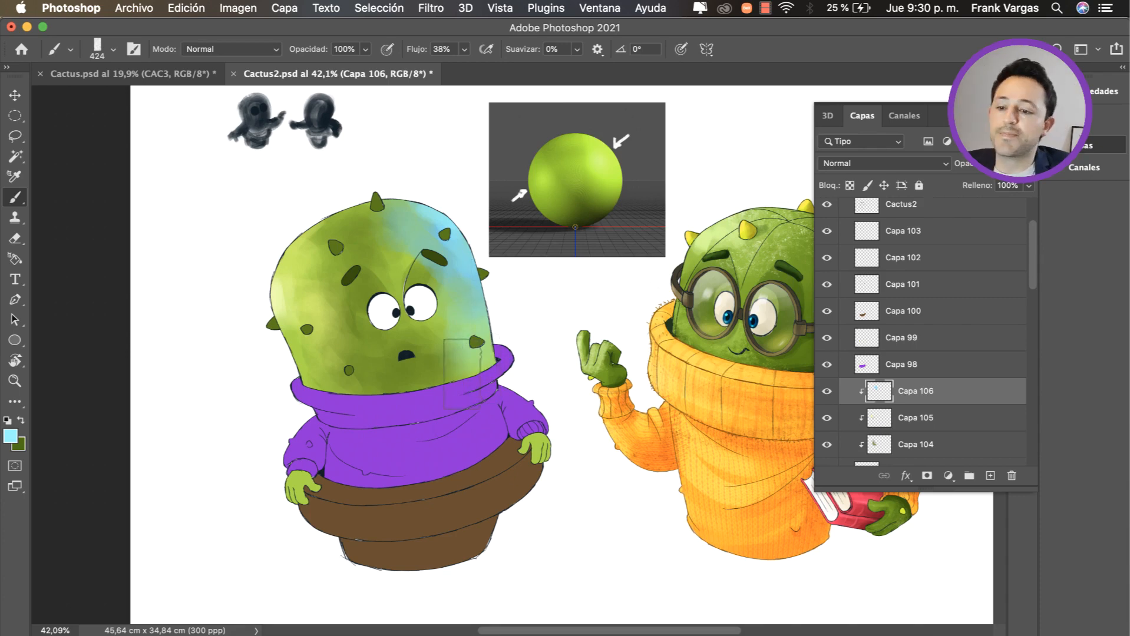
mouse_move(424, 297)
mouse_down()
mouse_move(410, 278)
mouse_move(404, 314)
mouse_up()
alt+click(404, 264)
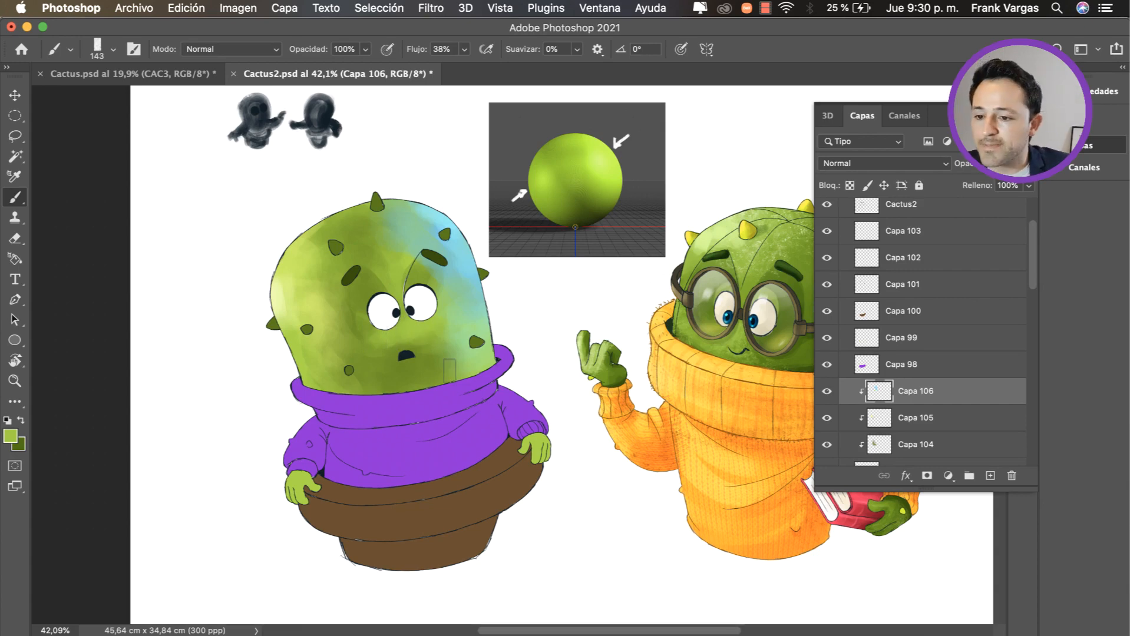
Step: On a new layer clipped above Capa 106, brush a dark green contact shadow along the head's base above the sweater collar at 143 px
alt+click(416, 379)
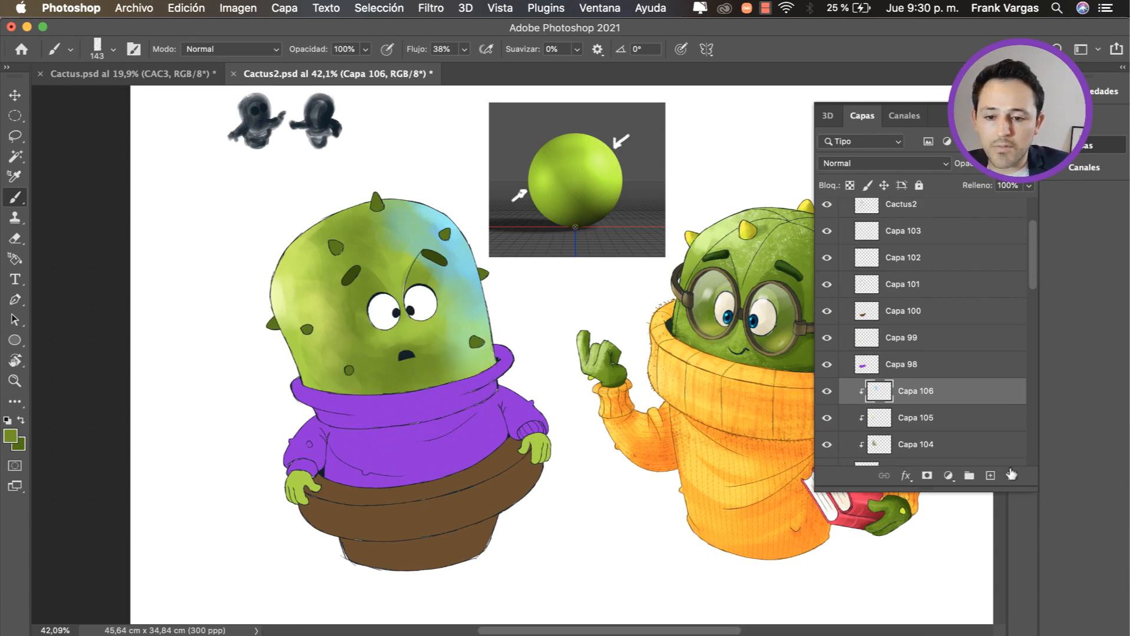
click(990, 475)
alt+click(961, 404)
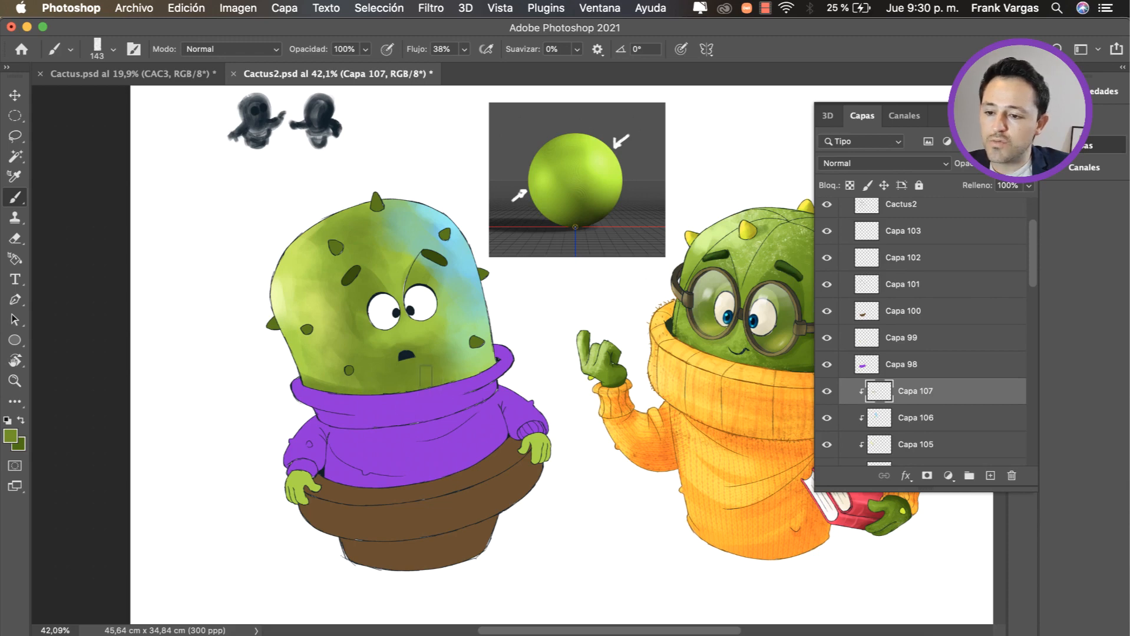
drag(356, 395, 425, 401)
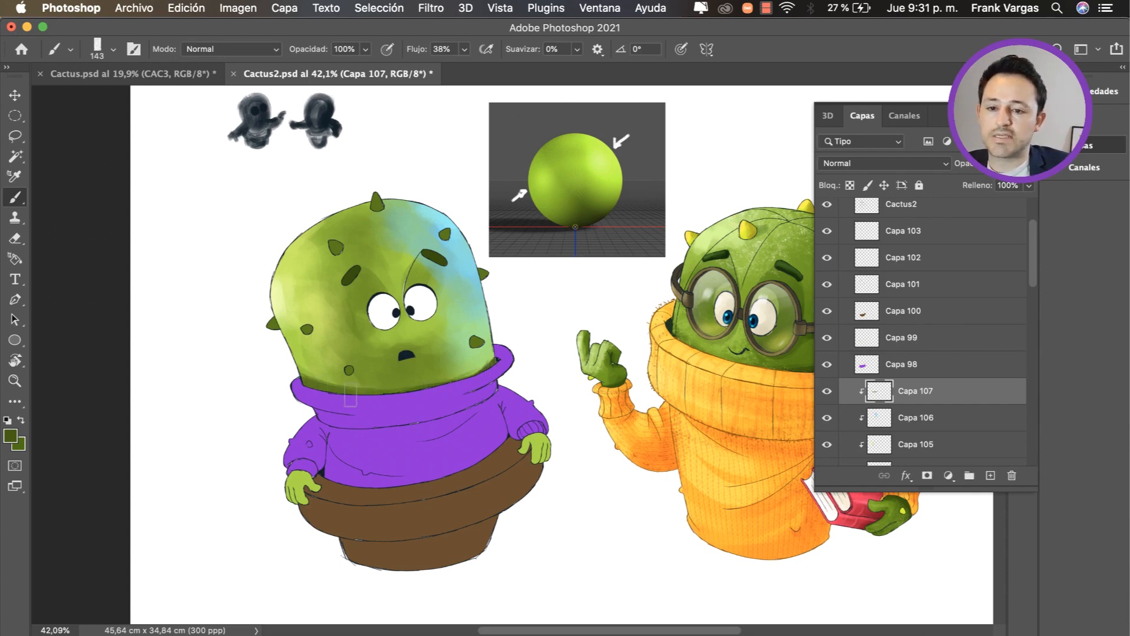
Step: Set the collar shadow layer's blend mode to Multiplicar and lower its opacity
click(881, 164)
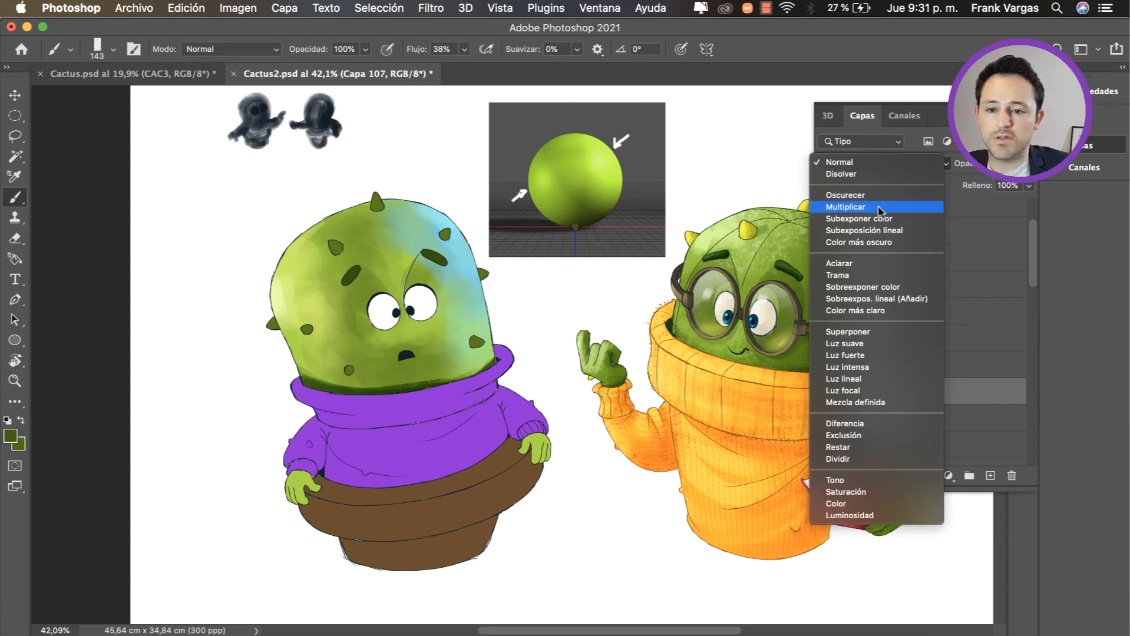
click(880, 207)
click(881, 163)
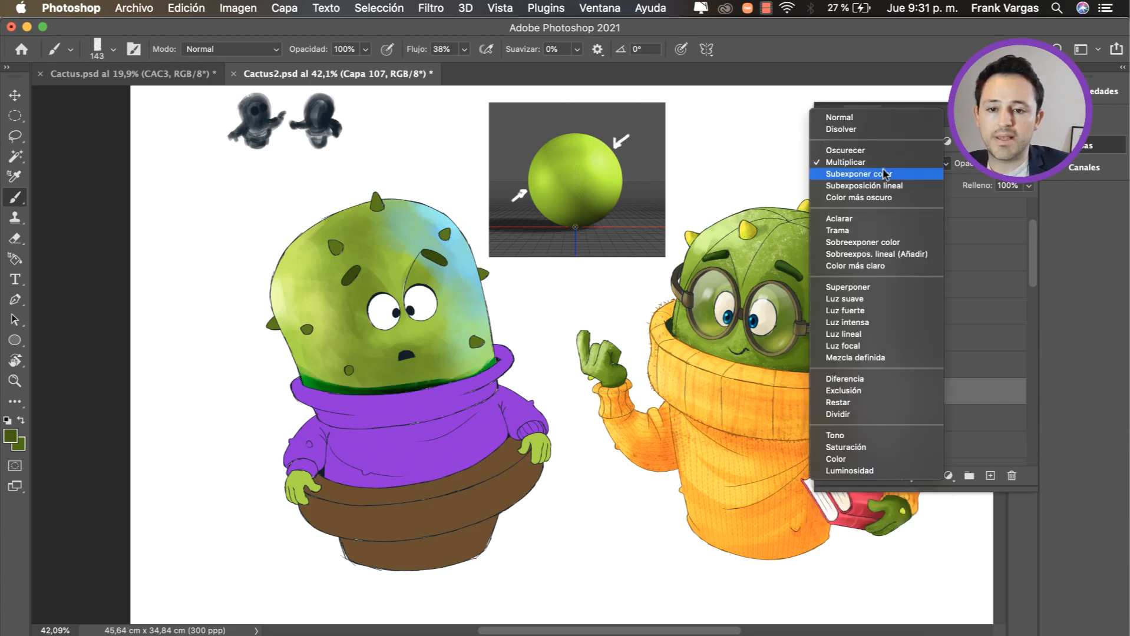
key(Escape)
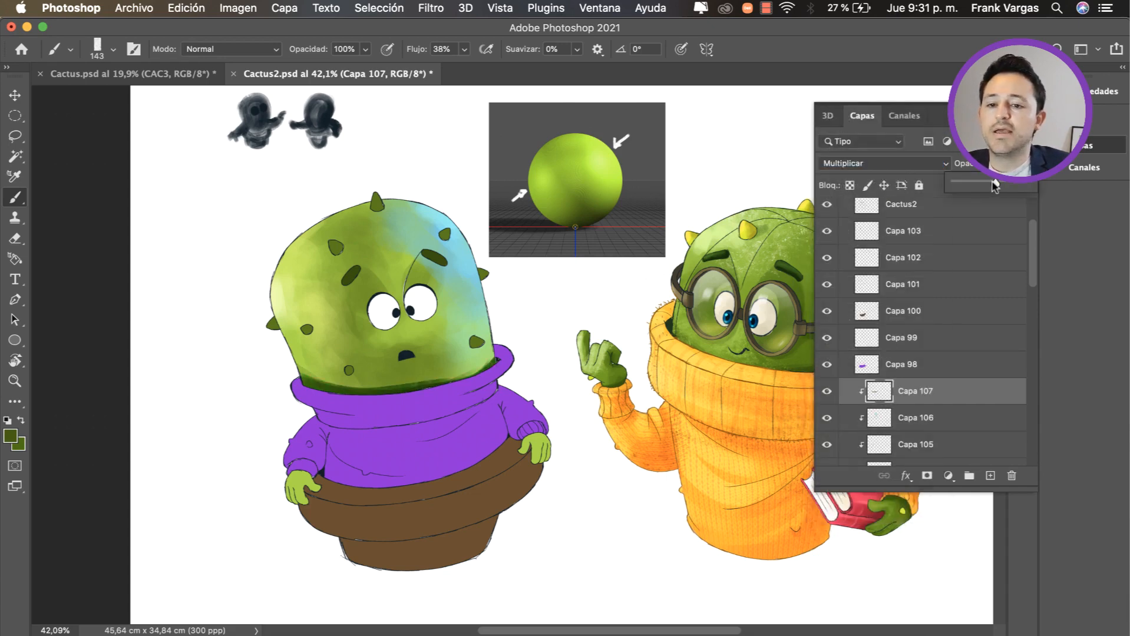
drag(994, 185, 985, 185)
Step: Select the blue light layer Capa 106 and shift it slightly toward the right edge of the cactus head
key(e)
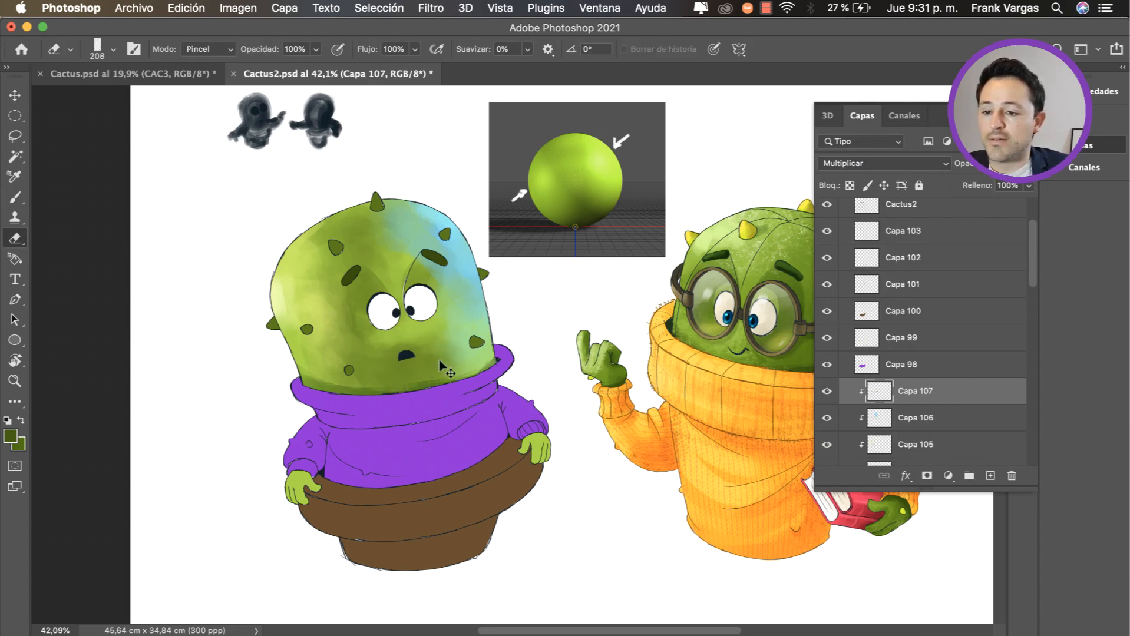
key(z)
mouse_move(459, 353)
mouse_down()
mouse_move(368, 374)
mouse_move(434, 359)
mouse_up()
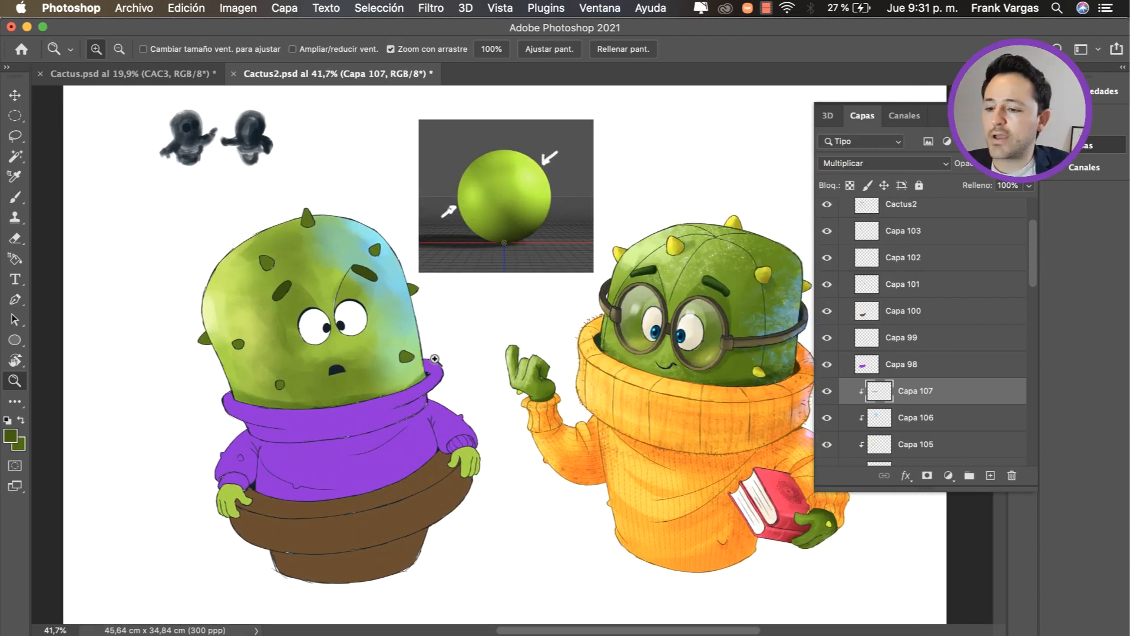
key(v)
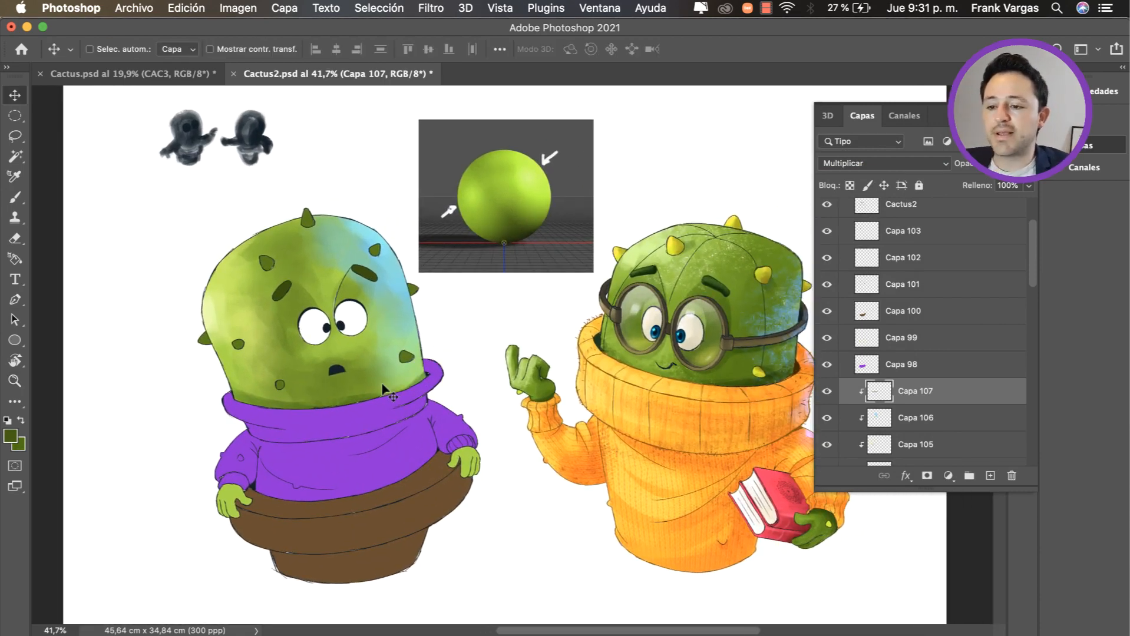
super+click(381, 384)
drag(382, 384, 414, 381)
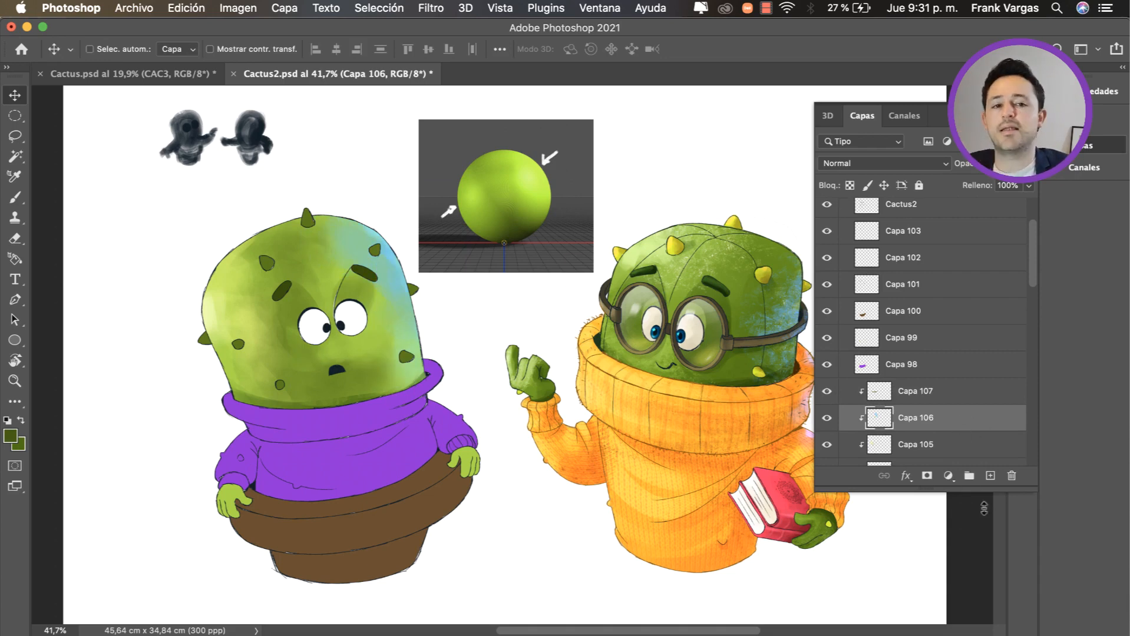
Step: Add a new clipped layer directly above Capa 106 and activate the Brush tool
click(990, 476)
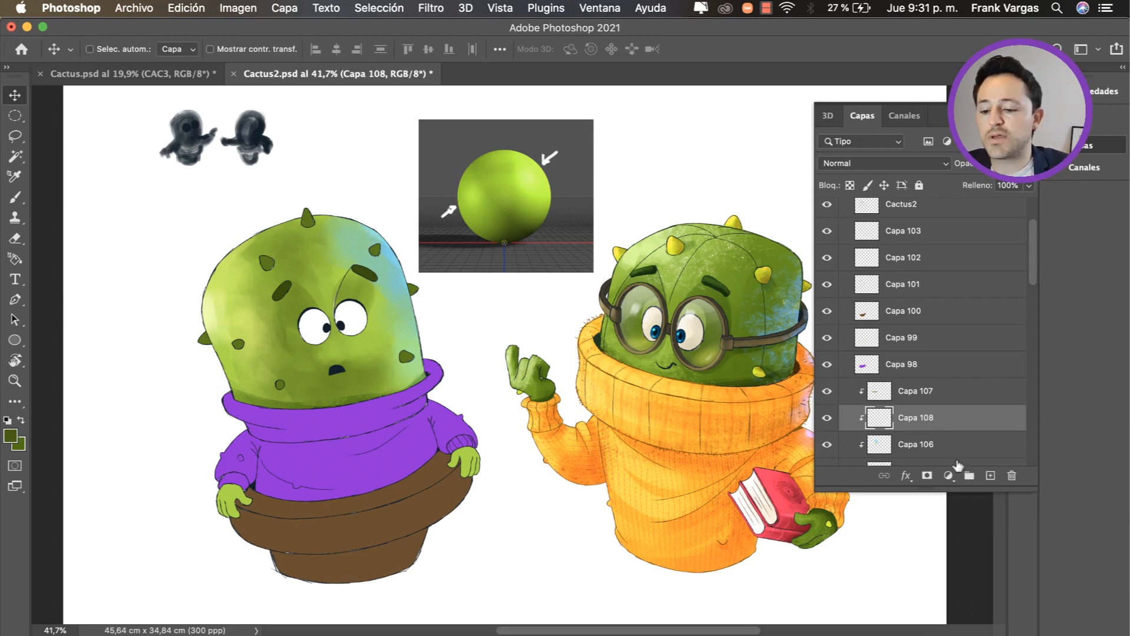
key(b)
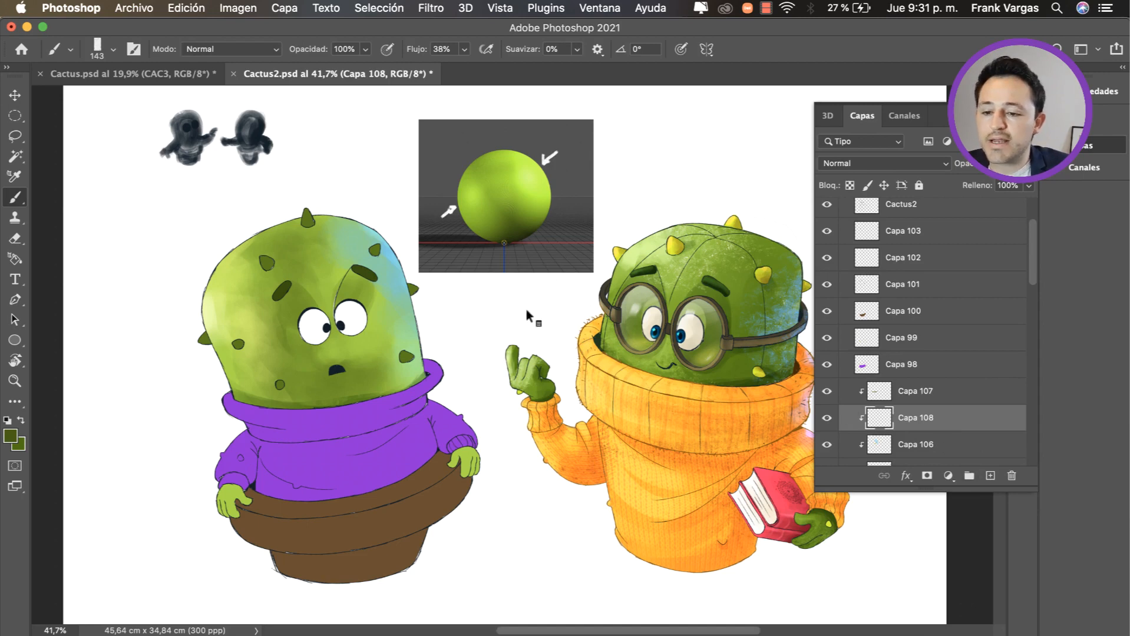
right_click(521, 333)
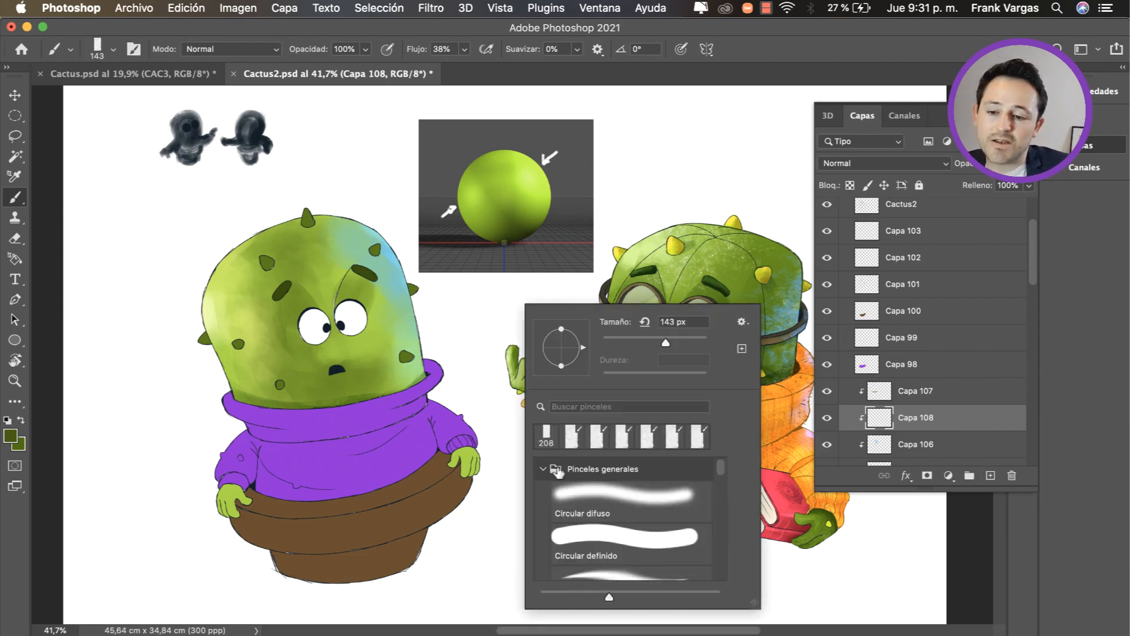
click(543, 469)
scroll(722, 480, down, 10)
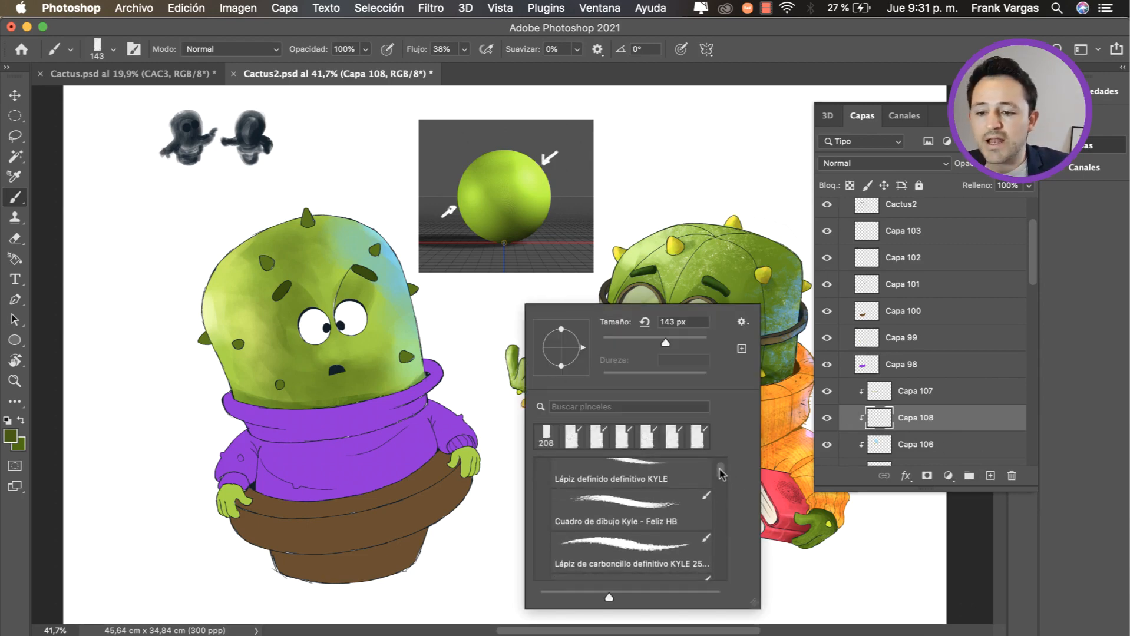
scroll(720, 486, down, 6)
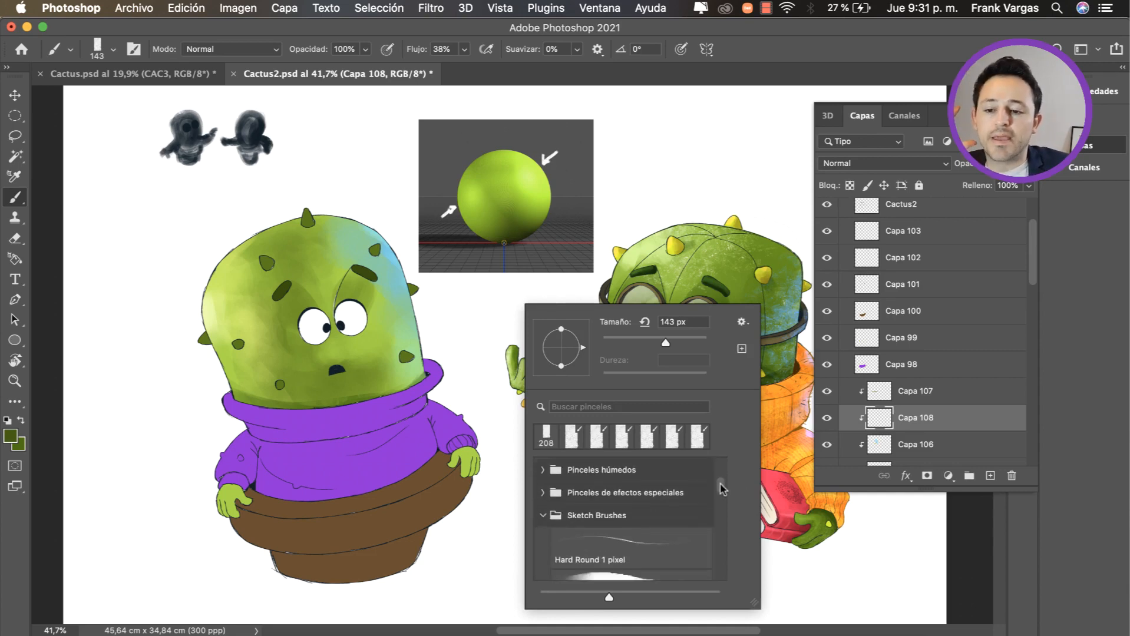
drag(722, 498, 719, 489)
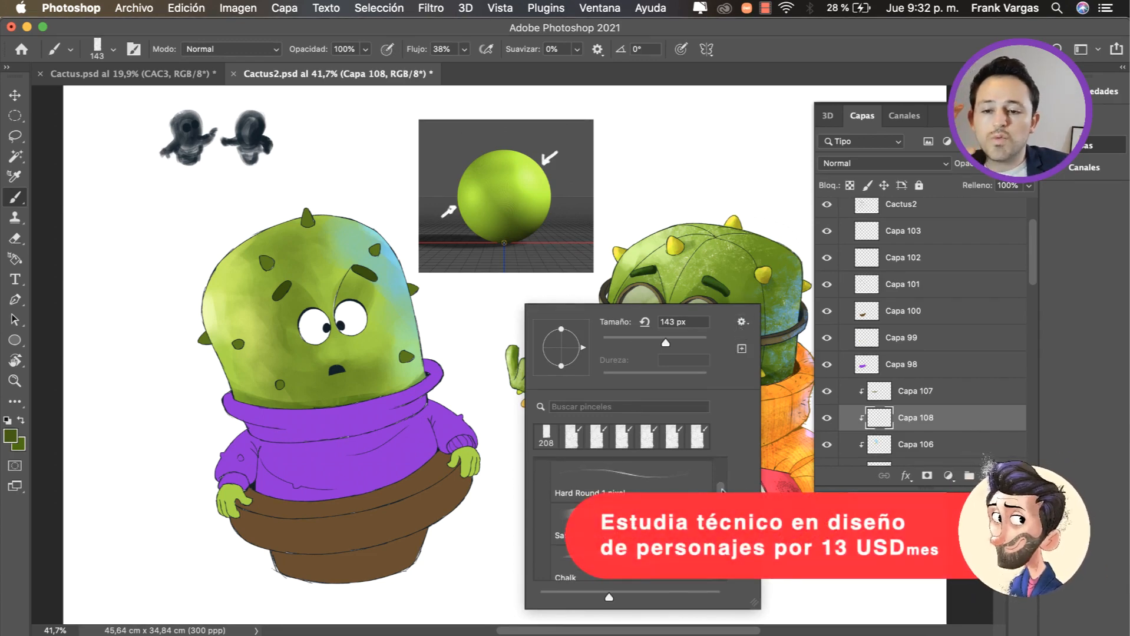
drag(719, 490, 722, 509)
key(Escape)
Step: Choose the textured "rough" brush at 85 px from the artist's custom brush set and collapse the brush groups
click(1084, 145)
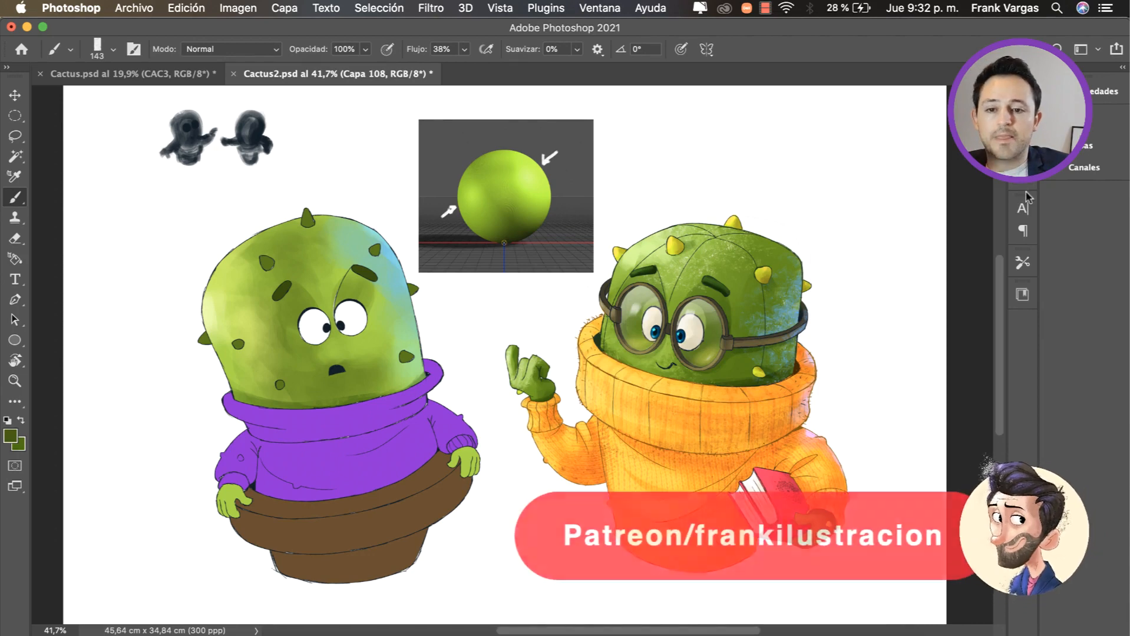
click(1022, 144)
scroll(1001, 359, down, 3)
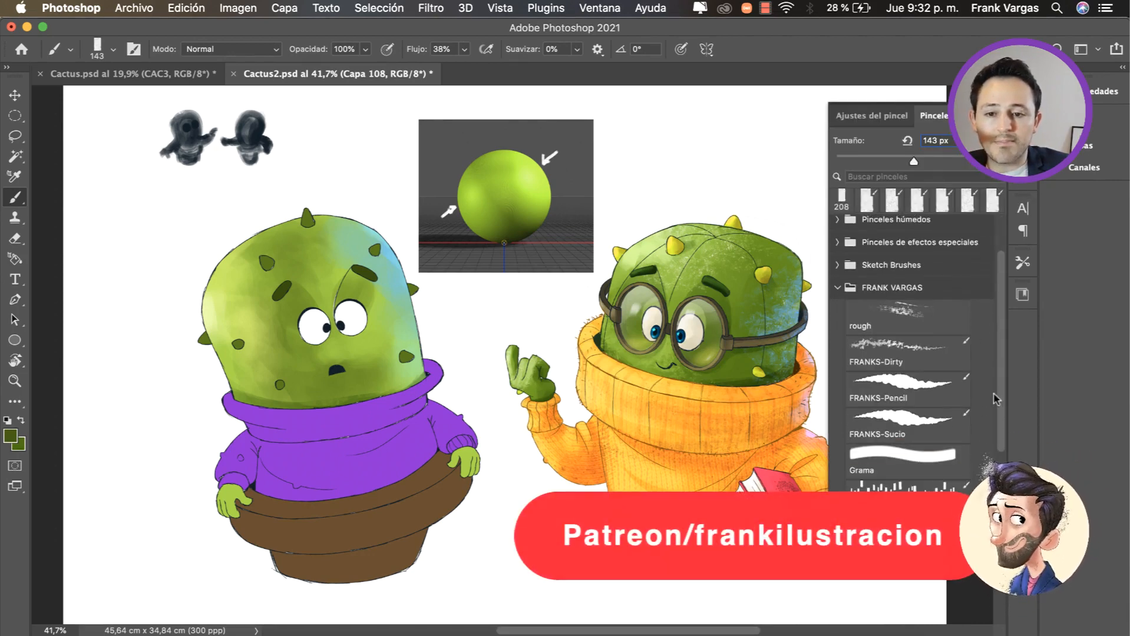
click(907, 307)
click(838, 281)
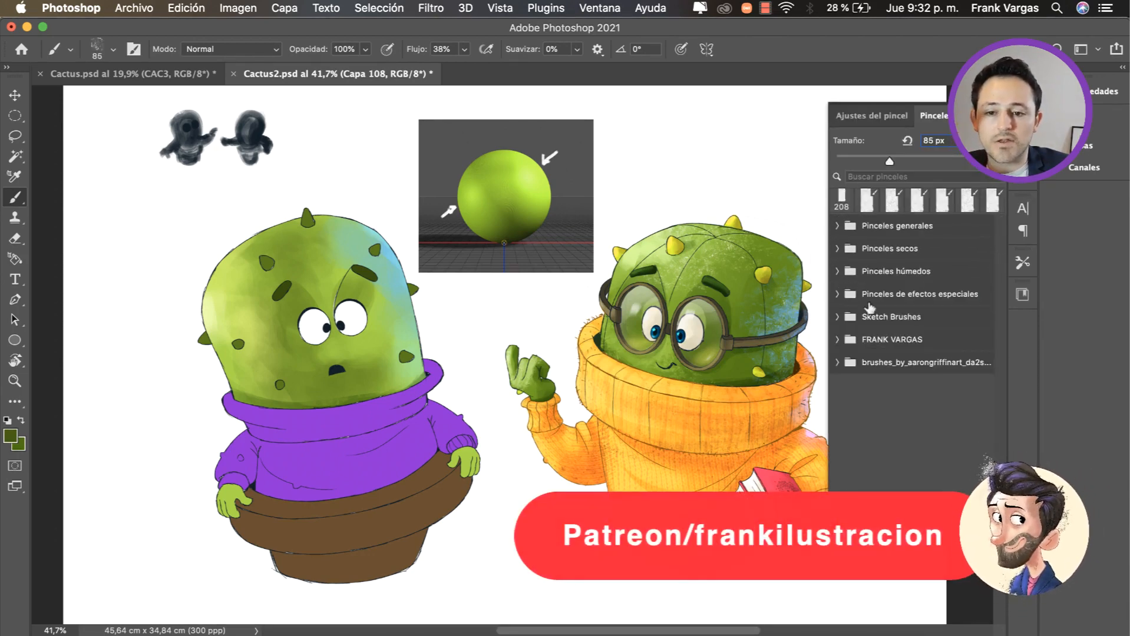
Step: Choose the DSC09520.JPG 2 textured brush from the Sketch Brushes, enlarge it to 315 px and sample the sweater's purple
click(838, 318)
drag(1001, 257, 981, 425)
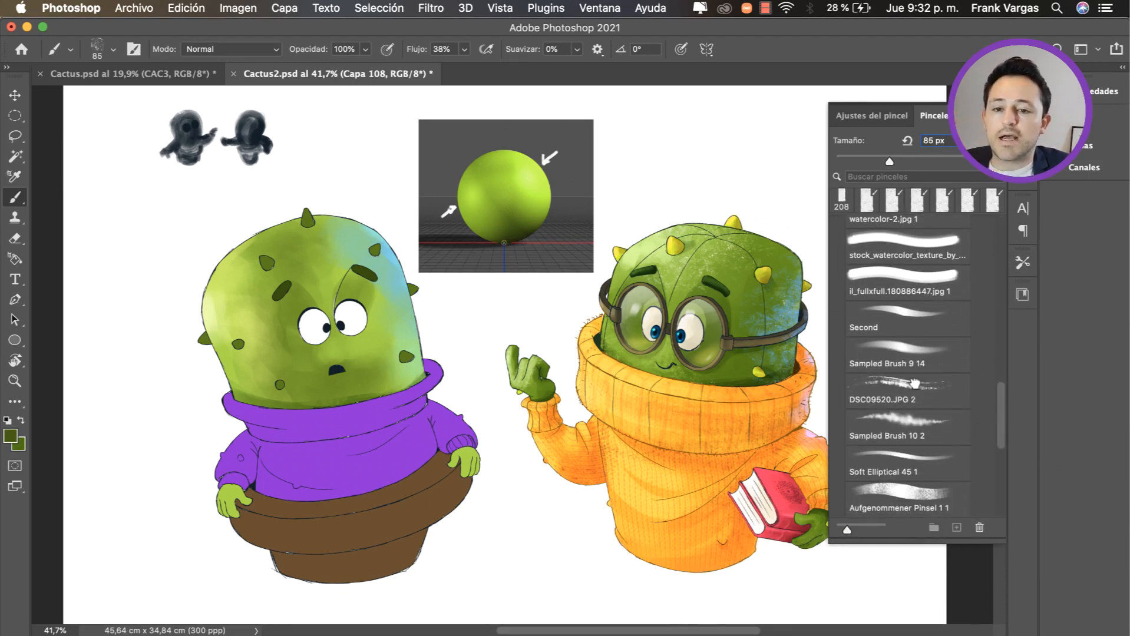
click(912, 385)
click(1022, 141)
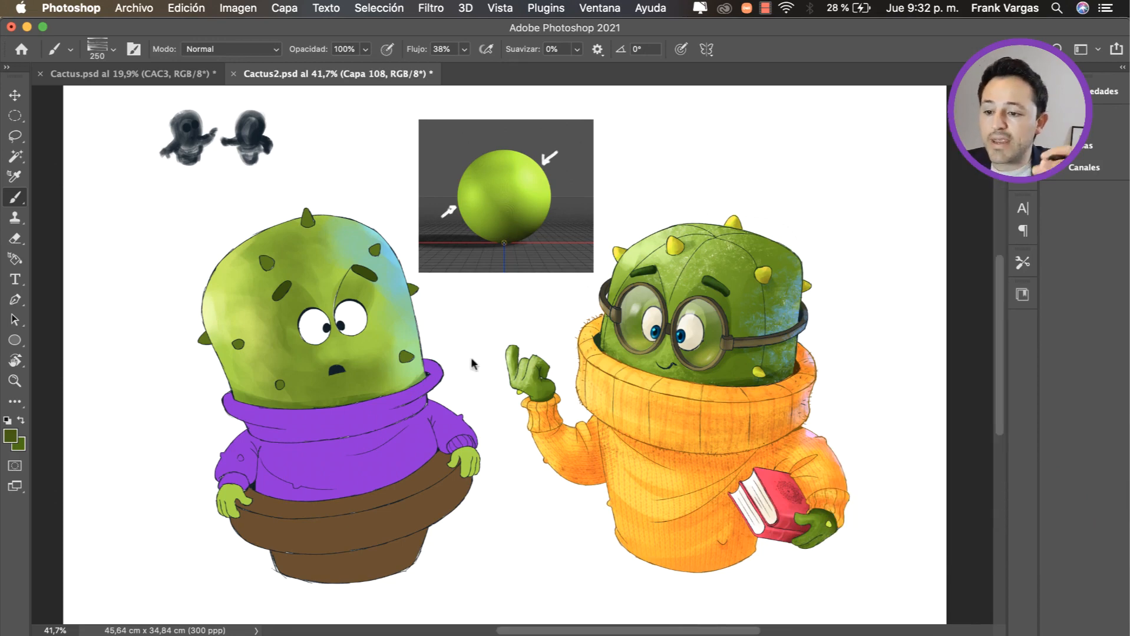
drag(487, 356, 501, 356)
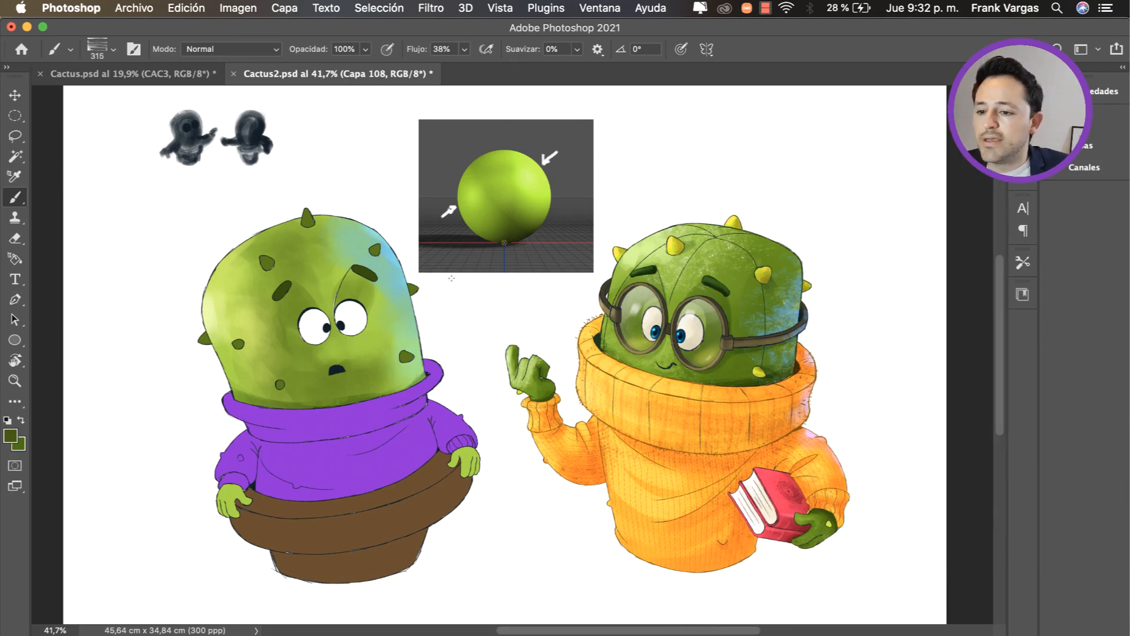
alt+click(424, 407)
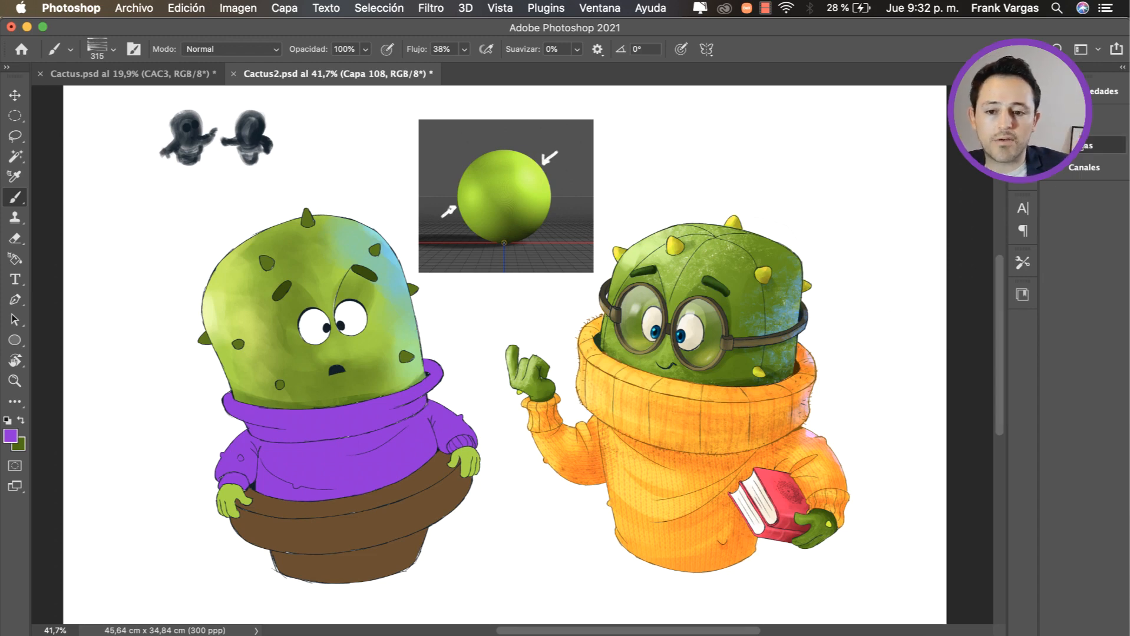
Step: Select the purple sweater layer Capa 98 and add a new layer above it, clipped to the sweater
click(1100, 145)
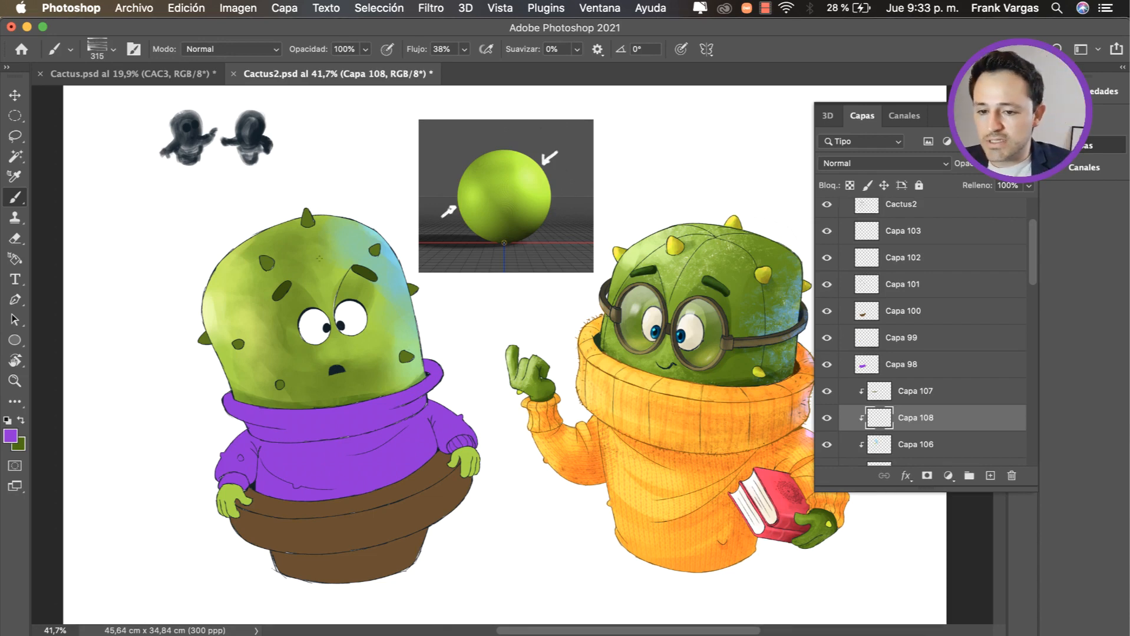
drag(434, 423, 434, 418)
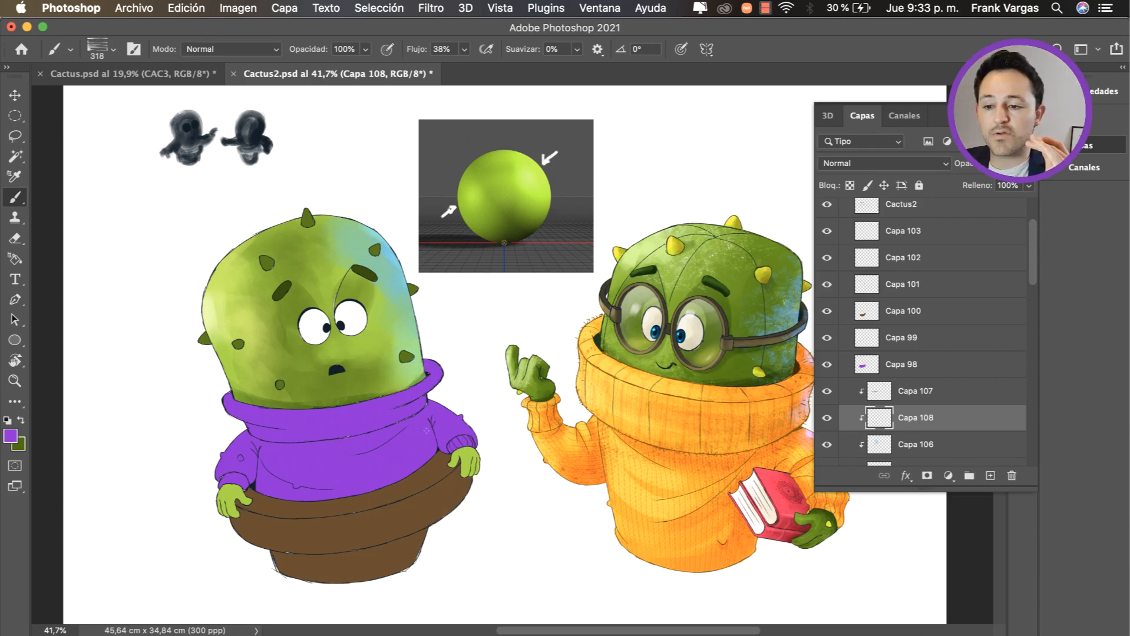
key(v)
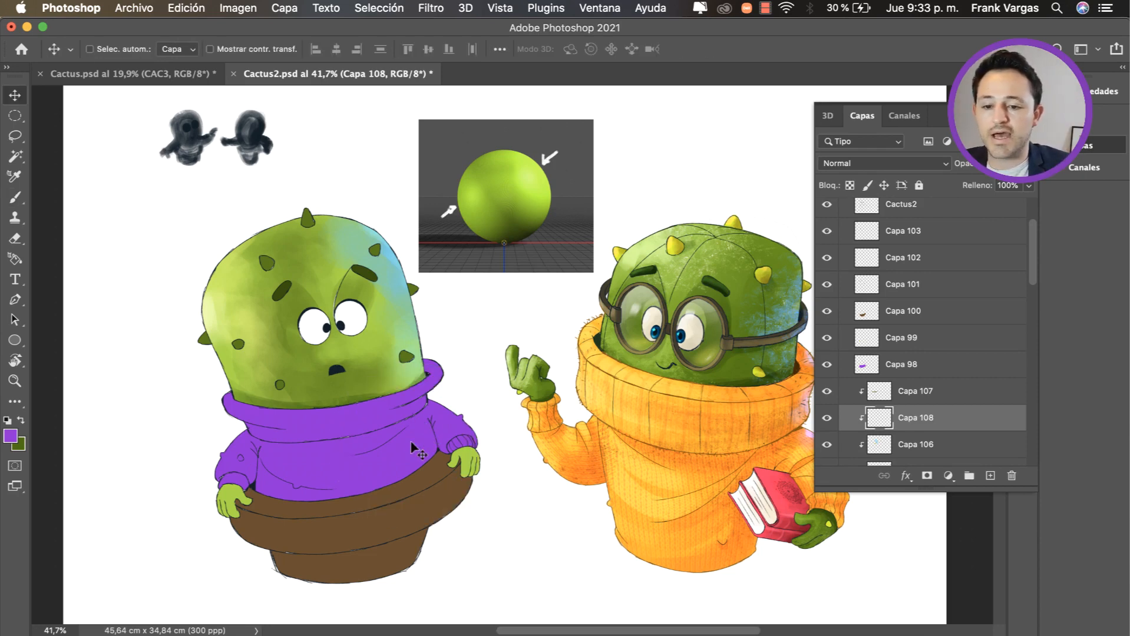
click(409, 450)
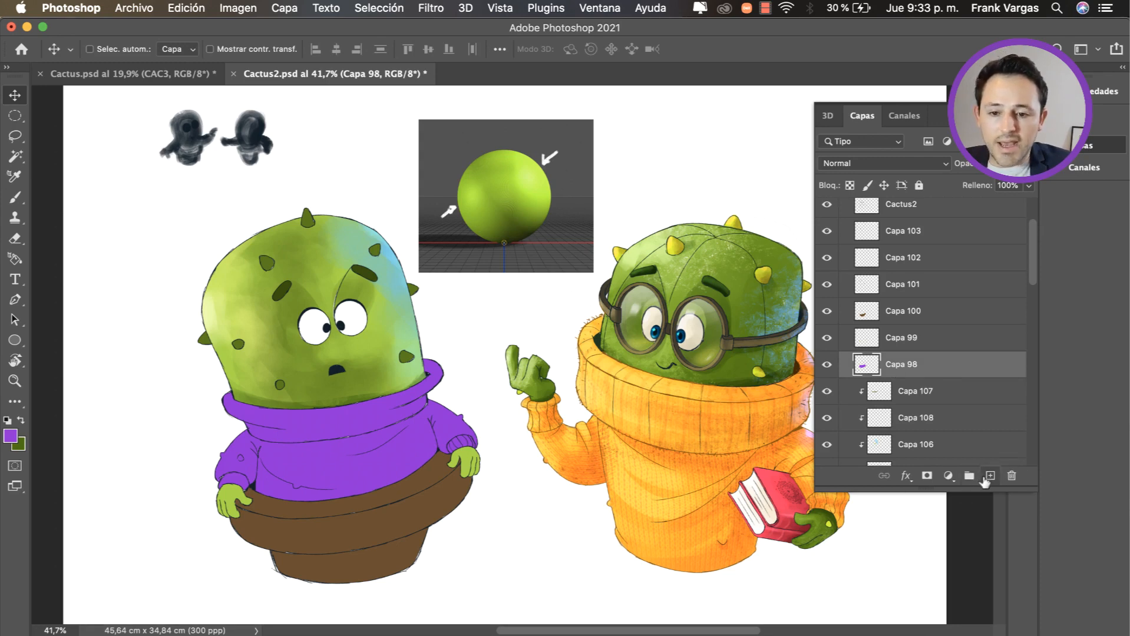
click(990, 476)
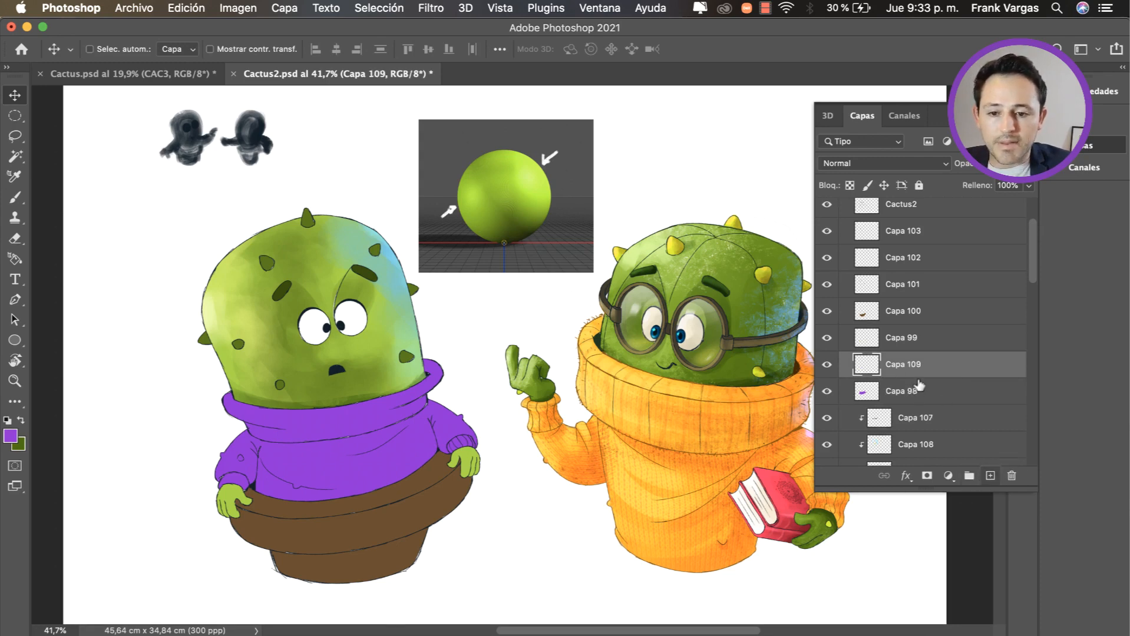
alt+click(918, 378)
Step: Rename the purple sweater layer Capa 98 as "Ropa"
click(910, 395)
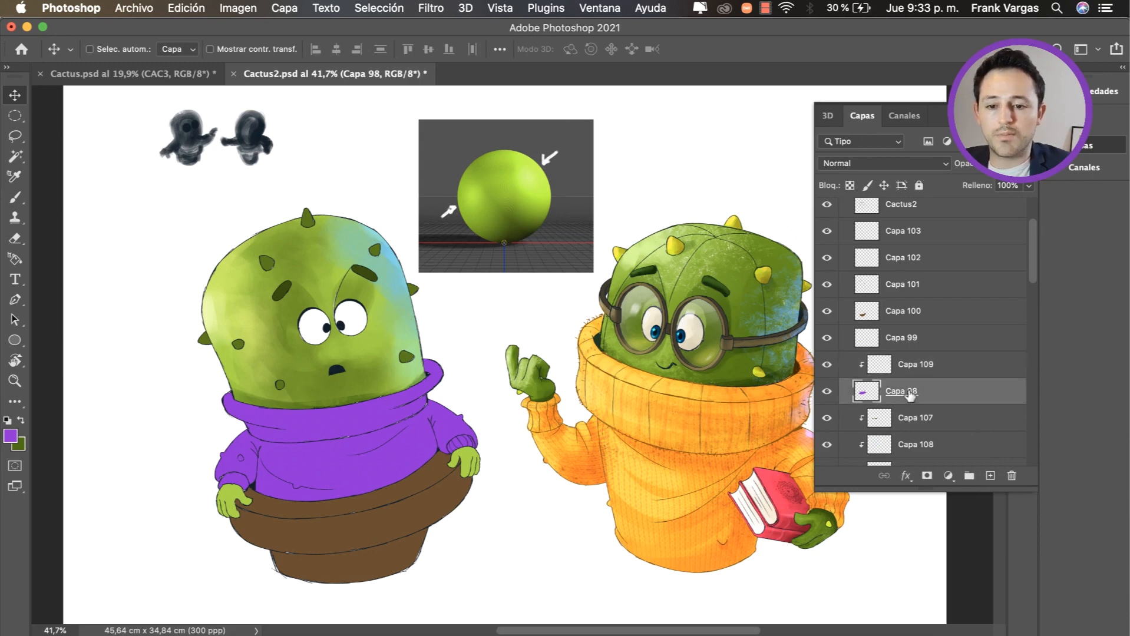
text(Ro)
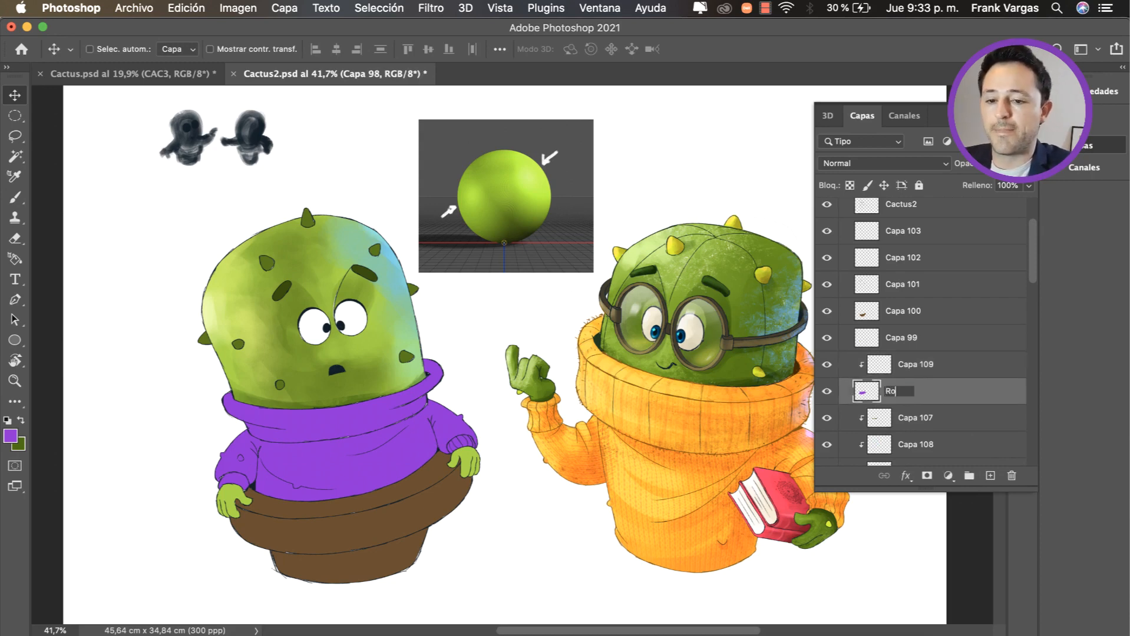
text(pa)
key(Return)
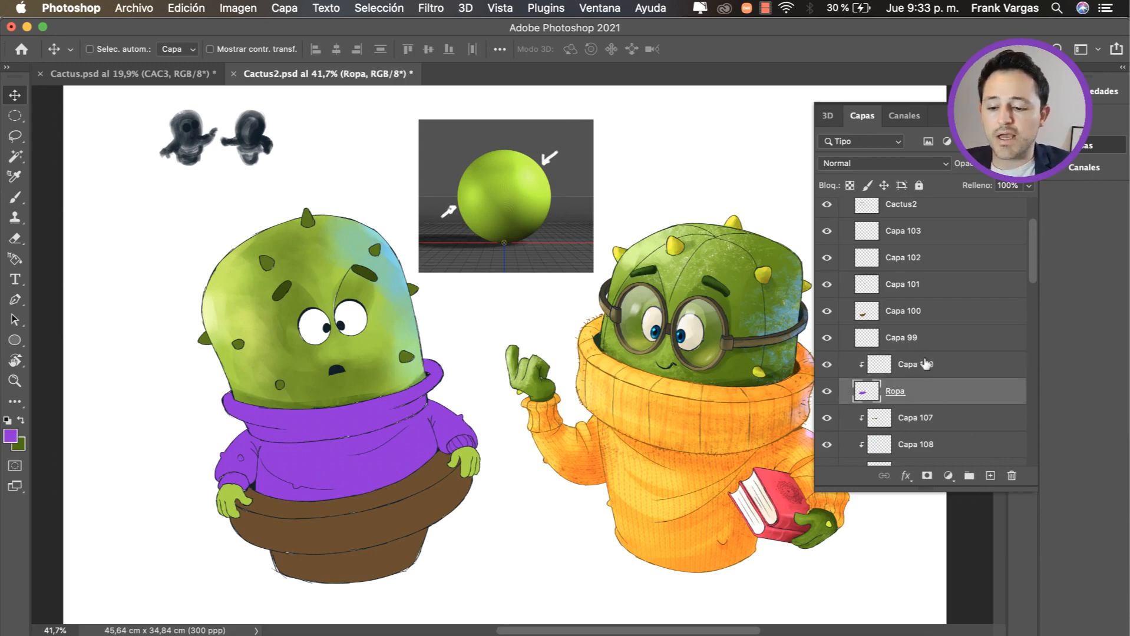
Step: Paint darker purple texture across the sweater on clipped layer Capa 109 with the textured brush at 357 px
click(925, 363)
key(b)
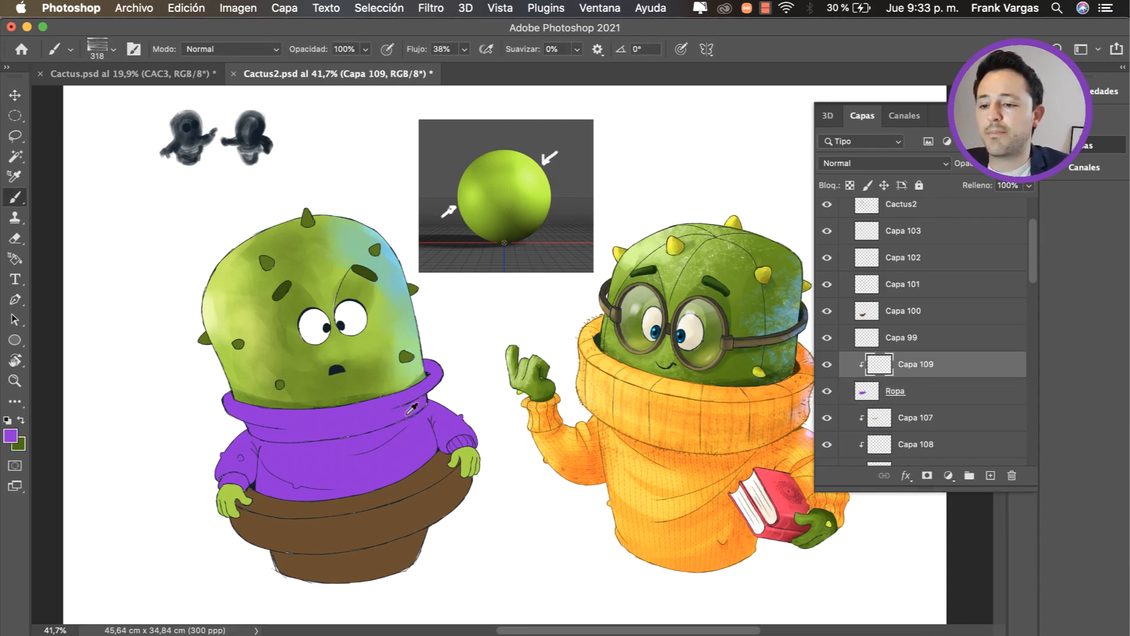
drag(425, 407, 431, 407)
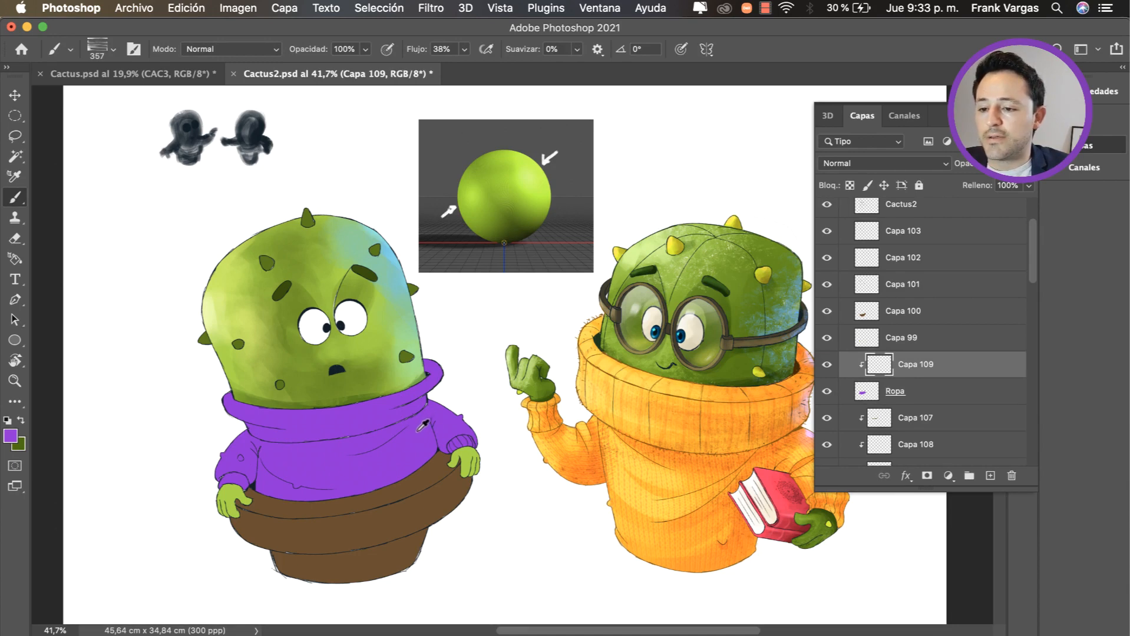
right_click(427, 357)
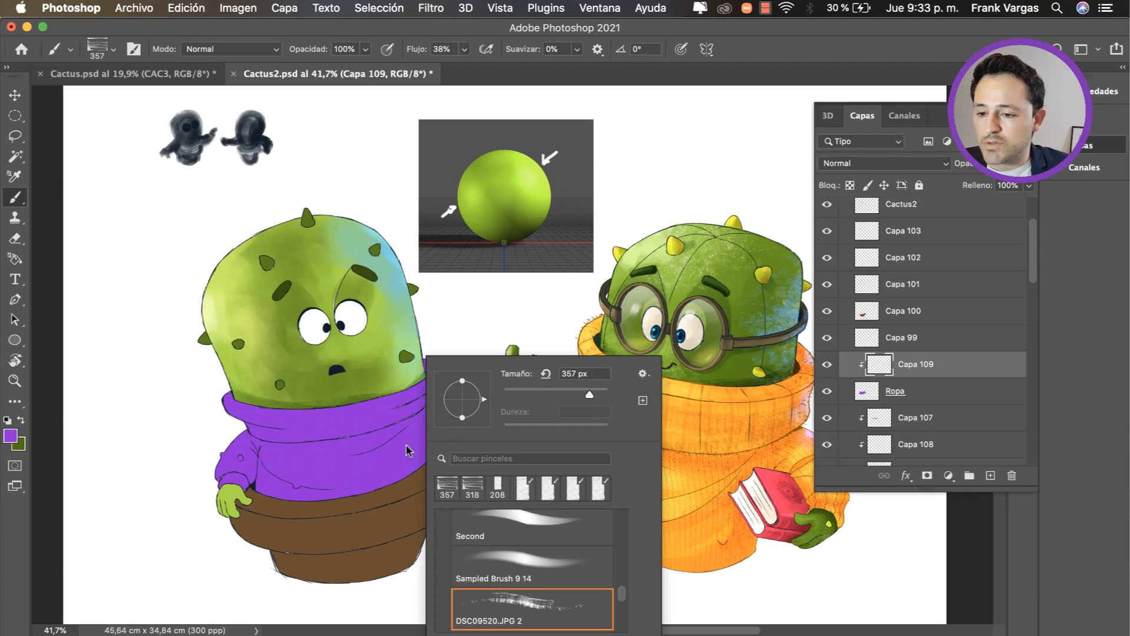
mouse_move(407, 448)
mouse_down()
mouse_move(412, 470)
mouse_move(427, 454)
mouse_up()
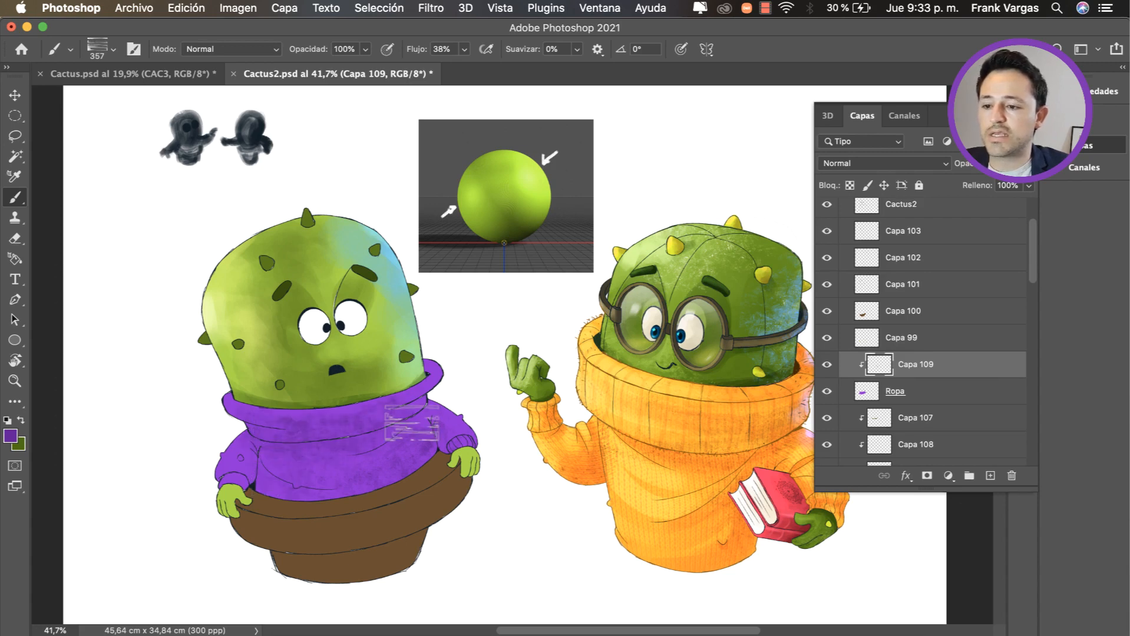
Step: Add a new clipped layer directly above the skin layer Capa 104 and activate the Brush tool
key(v)
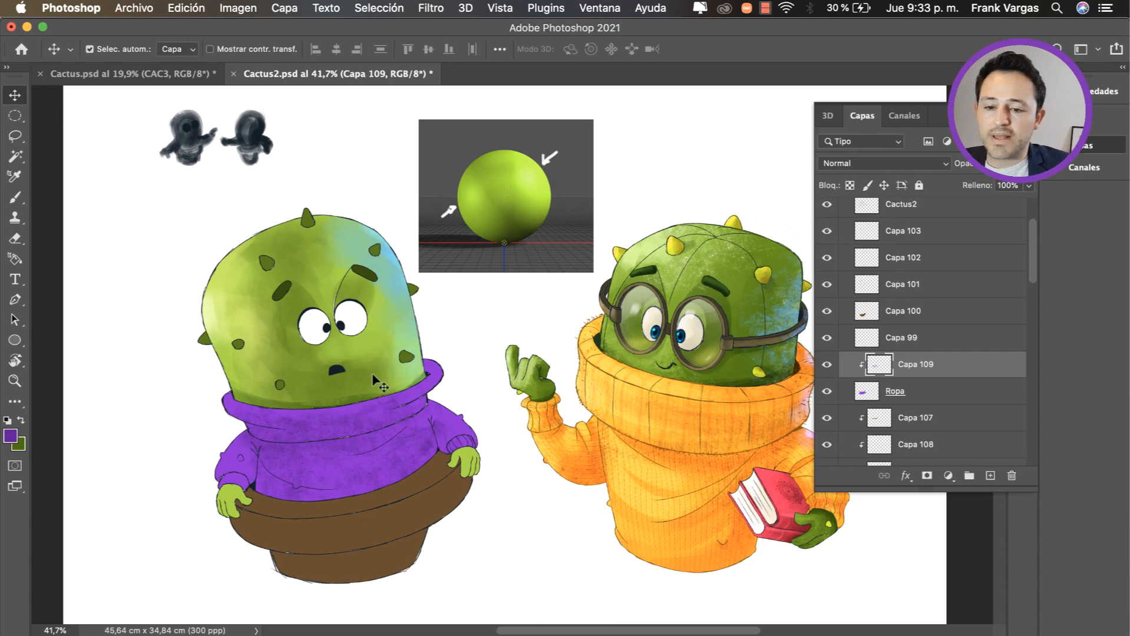
click(375, 382)
scroll(1031, 304, down, 2)
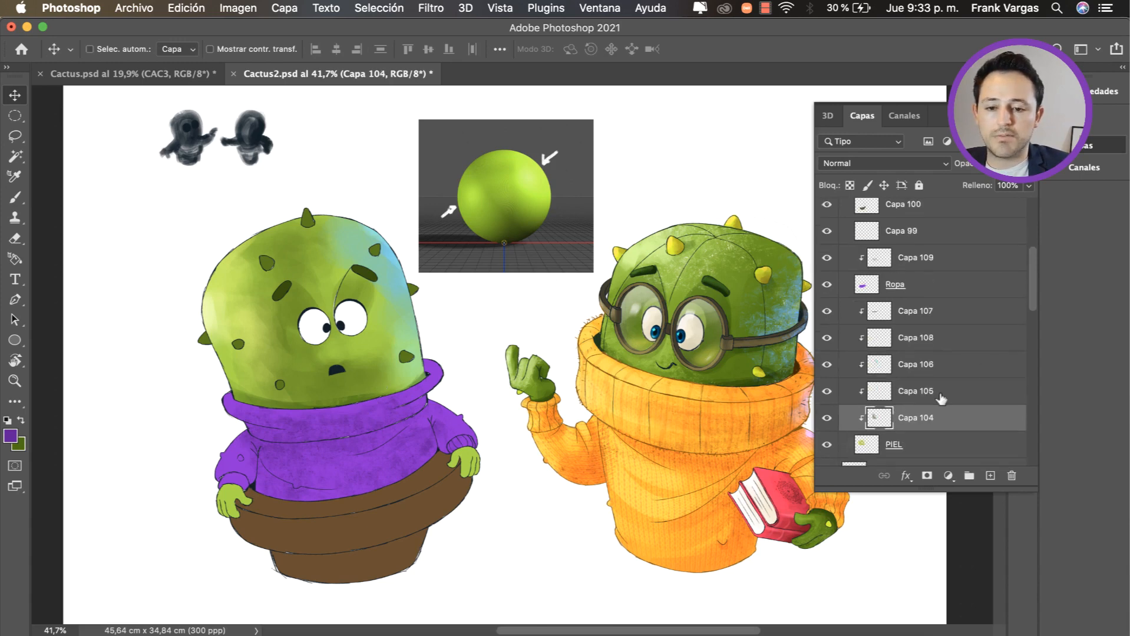
click(989, 475)
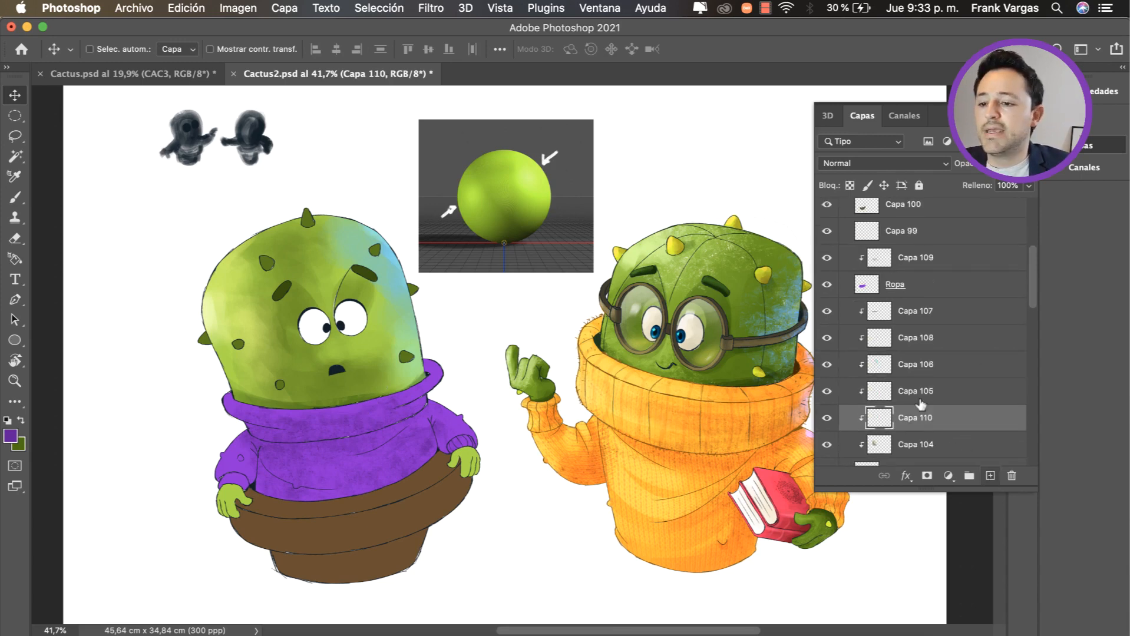
key(b)
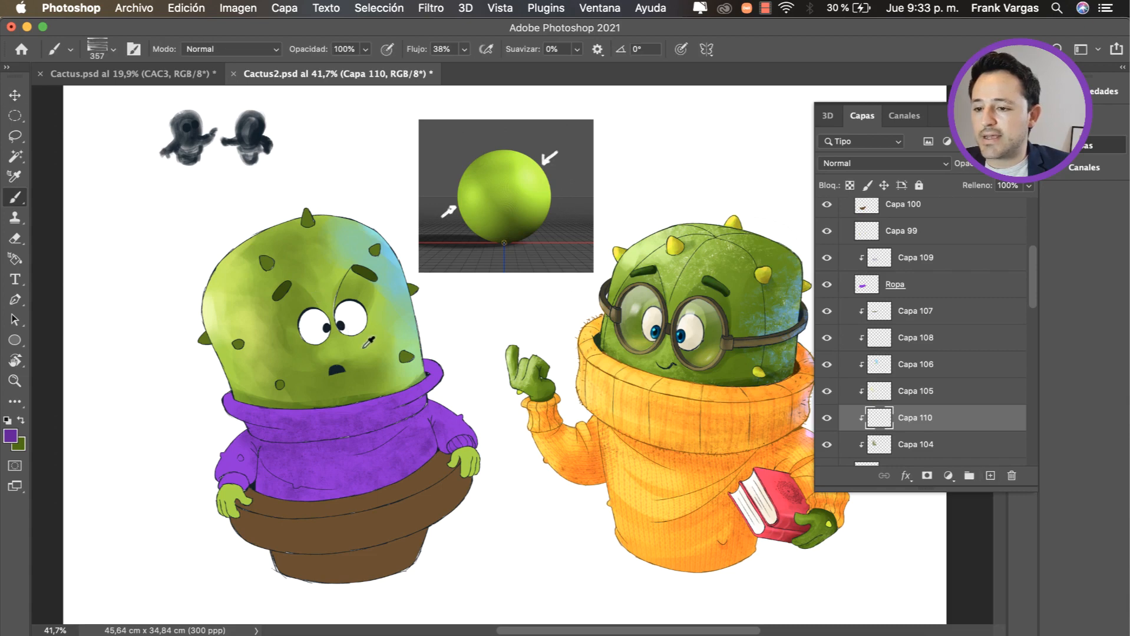
Step: Brush pale green texture over the lit upper part of the cactus head, using a brush size of about 335 px
alt+click(363, 347)
drag(257, 286, 205, 277)
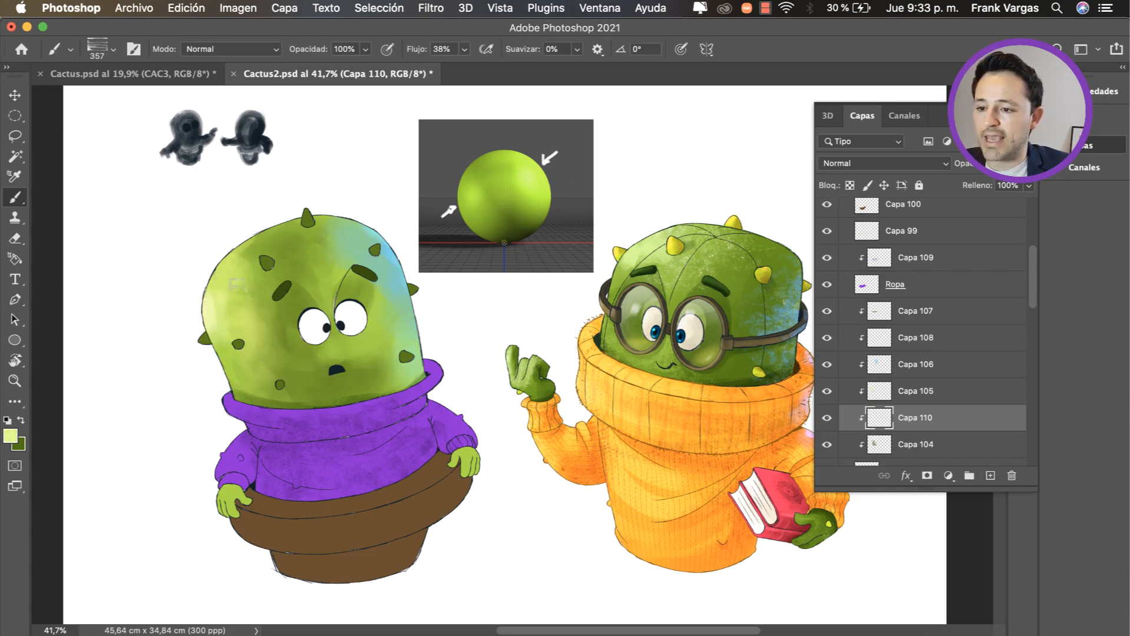
drag(266, 296, 269, 301)
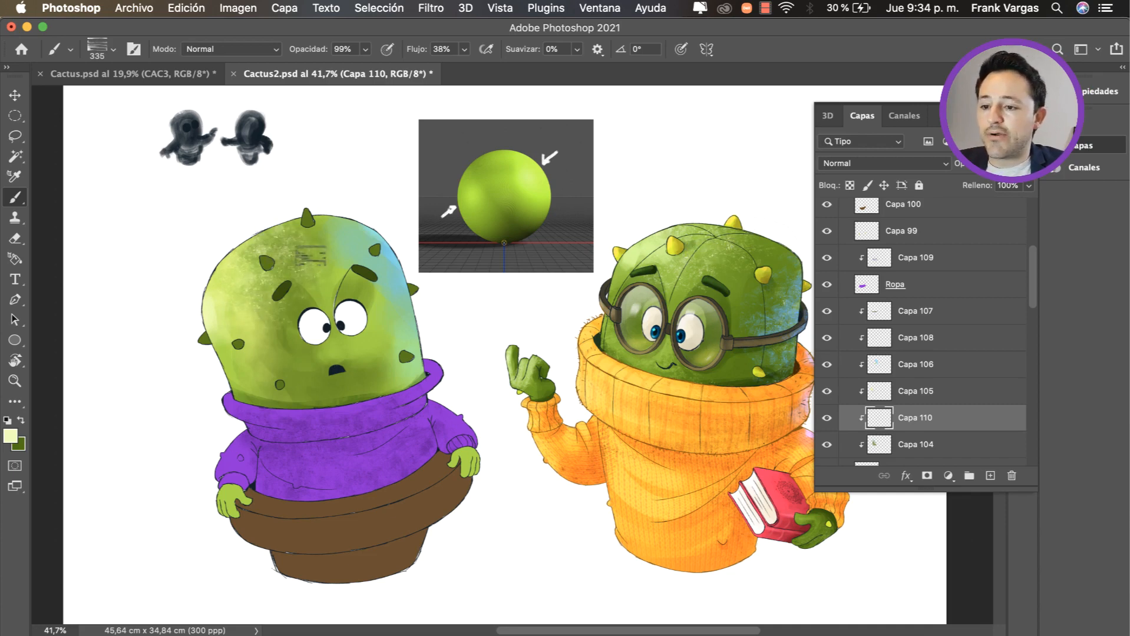
drag(345, 239, 343, 233)
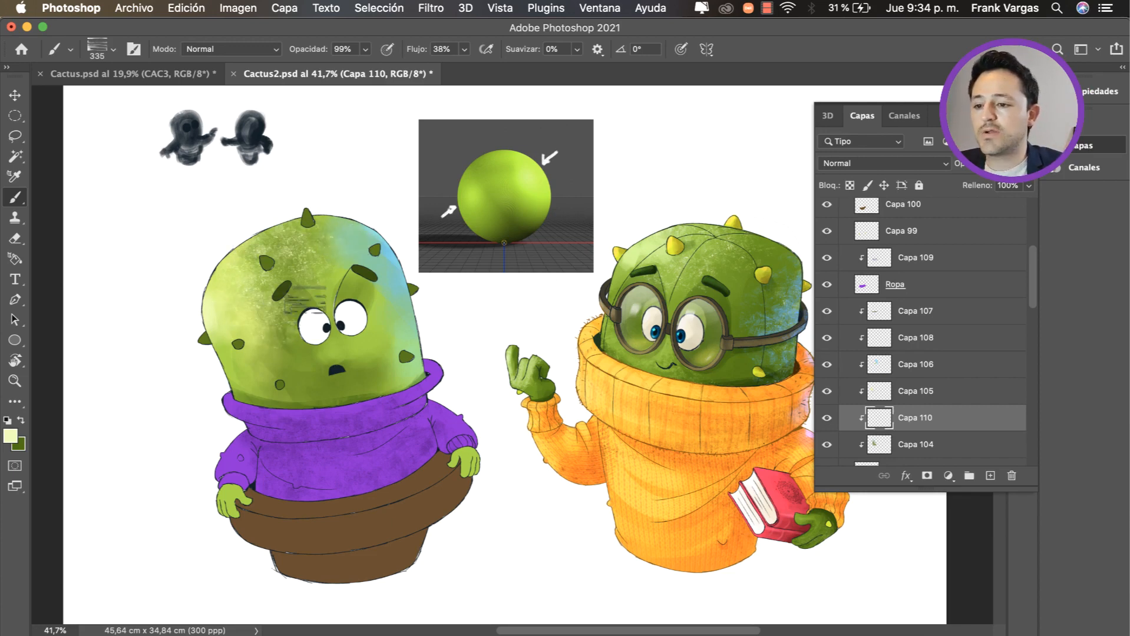
Step: Sample a darker green and brush texture into the shadow around the mouth and lower part of the cactus head
alt+click(312, 379)
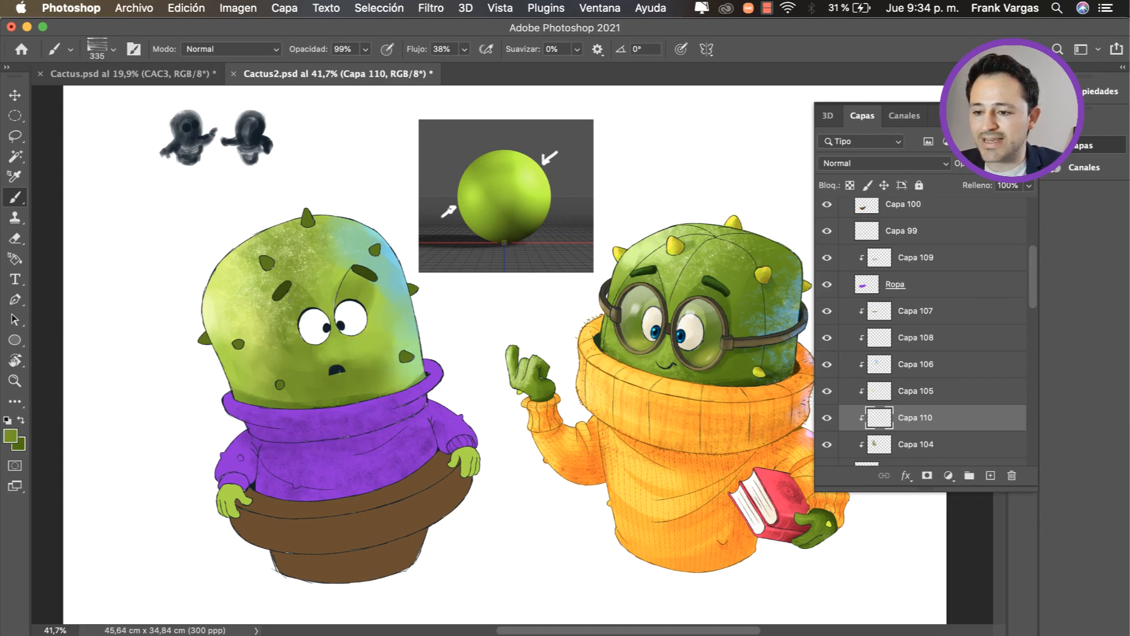
drag(359, 373, 366, 398)
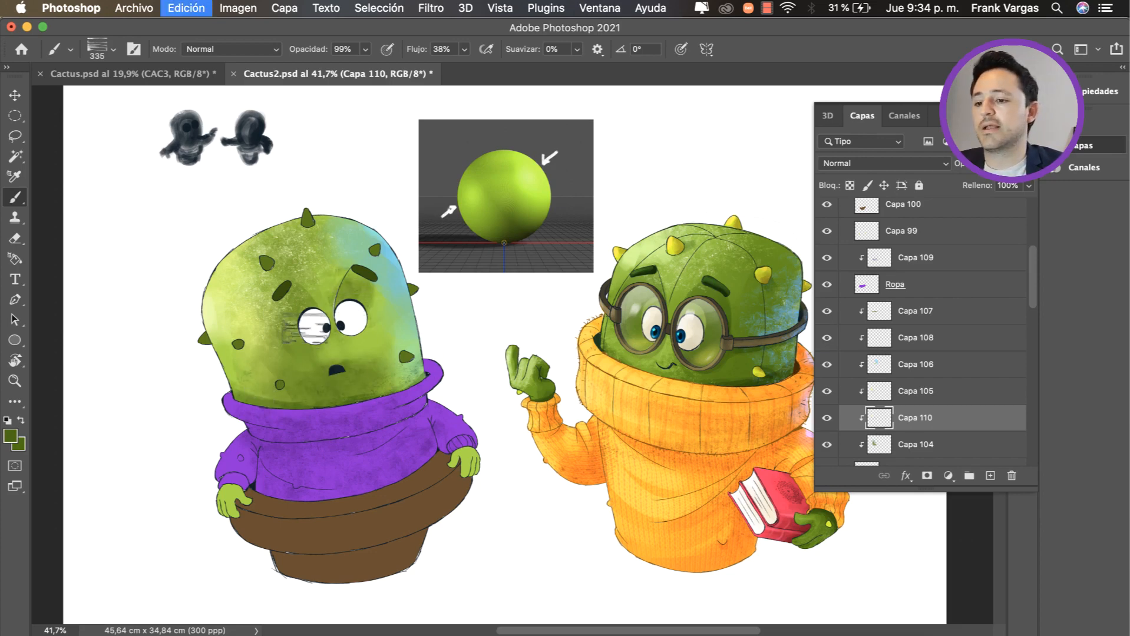
key(z)
alt+click(304, 360)
alt+click(304, 360)
key(super+0)
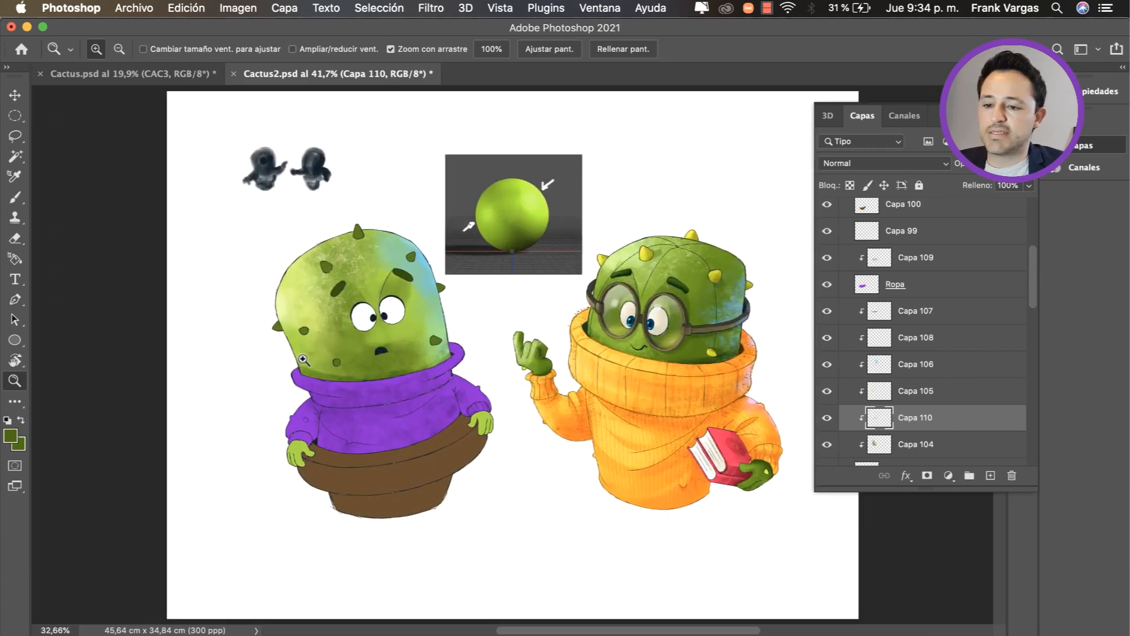
drag(485, 342, 461, 343)
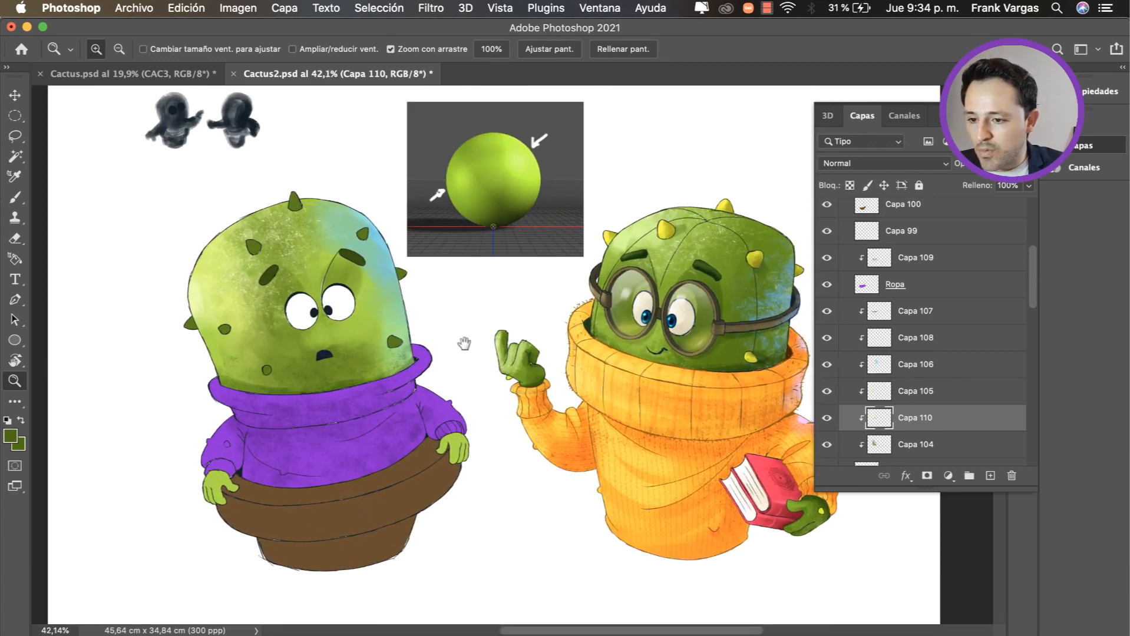
Step: Select the clipped sweater texture layer Capa 109 and choose the rectangular-tipped brush at 335 px
key(v)
ctrl+click(356, 411)
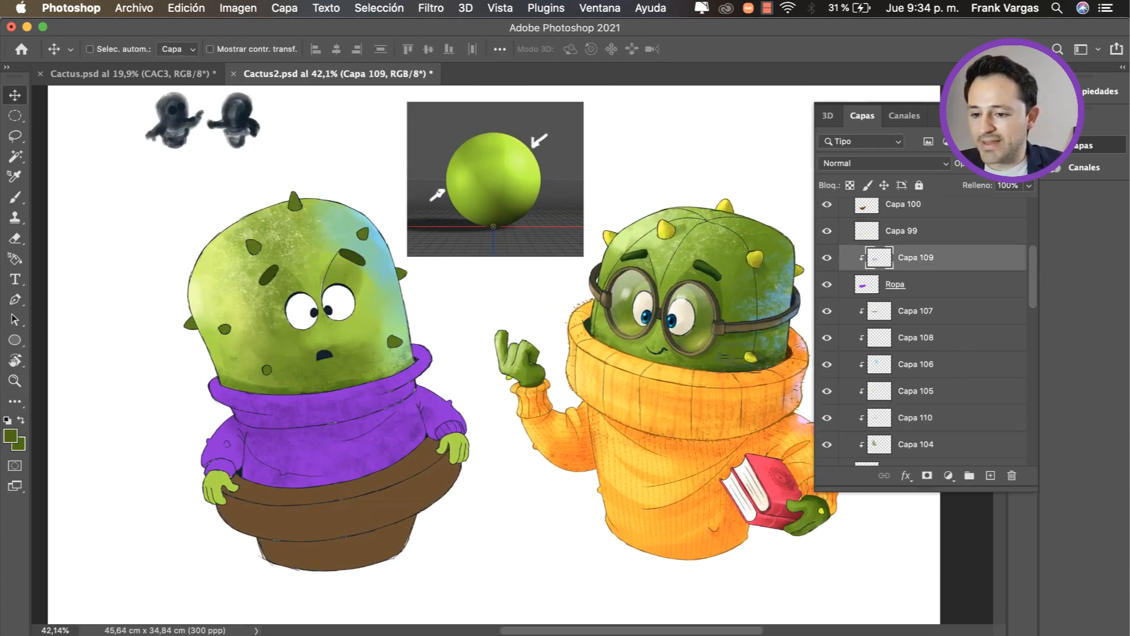
key(b)
right_click(403, 387)
click(516, 492)
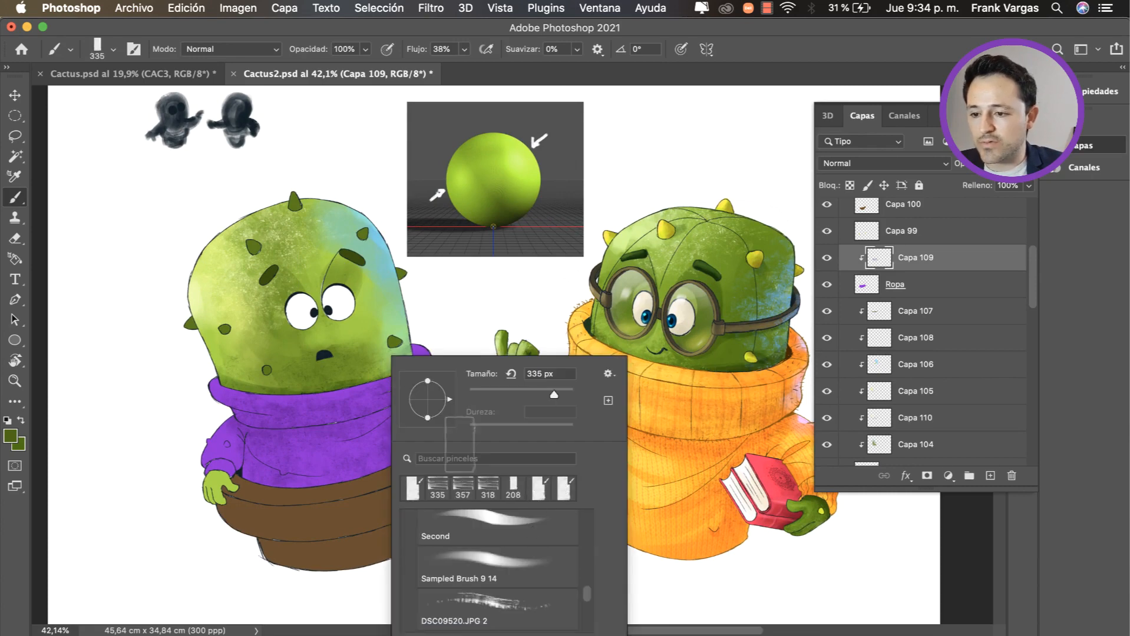
Step: Paint dark purple shadow along the underside of the sweater collar with a 162 px brush, and undo the last stroke
alt+click(302, 402)
ctrl+alt+super+click(303, 403)
drag(303, 403, 302, 433)
drag(378, 403, 365, 403)
drag(428, 378, 366, 411)
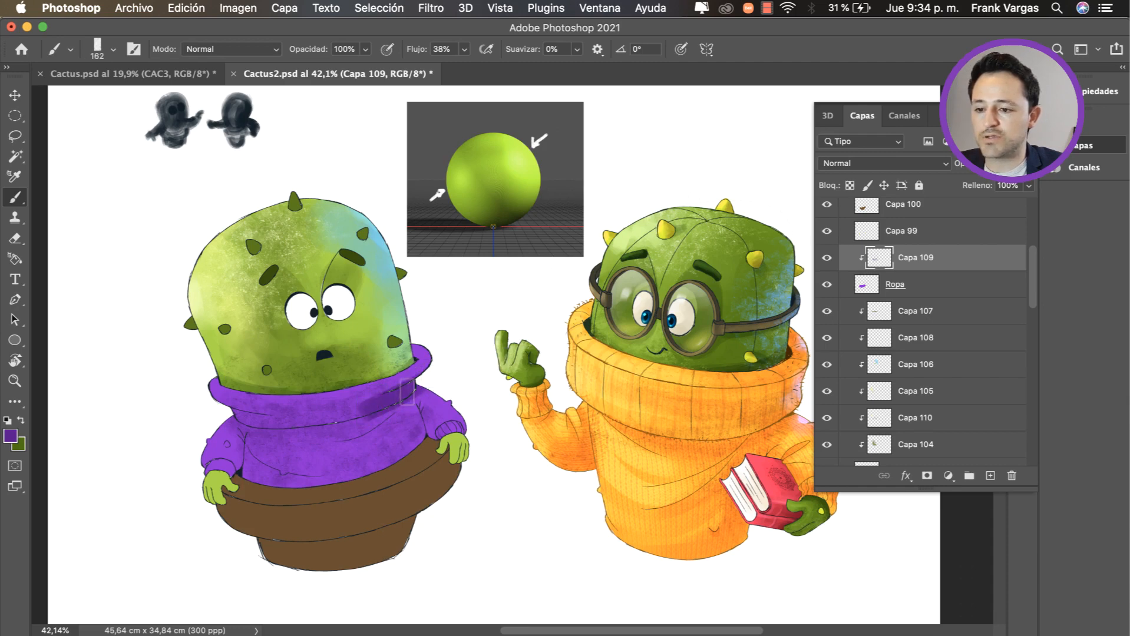
key(super+z)
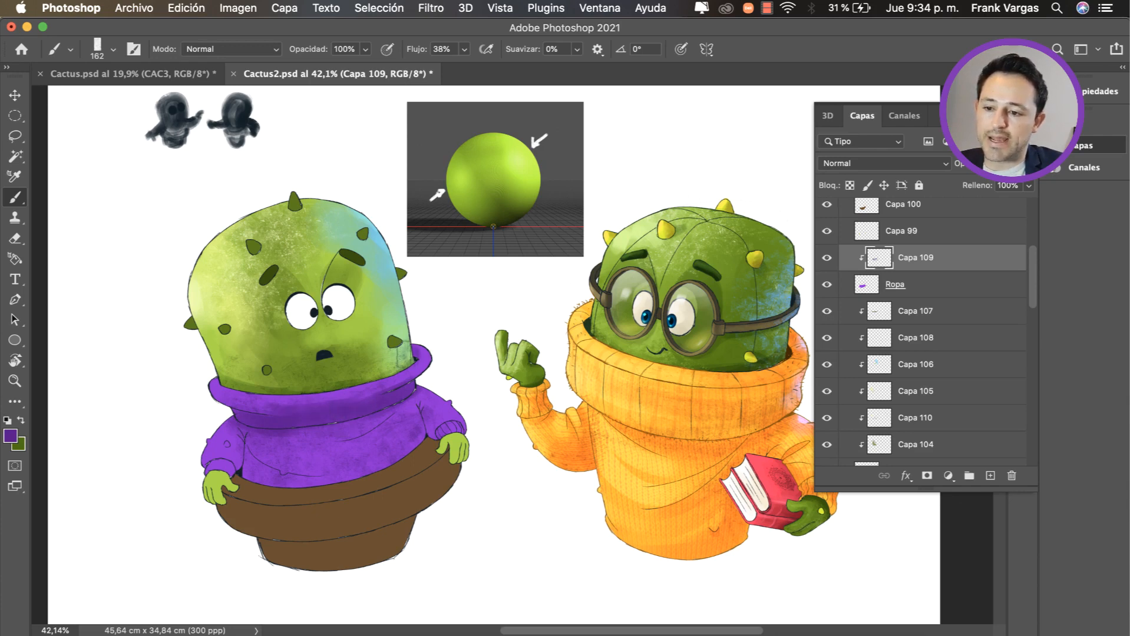
Step: Brush dark purple shadow along the underside and inner end of the sweater collar with an 89 px brush
mouse_move(406, 355)
mouse_down()
mouse_move(397, 355)
mouse_move(417, 369)
mouse_up()
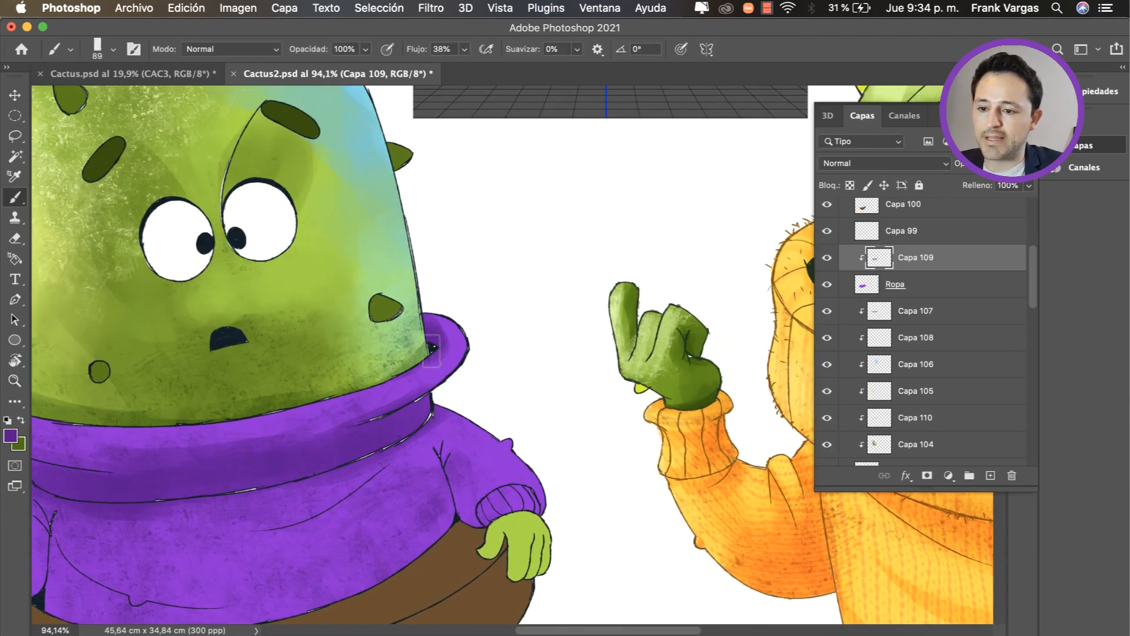
drag(335, 391, 303, 394)
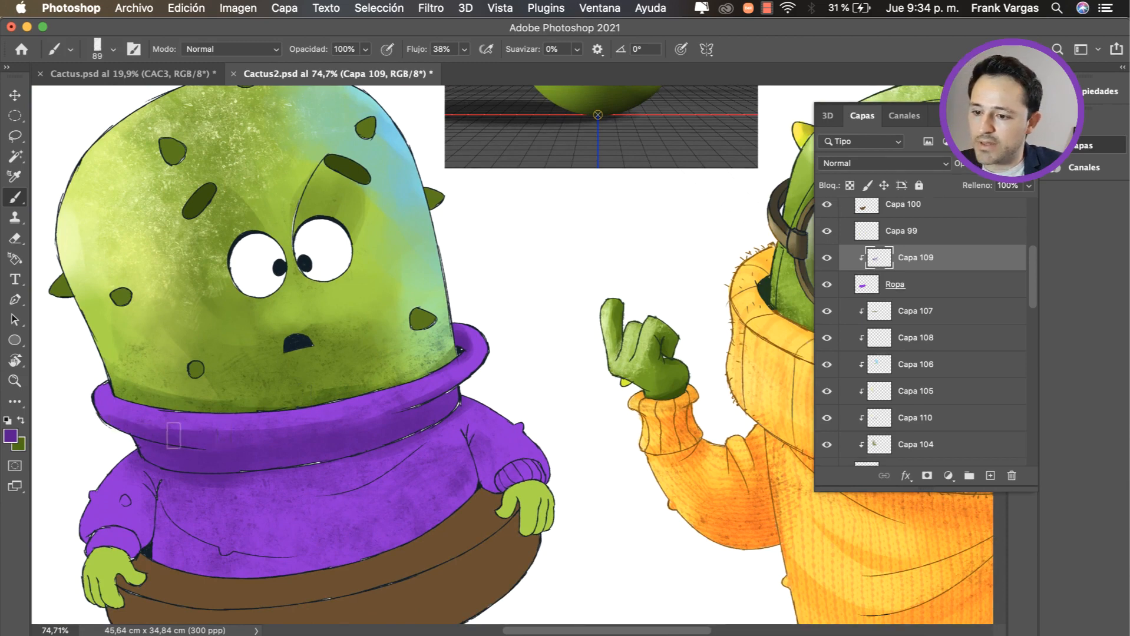
drag(311, 450, 335, 402)
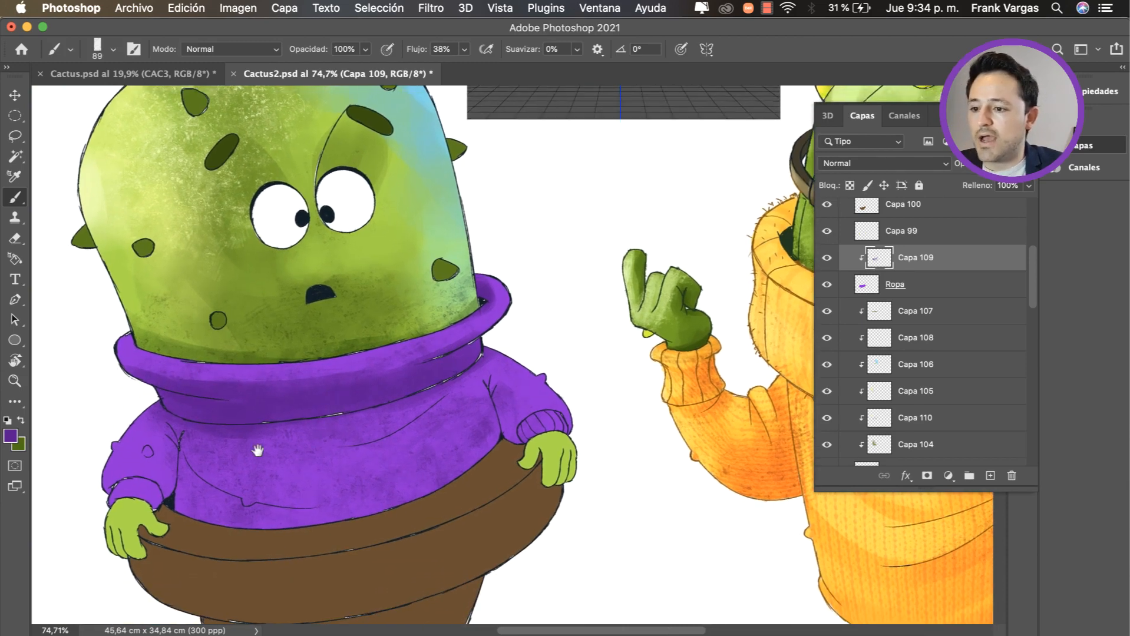
scroll(258, 450, down, 3)
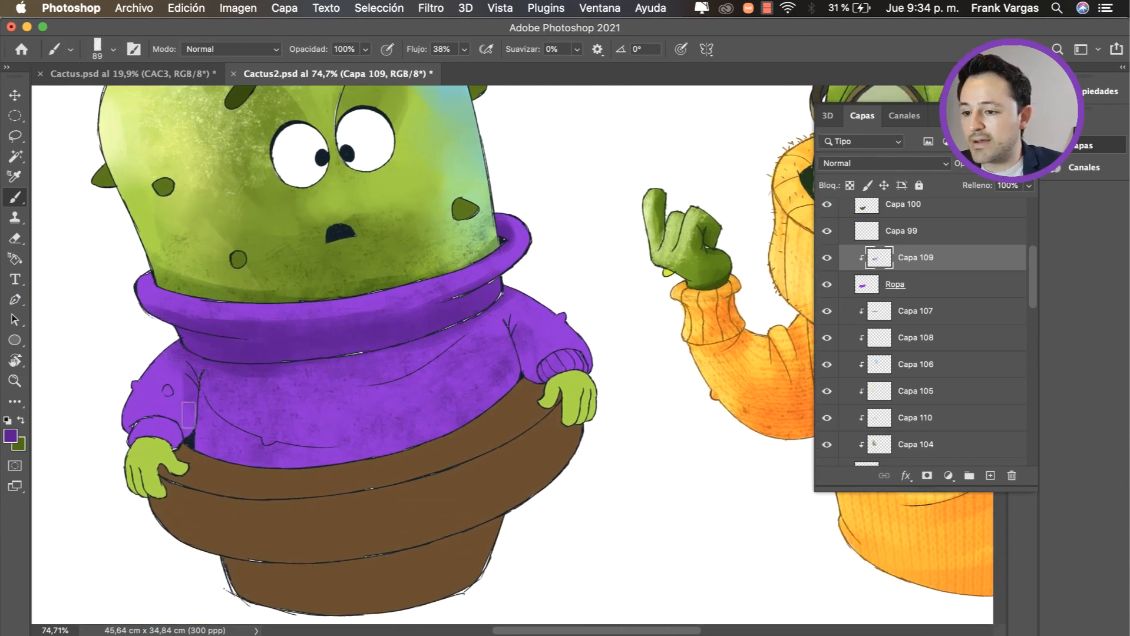
Step: Shade both sweater sleeves in dark purple around the armpits and cuffs, using brush sizes from about 108 to 164 px
ctrl+alt+drag(191, 398, 197, 399)
mouse_move(190, 382)
mouse_down()
mouse_move(187, 420)
mouse_move(171, 395)
mouse_move(179, 384)
mouse_move(188, 398)
mouse_move(179, 438)
mouse_up()
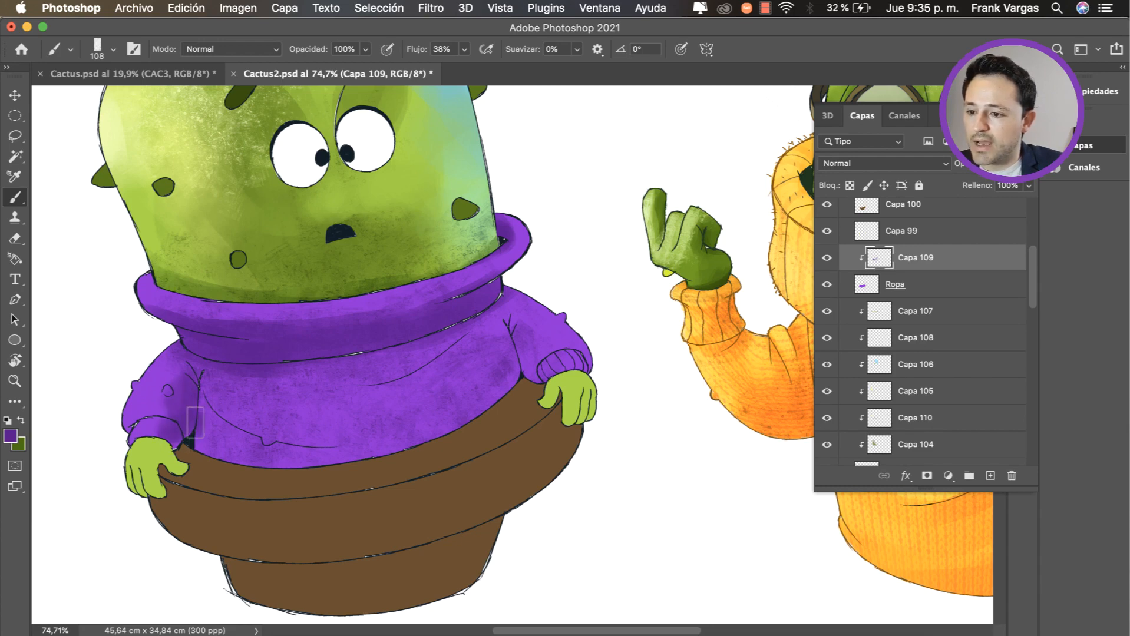
ctrl+alt+drag(229, 423, 245, 423)
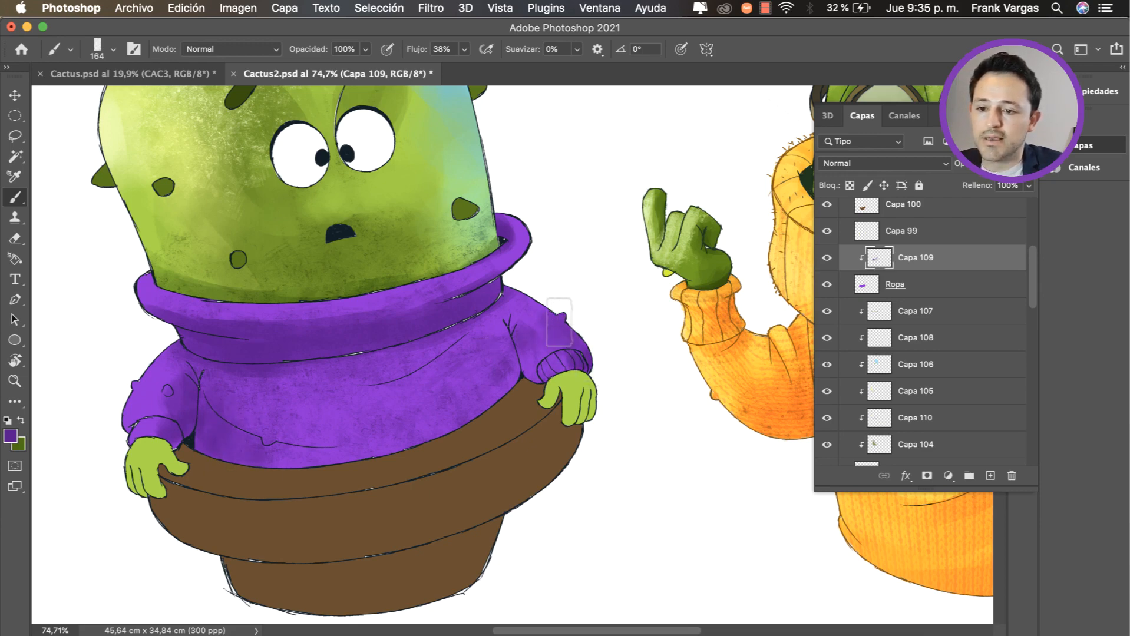
mouse_move(553, 321)
mouse_down()
mouse_move(517, 308)
mouse_move(557, 338)
mouse_move(501, 358)
mouse_up()
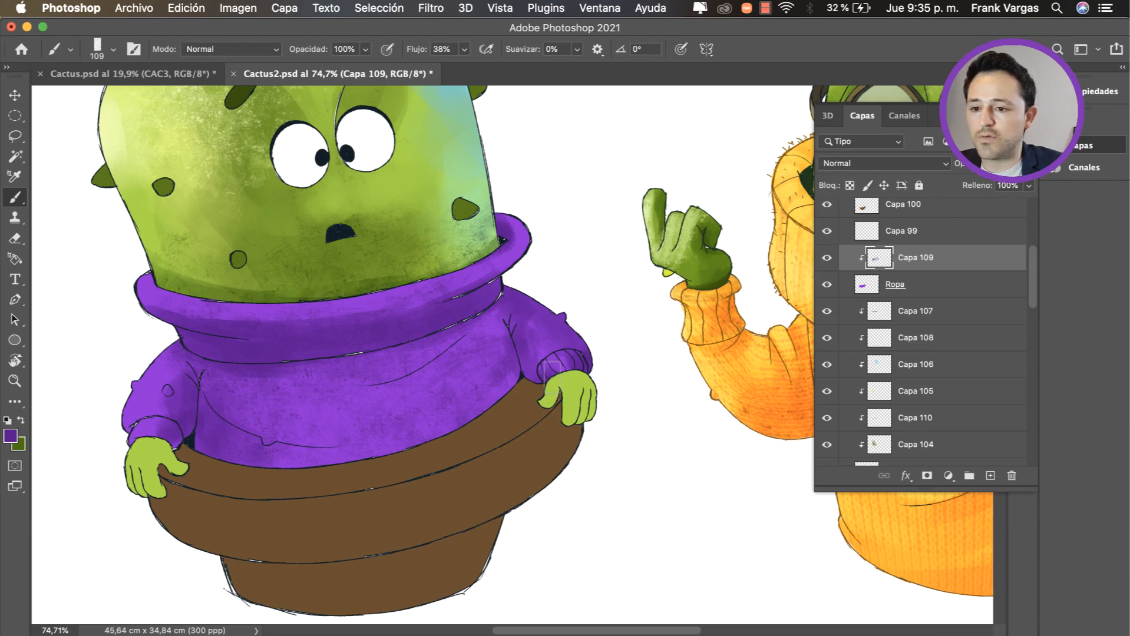
ctrl+alt+drag(471, 355, 495, 356)
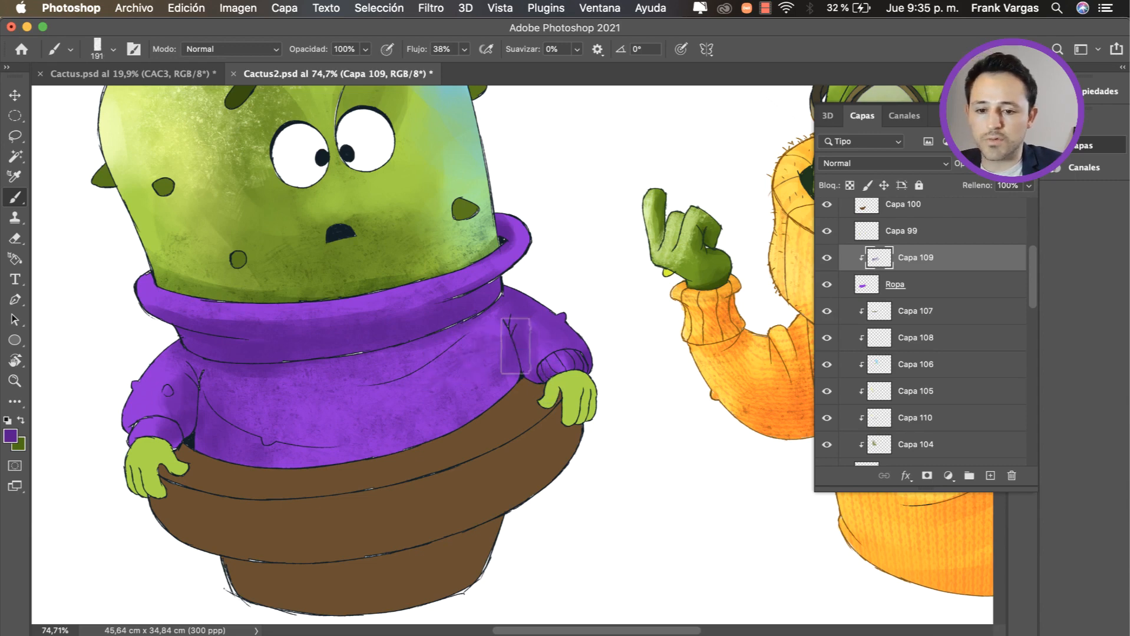
key(super+shift+n)
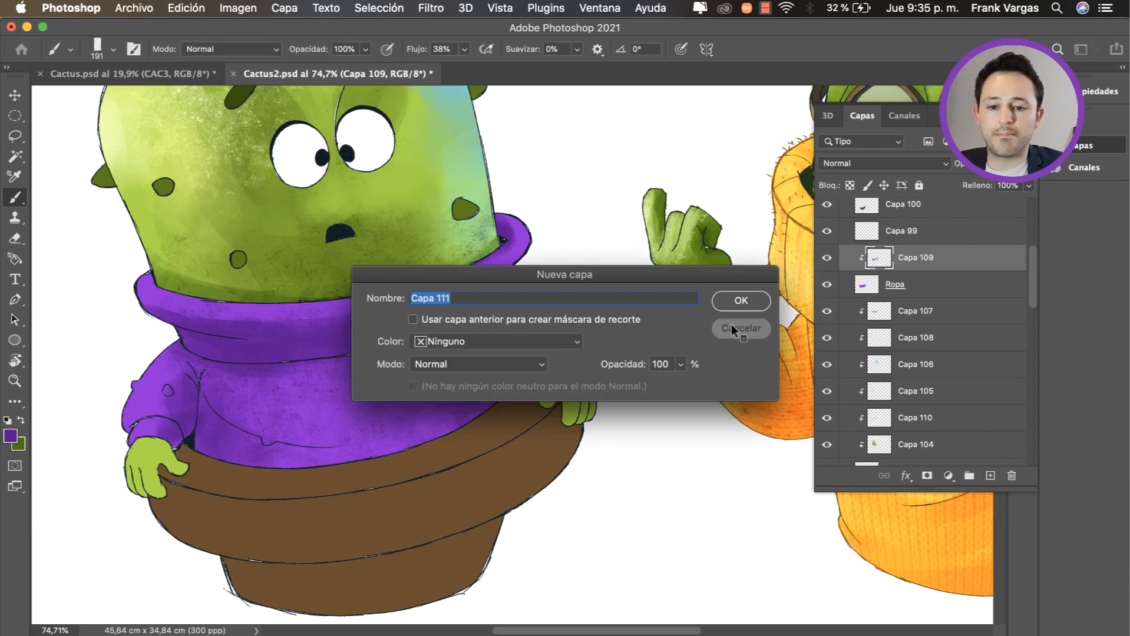
click(731, 328)
alt+click(990, 475)
key(BackSpace)
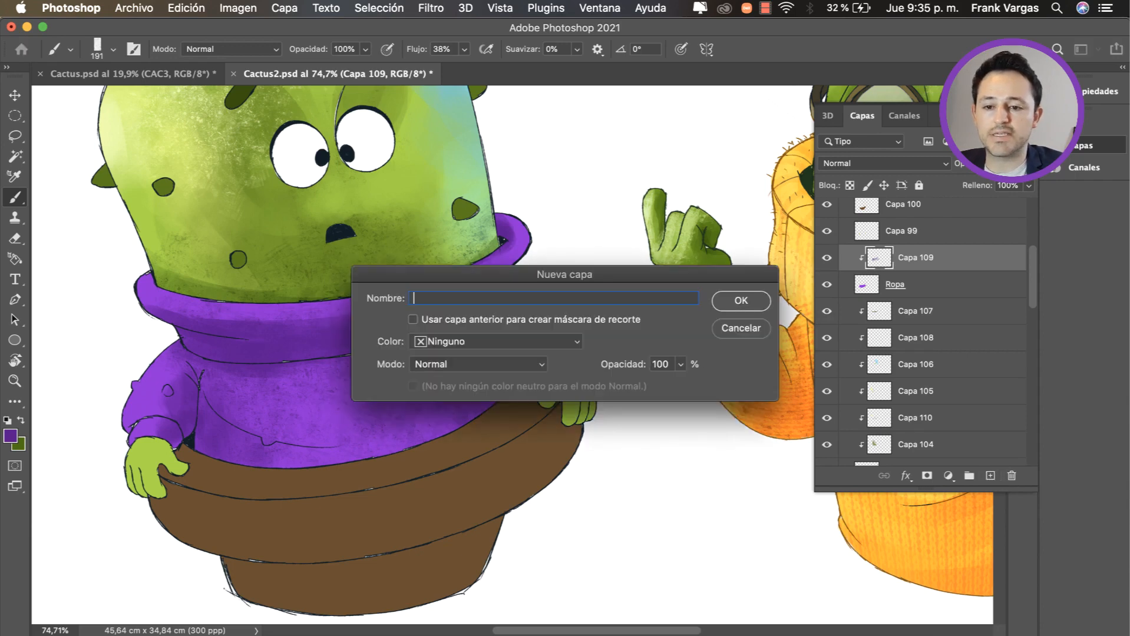
key(Escape)
Step: Add a new layer above Capa 109 and clip it to the Ropa sweater layer
key(v)
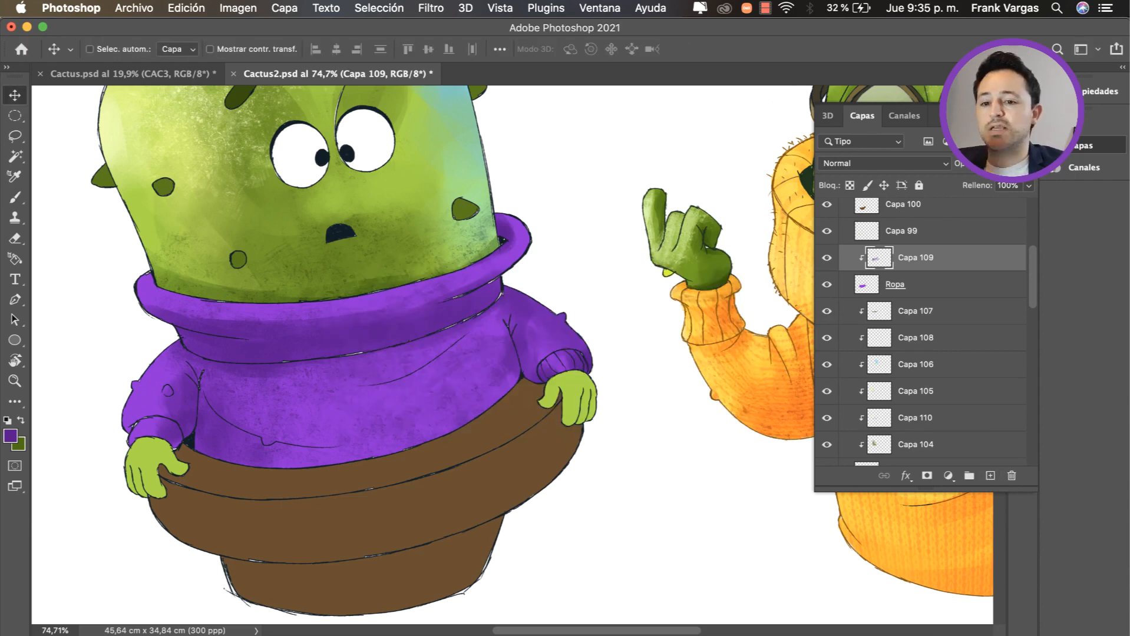
click(990, 476)
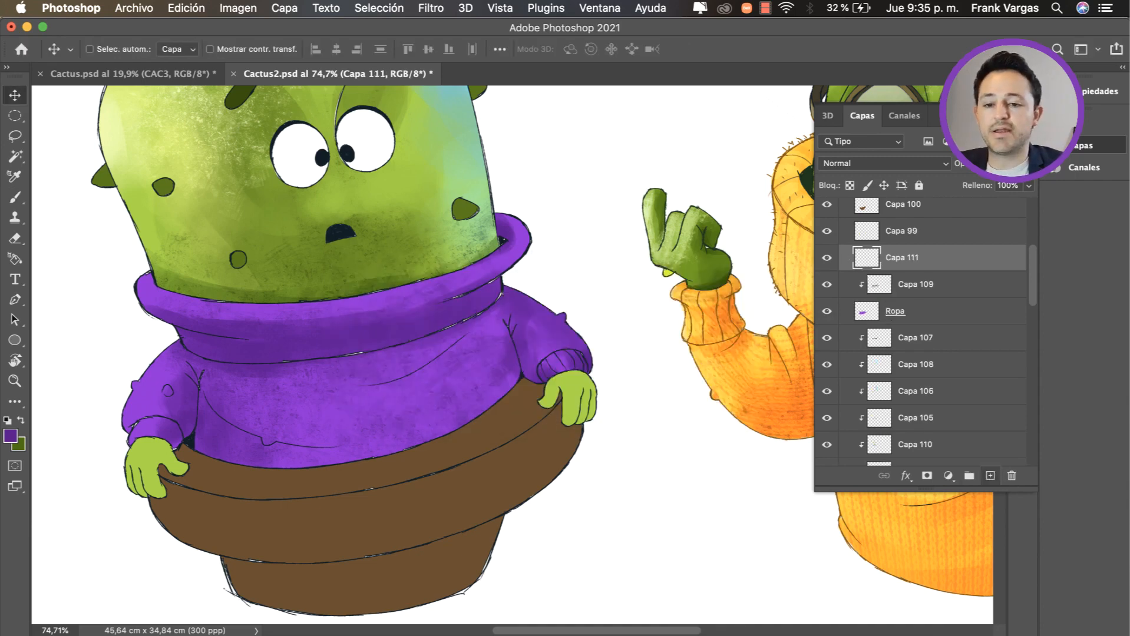
key(alt+super+g)
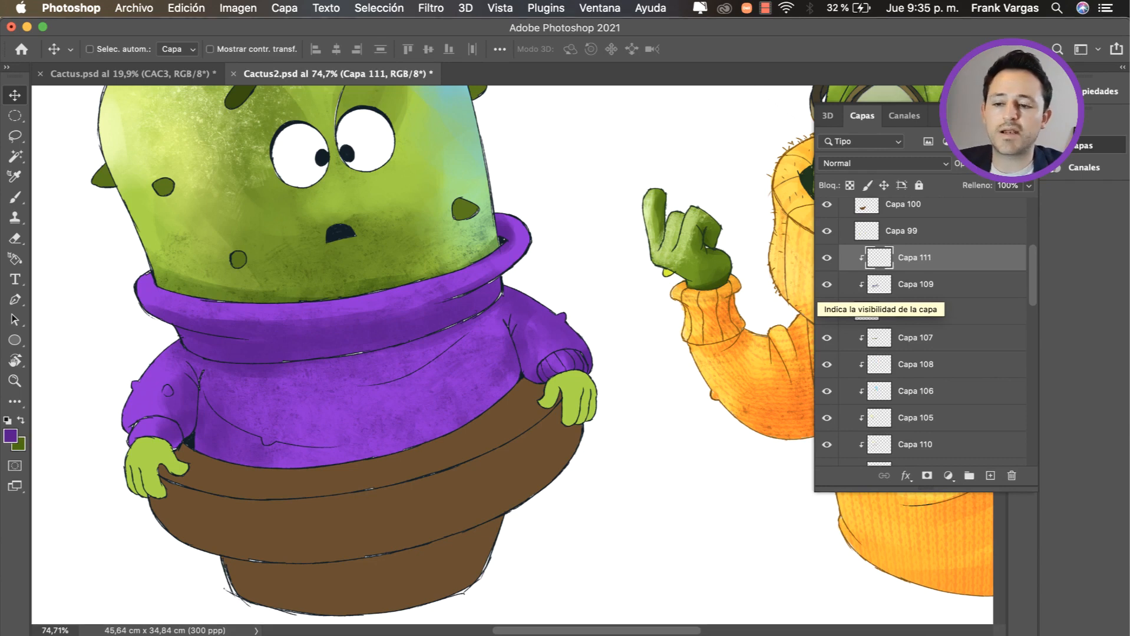
Step: Paint darker purple shadow beside the sleeve fold and along the sweater's lower edge above the pot, with 236 and 129 px brushes
key(b)
drag(520, 355, 520, 376)
drag(498, 319, 519, 357)
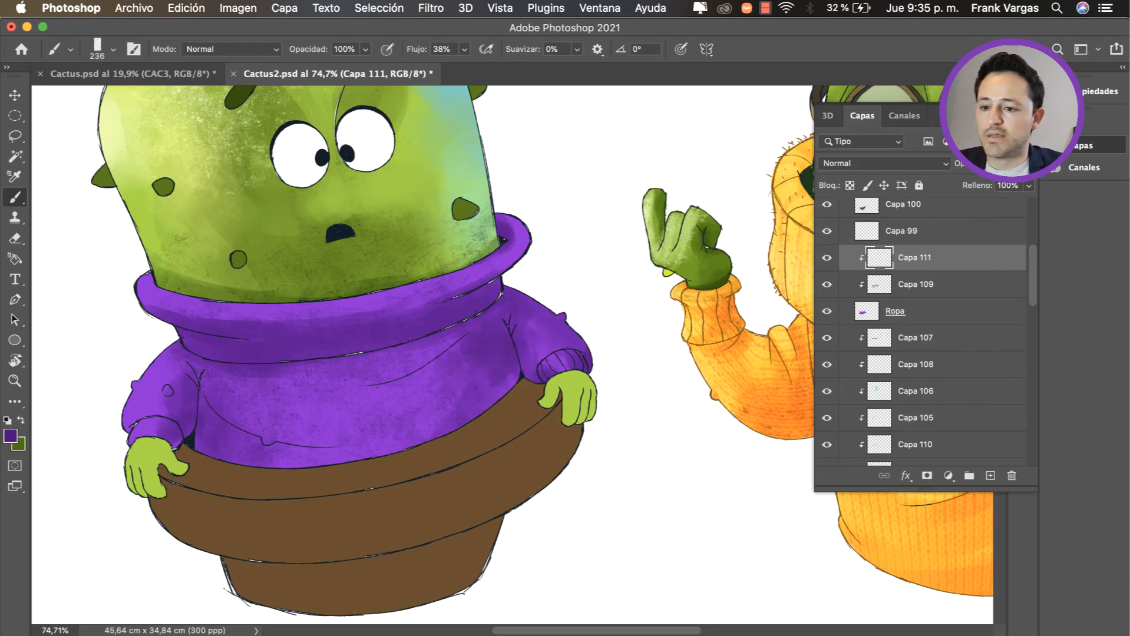
mouse_move(519, 393)
mouse_down()
mouse_move(500, 393)
mouse_move(499, 373)
mouse_move(471, 416)
mouse_move(406, 445)
mouse_move(218, 461)
mouse_up()
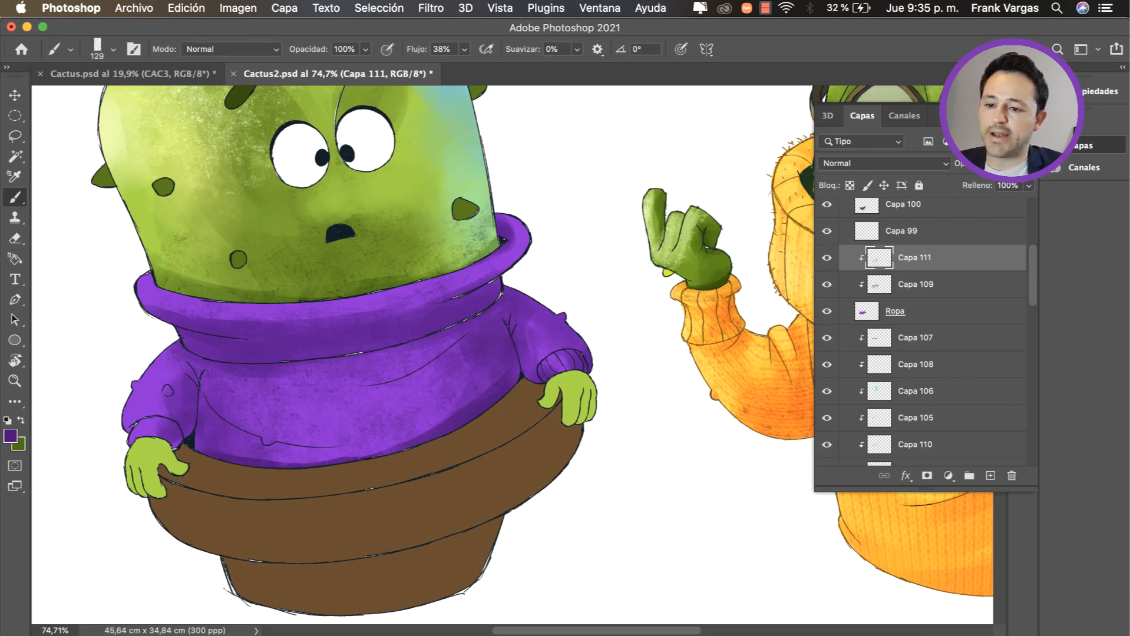
alt+click(555, 369)
key(z)
drag(545, 373, 513, 392)
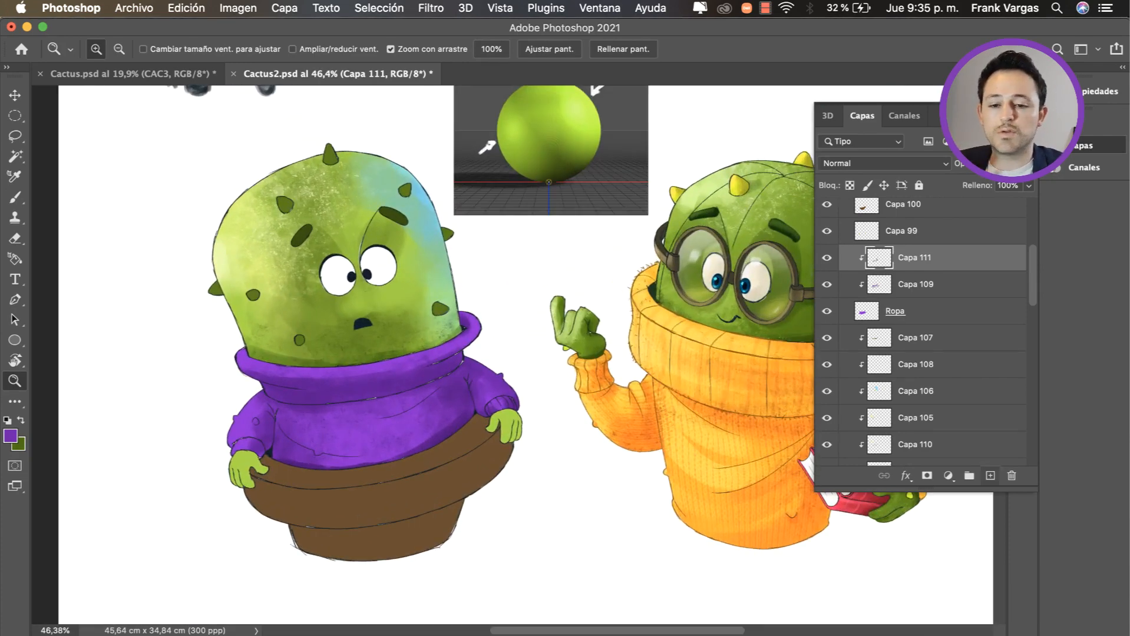
Step: Add another layer above Capa 111, clip it to the sweater, and activate the Brush tool
click(990, 475)
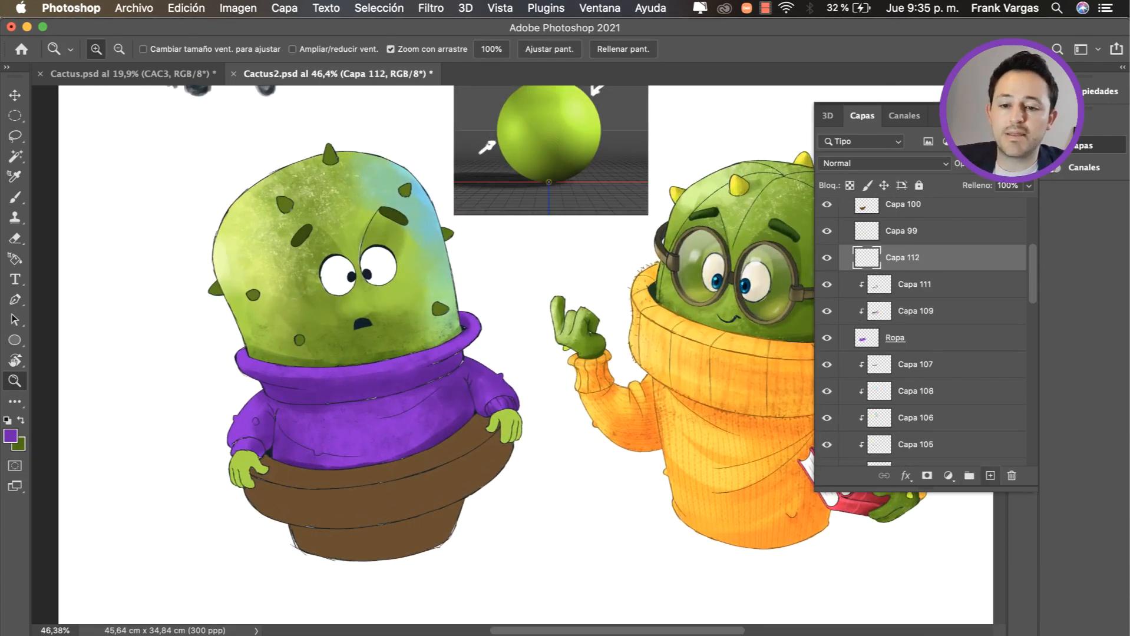
key(super+alt+g)
key(b)
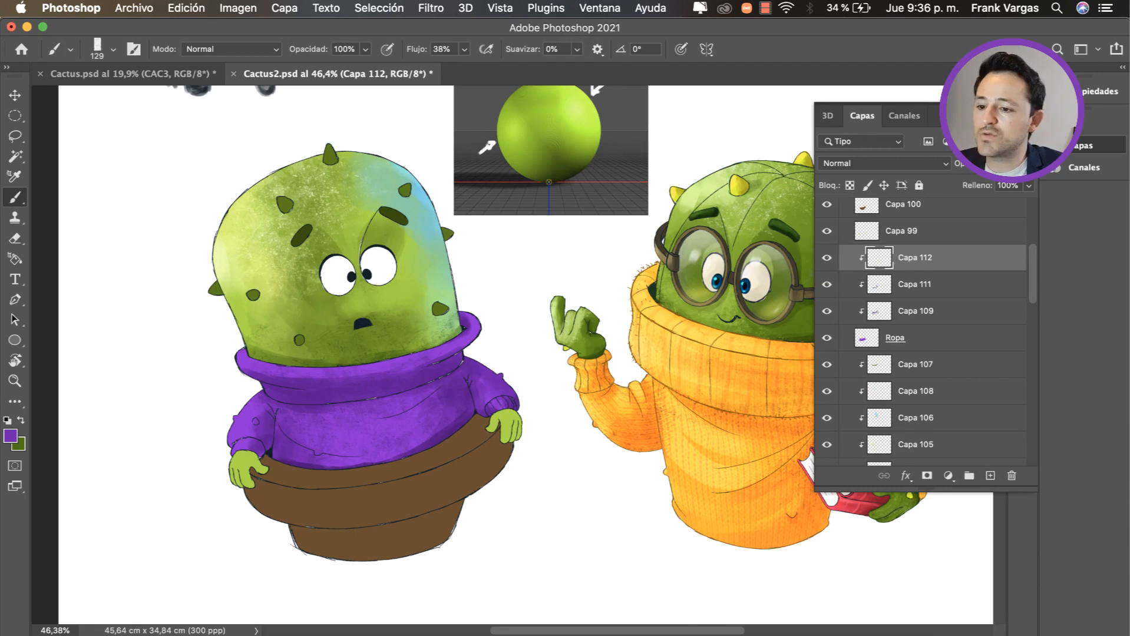
Step: Choose a bright cyan-blue brush colour for the sweater's light, and undo the test stroke at the collar's outer end
mouse_move(341, 373)
mouse_down()
mouse_move(369, 378)
mouse_move(373, 411)
mouse_move(317, 390)
mouse_move(296, 353)
mouse_up()
alt+drag(227, 343, 250, 336)
mouse_move(265, 365)
ctrl+alt+super+mouse_down()
mouse_move(299, 389)
mouse_move(237, 347)
ctrl+alt+super+mouse_up()
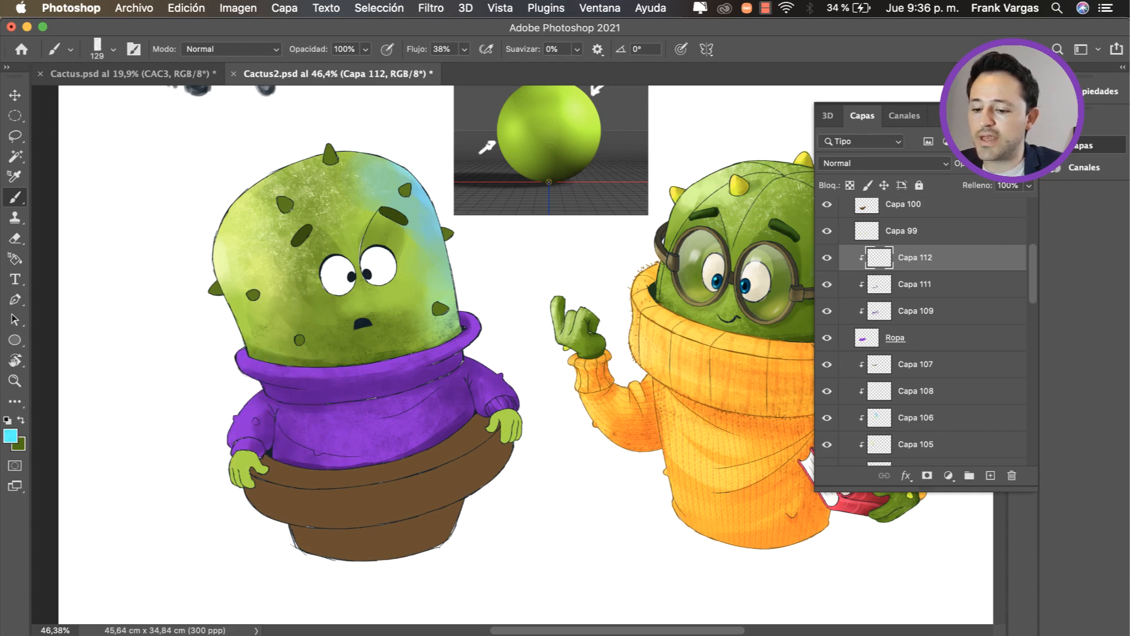
key(v)
key(b)
alt+click(240, 354)
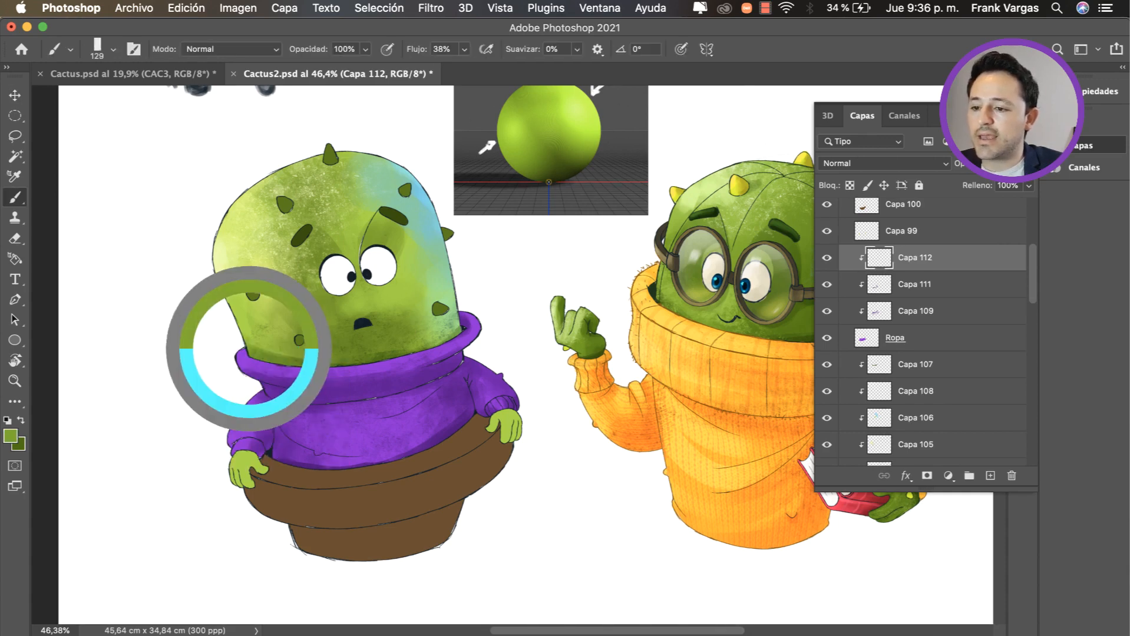
mouse_move(251, 363)
mouse_down()
mouse_move(300, 387)
mouse_move(301, 409)
mouse_up()
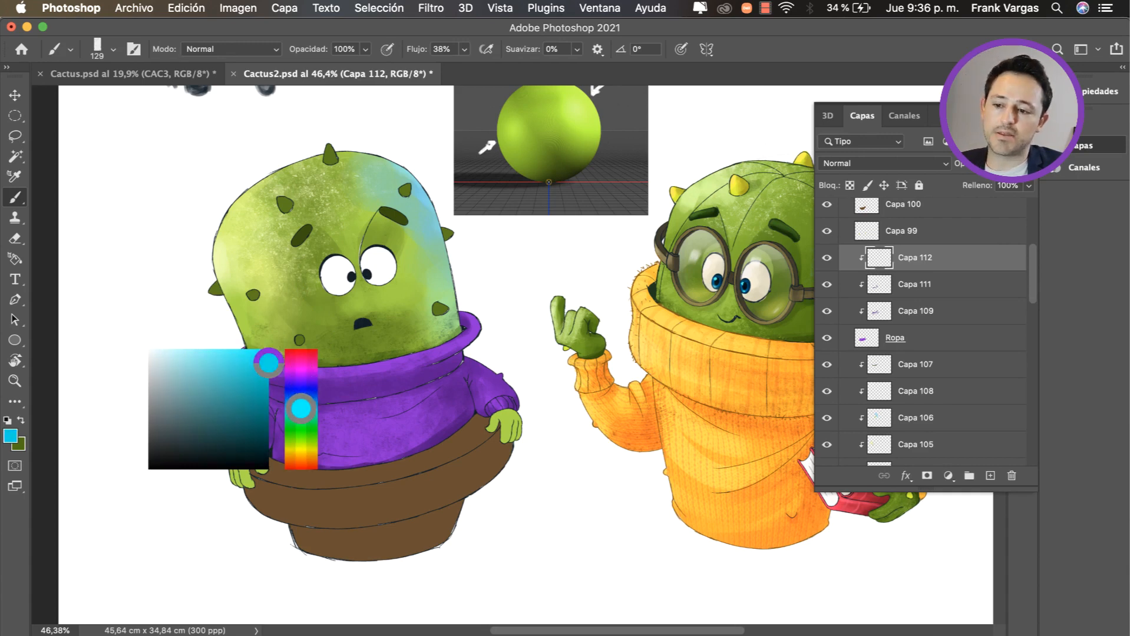
drag(301, 408, 301, 409)
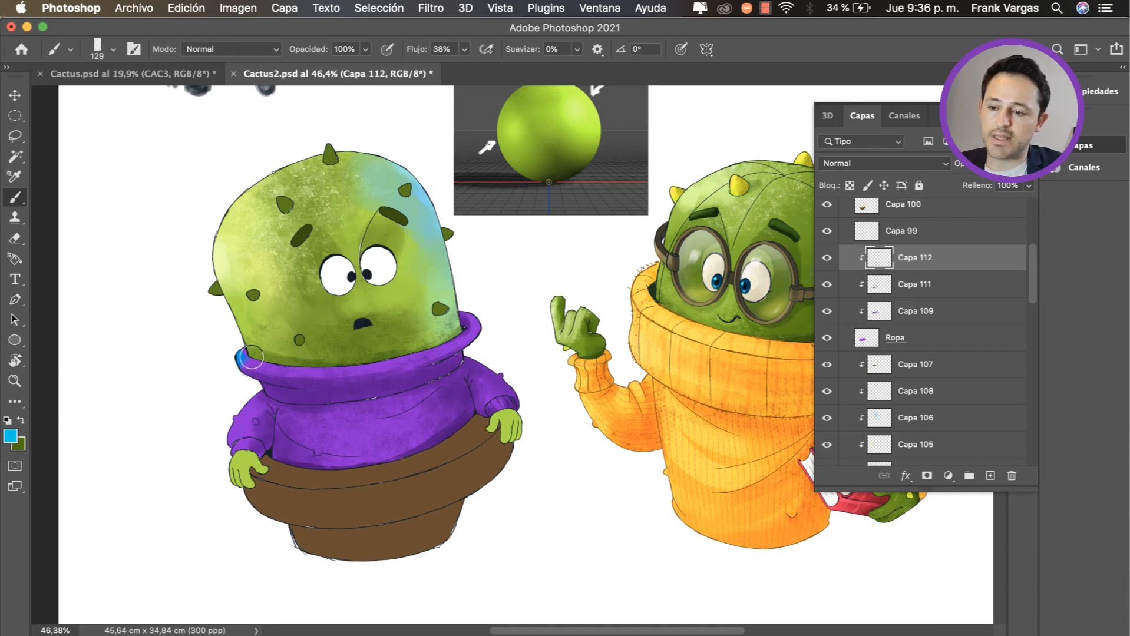
key(super+z)
Step: Paint soft blue light along the collar, the sleeve and the front of the sweater, enlarging the brush to 266 px
mouse_move(282, 383)
mouse_down()
mouse_move(244, 371)
mouse_move(279, 375)
mouse_move(290, 352)
mouse_move(245, 323)
mouse_move(247, 365)
mouse_move(306, 379)
mouse_move(390, 373)
mouse_up()
key(v)
key(b)
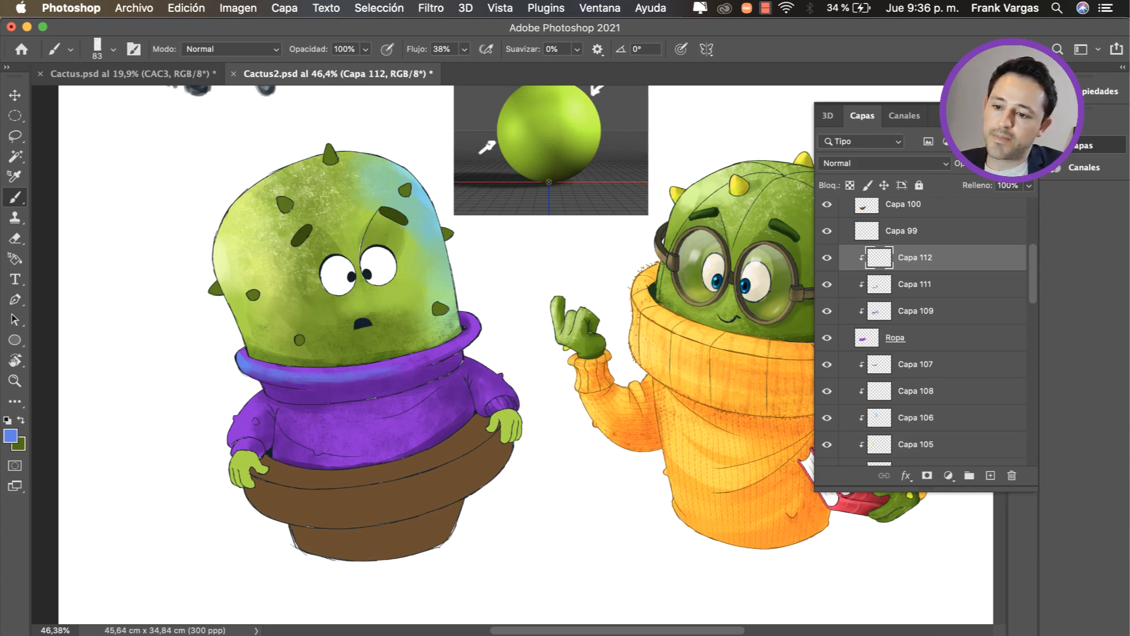
mouse_move(251, 404)
mouse_down()
mouse_move(264, 404)
mouse_move(237, 428)
mouse_move(340, 421)
mouse_up()
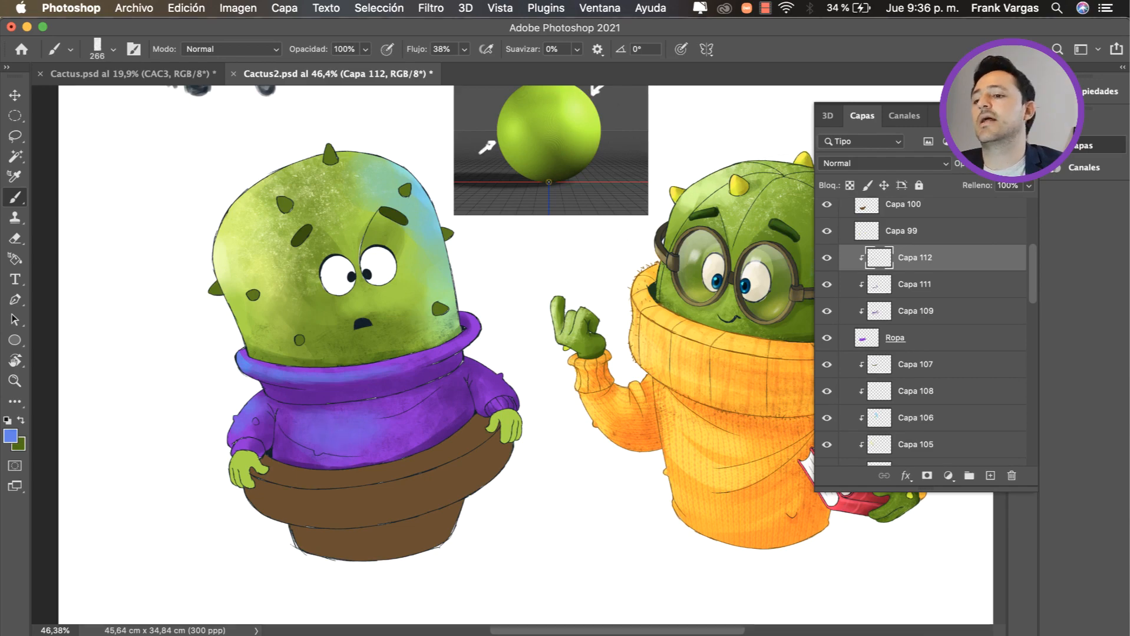
Step: Sample the sweater's purple and brush it over the torso with the 266 px brush to blend the blue light
key(z)
drag(377, 433, 271, 433)
key(ctrl+0)
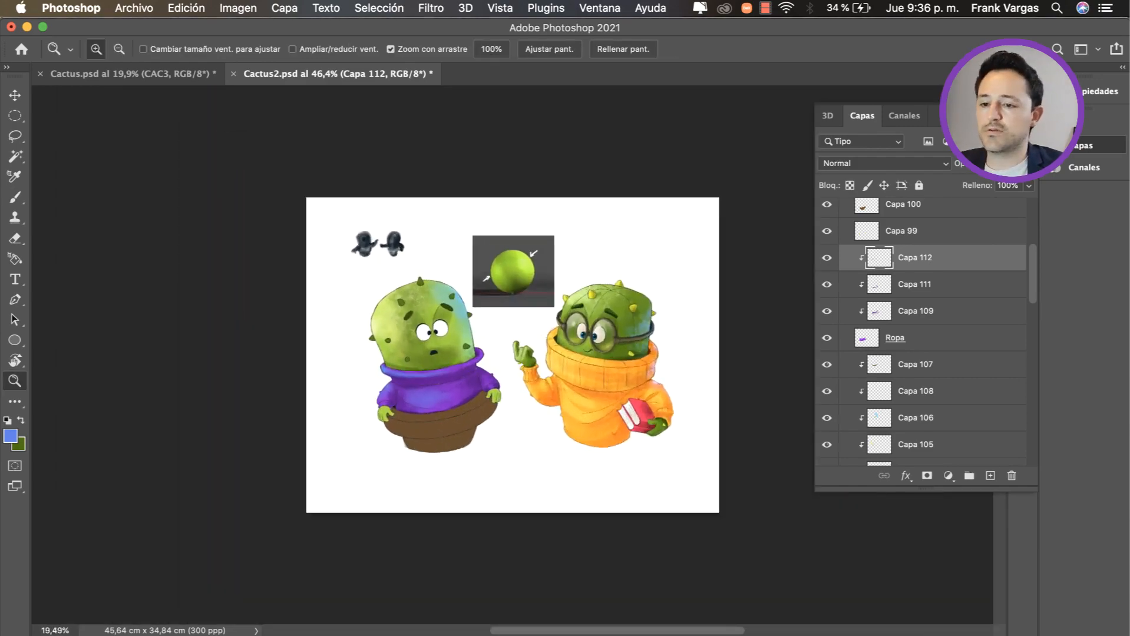
key(b)
alt+click(412, 415)
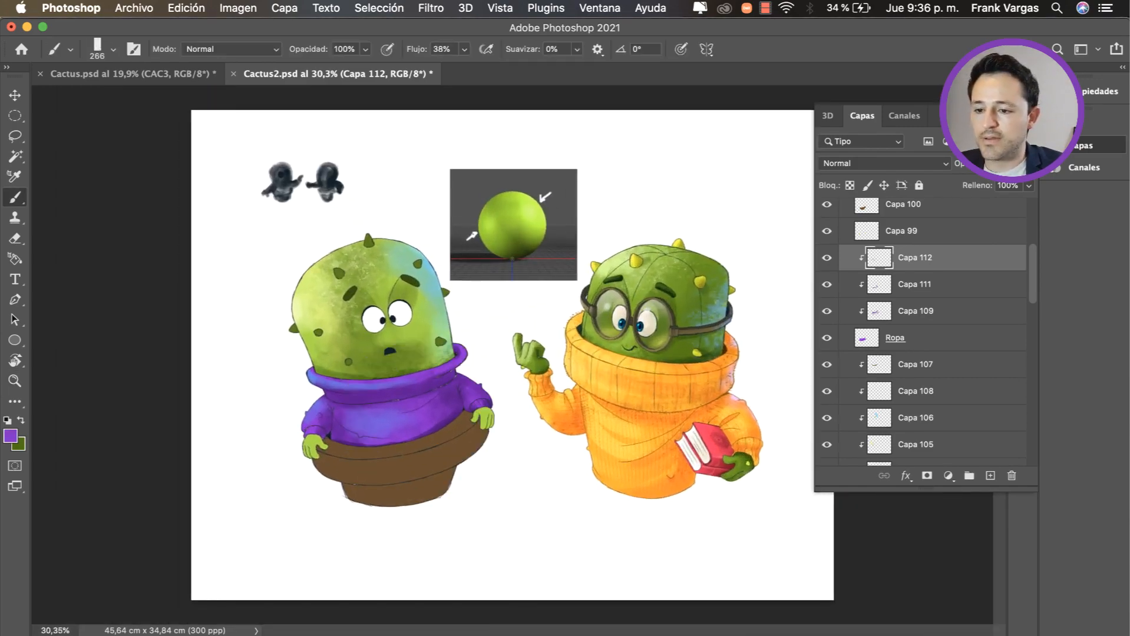
mouse_move(396, 419)
mouse_down()
mouse_move(385, 425)
mouse_move(464, 409)
mouse_up()
key(z)
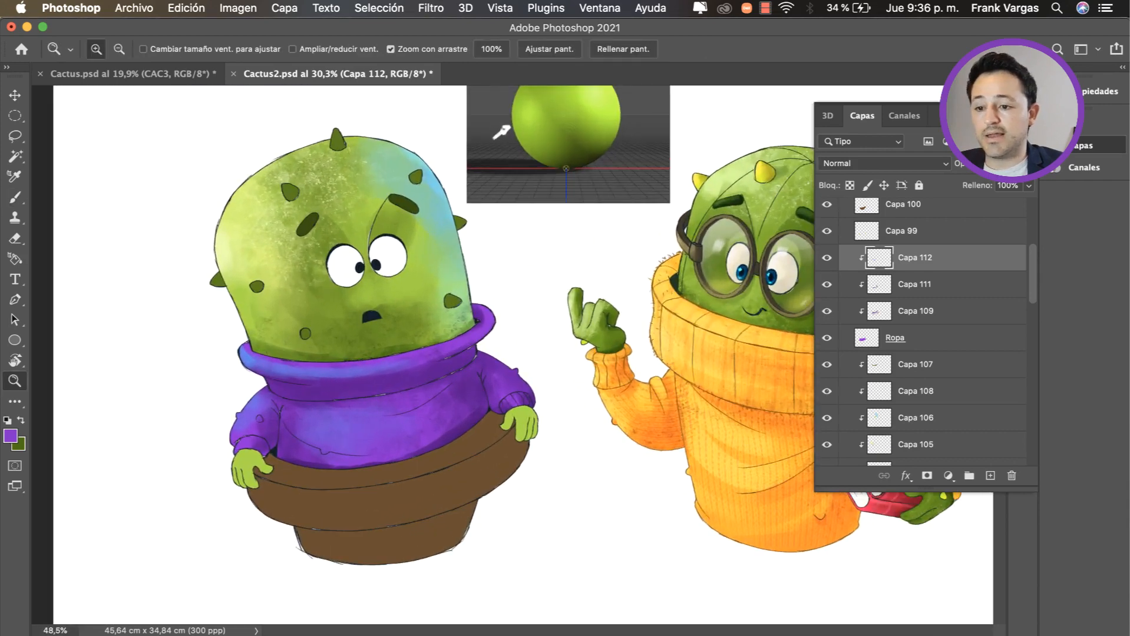
Step: Sample the collar's blue and paint blue light on the shoulder of the sleeve beneath the head's cyan rim light
key(b)
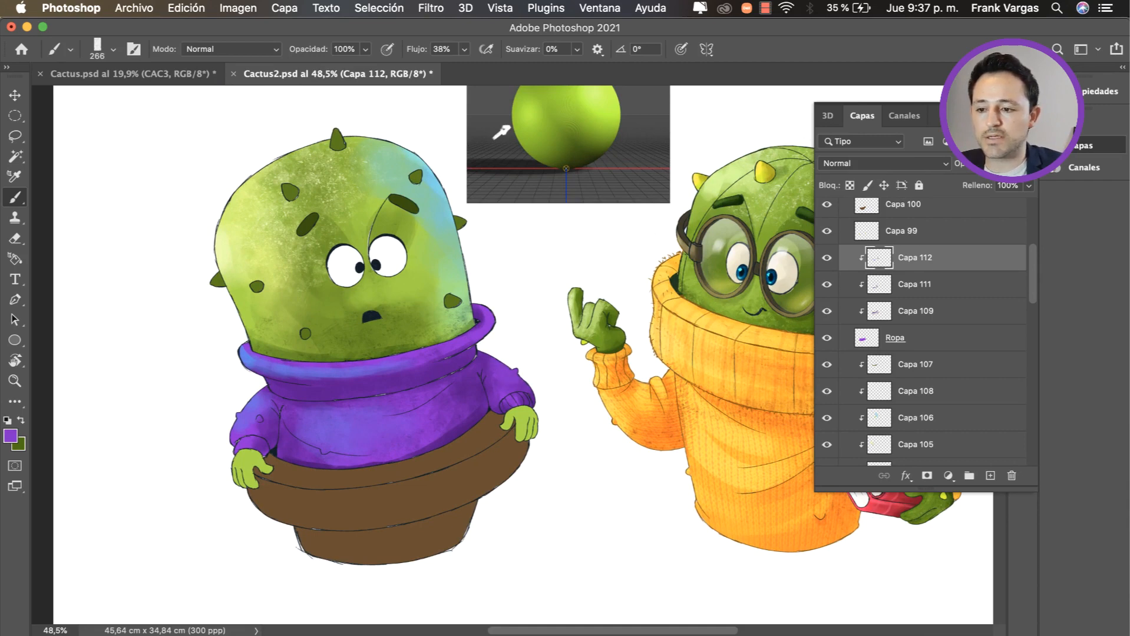
alt+click(246, 356)
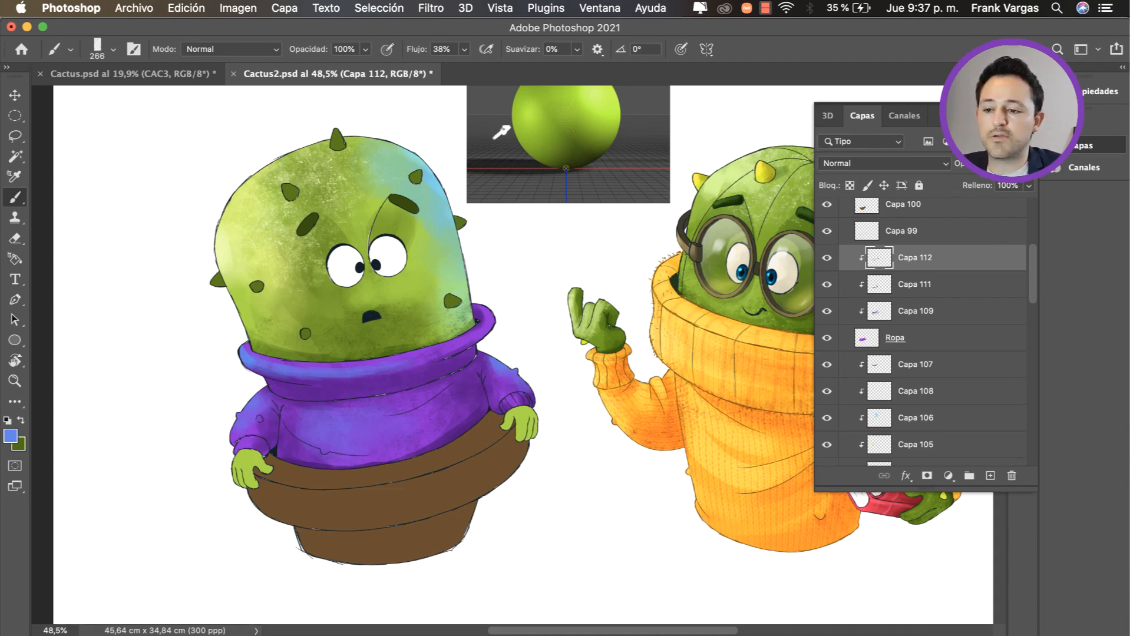
scroll(252, 378, up, 3)
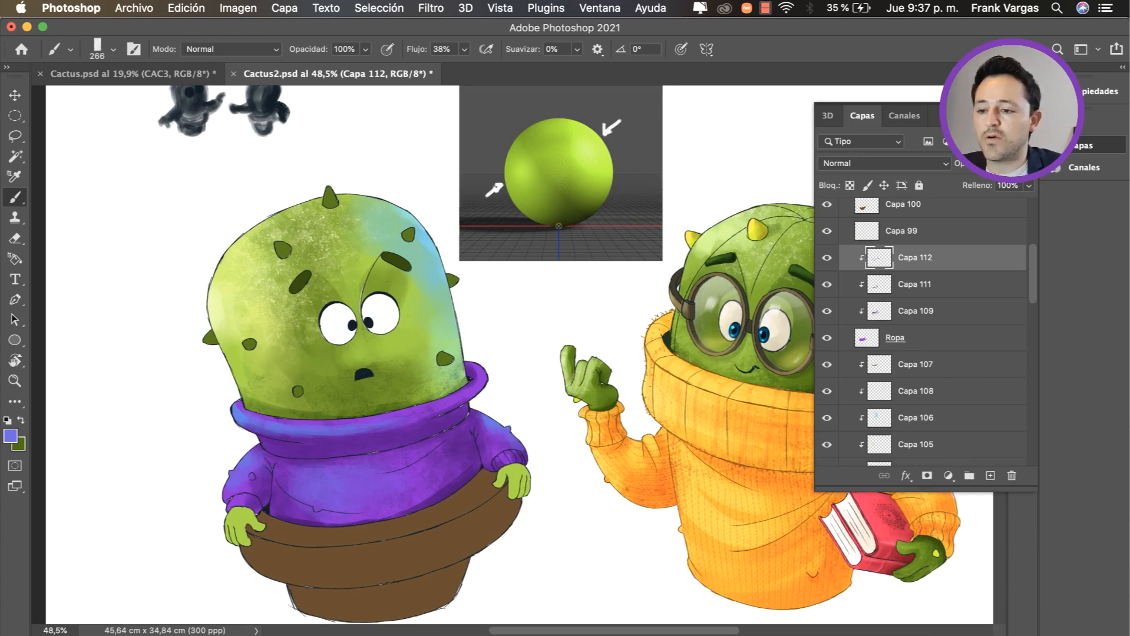
scroll(505, 354, down, 1)
Step: Pick a pale blue, brush highlights on the sleeve beside the blue-lit torso with a 50 px brush, and undo the last strokes
alt+click(250, 437)
ctrl+alt+super+drag(266, 436, 268, 425)
mouse_move(354, 464)
ctrl+alt+super+mouse_down()
mouse_move(355, 479)
mouse_move(250, 439)
mouse_move(245, 424)
ctrl+alt+super+mouse_up()
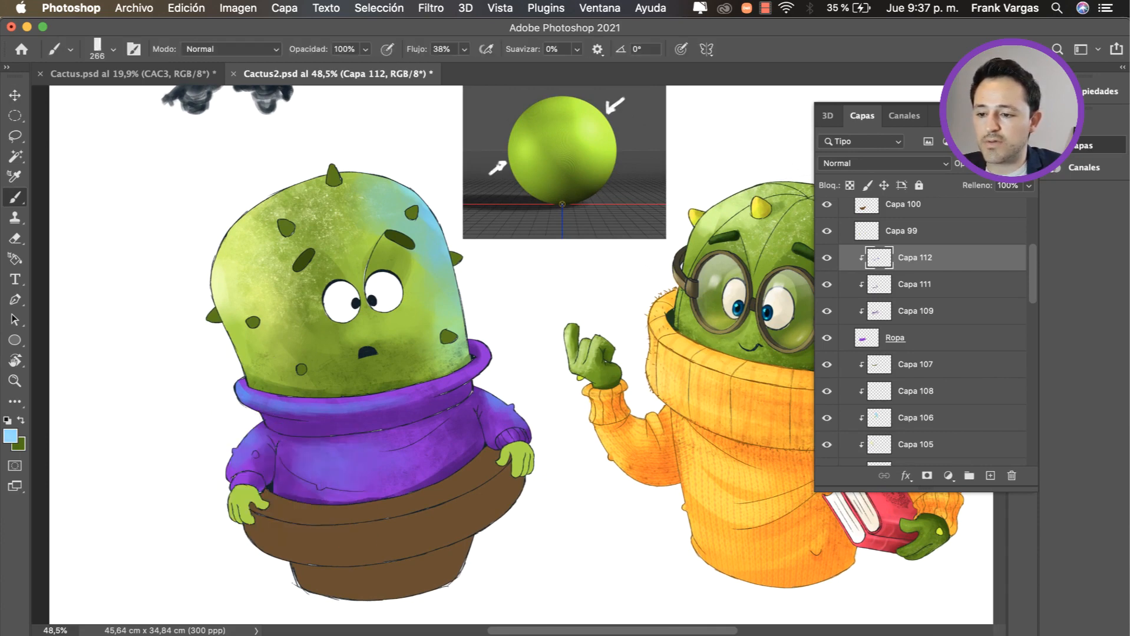
right_click(247, 436)
mouse_move(247, 434)
ctrl+alt+mouse_down()
mouse_move(230, 481)
mouse_move(246, 474)
ctrl+alt+mouse_up()
key(super+z)
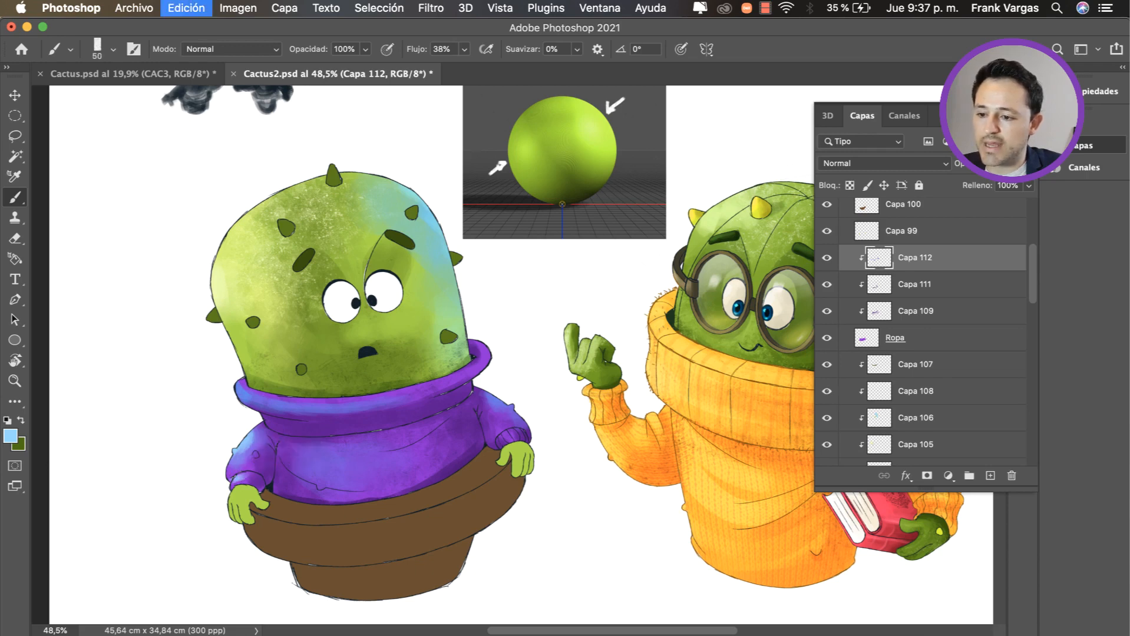
key(super+z)
key(super+z)
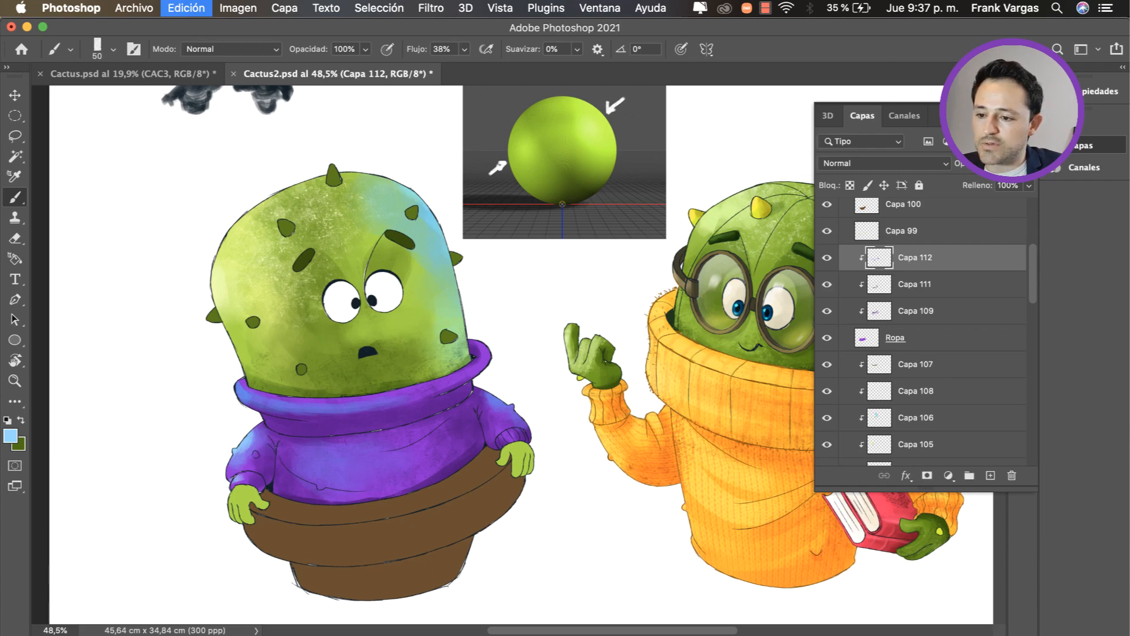
Step: Paint pale blue highlights on the blue-lit end of the collar with a brush of about 84 px, and undo the last stroke
mouse_move(238, 479)
mouse_down()
mouse_move(229, 464)
mouse_move(261, 440)
mouse_up()
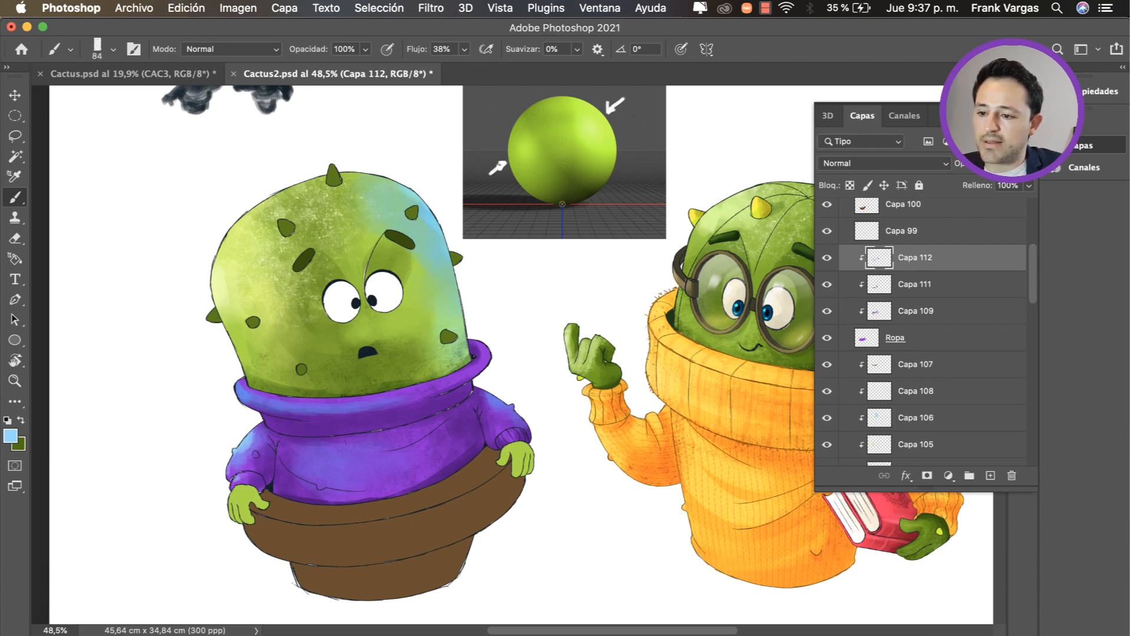
drag(238, 381, 239, 386)
mouse_move(238, 381)
mouse_down()
mouse_move(271, 406)
mouse_move(314, 409)
mouse_move(272, 427)
mouse_move(280, 458)
mouse_move(287, 441)
mouse_up()
key(super+z)
right_click(274, 431)
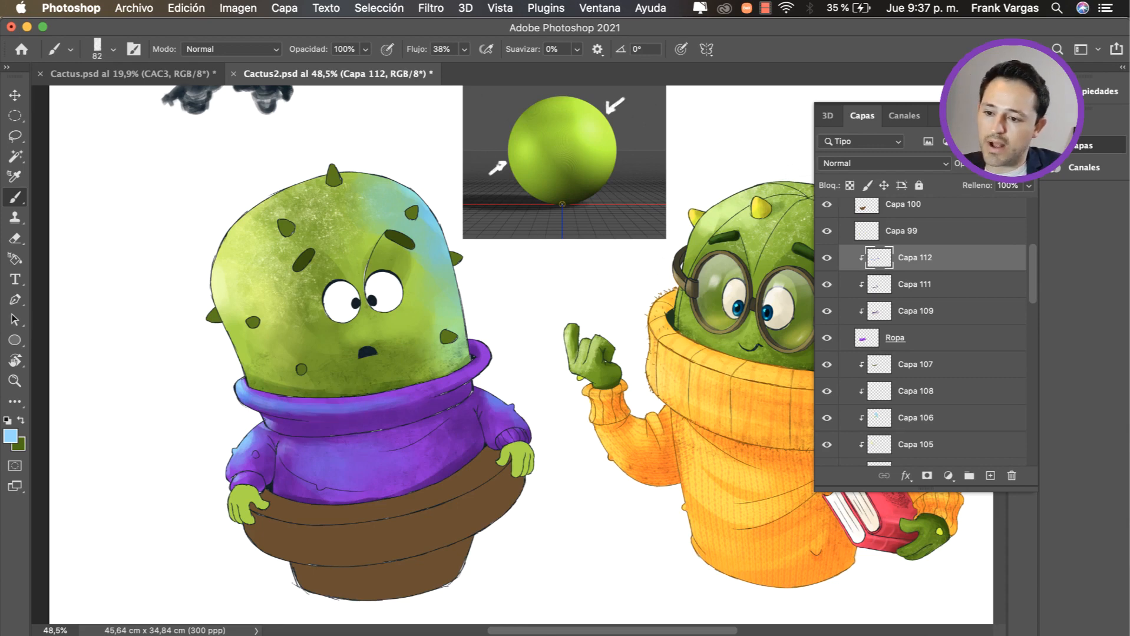
key(z)
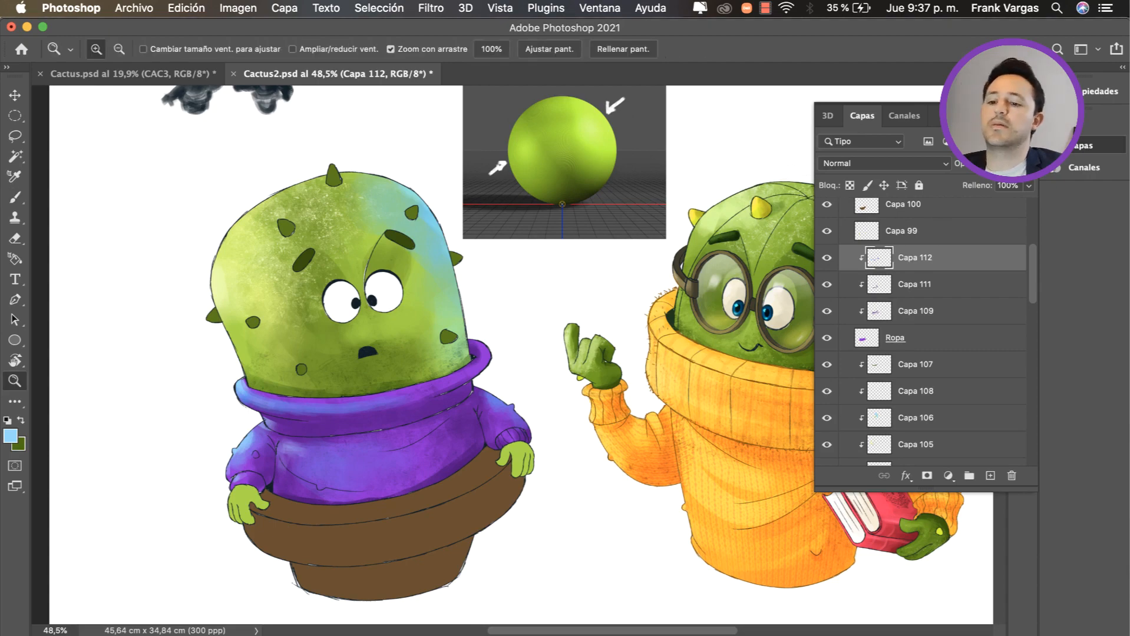
mouse_move(365, 383)
mouse_down()
mouse_move(276, 383)
mouse_move(330, 383)
mouse_up()
key(b)
alt+click(349, 418)
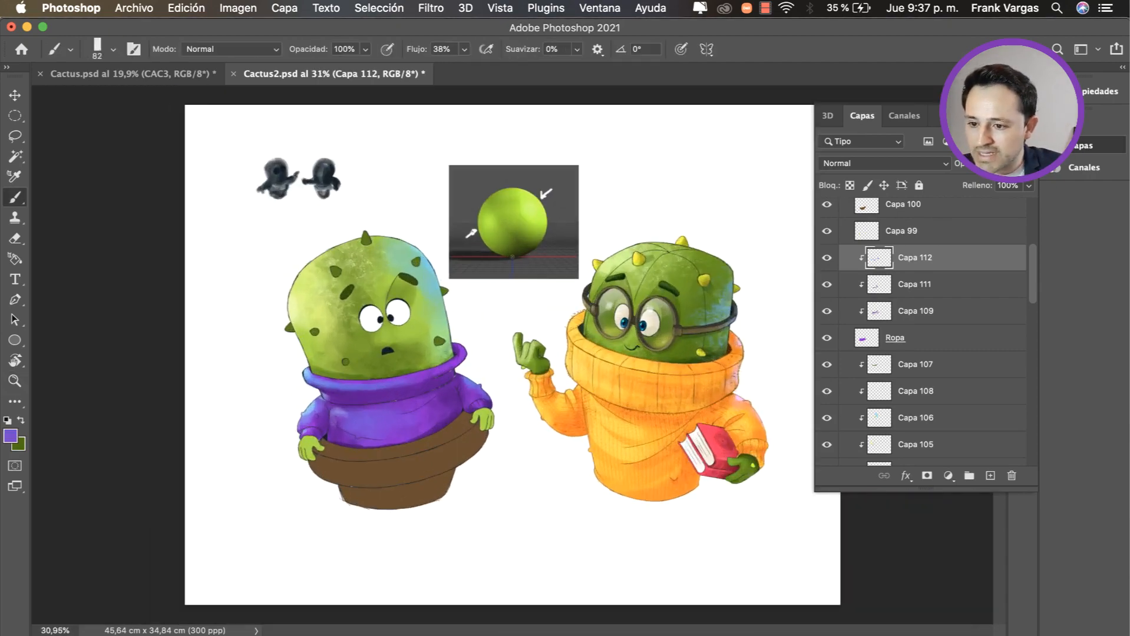
key(z)
mouse_move(456, 412)
mouse_down()
mouse_move(383, 411)
mouse_move(474, 411)
mouse_up()
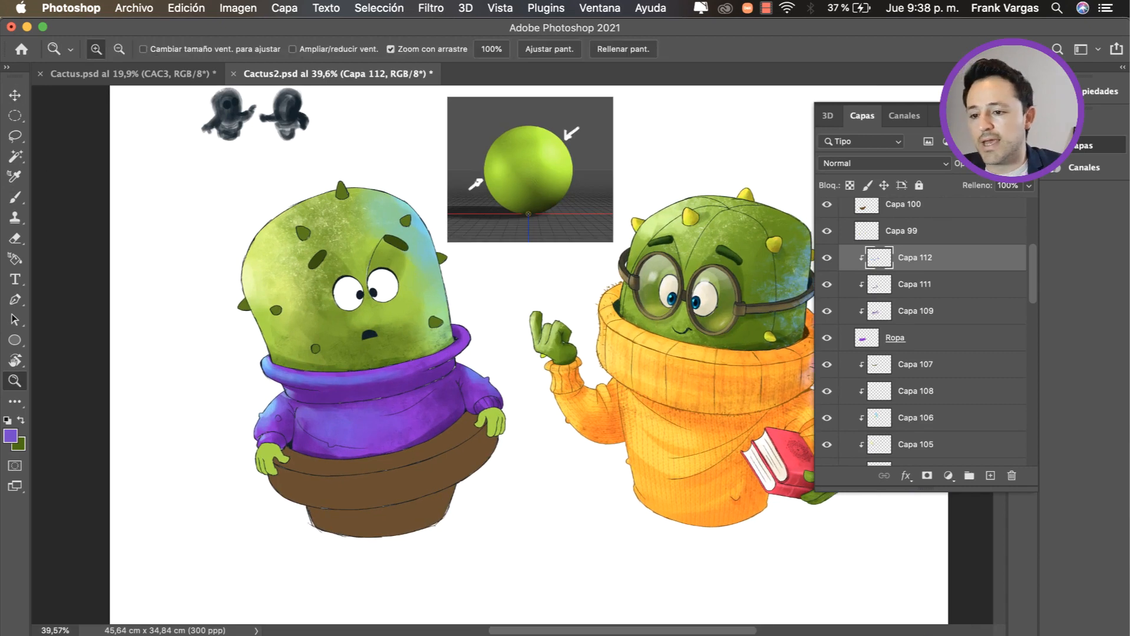
Step: Select the brown pot's layer, add a new layer for its shading, and clip it to Capa 99
key(v)
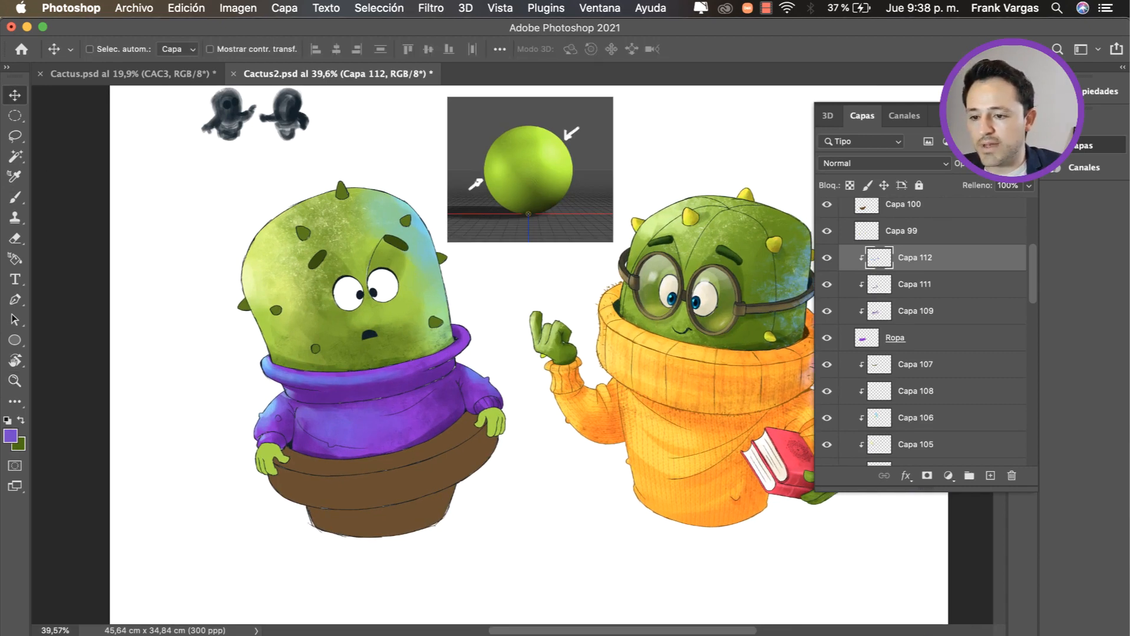
click(916, 311)
key(b)
key(c)
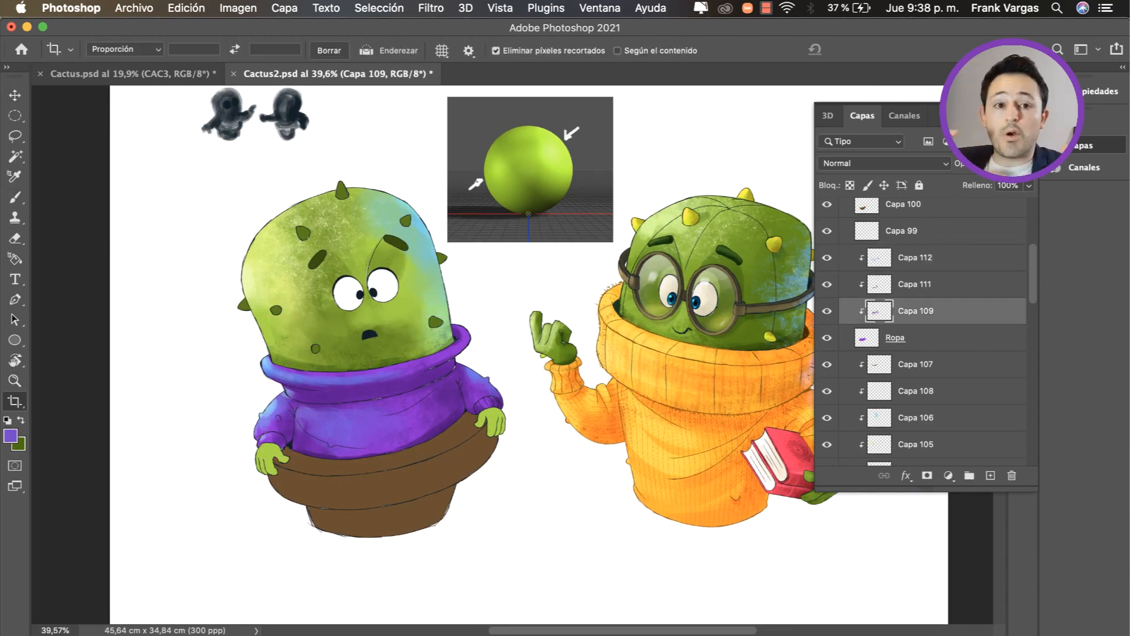
key(v)
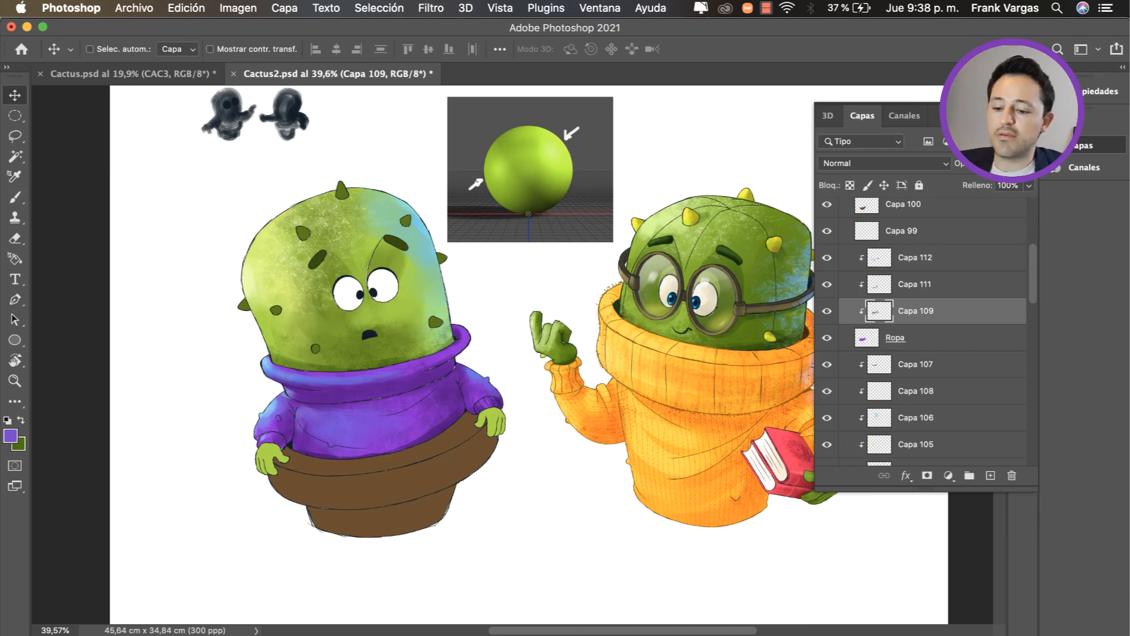
super+click(383, 487)
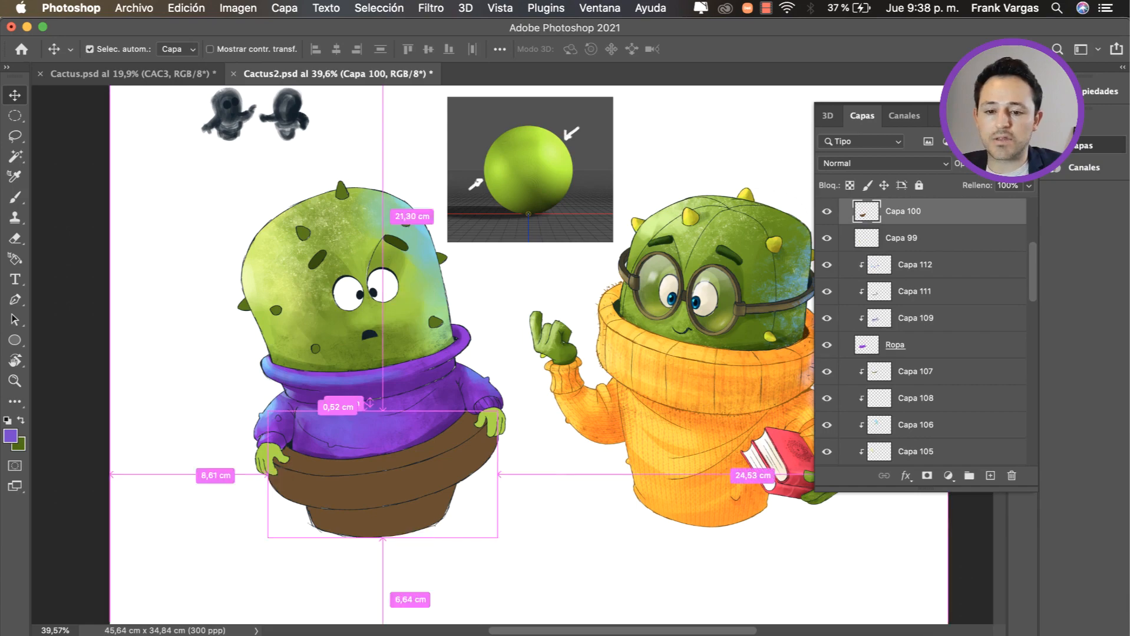
super+click(990, 476)
drag(353, 454, 453, 454)
click(910, 262)
alt+click(910, 252)
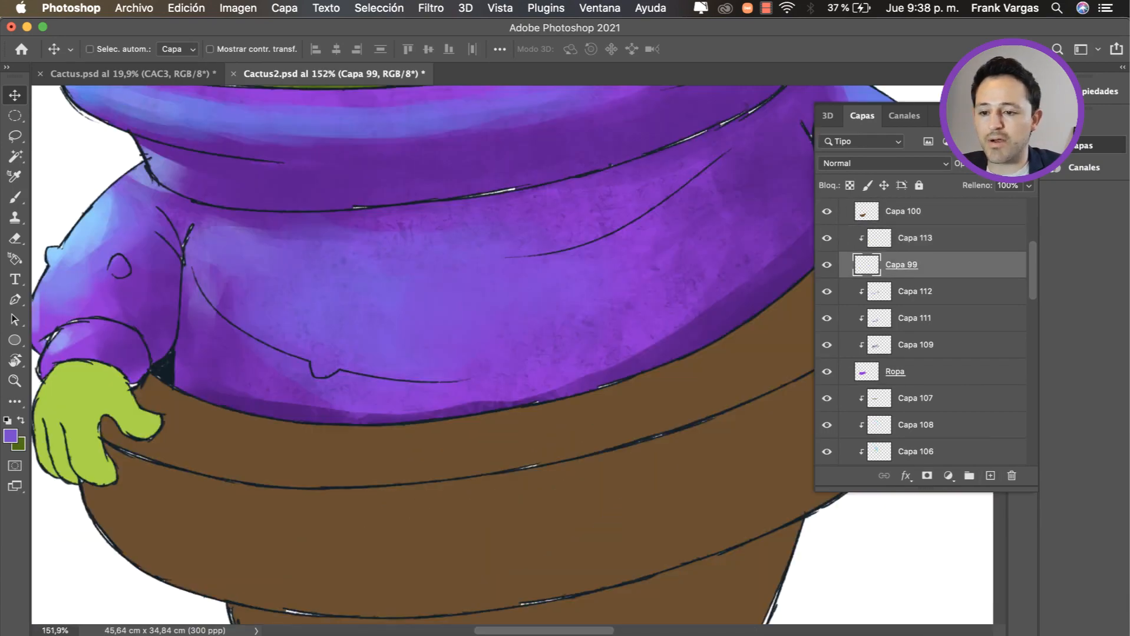
Step: On the clipped layer Capa 113, pick a dark brown and try shading the pot with a 238 px brush
drag(518, 395, 332, 373)
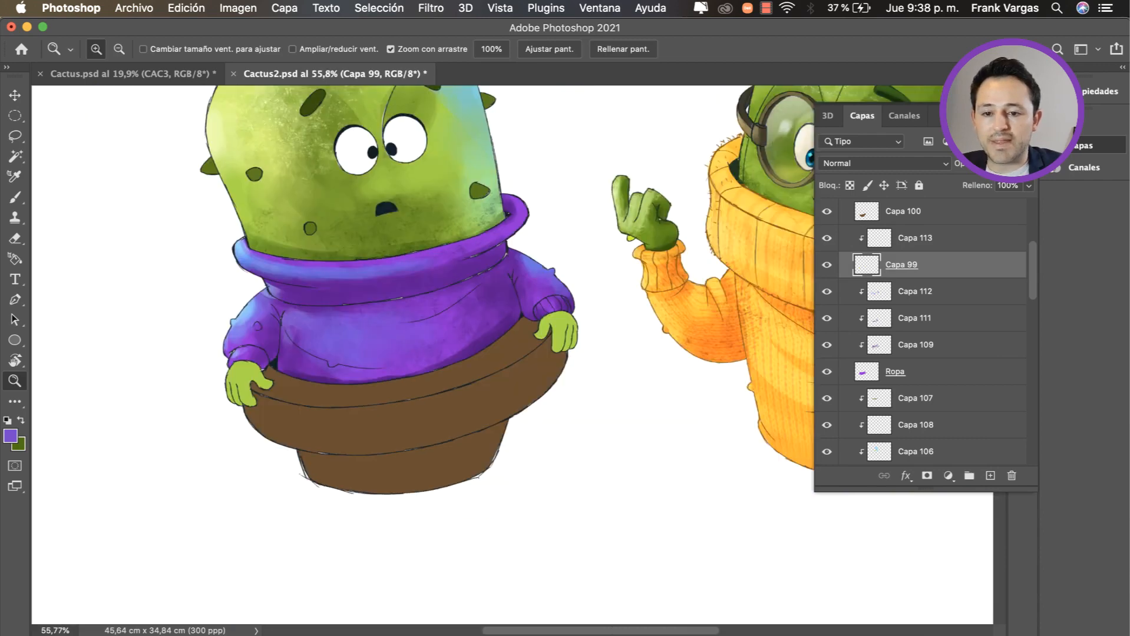
click(915, 238)
mouse_move(524, 378)
mouse_down()
mouse_move(533, 464)
mouse_move(553, 410)
mouse_move(574, 410)
mouse_up()
key(b)
alt+click(527, 423)
alt+click(578, 407)
alt+click(546, 415)
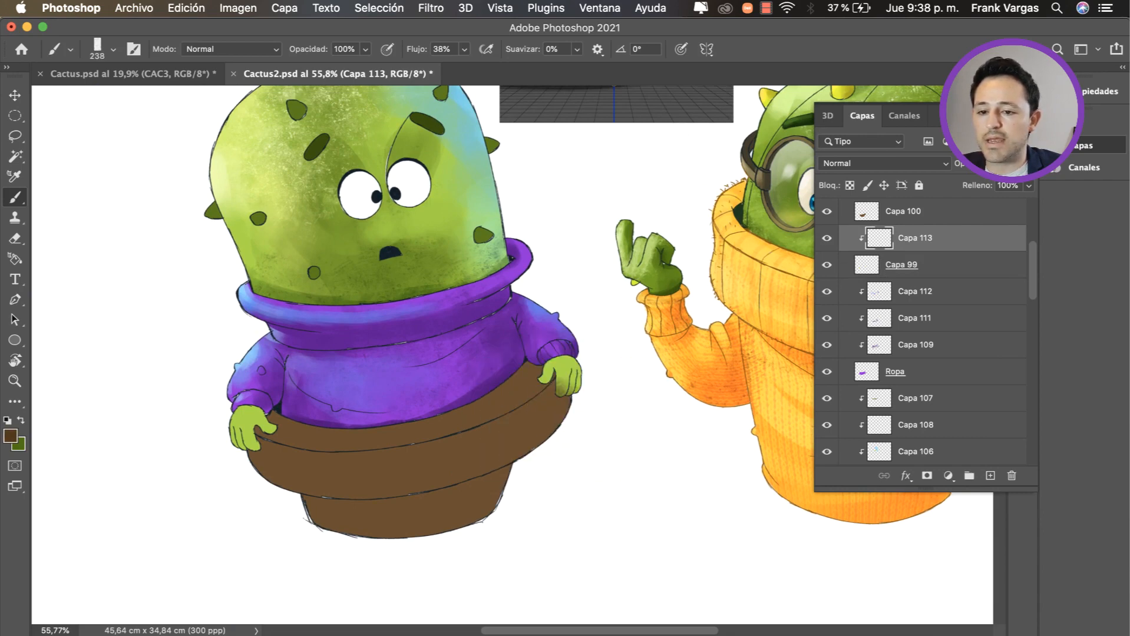
Step: Move Capa 113 above the pot's layer, Capa 100, and clip it to that layer
key(v)
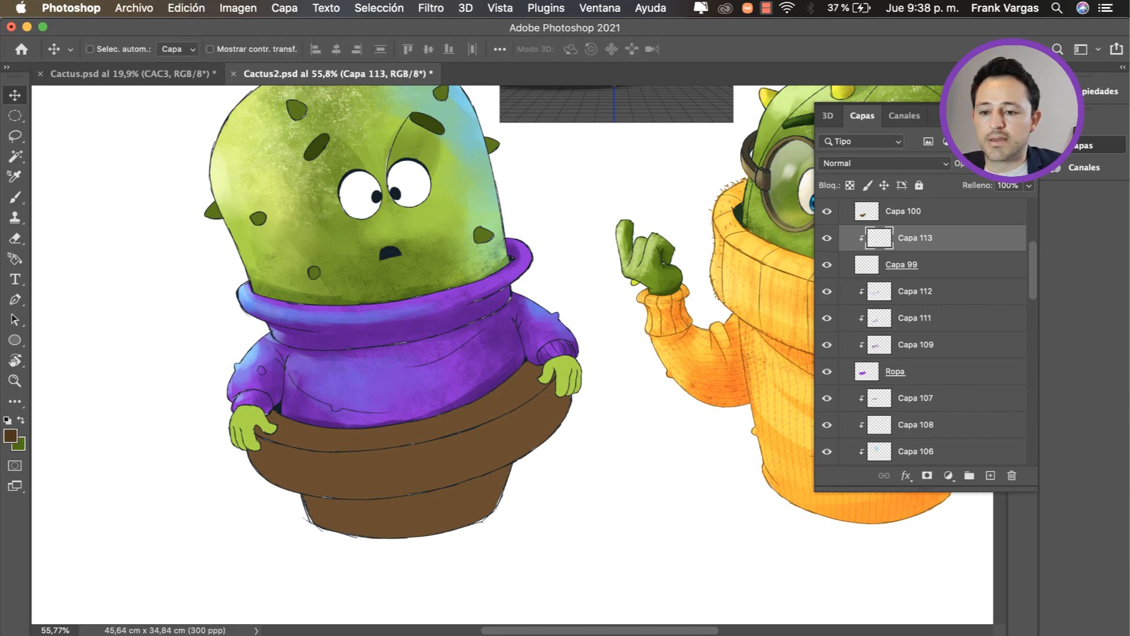
super+click(483, 442)
drag(938, 238, 938, 211)
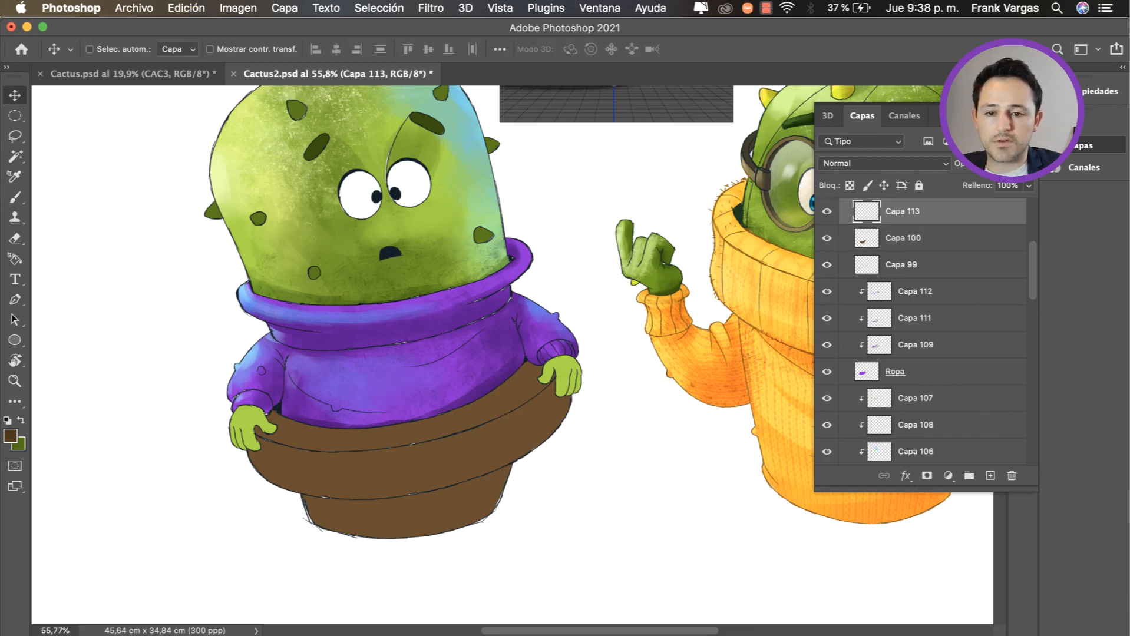
key(super+alt+g)
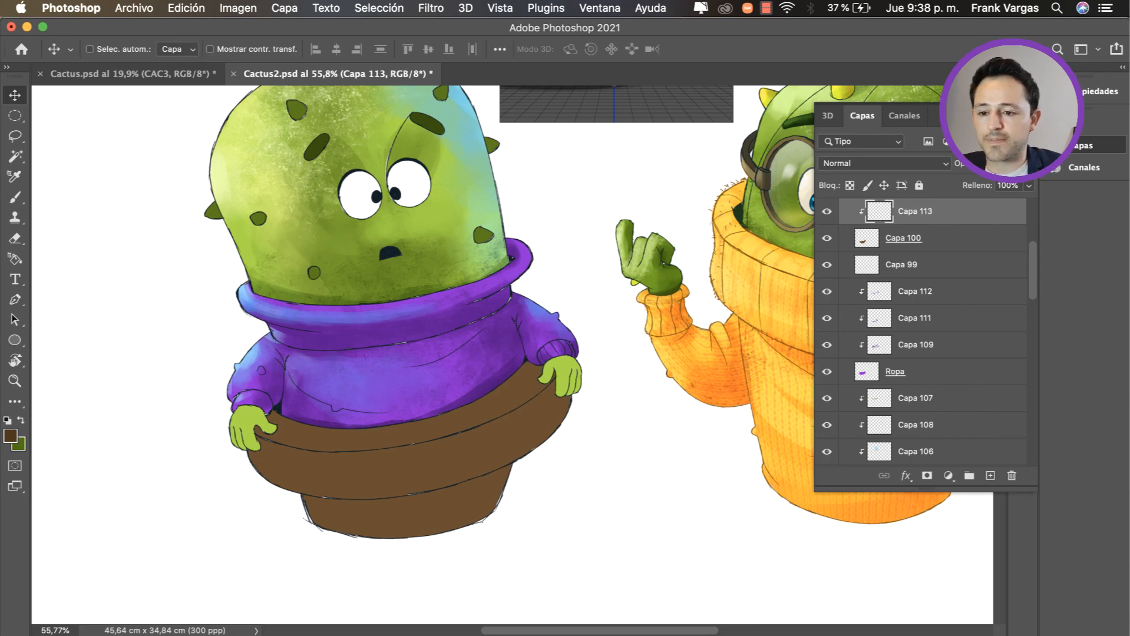
Step: Brush dark brown shading along the pot's middle band with the 238 px brush, undoing unwanted strokes
key(b)
mouse_move(539, 424)
mouse_down()
mouse_move(443, 486)
mouse_move(548, 418)
mouse_up()
key(super+z)
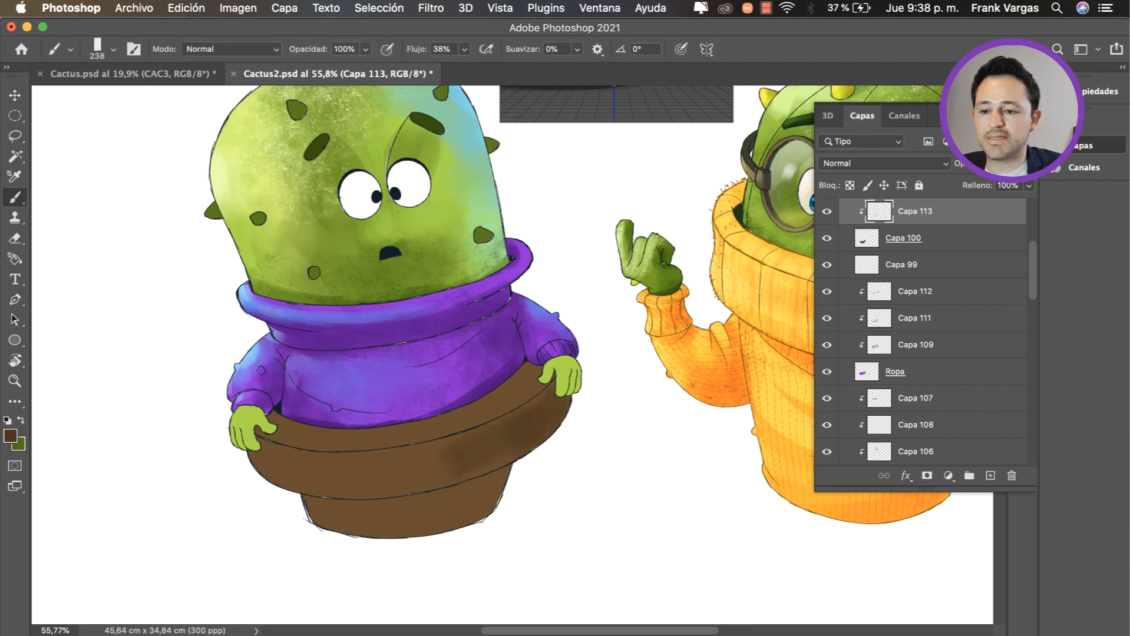
drag(478, 466, 539, 426)
mouse_move(423, 455)
mouse_down()
mouse_move(356, 476)
mouse_move(281, 478)
mouse_move(306, 484)
mouse_move(264, 471)
mouse_up()
key(super+z)
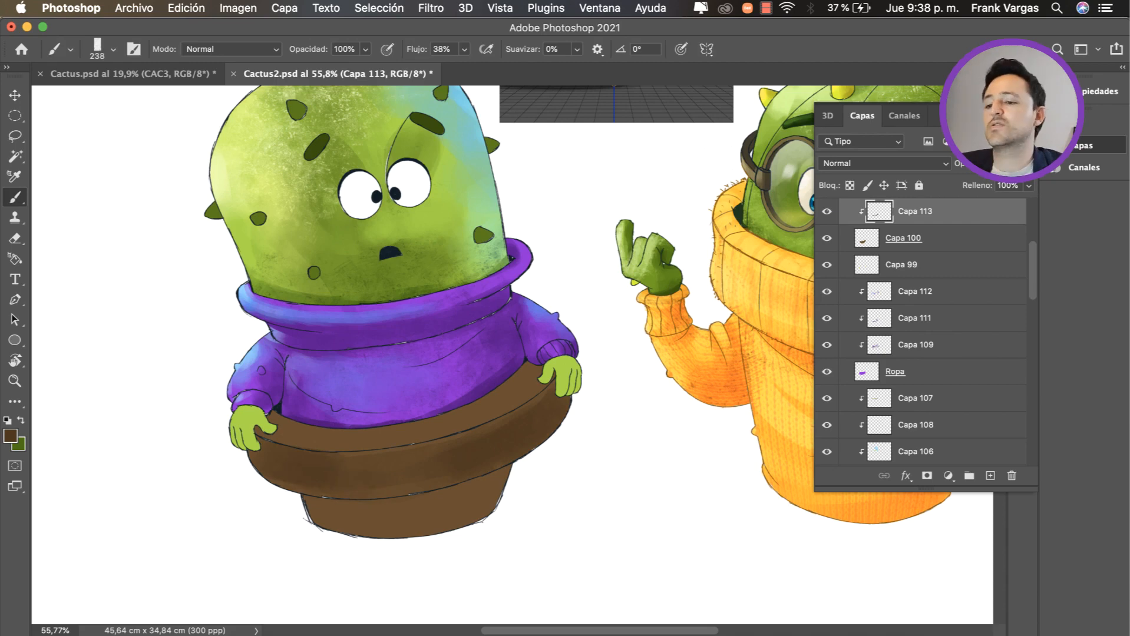
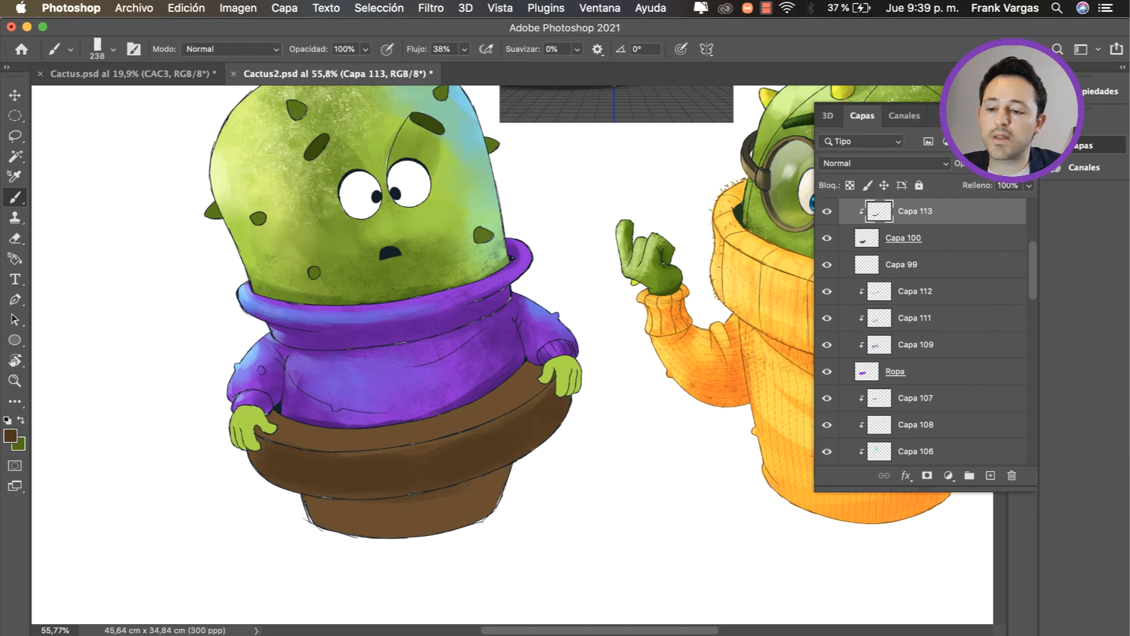
Step: Brush dark brown shading over the pot's base, middle band and upper rim on Capa 113
drag(495, 482, 406, 530)
mouse_move(536, 366)
mouse_down()
mouse_move(478, 417)
mouse_move(375, 442)
mouse_up()
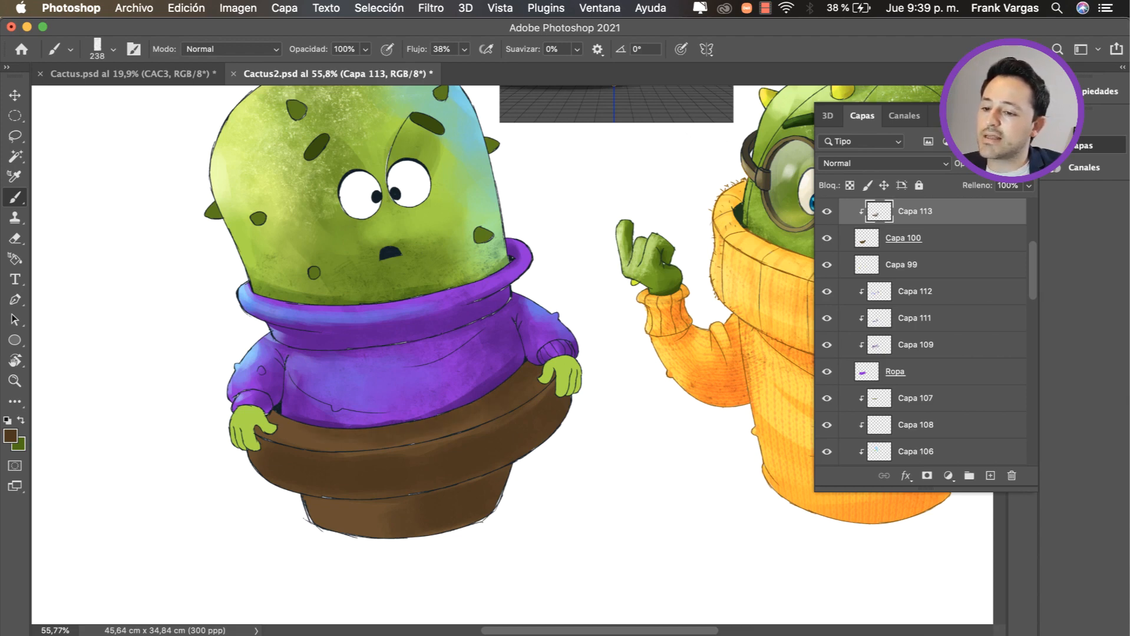
mouse_move(331, 444)
mouse_down()
mouse_move(316, 412)
mouse_move(304, 441)
mouse_move(286, 441)
mouse_move(358, 453)
mouse_up()
key(z)
drag(265, 424, 413, 443)
key(super+z)
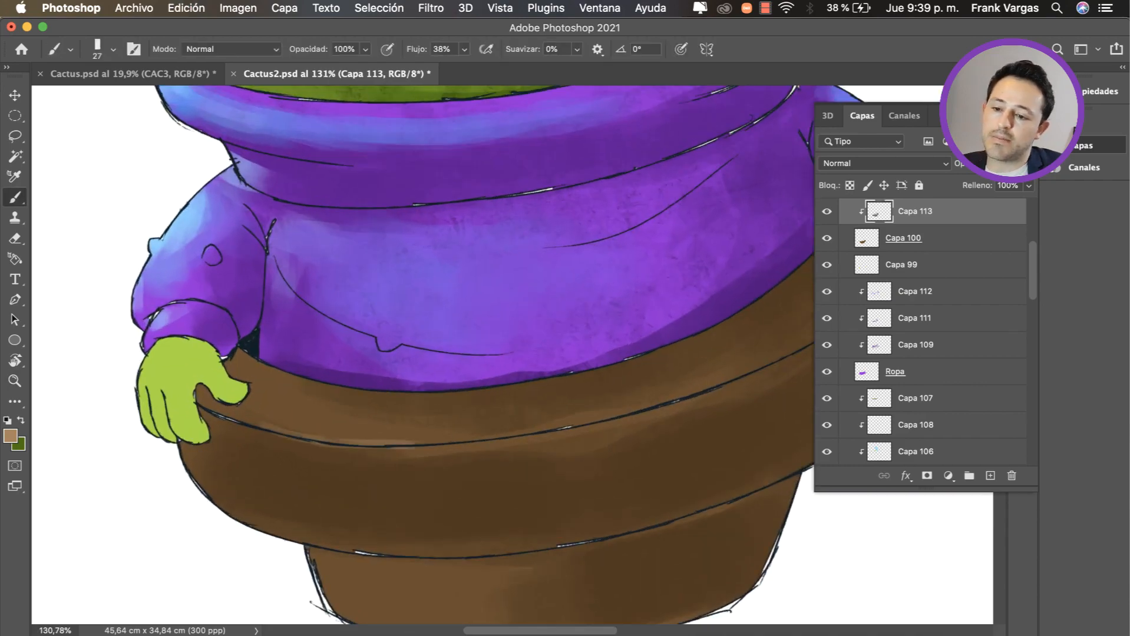
Step: Paint a thin light brown highlight along the lower edge of the pot's upper rim, starting with a 27 px brush
mouse_move(339, 440)
mouse_down()
mouse_move(455, 438)
mouse_move(624, 412)
mouse_move(483, 453)
mouse_move(562, 433)
mouse_up()
key(space)
key(super+z)
mouse_move(489, 452)
mouse_down()
mouse_move(604, 417)
mouse_move(701, 366)
mouse_up()
key(super+space)
drag(624, 400, 471, 408)
drag(427, 439, 533, 436)
key(space)
drag(618, 406, 444, 427)
Step: Brush a darker brown shadow on the pot's base beneath the middle band, using a 90 px brush
drag(564, 466, 572, 466)
drag(644, 491, 637, 521)
alt+click(631, 500)
ctrl+alt+super+click(637, 512)
mouse_move(669, 473)
mouse_down()
mouse_move(681, 472)
mouse_move(642, 485)
mouse_move(649, 509)
mouse_up()
mouse_move(659, 467)
mouse_down()
mouse_move(586, 504)
mouse_move(494, 520)
mouse_up()
key(super+z)
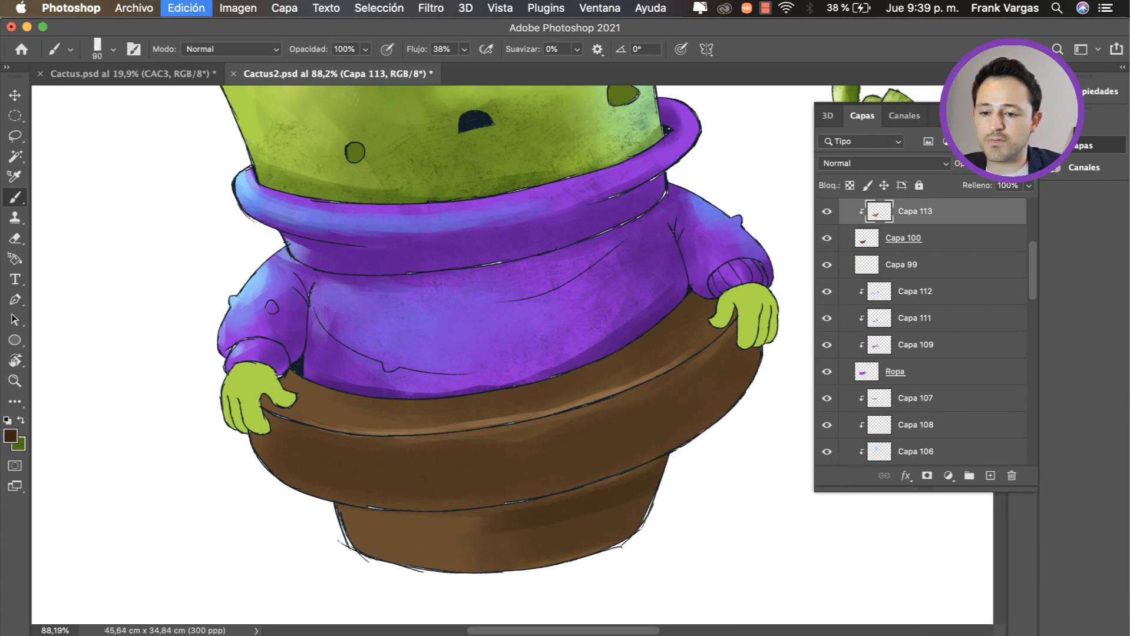
drag(655, 471, 502, 517)
drag(649, 483, 586, 504)
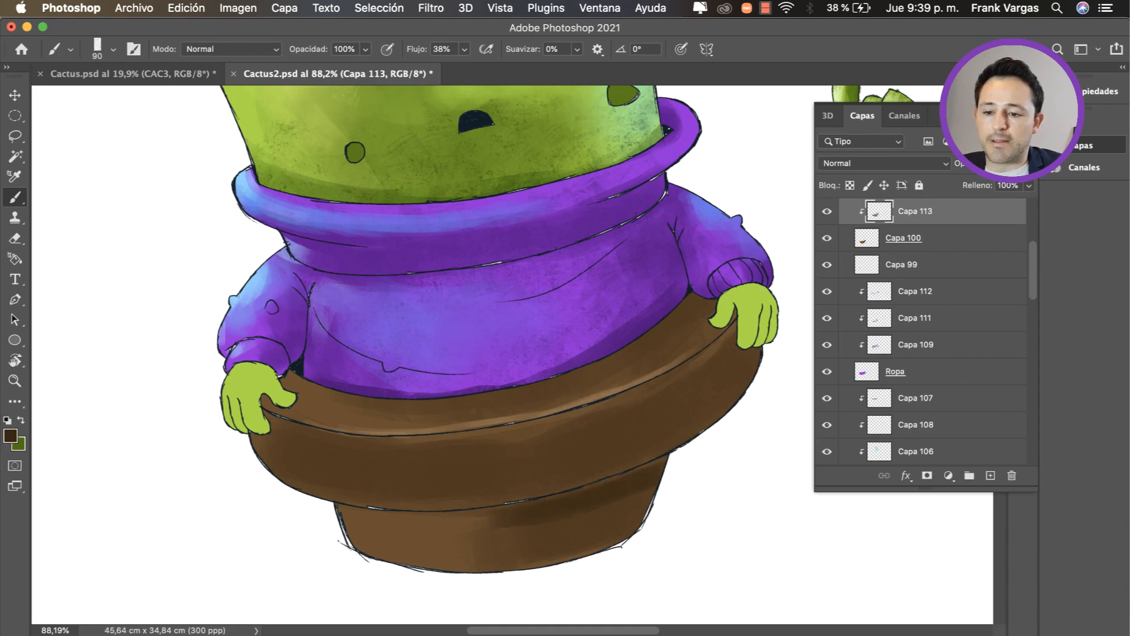
drag(652, 480, 580, 551)
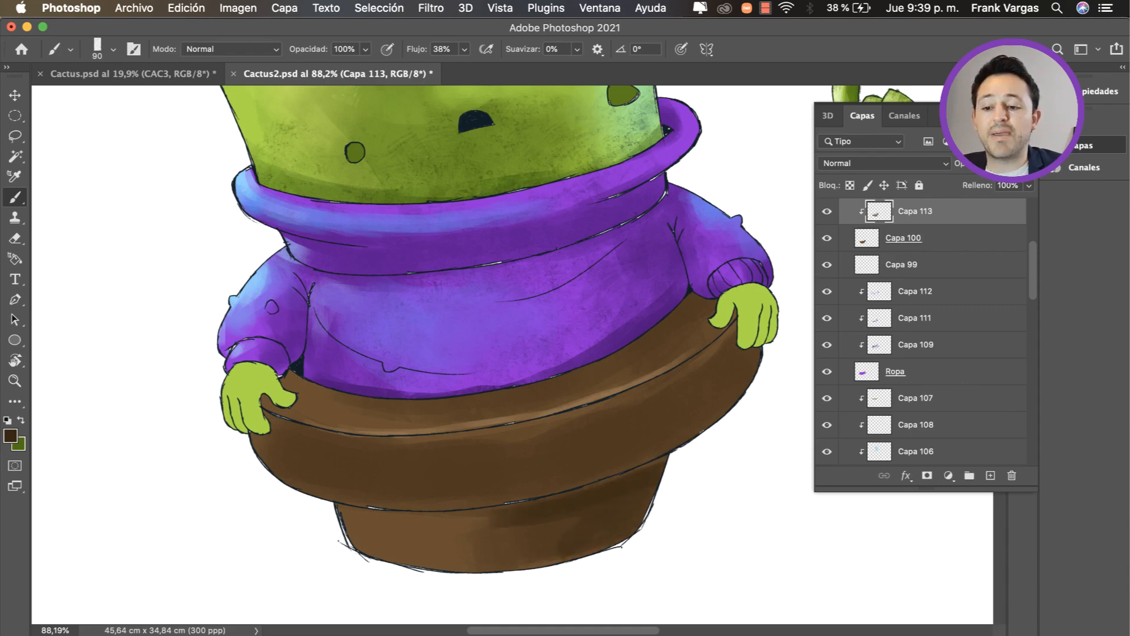
drag(630, 501, 561, 535)
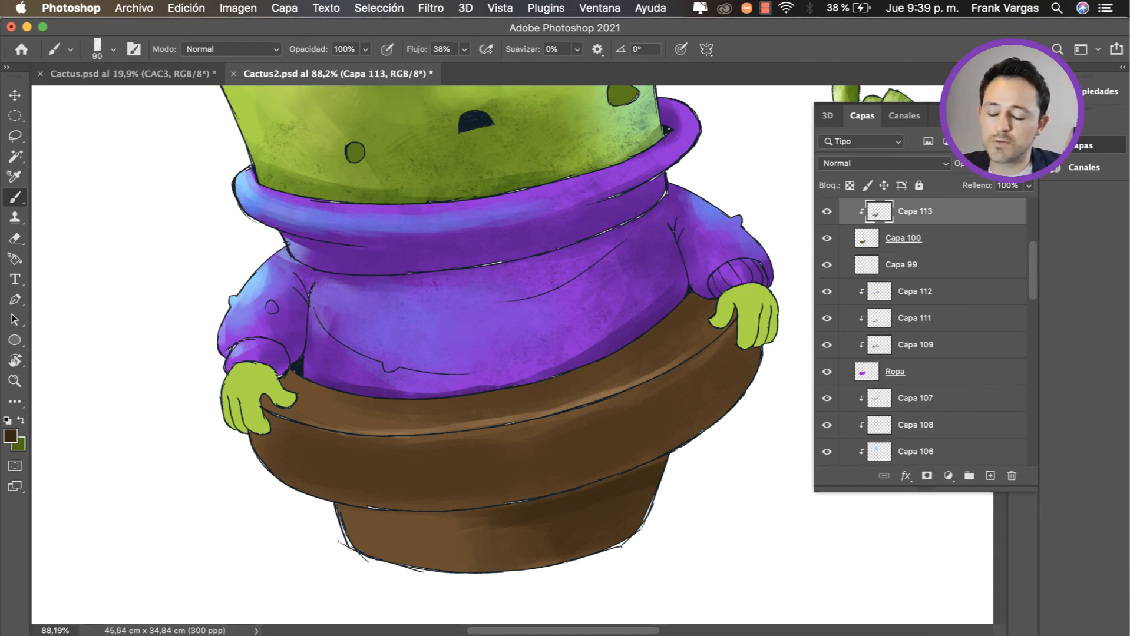
key(z)
drag(581, 464, 524, 465)
key(b)
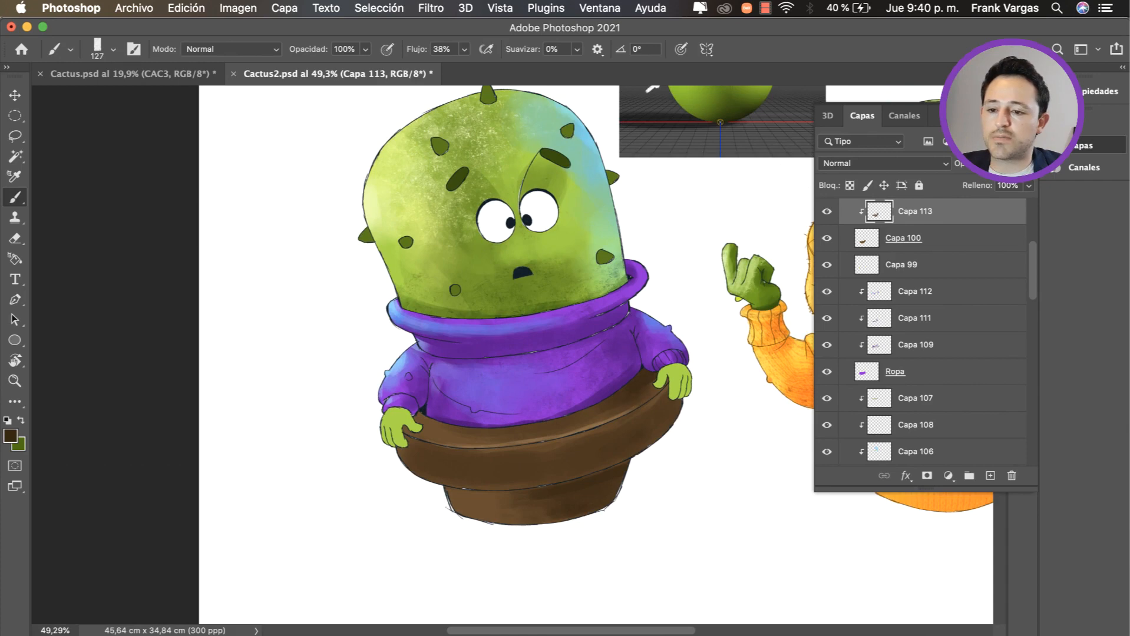
Step: Select the purple sweater's clipped layer Capa 111 and enlarge the brush to 268 px
key(z)
drag(600, 486, 552, 486)
drag(351, 489, 393, 489)
key(b)
key(v)
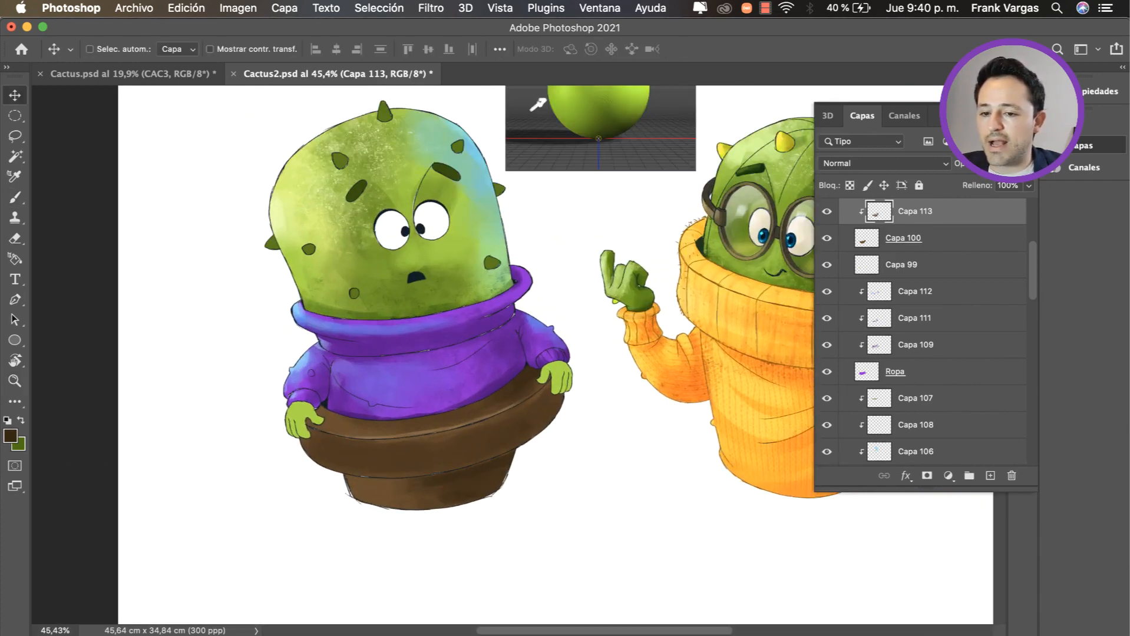
super+click(483, 388)
key(b)
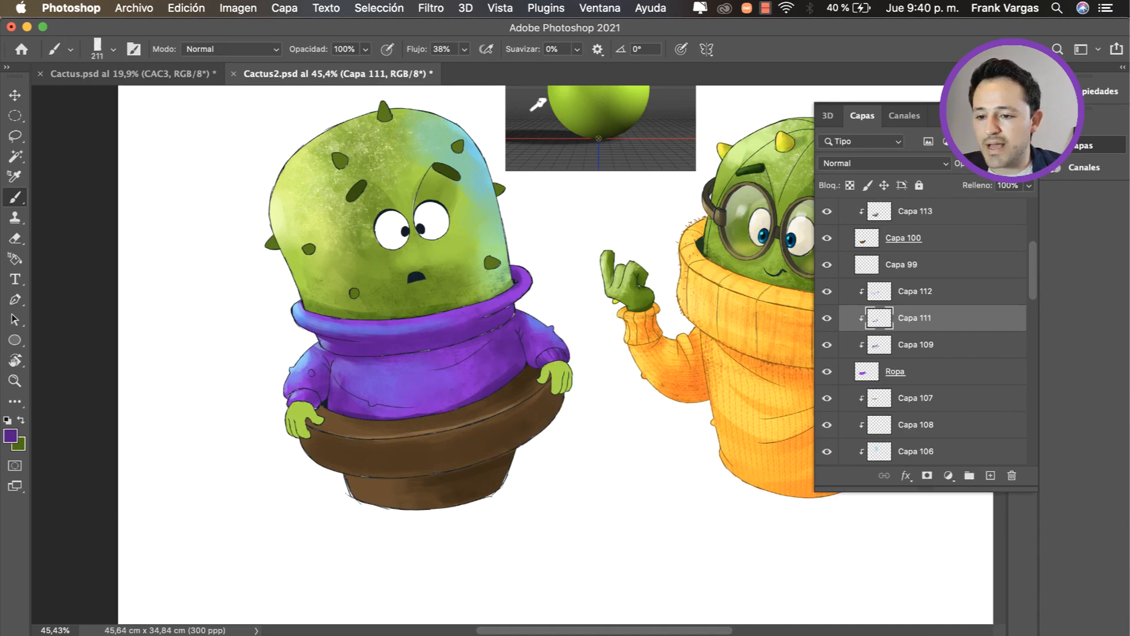
ctrl+alt+drag(502, 382, 512, 382)
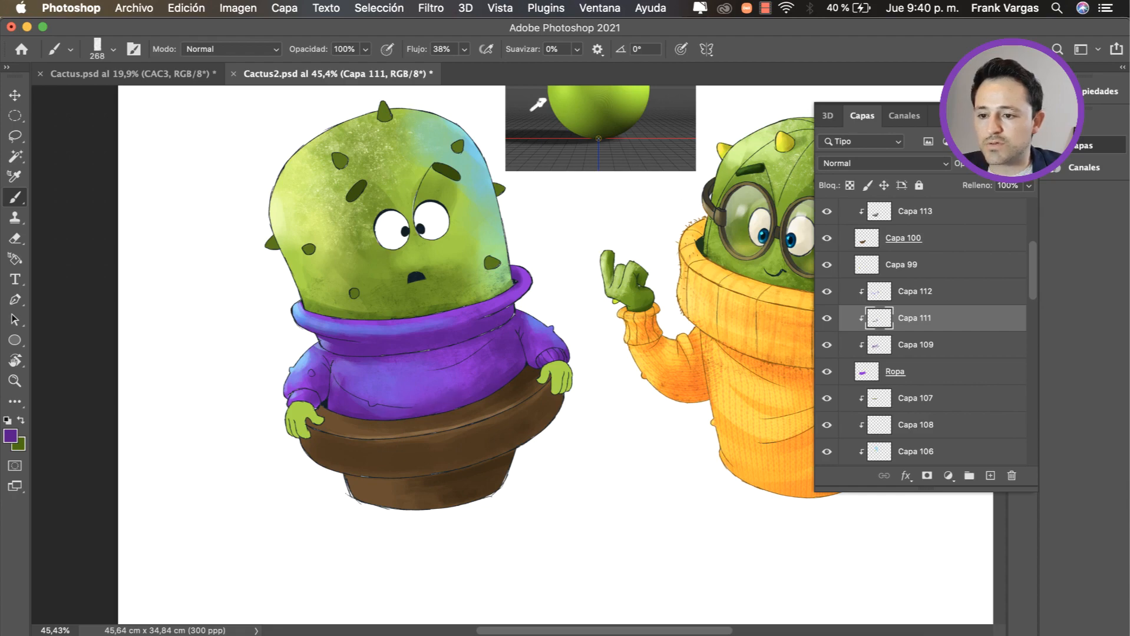
key(z)
mouse_move(508, 384)
mouse_down()
mouse_move(450, 386)
mouse_move(482, 386)
mouse_up()
key(v)
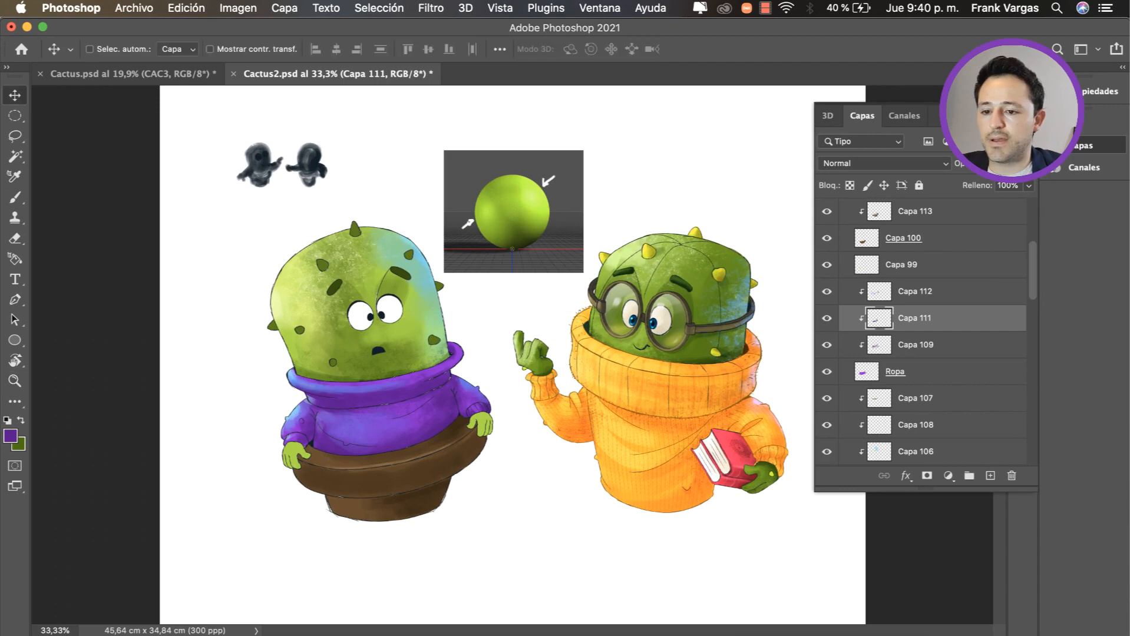
Step: Select the sphere reference layer Capa 96, switch to Chrome and search Google Images for "textura de sueter"
scroll(921, 330, up, 5)
drag(511, 258, 511, 257)
key(z)
key(v)
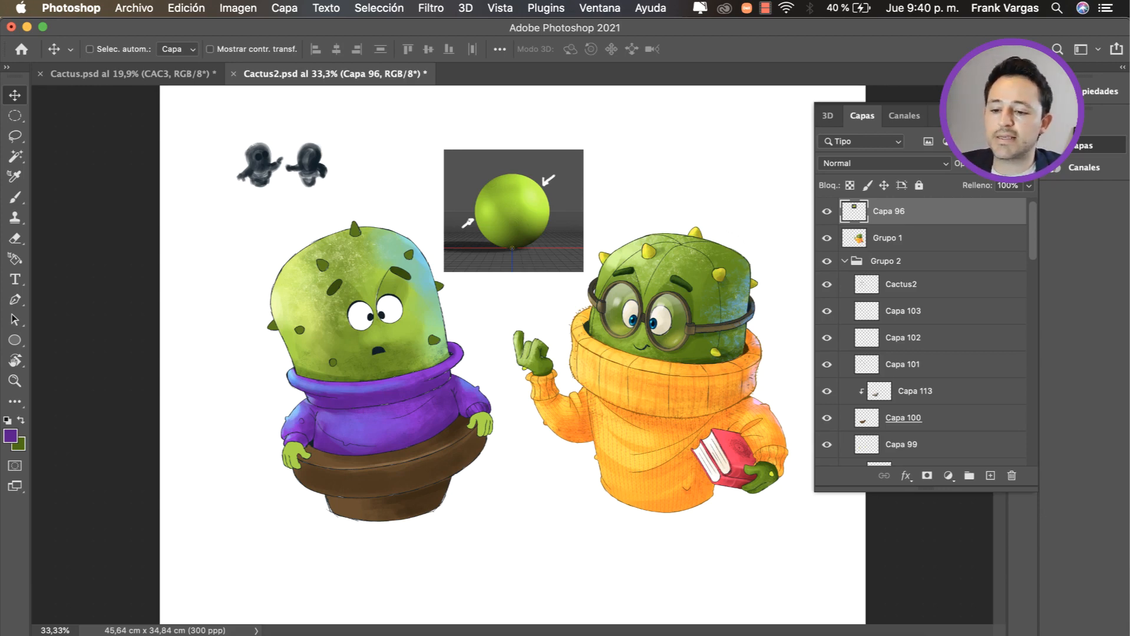
click(510, 631)
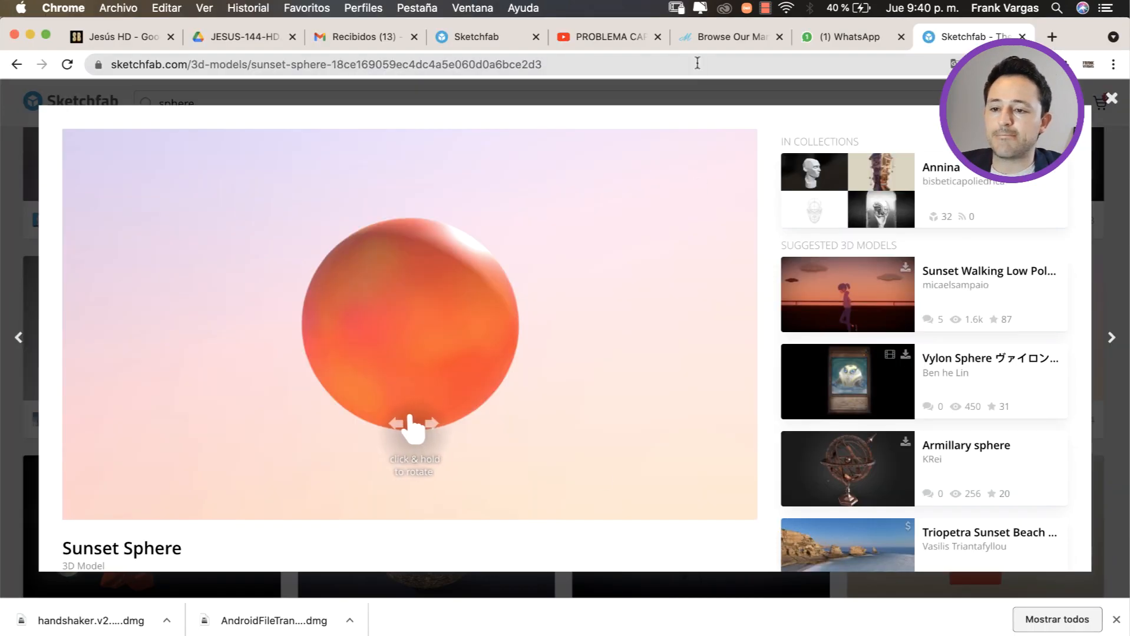
click(703, 68)
text(te.google.com)
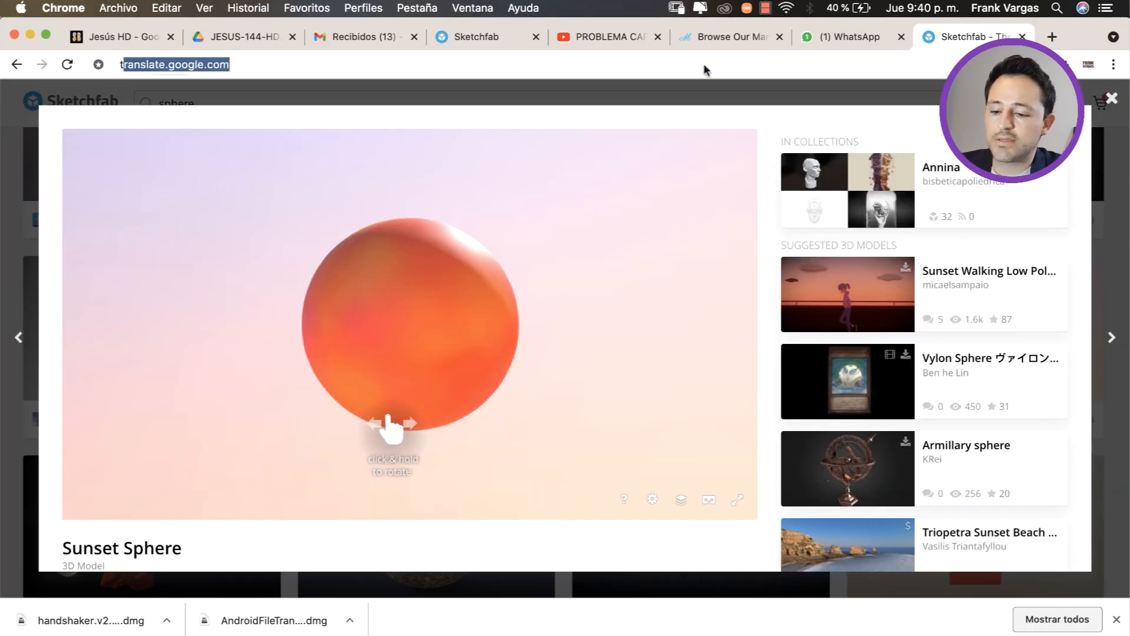
click(258, 179)
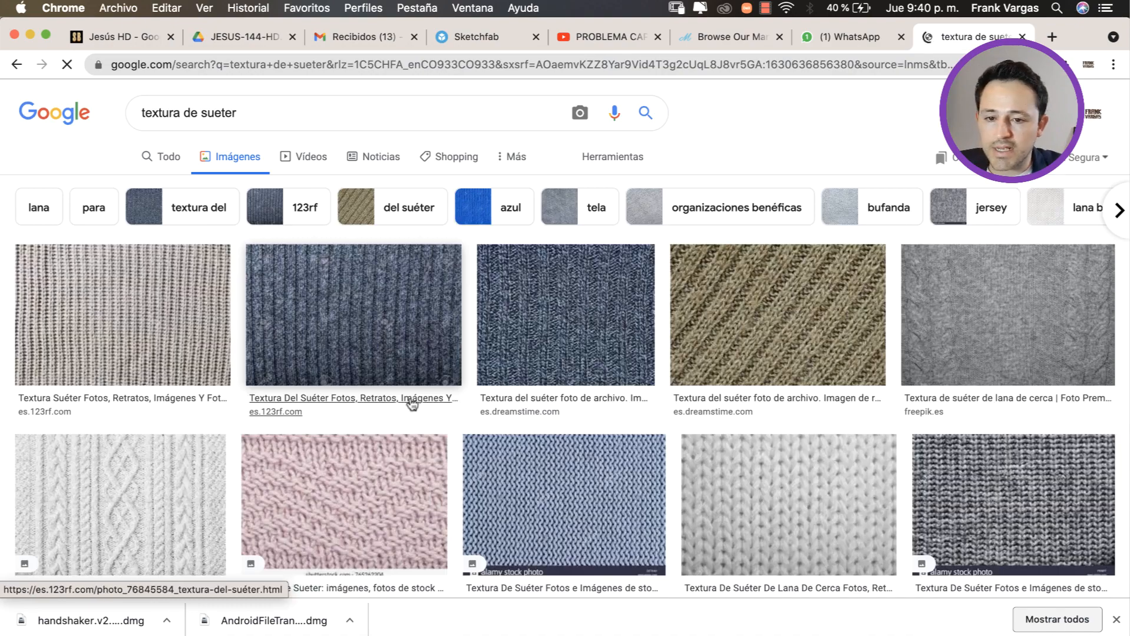
Step: Browse the sweater texture results and open the beige ribbed knit image from 123RF
scroll(469, 340, down, 1)
click(995, 290)
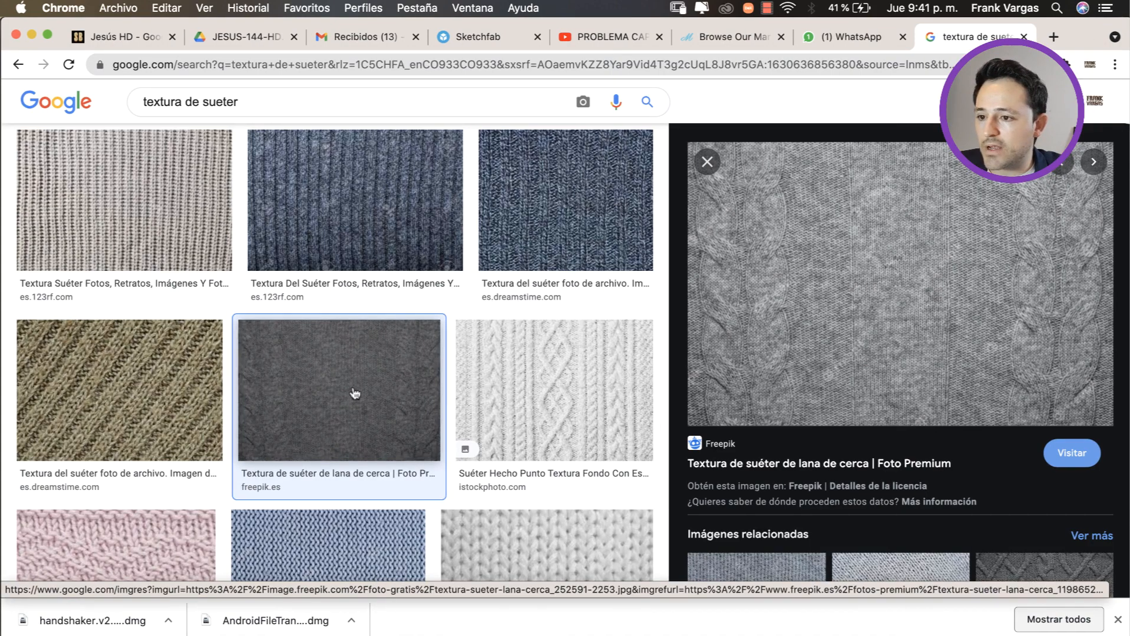
scroll(355, 396, down, 2)
scroll(353, 334, up, 5)
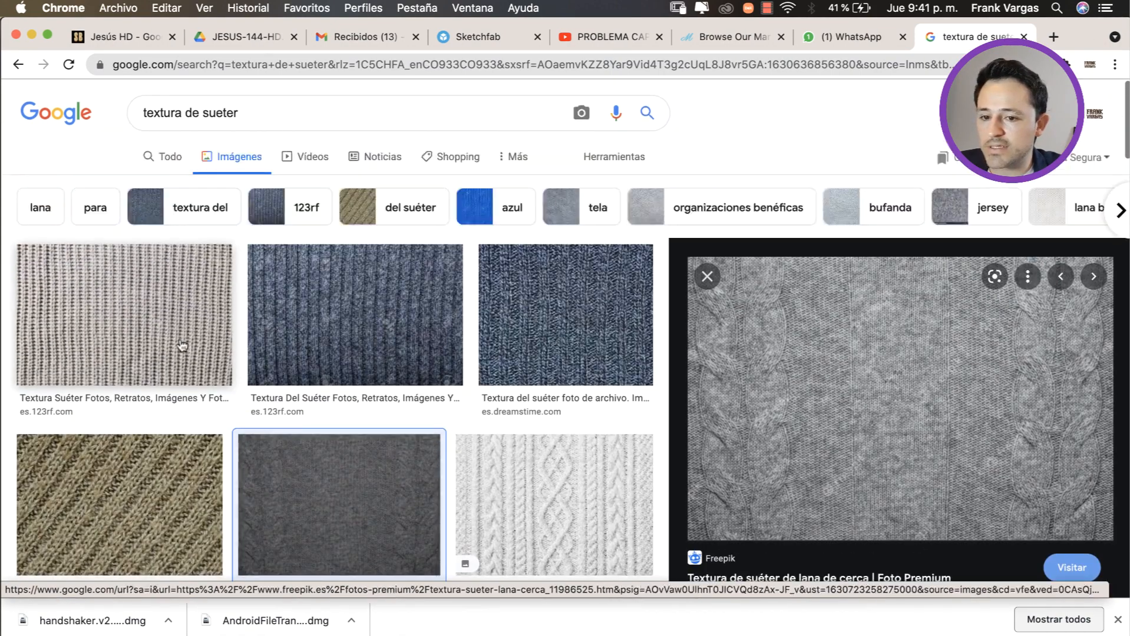
click(186, 348)
Step: Copy the beige knit image into the Photoshop document and place it over the purple sweater
drag(1071, 42, 511, 47)
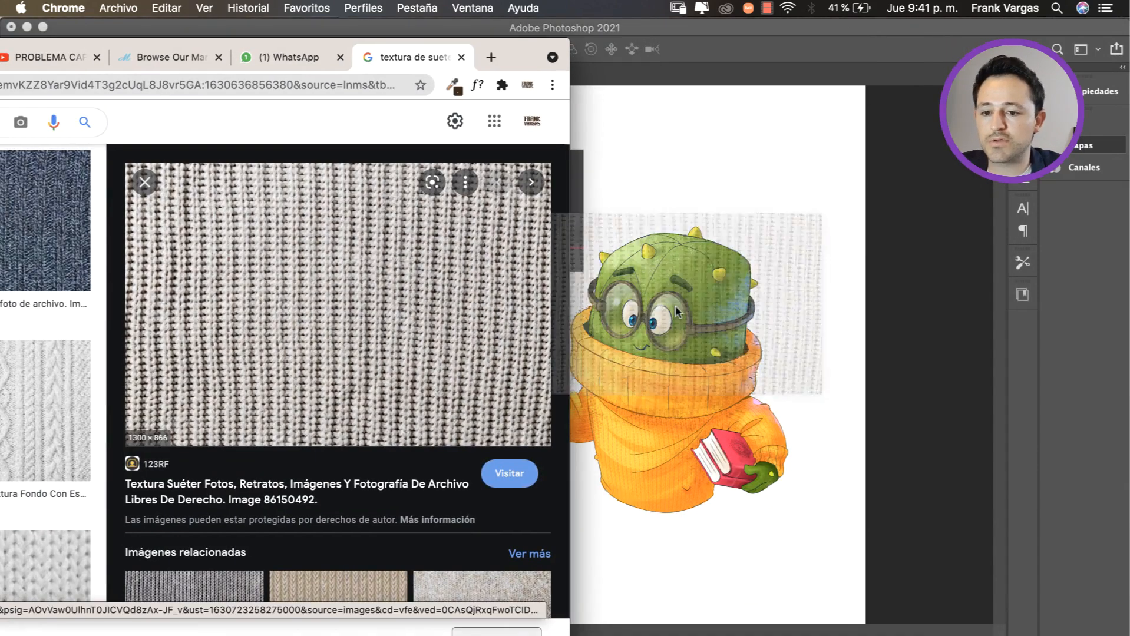
click(721, 346)
key(super+v)
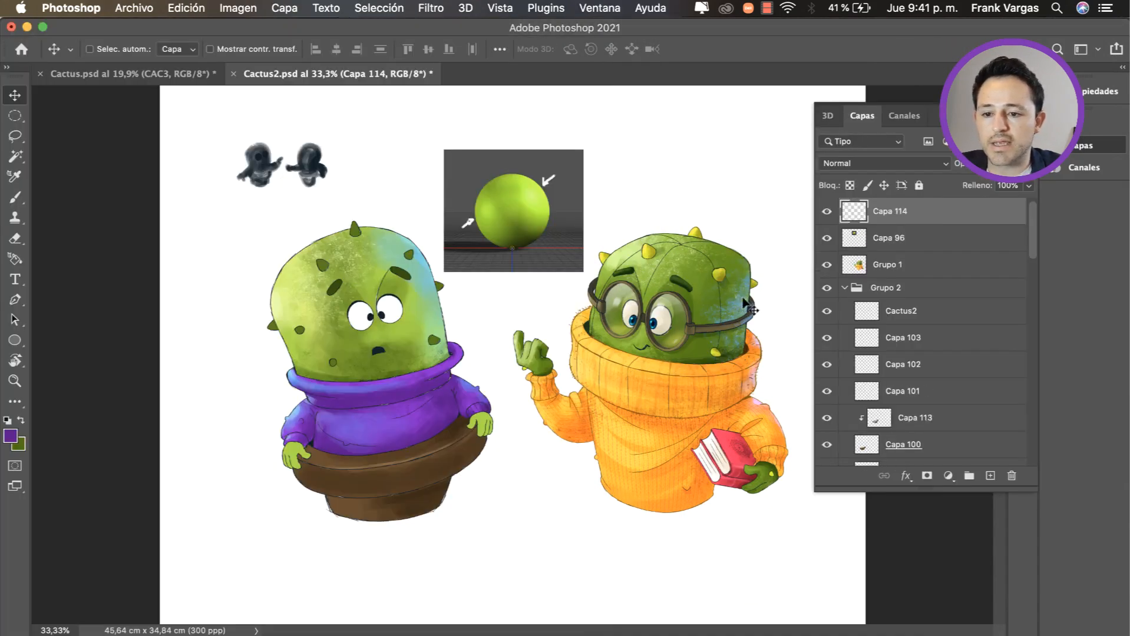
drag(709, 325, 390, 399)
drag(339, 440, 371, 436)
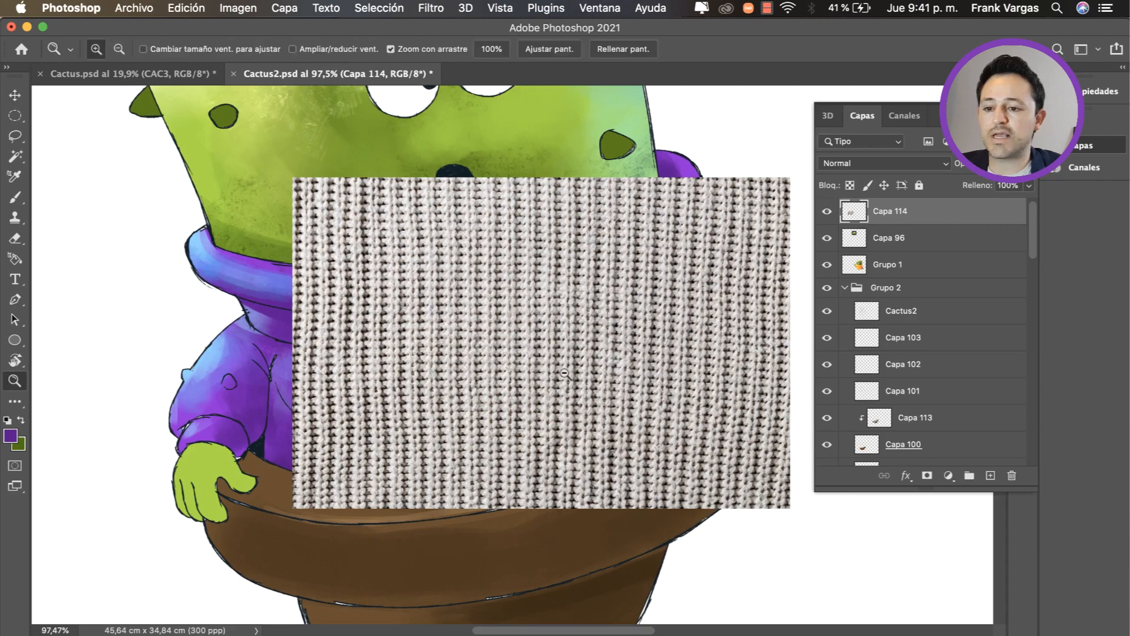
drag(560, 377, 503, 400)
key(v)
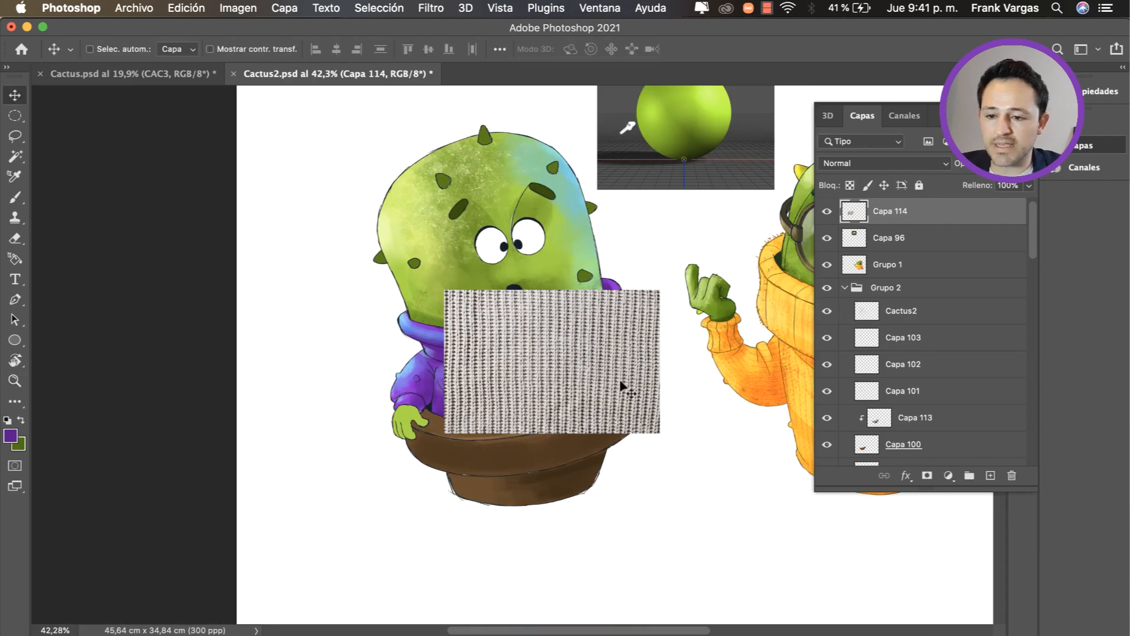
Step: Move the knit texture layer Capa 114 between Capa 99 and Capa 112, and centre the image over the sweater
drag(996, 217, 966, 398)
scroll(1032, 286, down, 5)
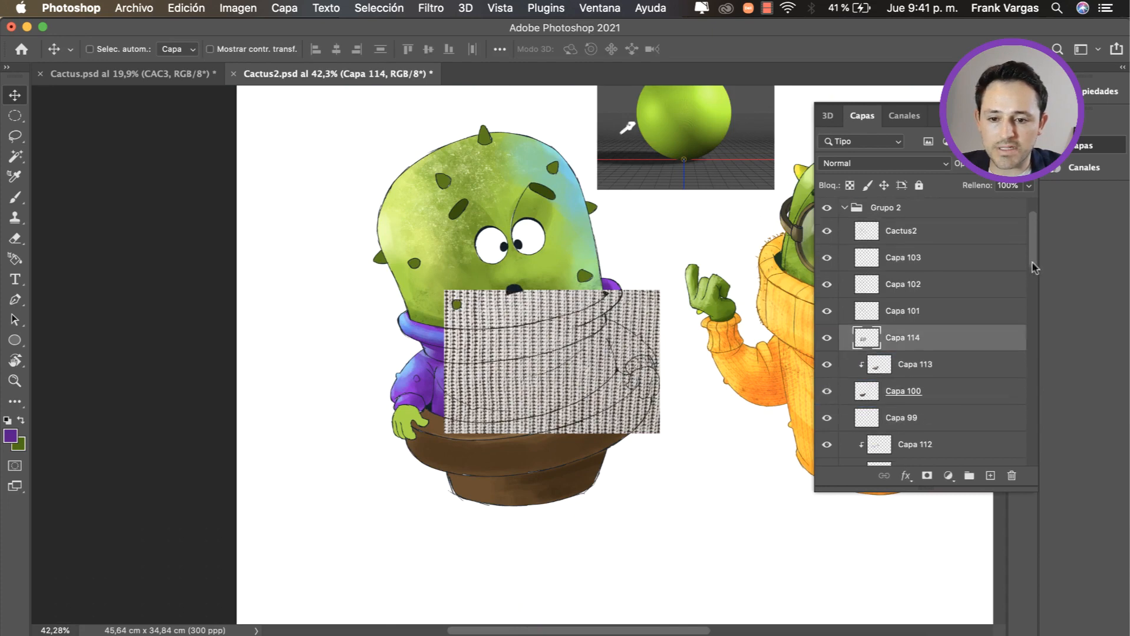
drag(1032, 285, 1032, 298)
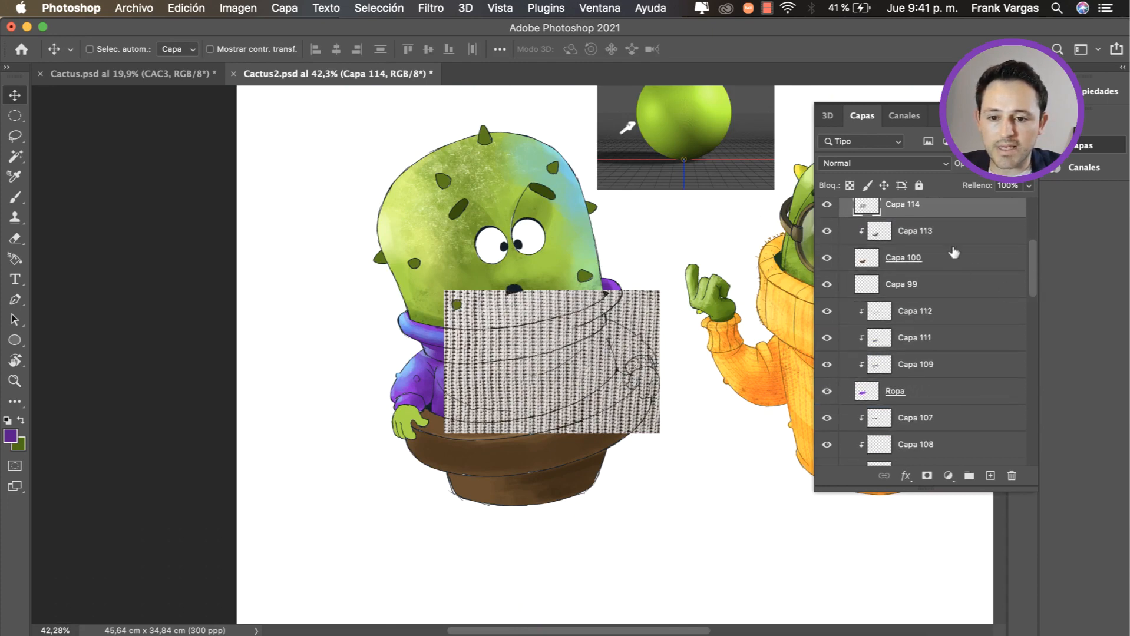
drag(941, 207, 843, 321)
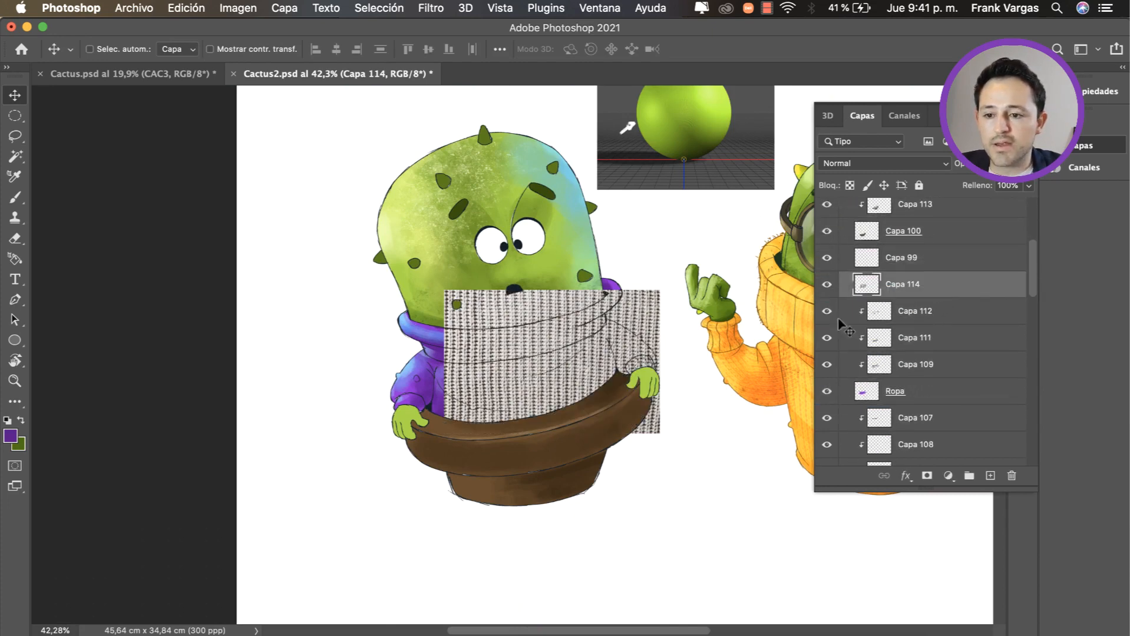
drag(617, 301, 583, 306)
key(super+t)
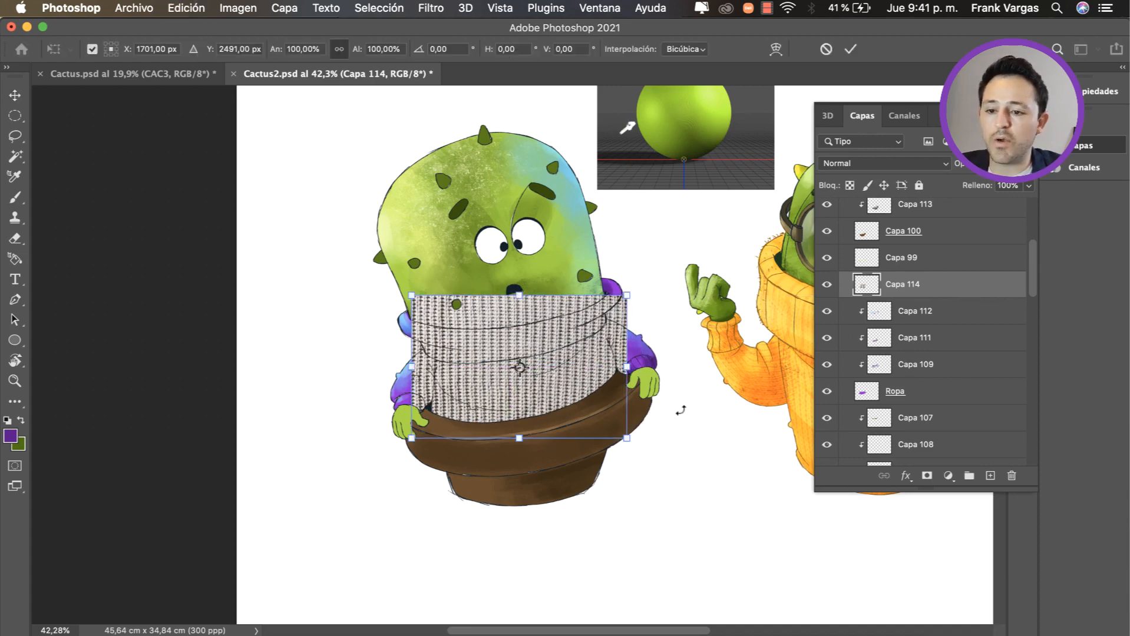
key(Return)
key(z)
drag(541, 404, 586, 397)
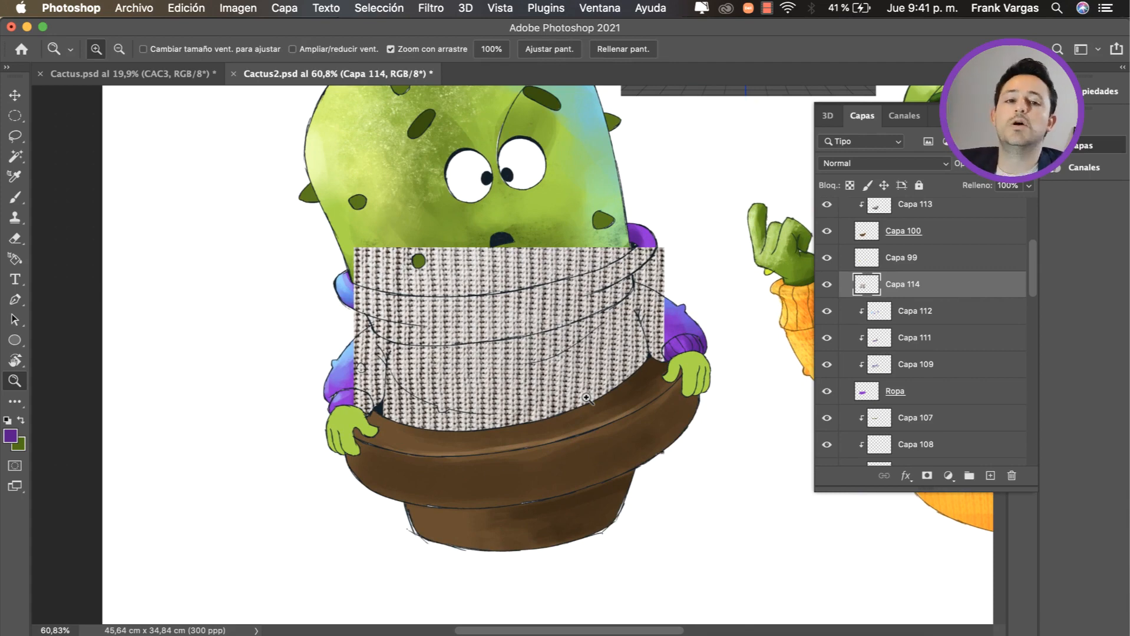
key(super+t)
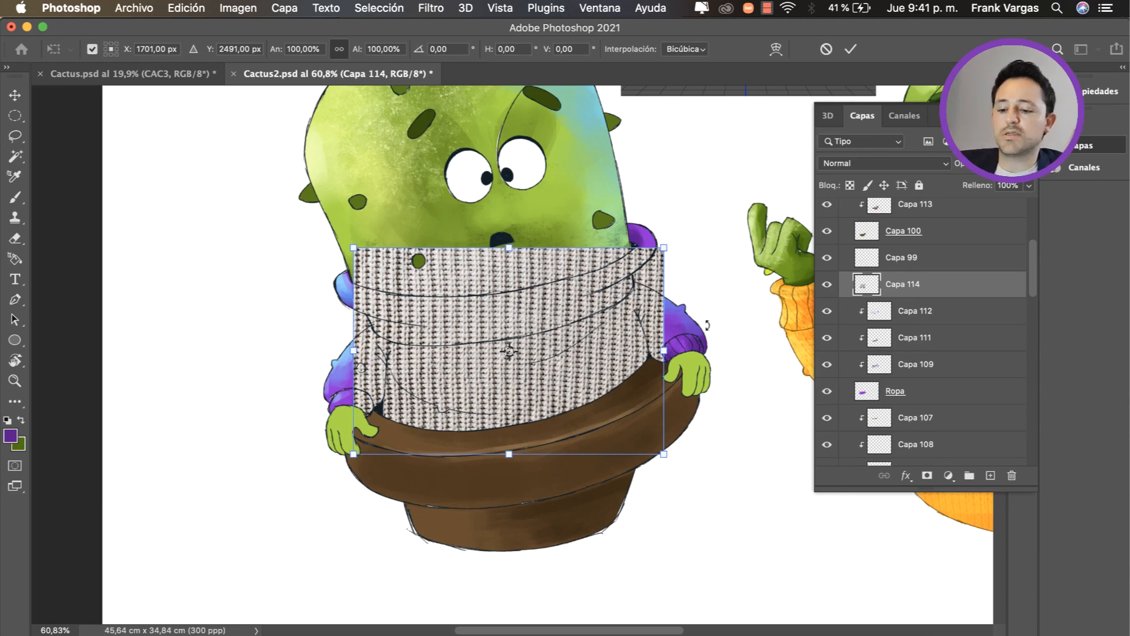
key(Return)
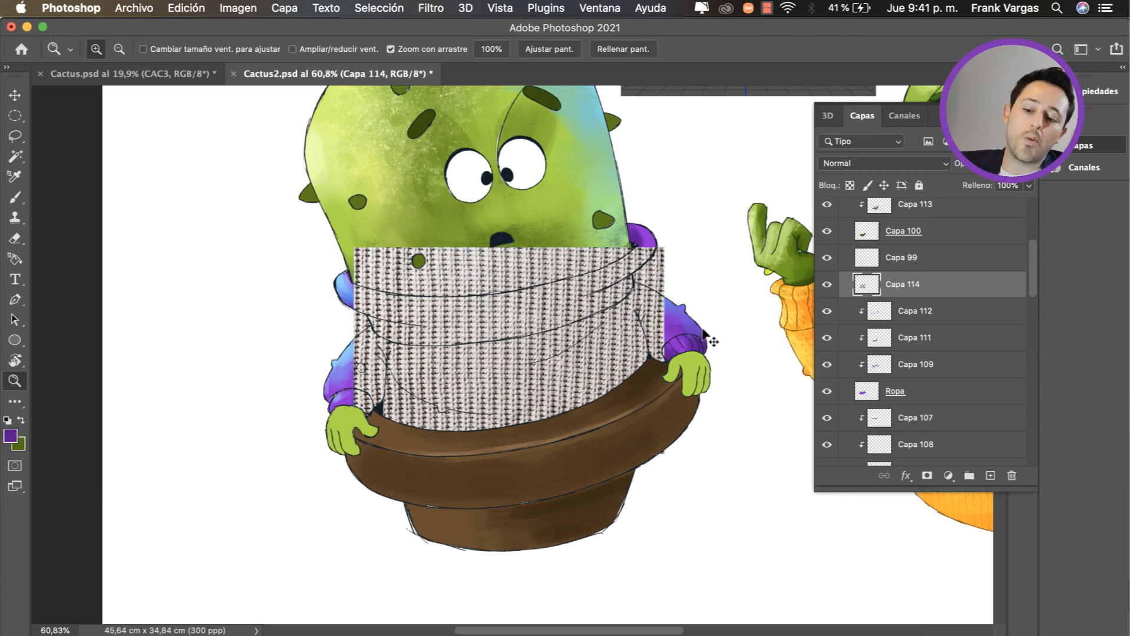
Step: Rotate the knit texture on Capa 114 to -12.95° and warp its corners to fit the sweater's body
key(super+t)
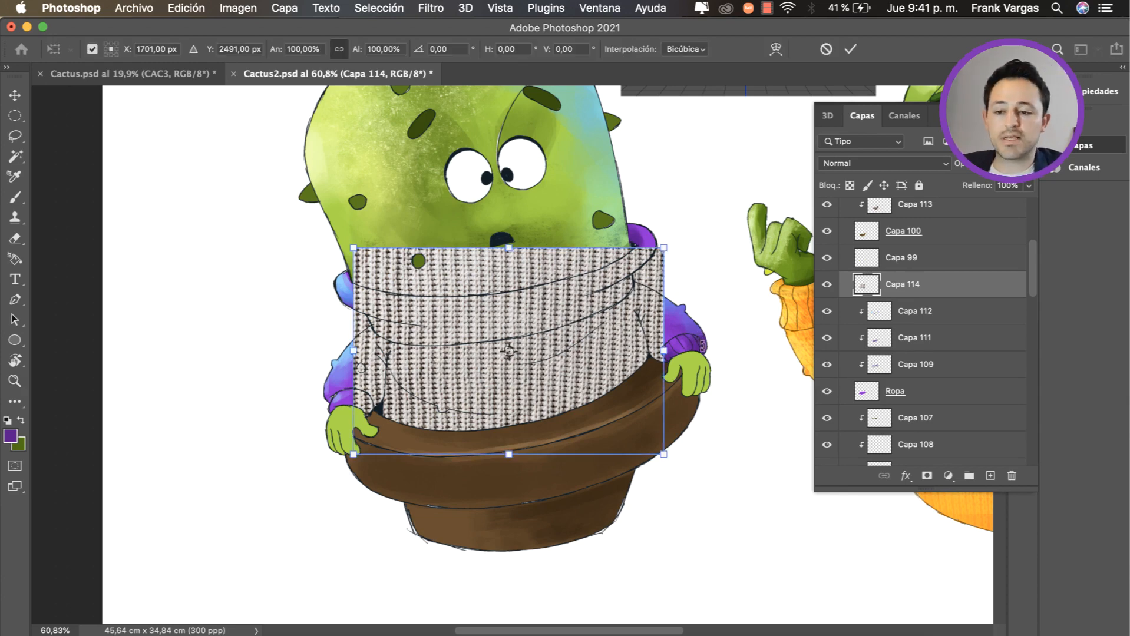
drag(692, 470, 704, 419)
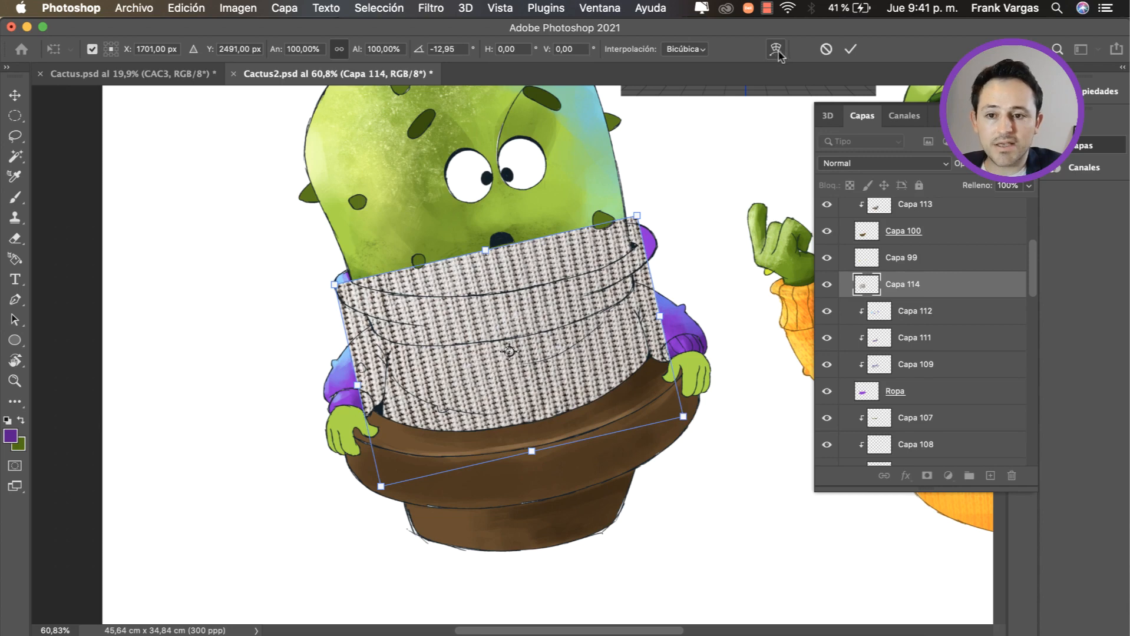
click(776, 51)
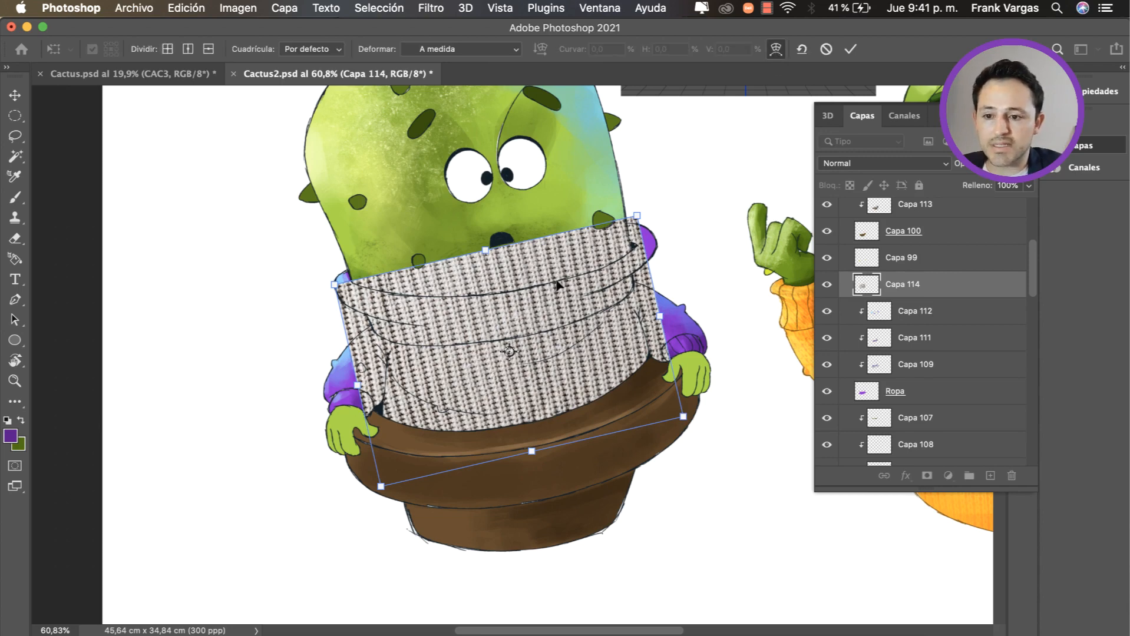
drag(593, 303, 598, 299)
drag(635, 220, 615, 222)
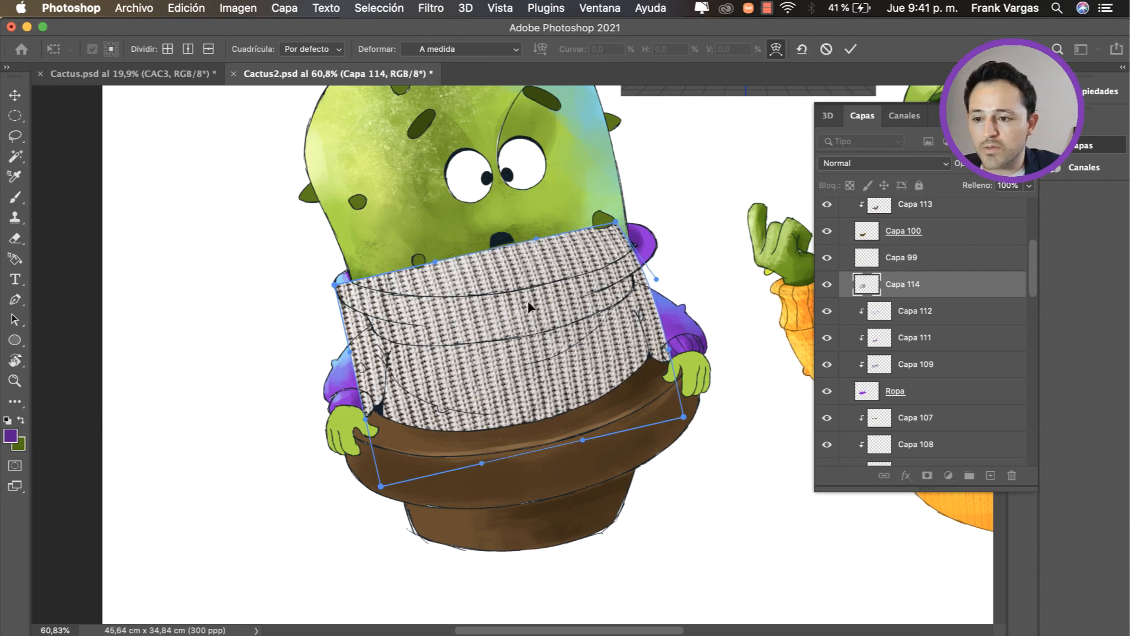
drag(358, 289, 362, 280)
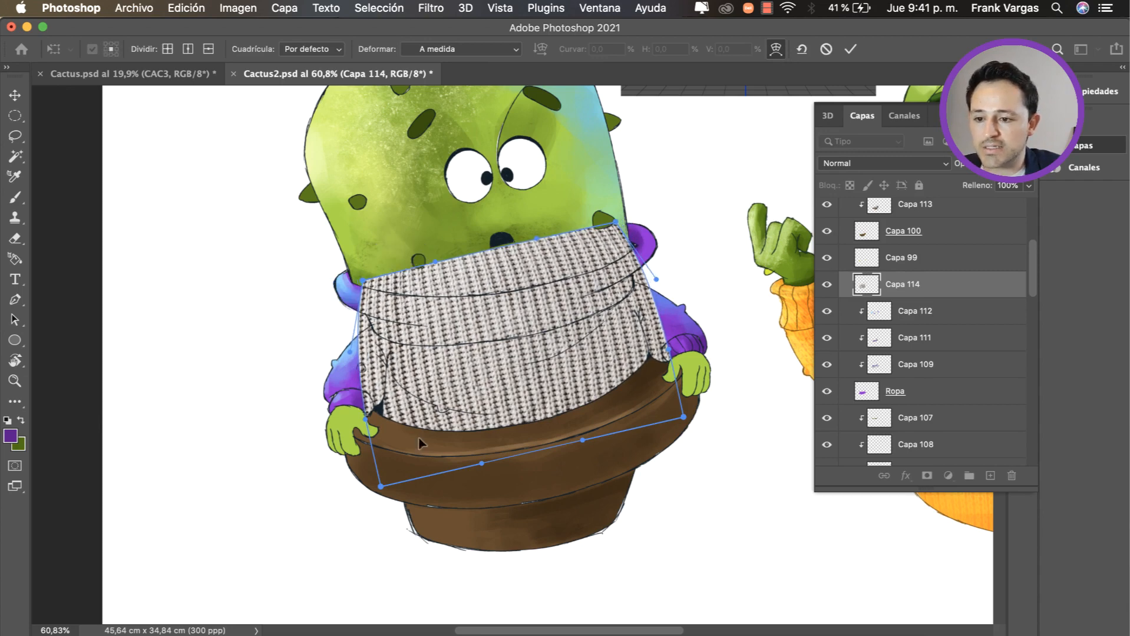
drag(381, 487, 381, 455)
drag(615, 224, 600, 231)
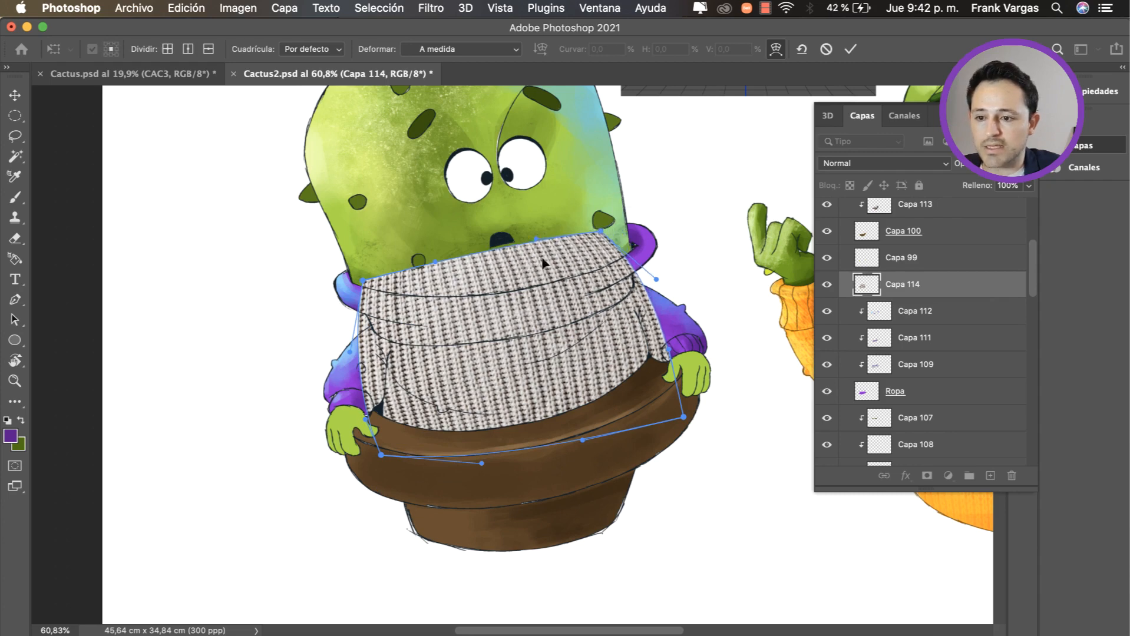
key(Return)
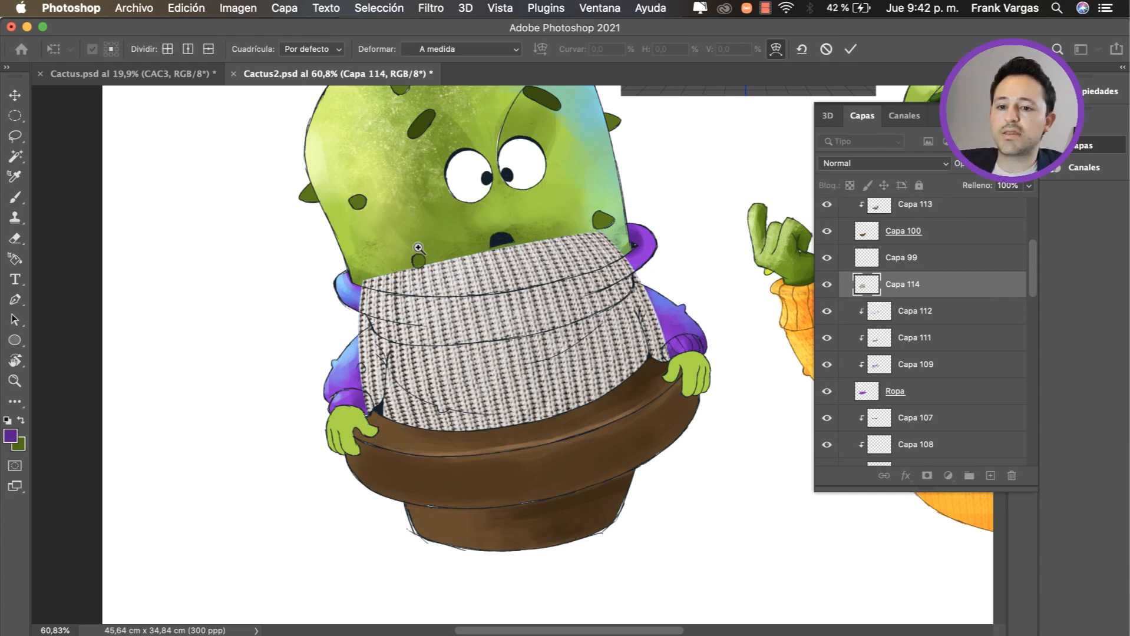
Step: Set the blend mode of the knit texture layer Capa 114 to Multiplicar
key(z)
click(929, 165)
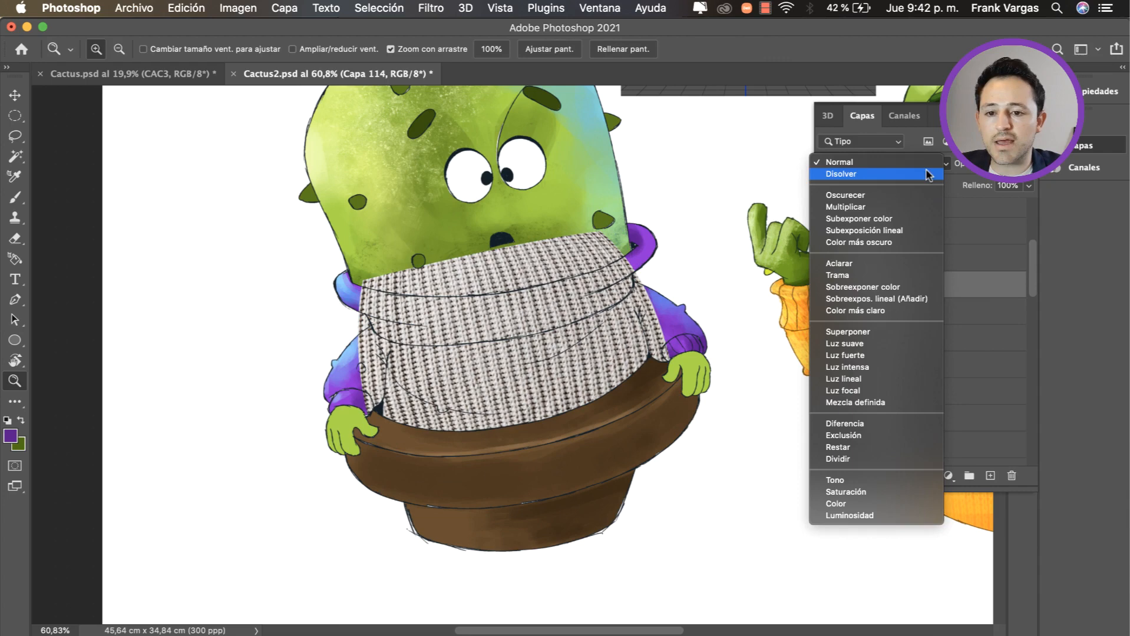
click(914, 212)
Step: Brighten Capa 114 with Levels, setting the white input level to 212 and the midtones to 1.53
key(super+l)
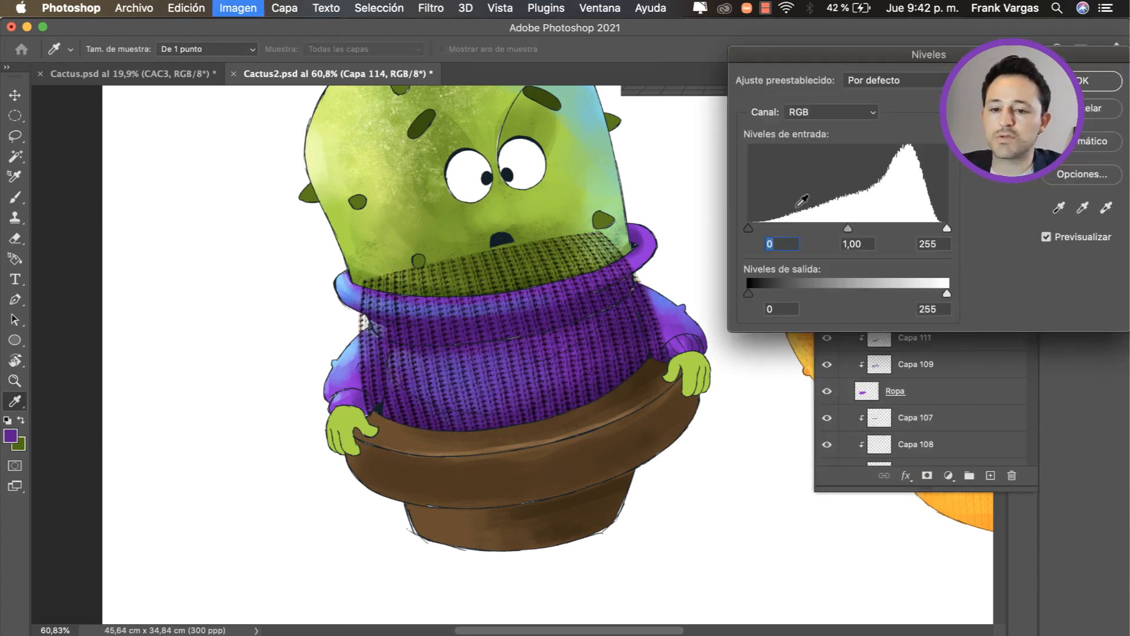
key(Escape)
key(super+l)
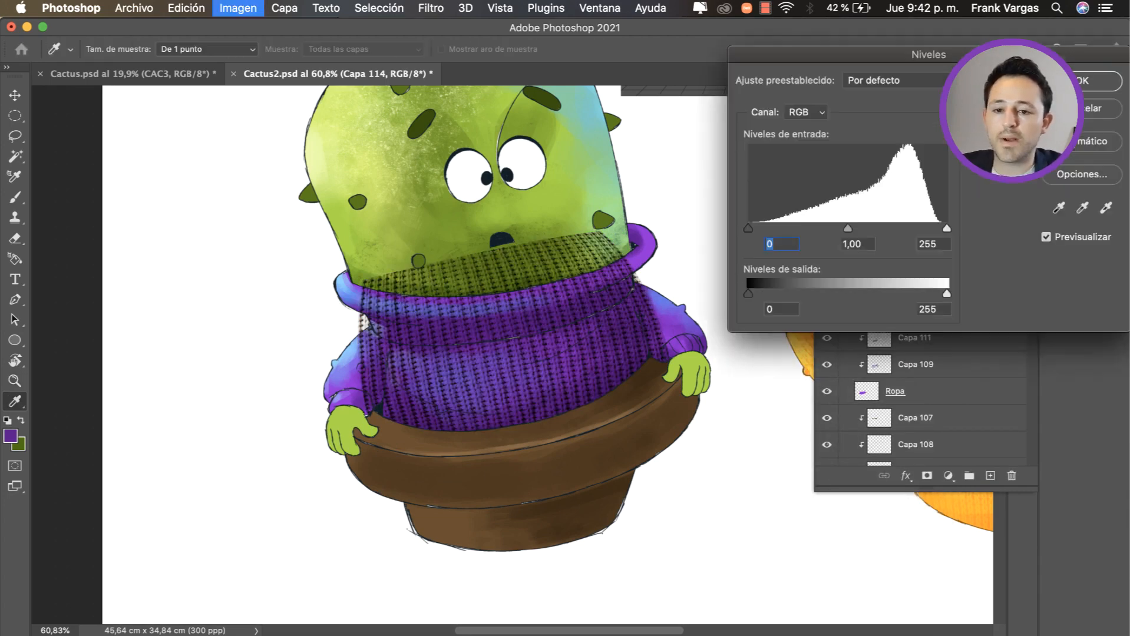
drag(947, 229, 910, 229)
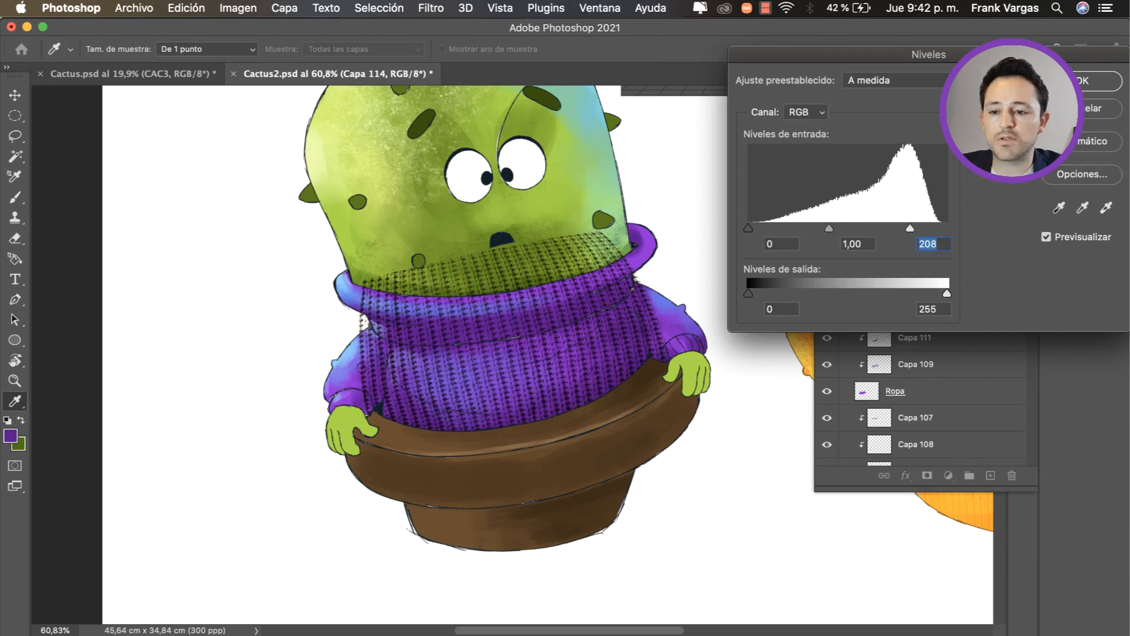
key(Up)
key(Up)
key(Up)
key(Up)
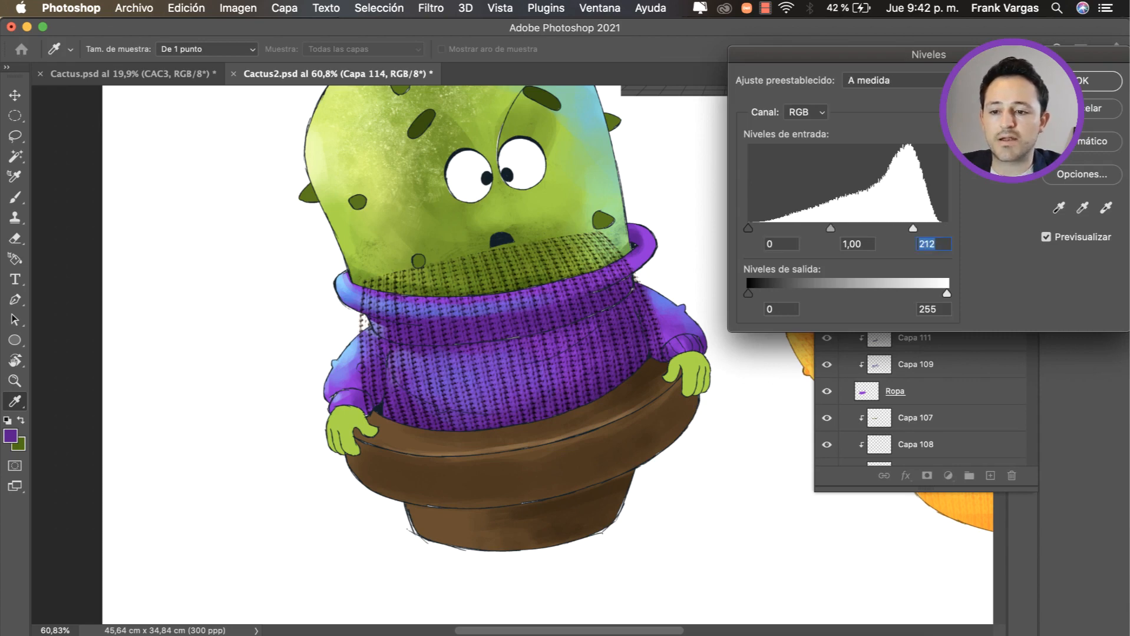
drag(831, 229, 805, 229)
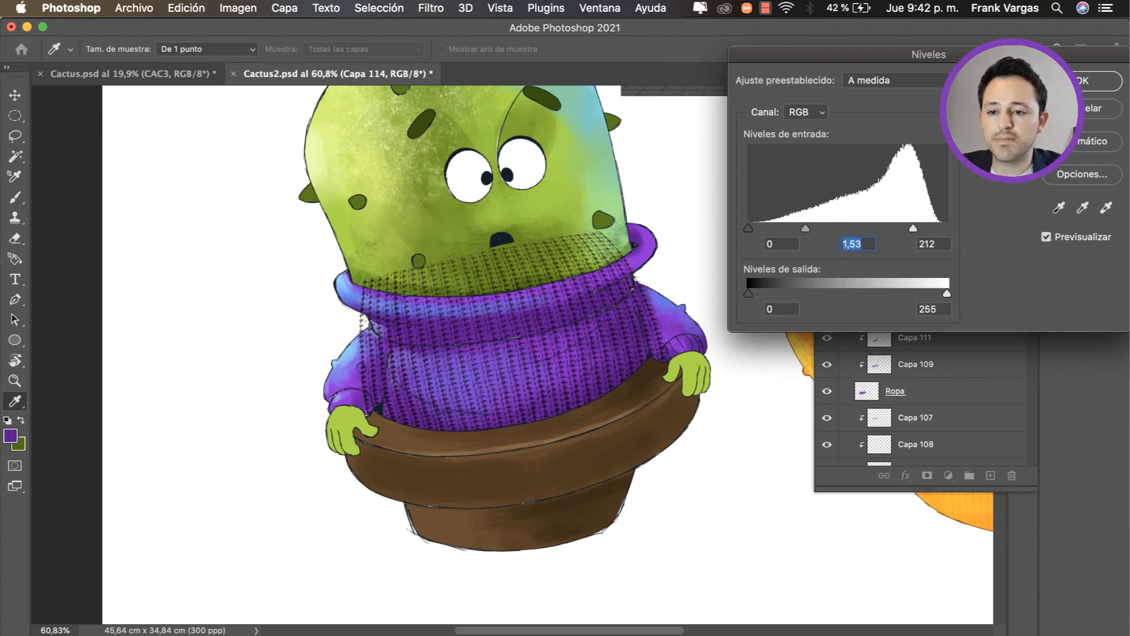
key(Return)
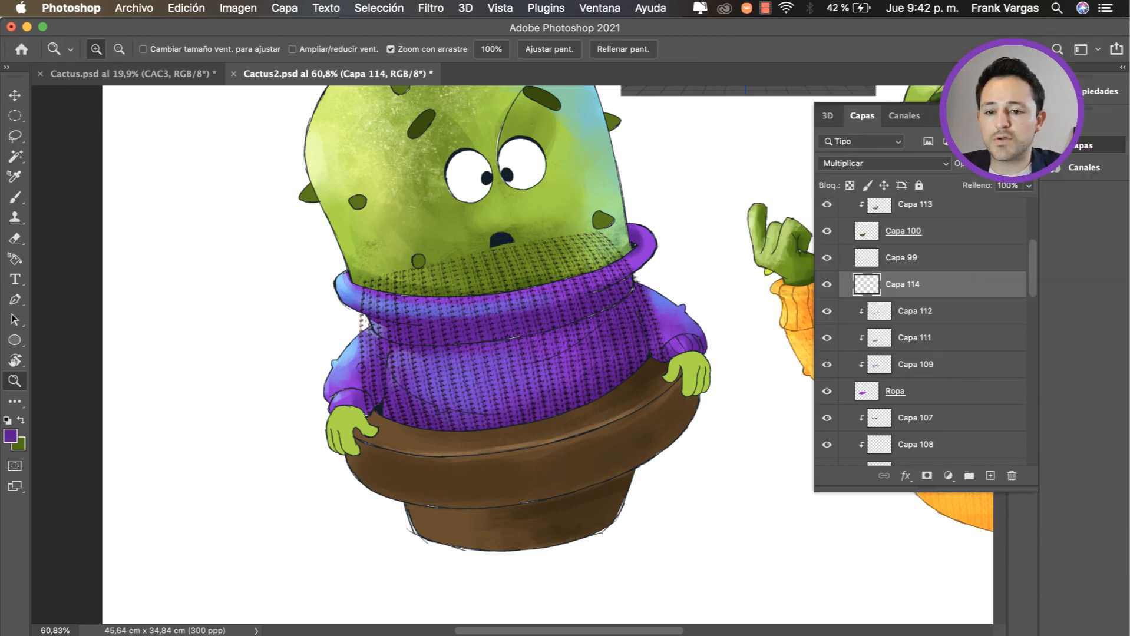
Step: Clip Capa 114 to the sweater layers below and erase the knit texture spilling over the cactus body and sleeve edges
key(super+alt+g)
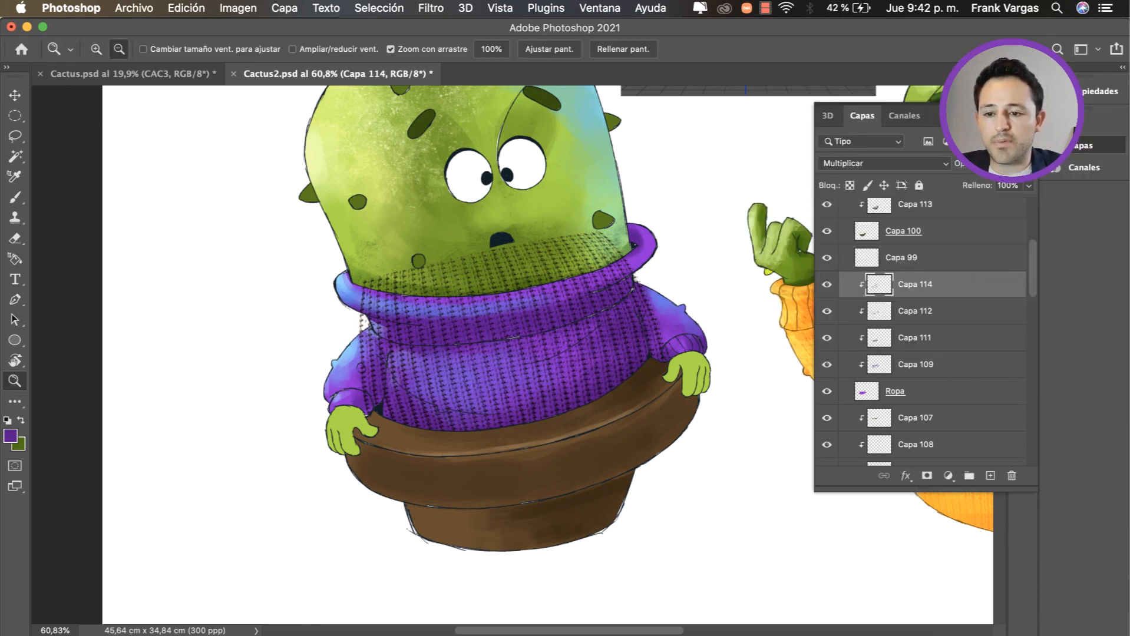
key(e)
drag(579, 281, 595, 280)
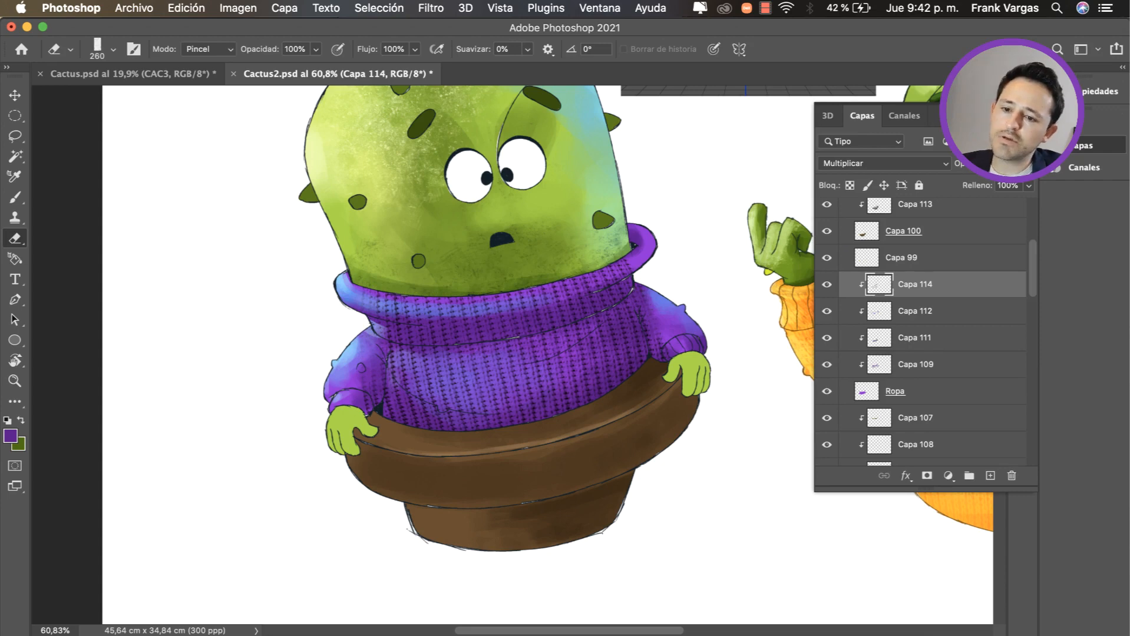
Step: Duplicate the knit texture Capa 114 over the sleeve on the viewer's left and rotate the copy 27.02°
key(v)
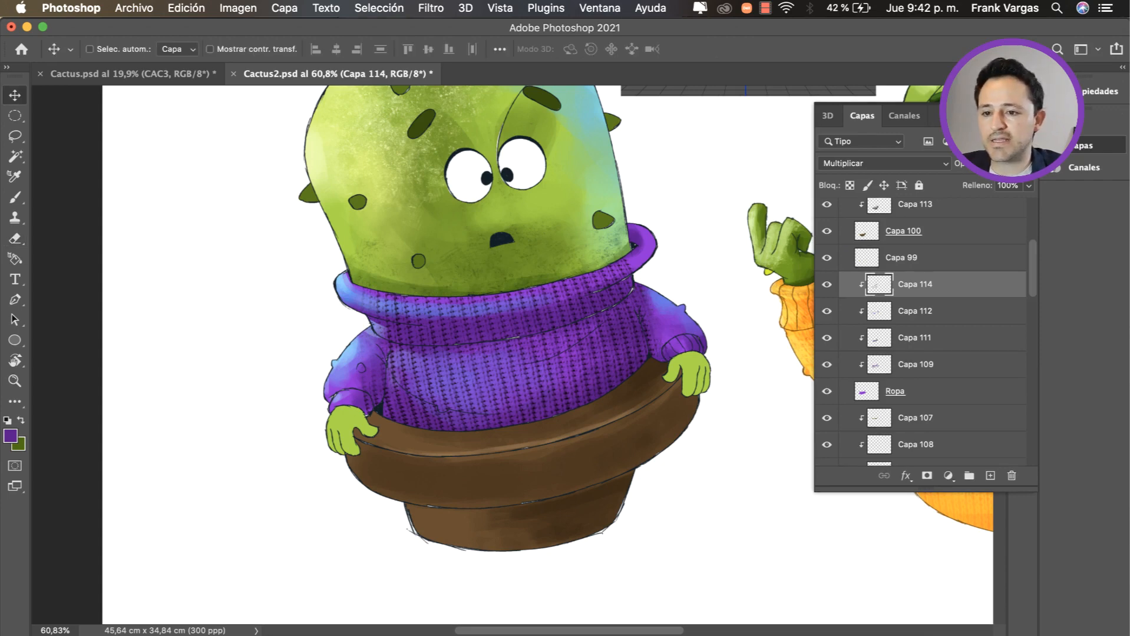
drag(618, 363, 415, 356)
key(super+t)
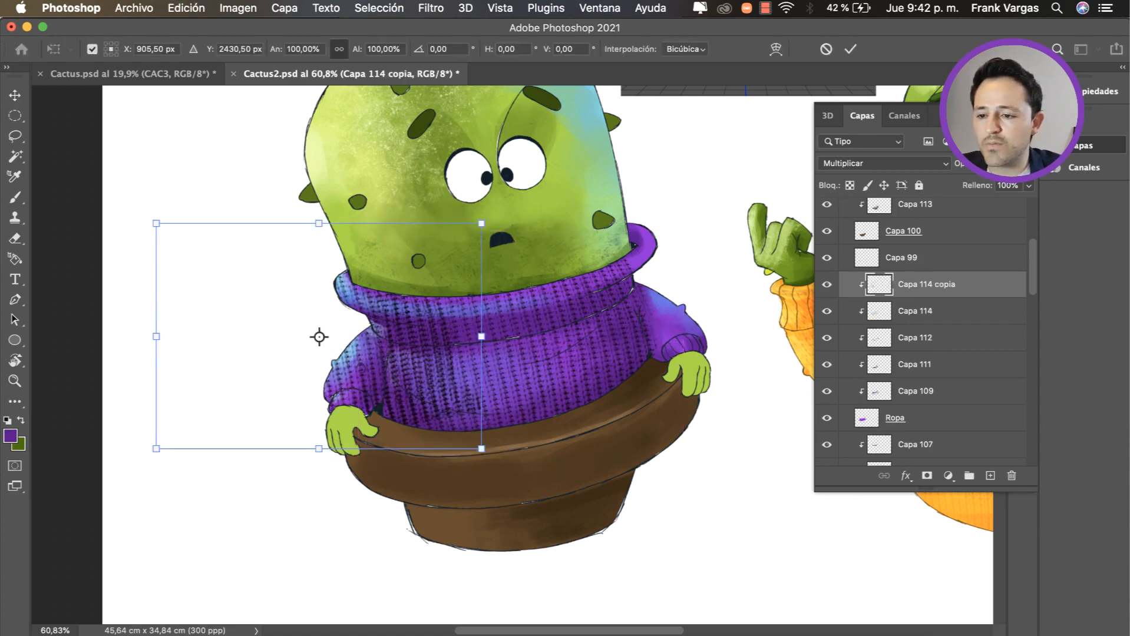
drag(584, 209, 588, 318)
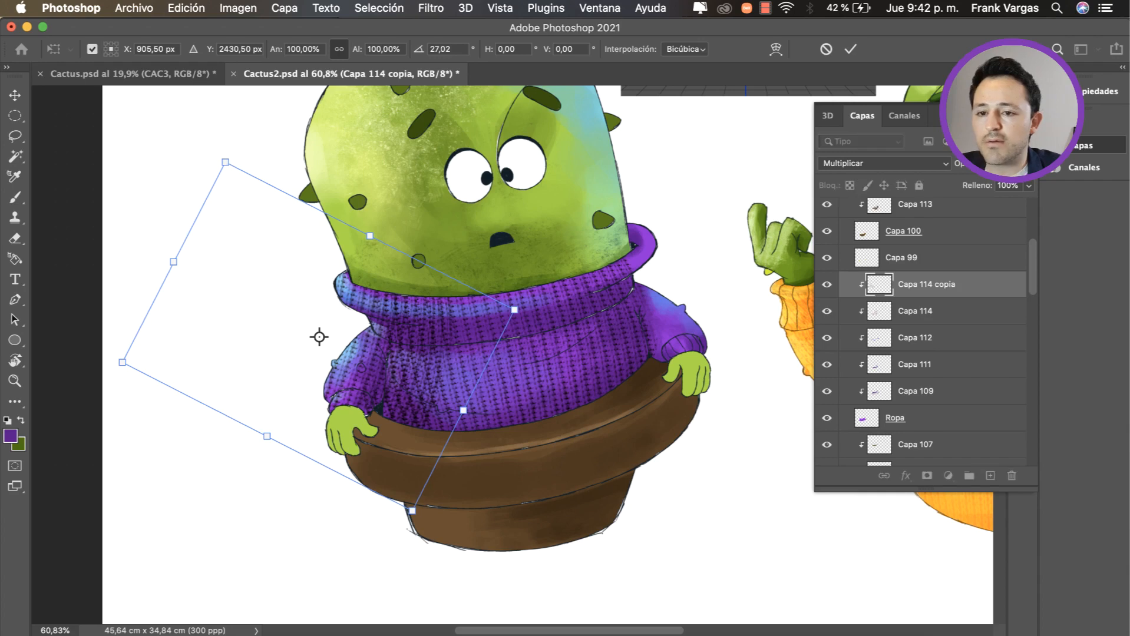
Step: Warp Capa 114 copia to follow the viewer's left sleeve and erase its overlap on the collar and sweater body
click(775, 49)
drag(514, 310, 509, 310)
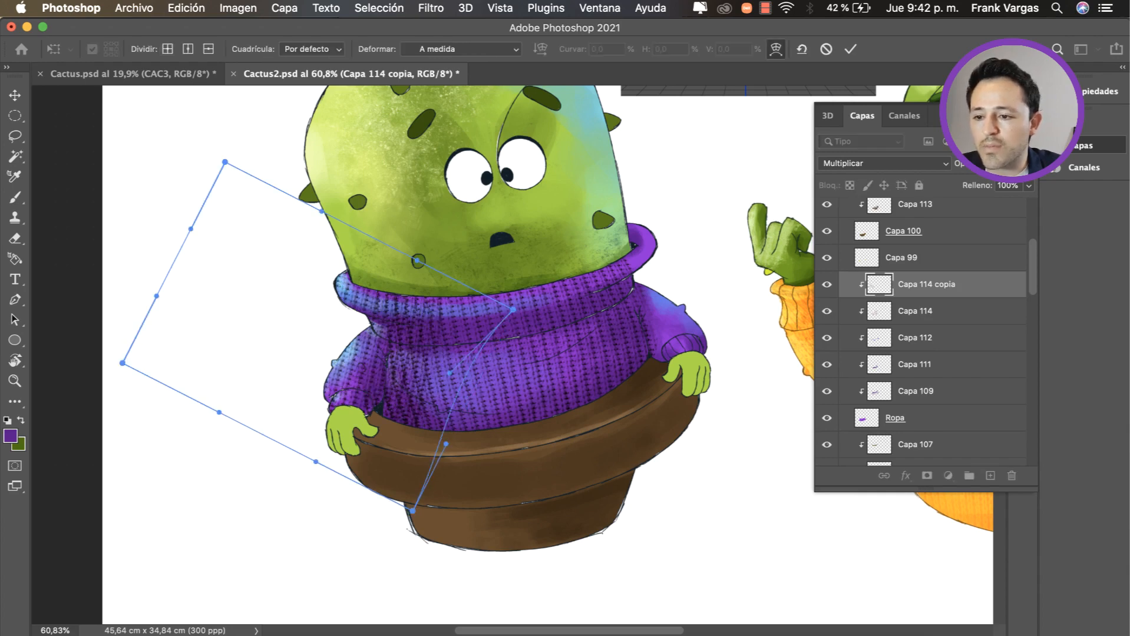
drag(477, 377, 386, 377)
drag(224, 161, 241, 169)
drag(386, 377, 365, 407)
key(Return)
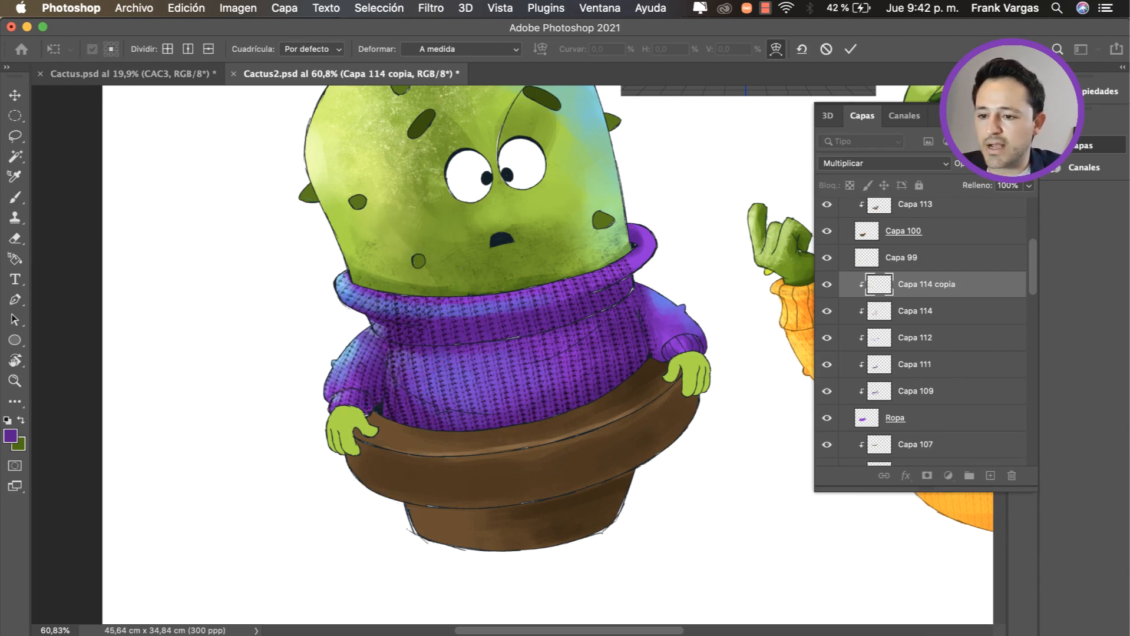
key(e)
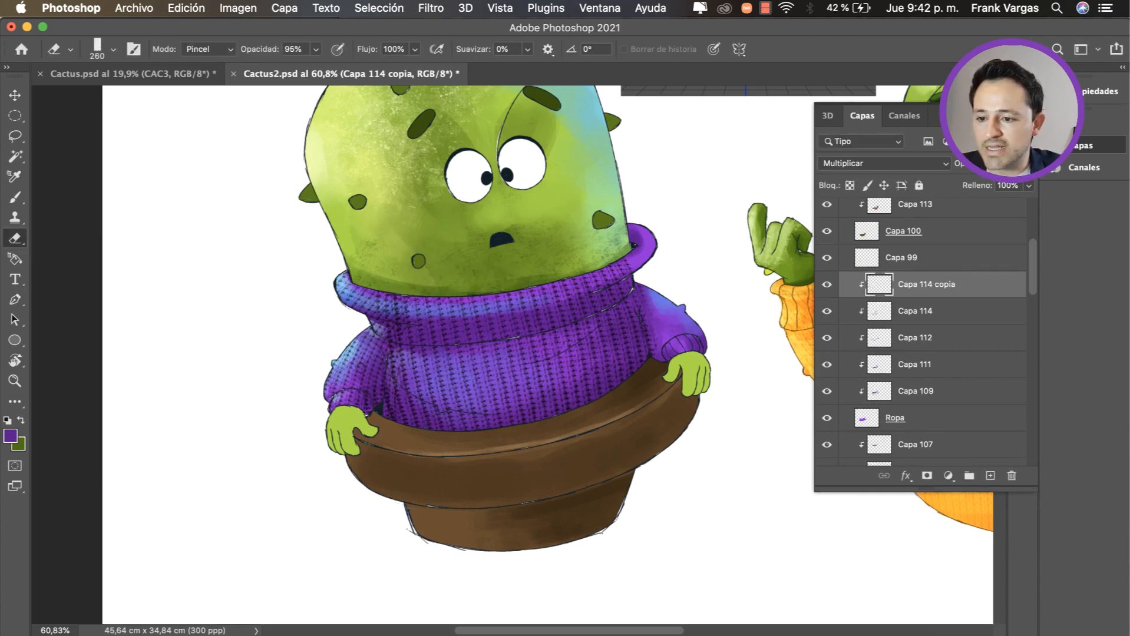
drag(361, 302, 342, 288)
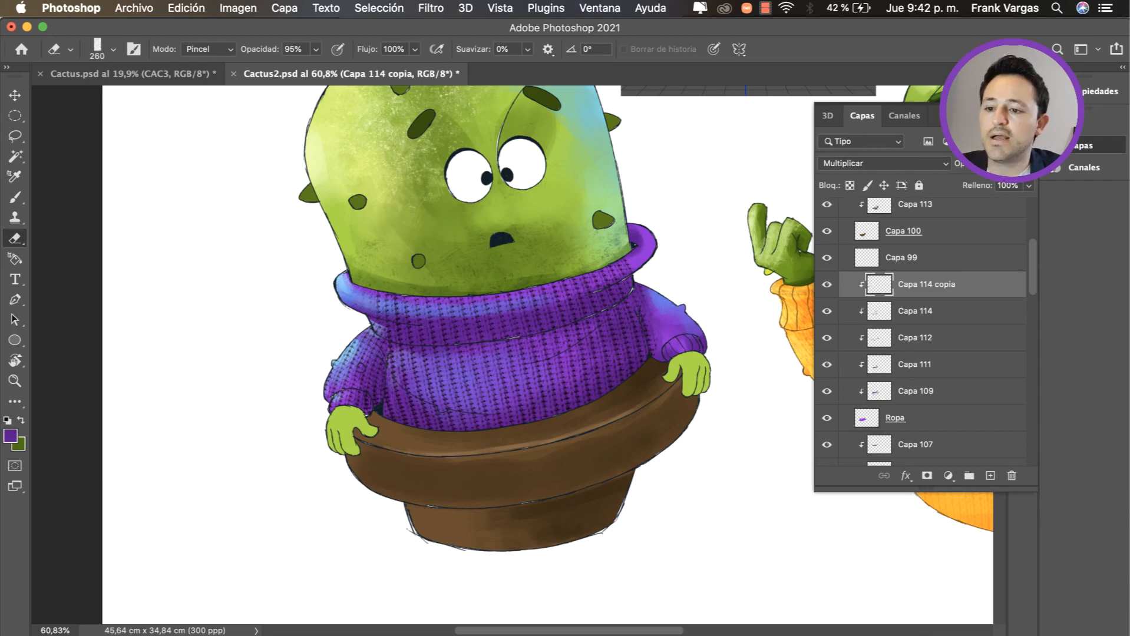
Step: Duplicate the sleeve texture over the opposite sleeve and flip the copy horizontally
key(v)
drag(376, 336, 681, 299)
key(super+j)
key(super+t)
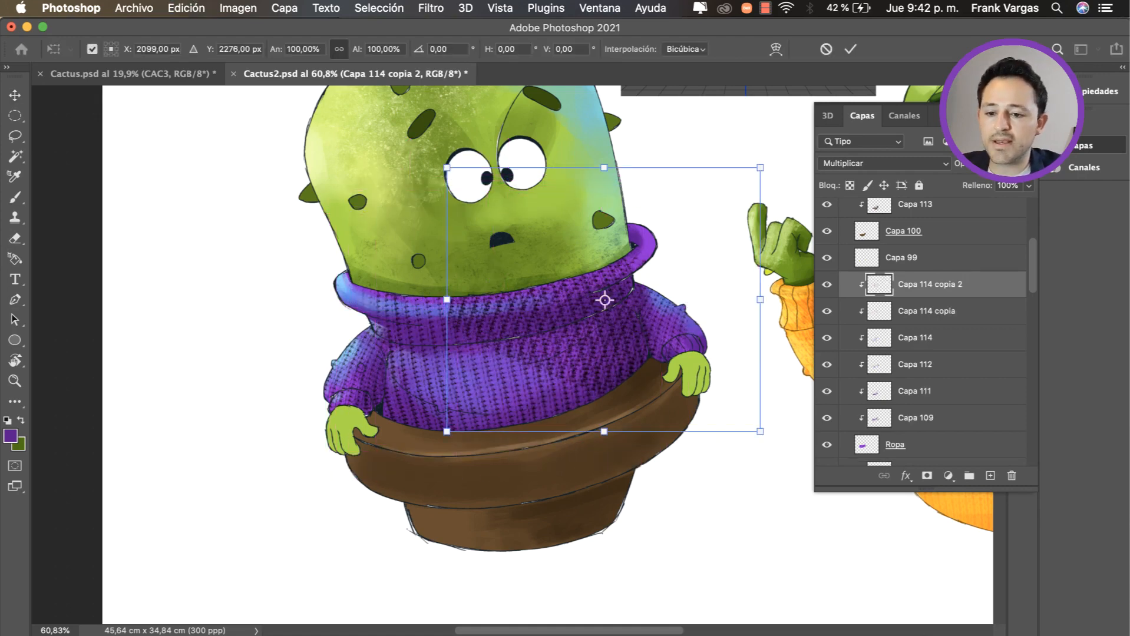
right_click(661, 346)
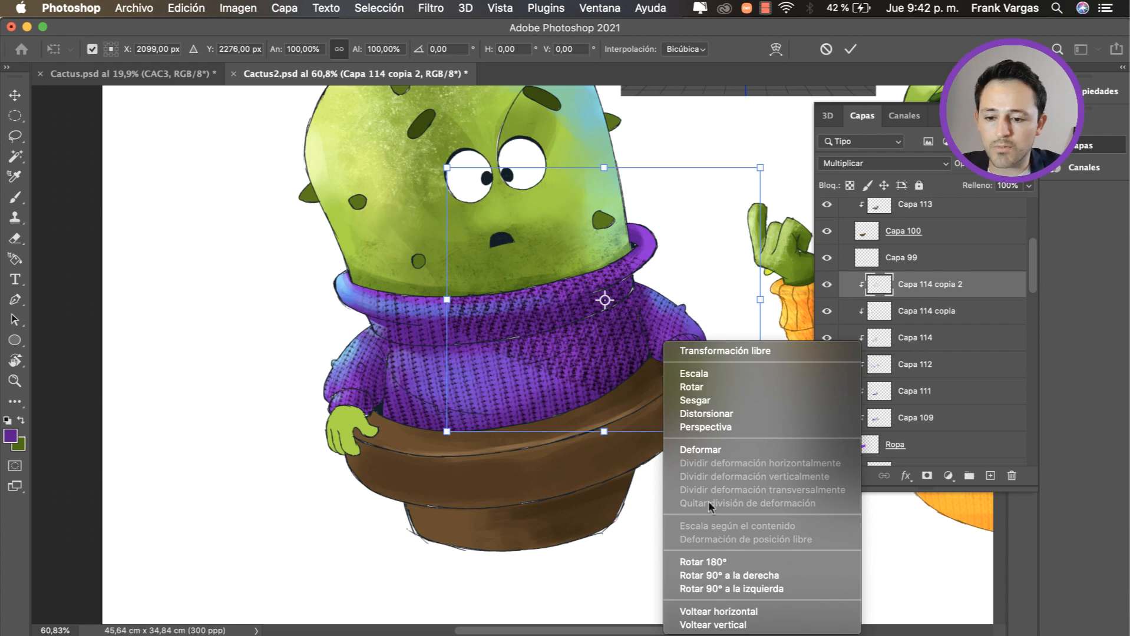
click(743, 612)
Step: Rotate Capa 114 copia 2 to 170.77°, position it over the viewer's right sleeve, and erase its overlap on the sweater body
right_click(666, 351)
right_click(658, 299)
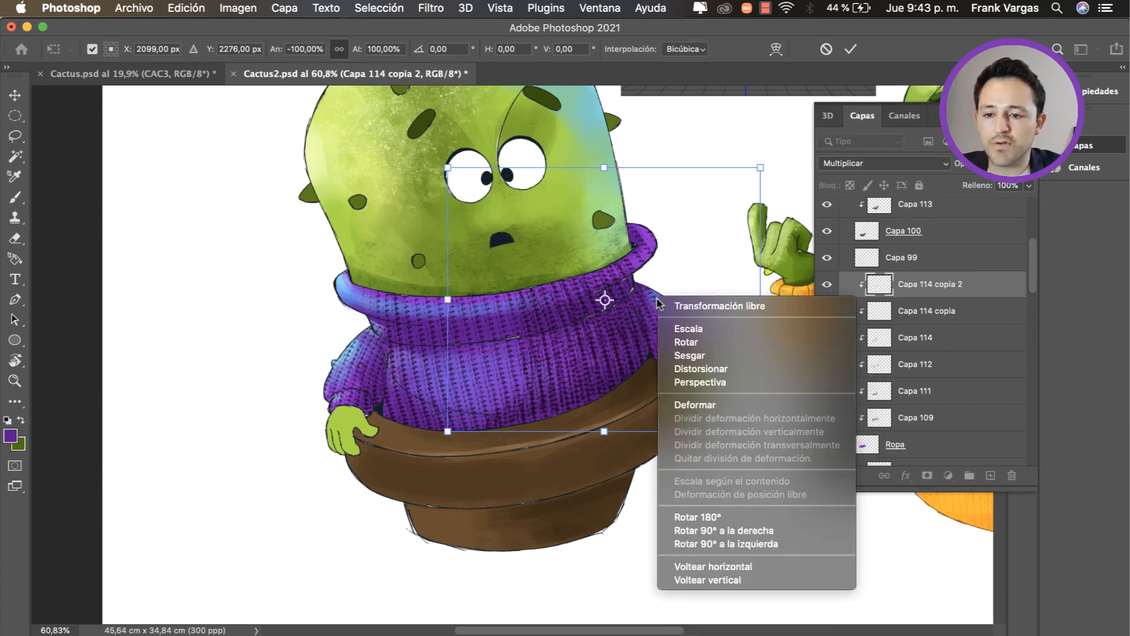
click(694, 357)
drag(794, 449, 815, 410)
drag(656, 298, 652, 324)
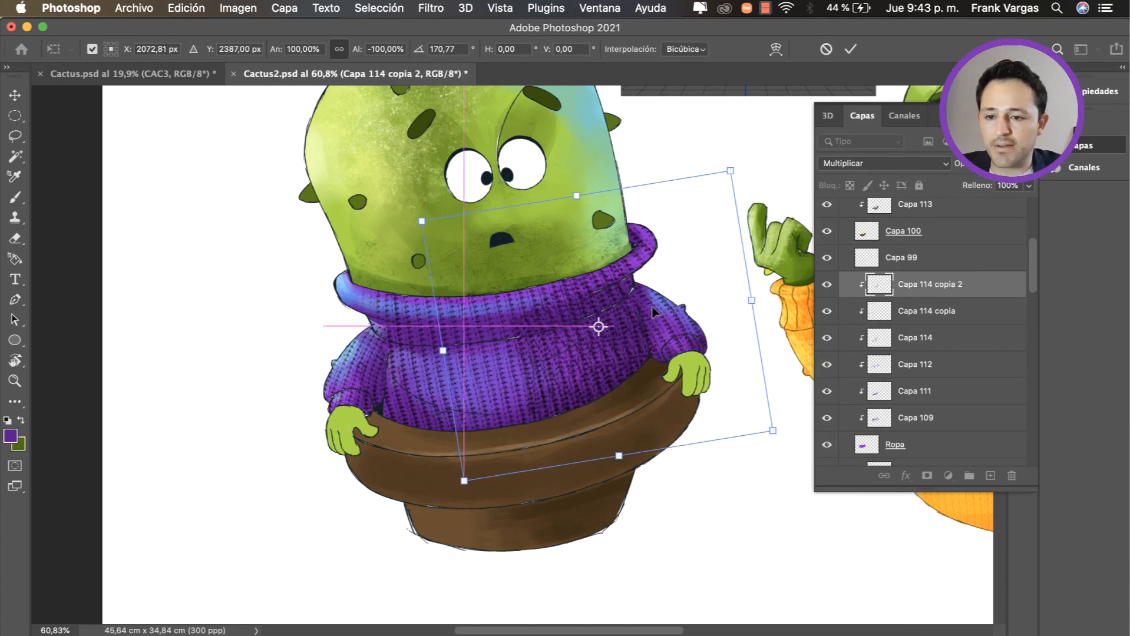
key(Return)
key(e)
mouse_move(628, 268)
mouse_down()
mouse_move(574, 264)
mouse_move(551, 356)
mouse_move(578, 293)
mouse_move(611, 344)
mouse_up()
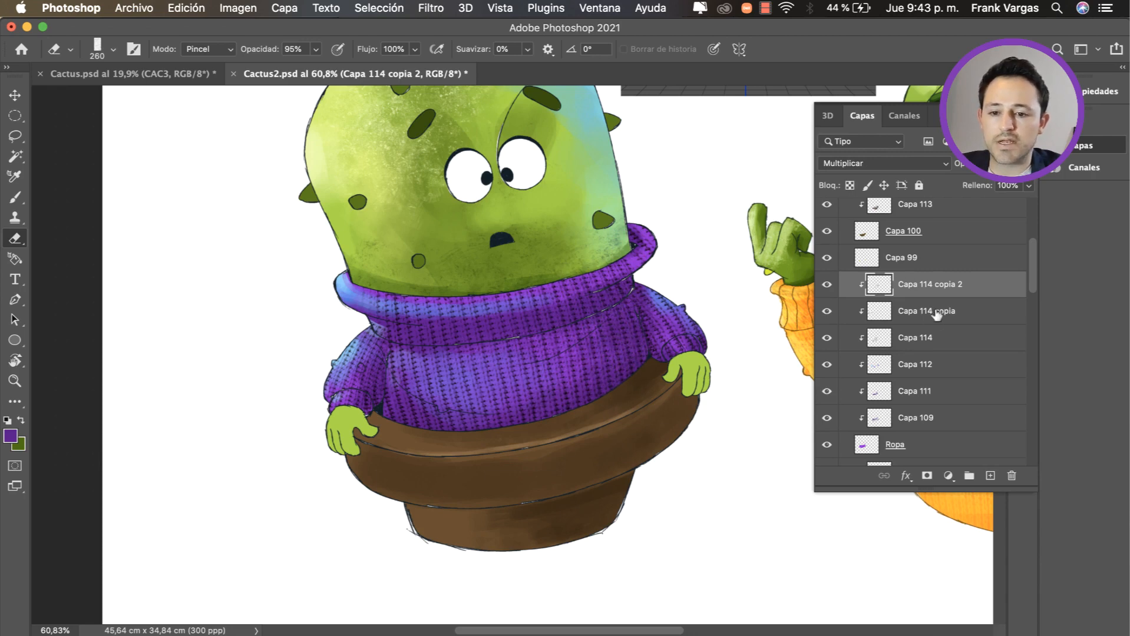
Step: Select Capa 114 and its two copies and merge them into one knit texture layer
key(v)
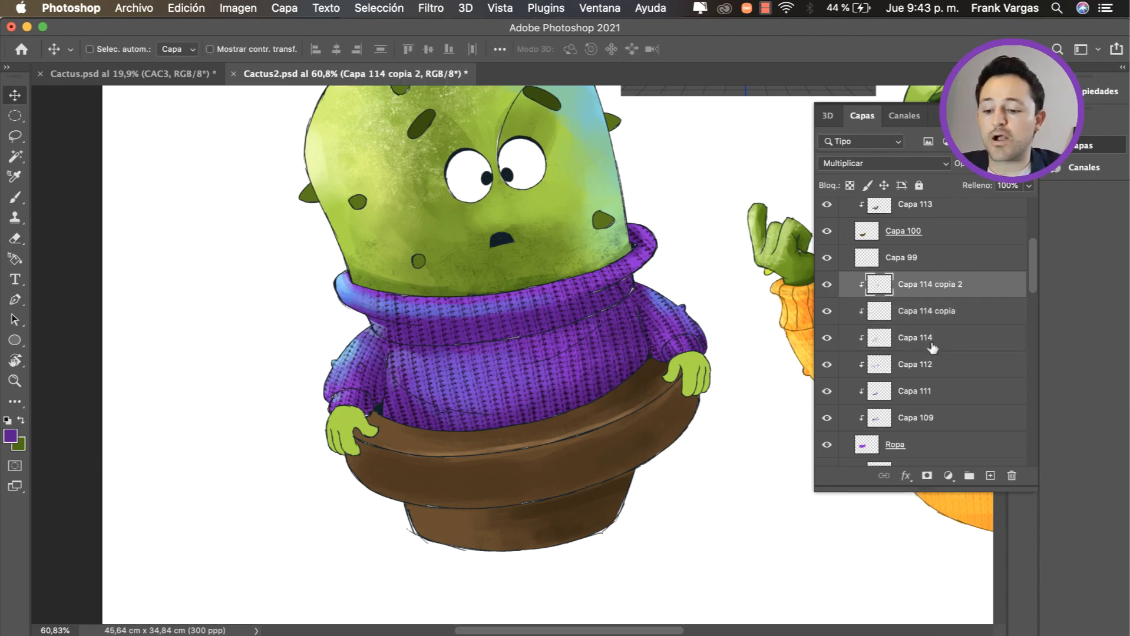
shift+click(931, 340)
drag(718, 309, 669, 384)
key(super+z)
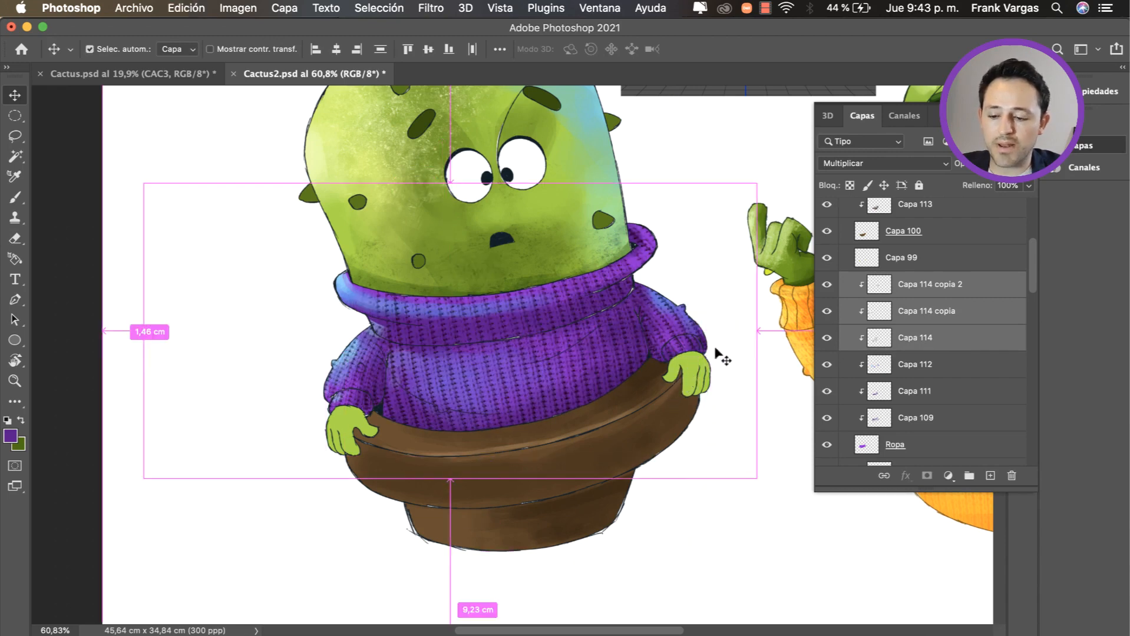
key(super+e)
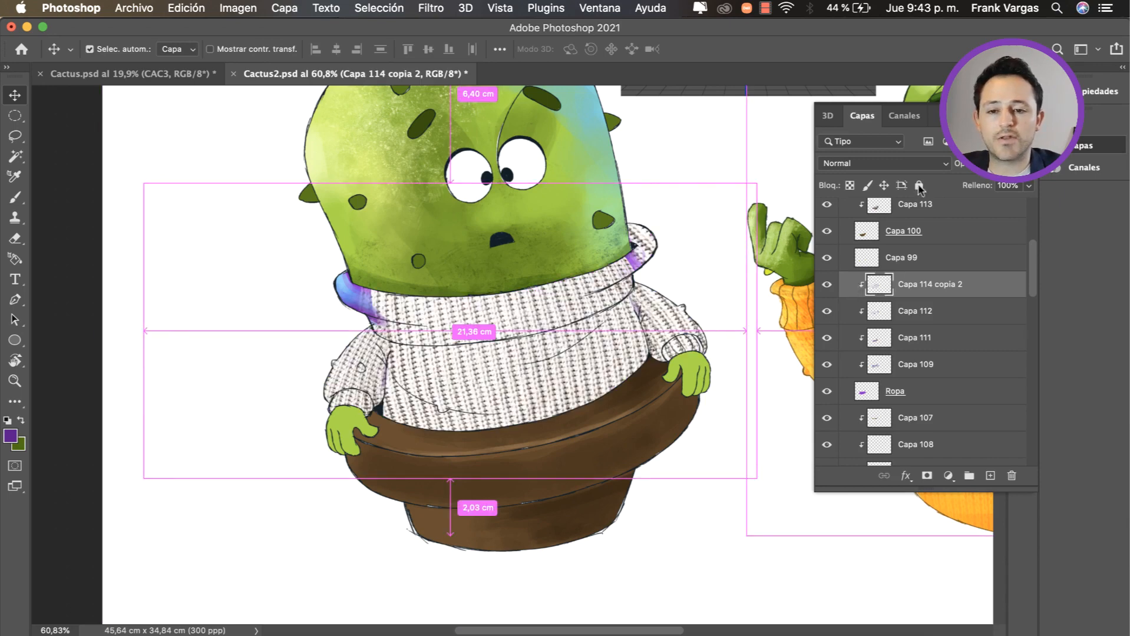
Step: Set the blend mode of the merged layer Capa 114 copia 2 to Multiplicar
click(911, 166)
click(979, 287)
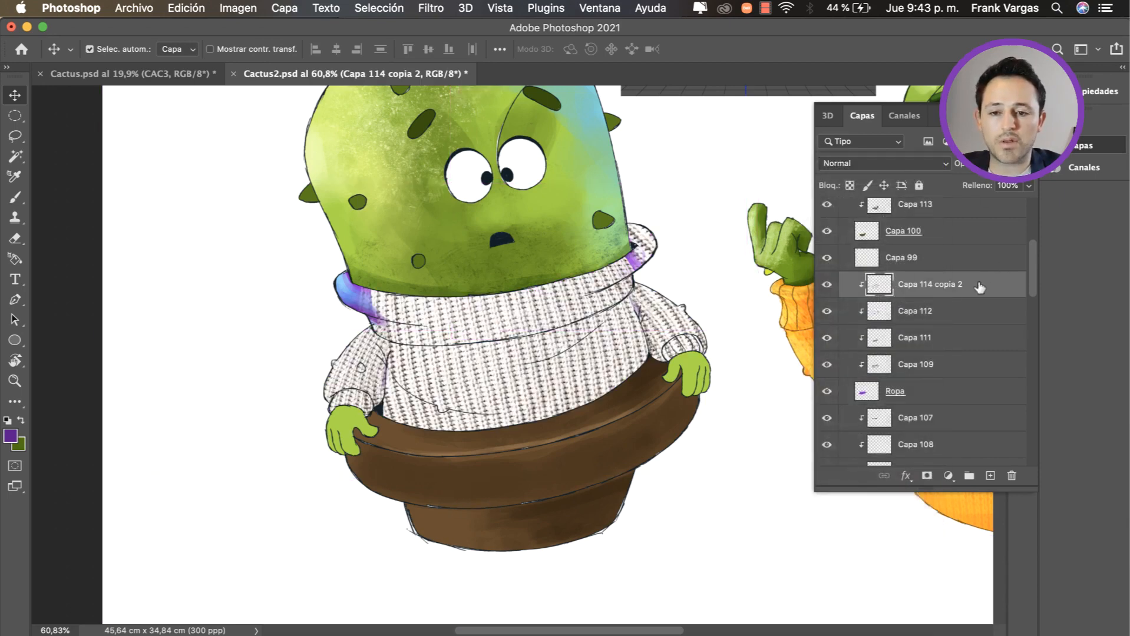
click(884, 163)
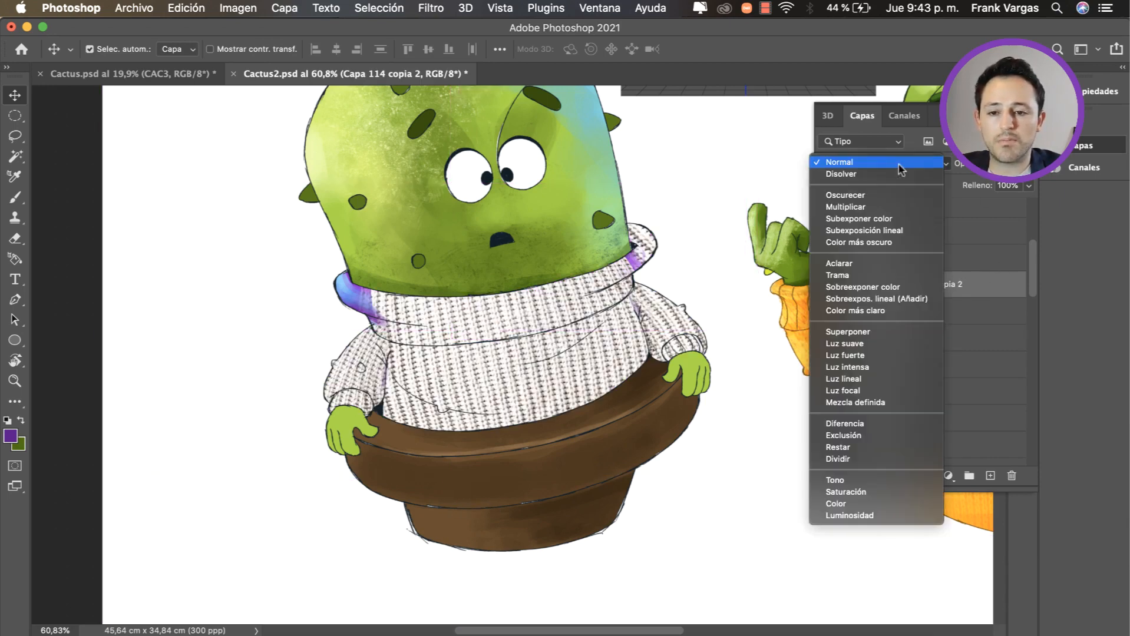
click(884, 204)
Step: Lower the opacity of Capa 114 copia 2 to soften the knit texture on the purple sweater
key(e)
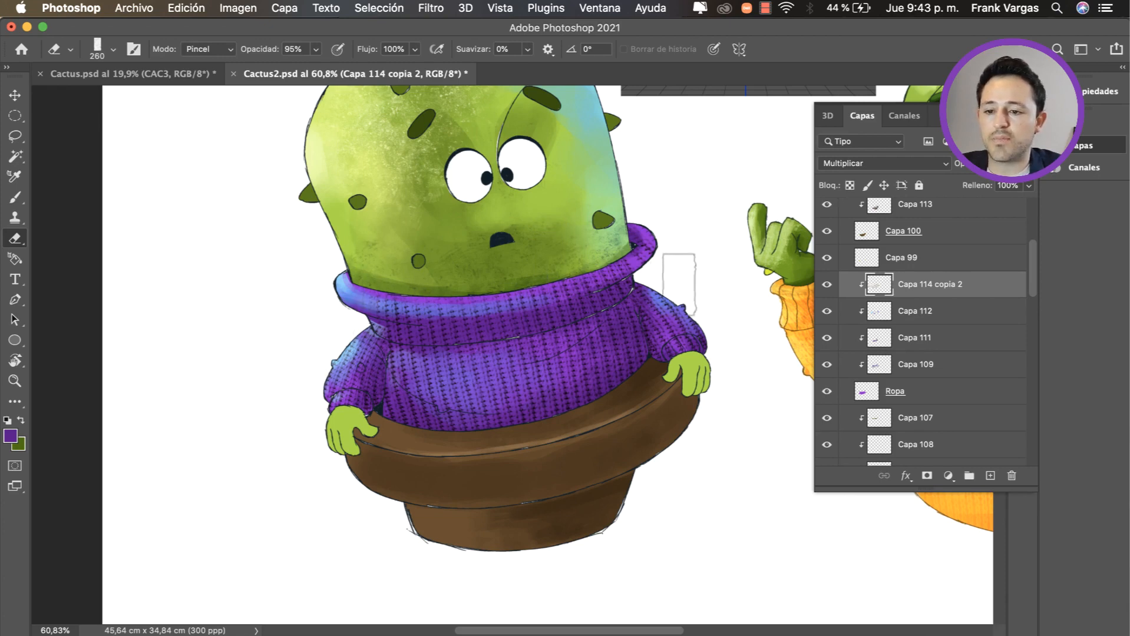
key(z)
mouse_move(622, 321)
mouse_down()
mouse_move(533, 325)
mouse_move(601, 337)
mouse_up()
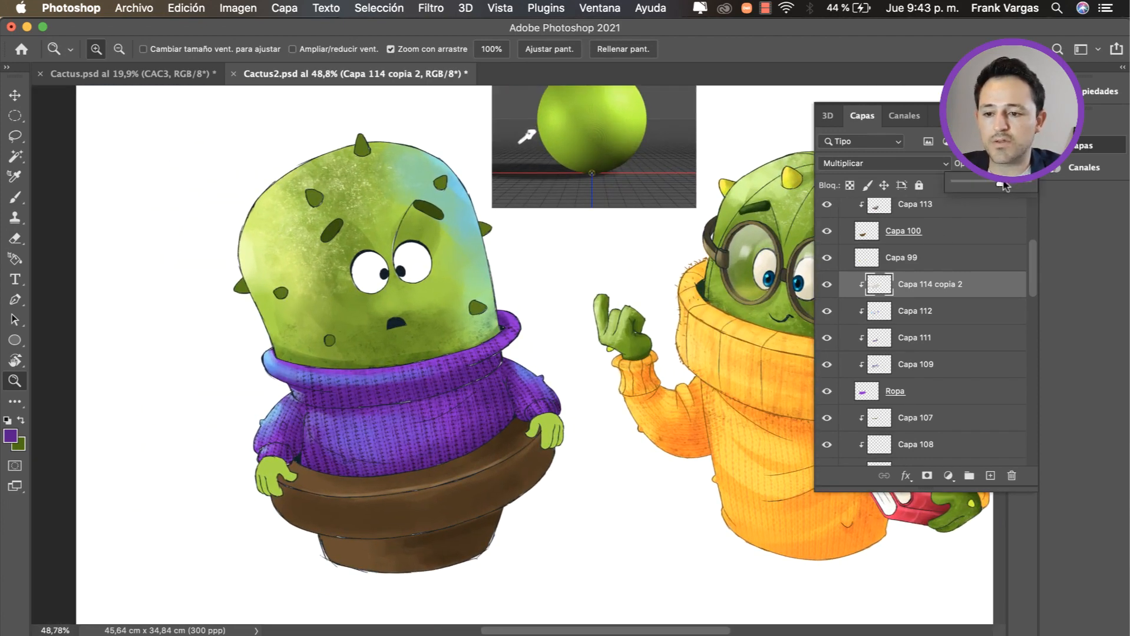
drag(479, 387, 472, 359)
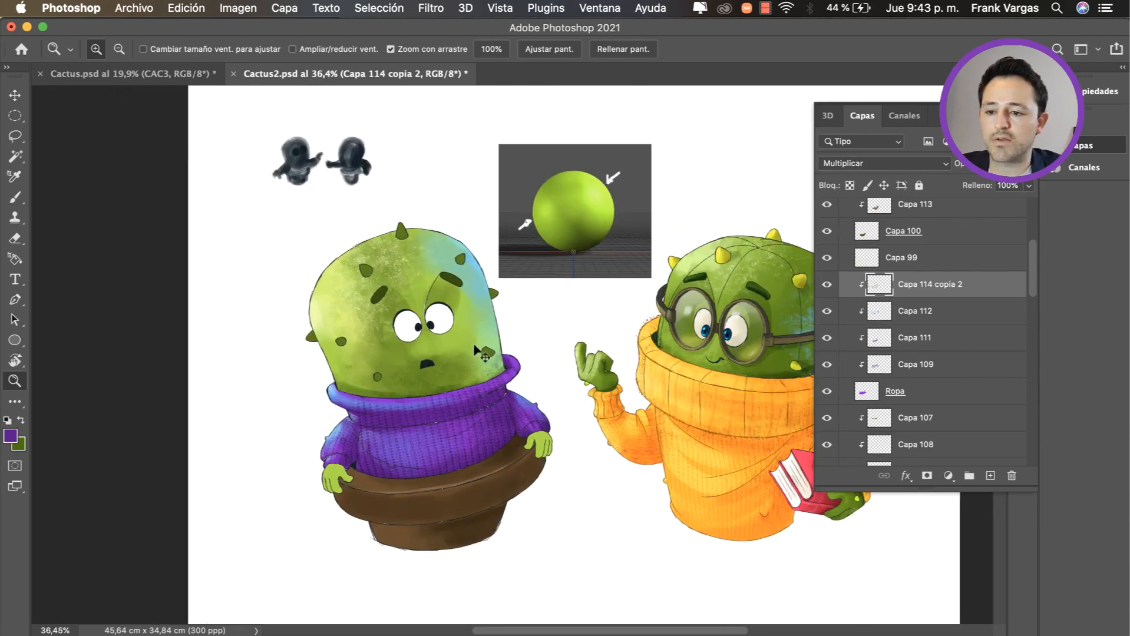
Step: Paint more light blue rim light on Capa 106 along the cactus's upper edge facing the sphere reference
key(v)
click(470, 271)
key(b)
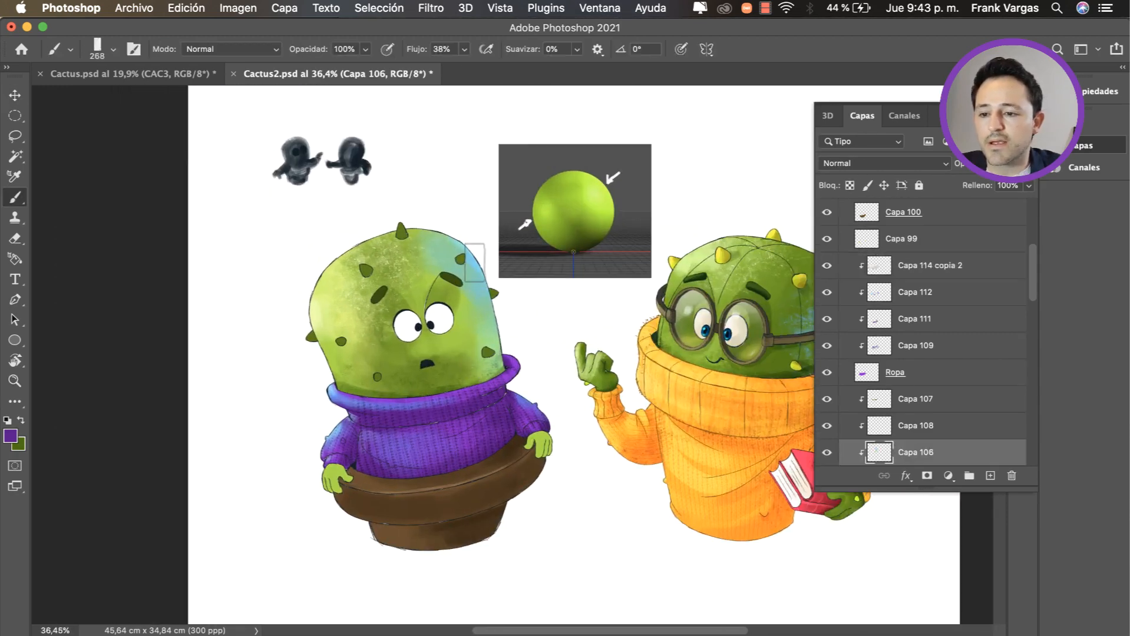
alt+click(476, 268)
drag(475, 268, 460, 271)
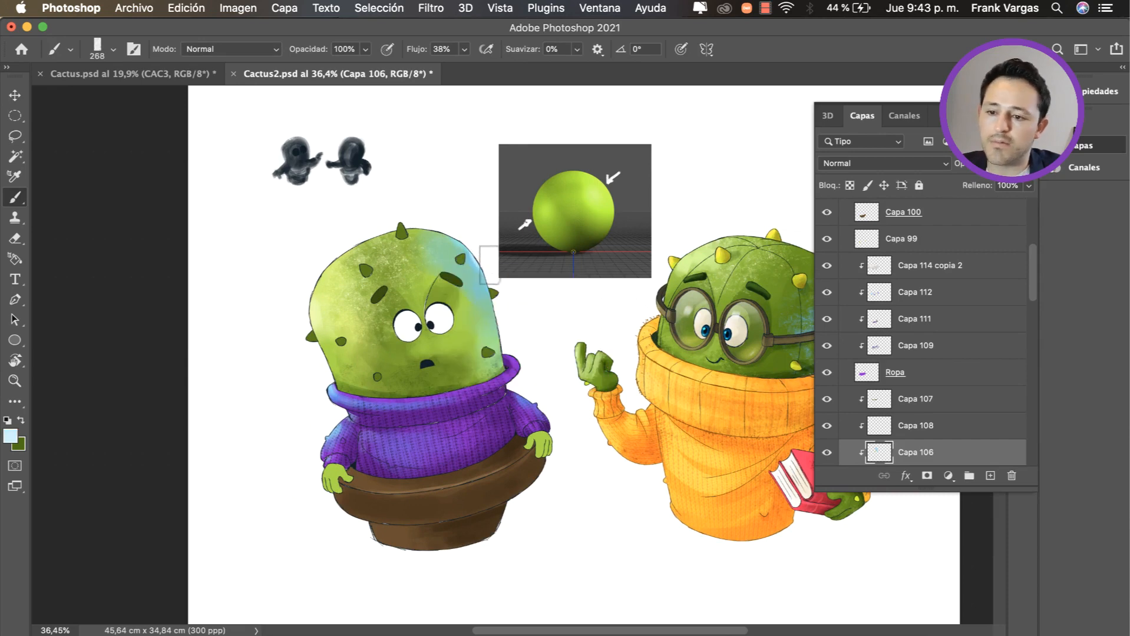
Step: Select Capa 99, the base layer of the purple-sweater cactus's hands, and rename it as MANO
key(v)
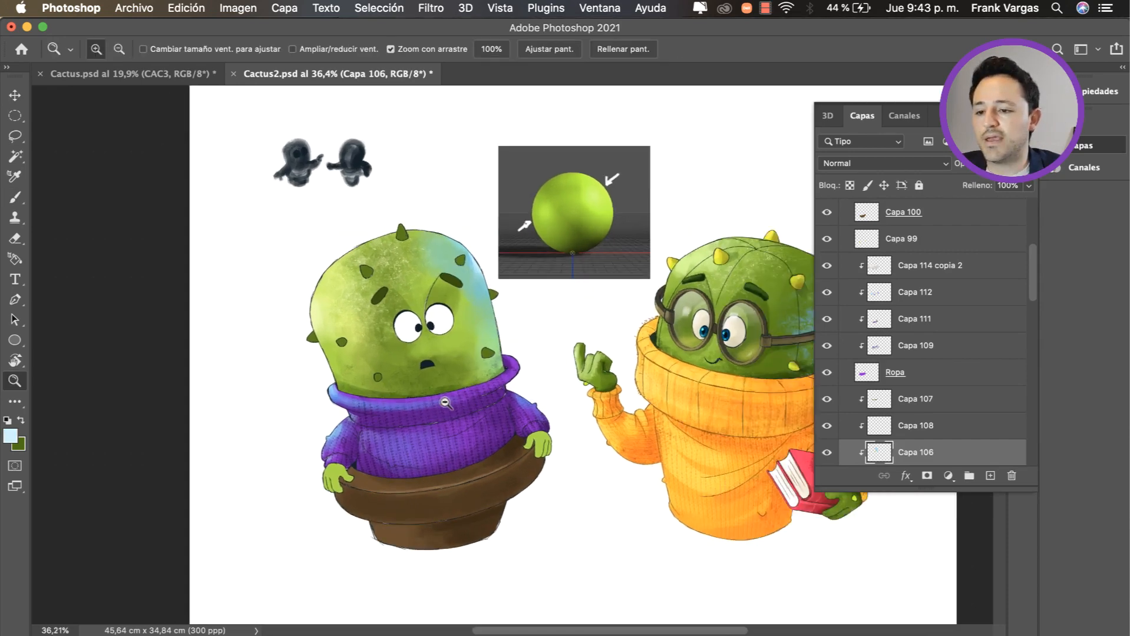
scroll(446, 325, up, 1)
key(z)
drag(451, 396, 469, 379)
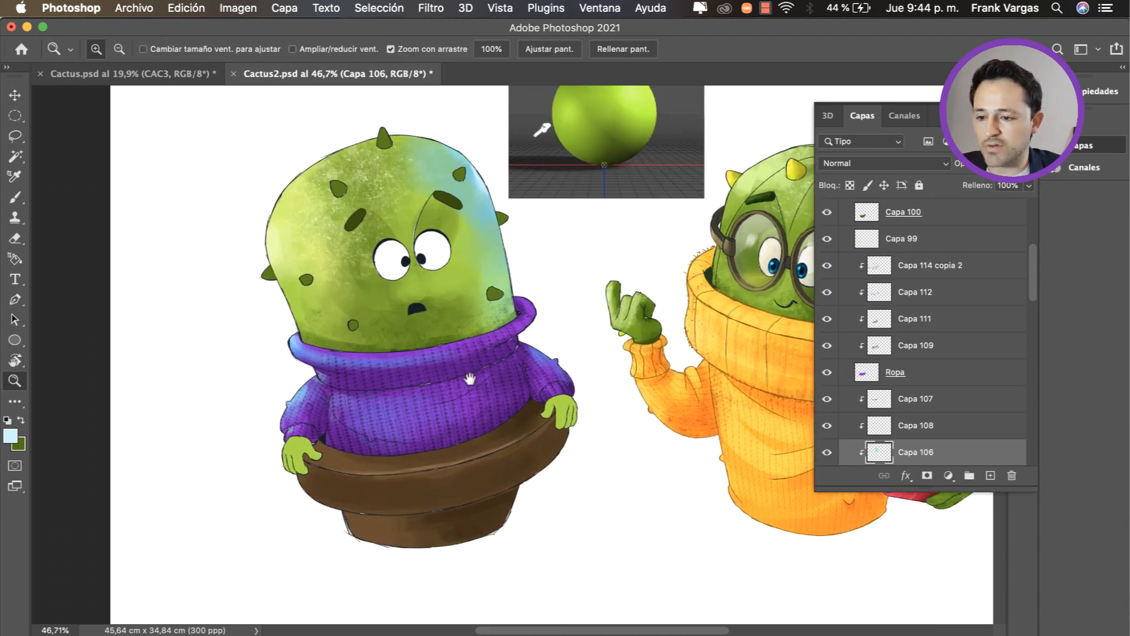
drag(387, 454, 401, 449)
key(v)
super+click(319, 424)
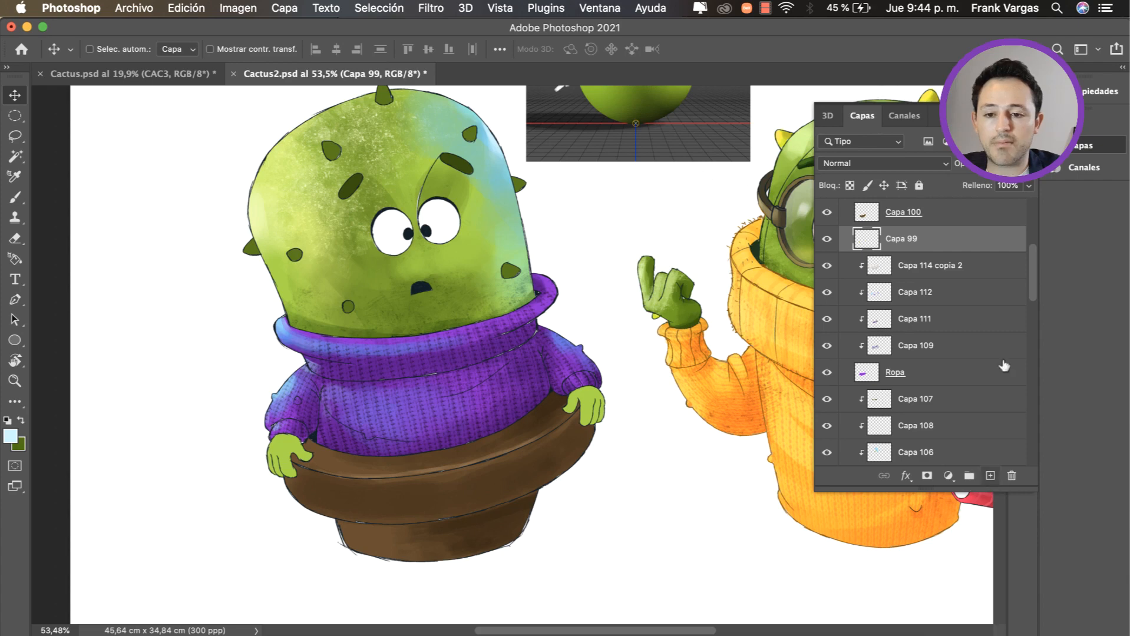
text(NO)
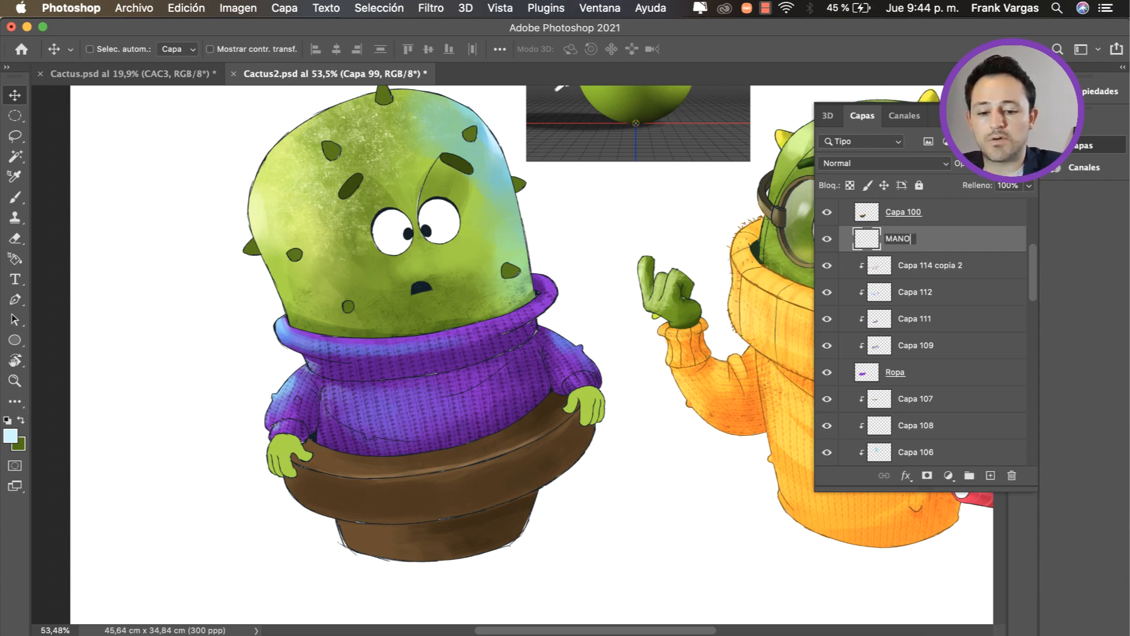
key(Return)
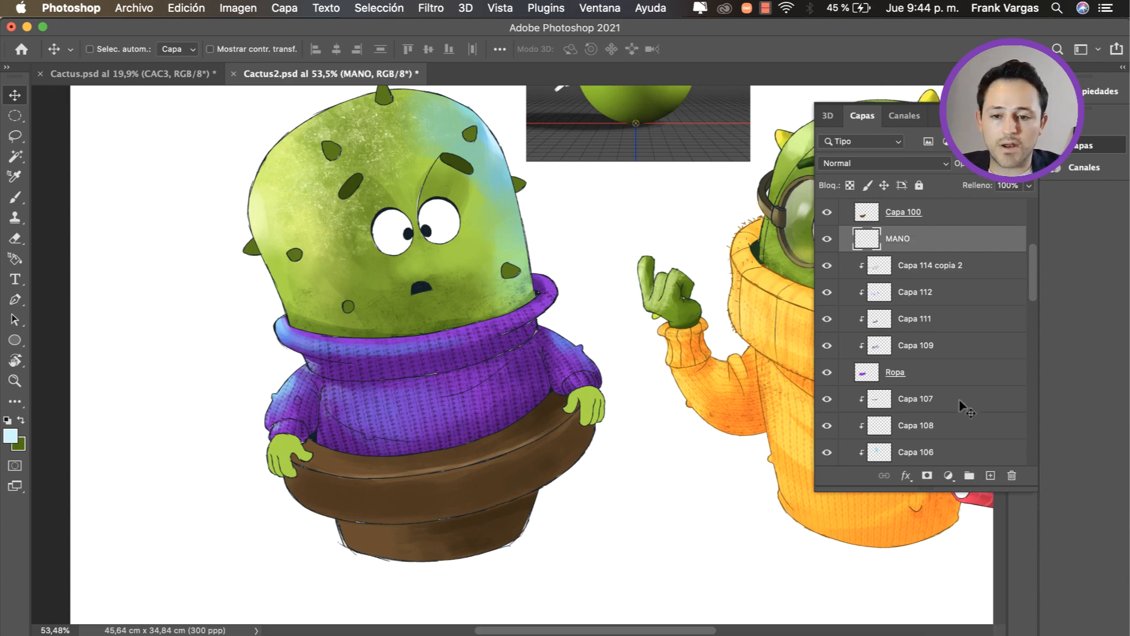
Step: Add a new layer above MANO and clip it to the hand layer
click(990, 475)
alt+click(933, 252)
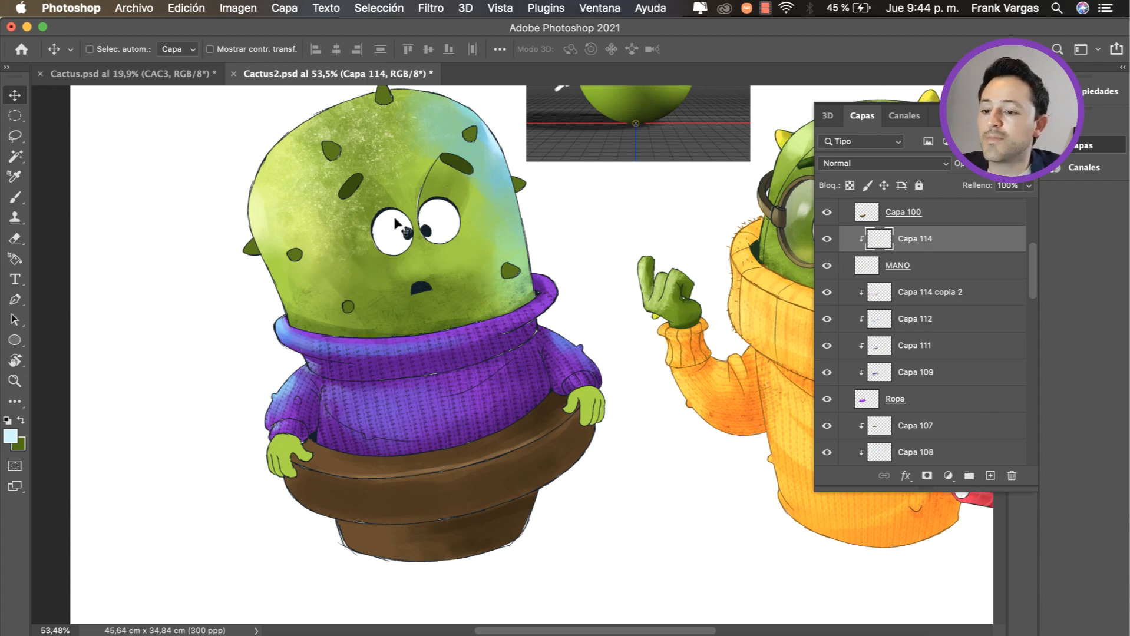
key(b)
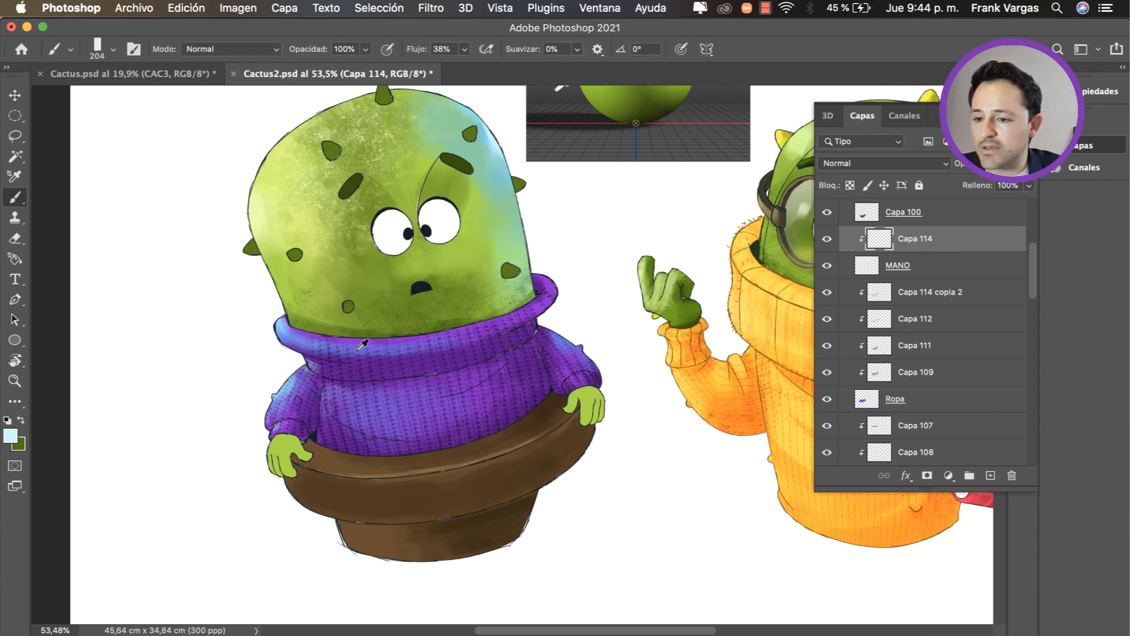
Step: Sample greens from the cactus and paint darker green shading on the hand beside the lighter blue sleeve
alt+click(397, 315)
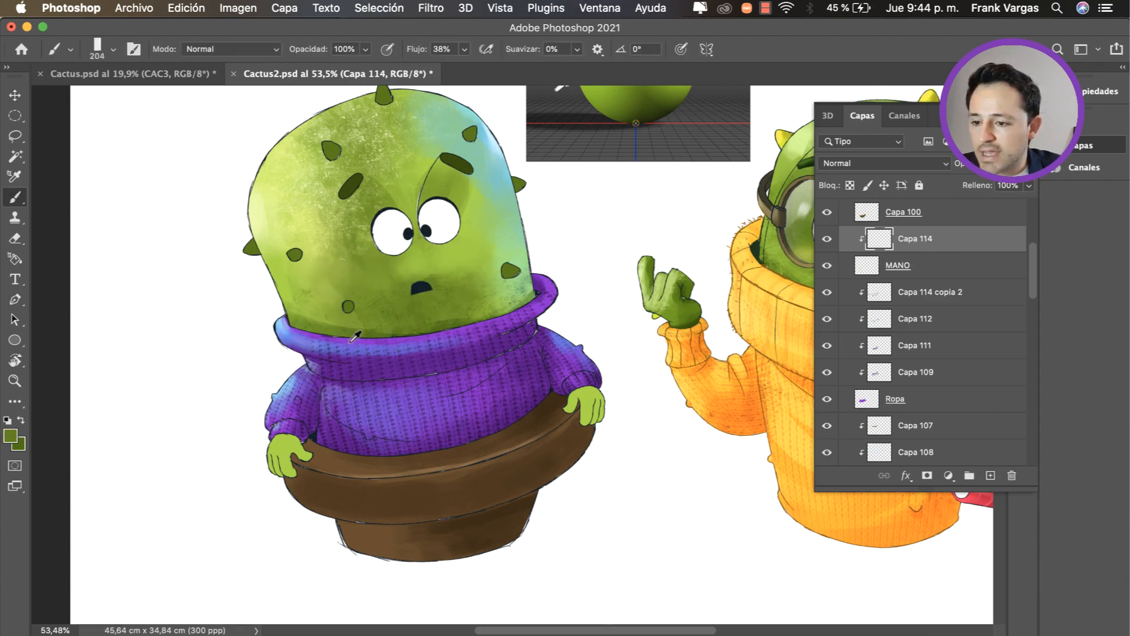
drag(295, 413, 297, 295)
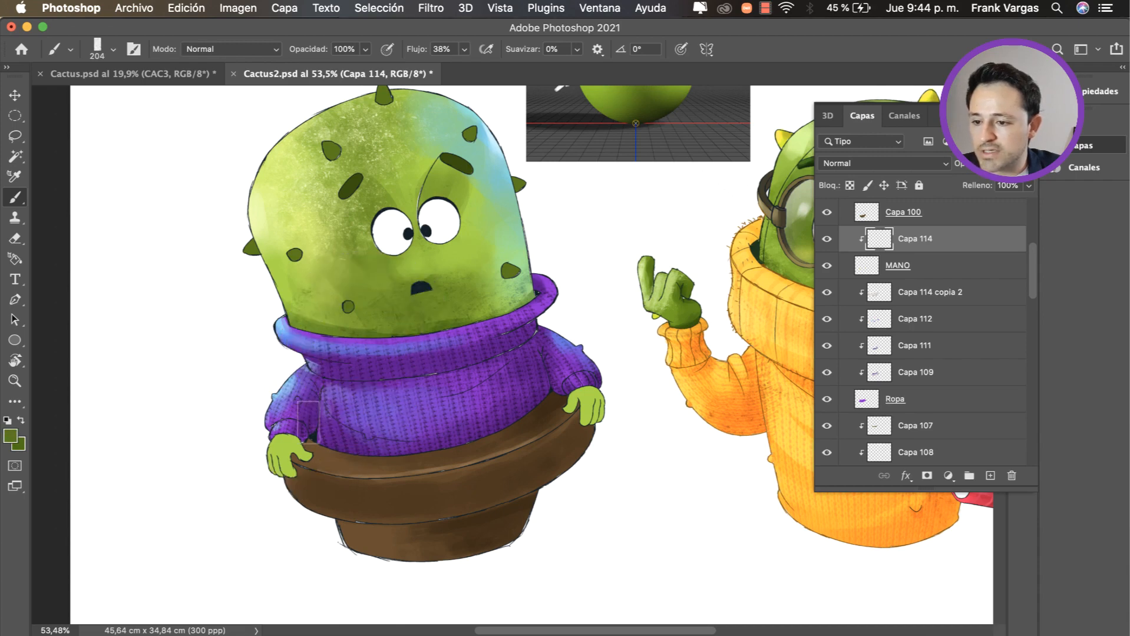
drag(307, 422, 281, 459)
key(super+z)
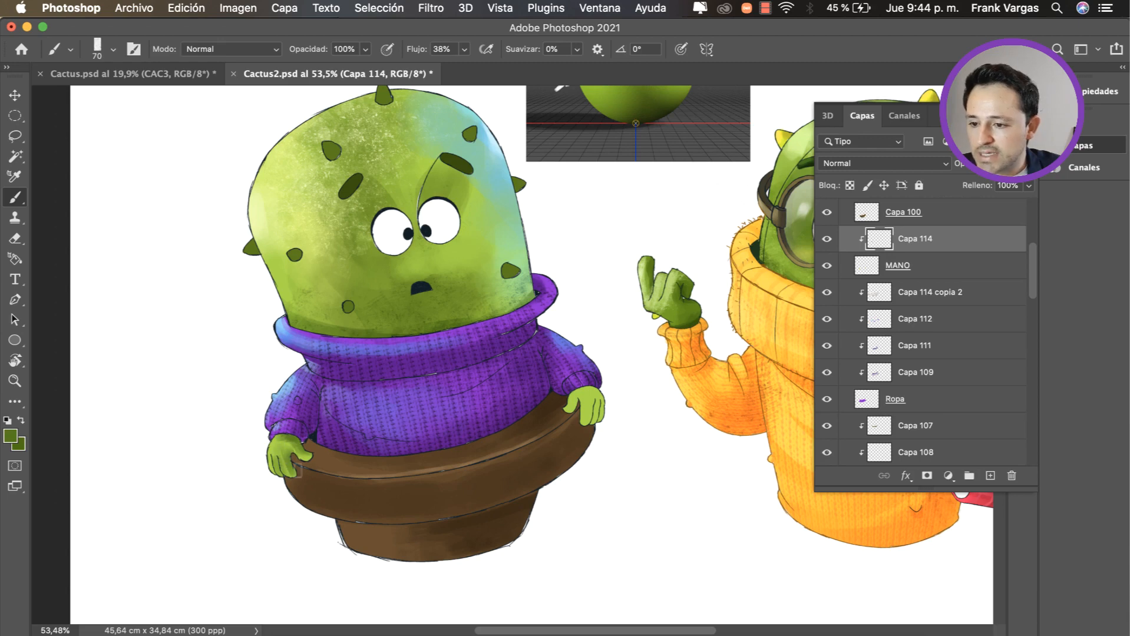
alt+click(278, 438)
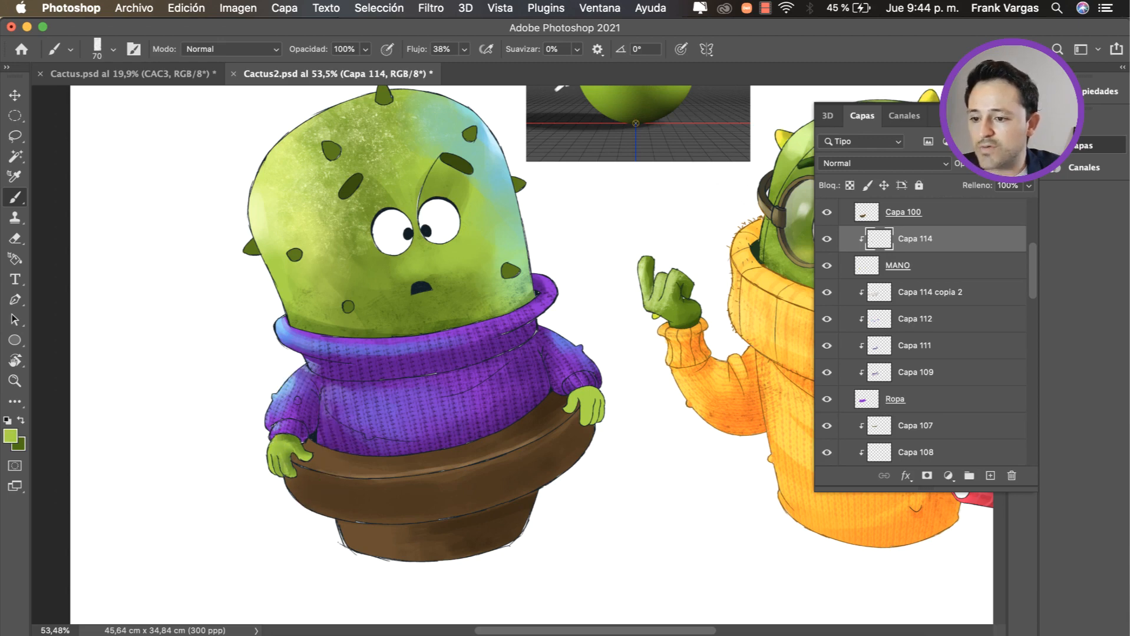
alt+click(297, 425)
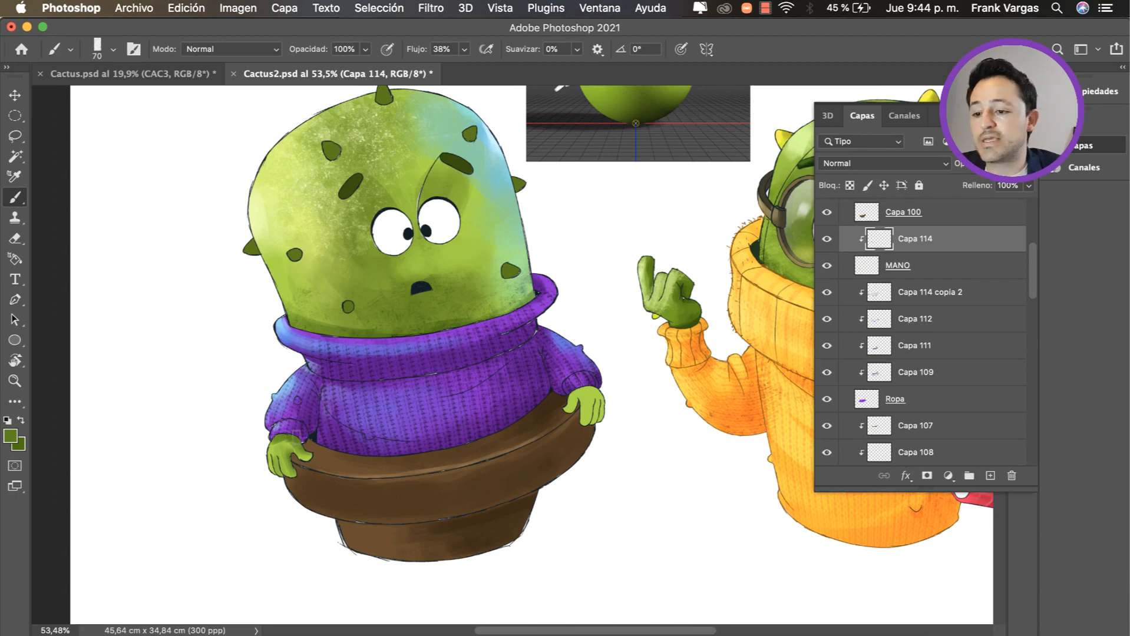
key(super+z)
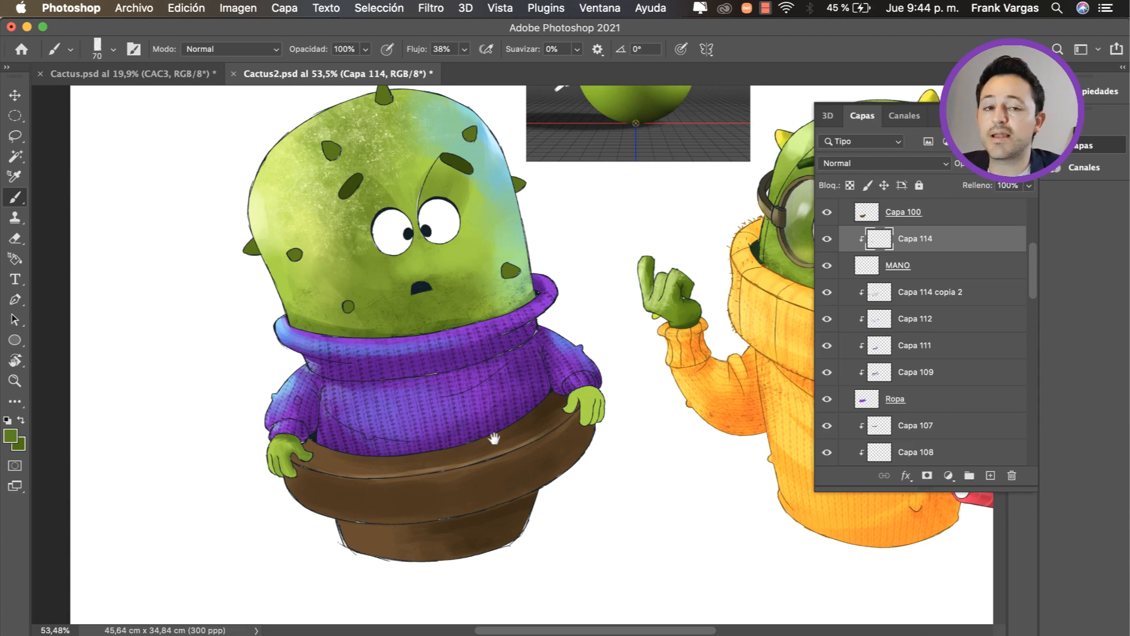
Step: Paint darker green shading on the cactus's other hand, under the cuff and between the fingers
drag(493, 439, 455, 433)
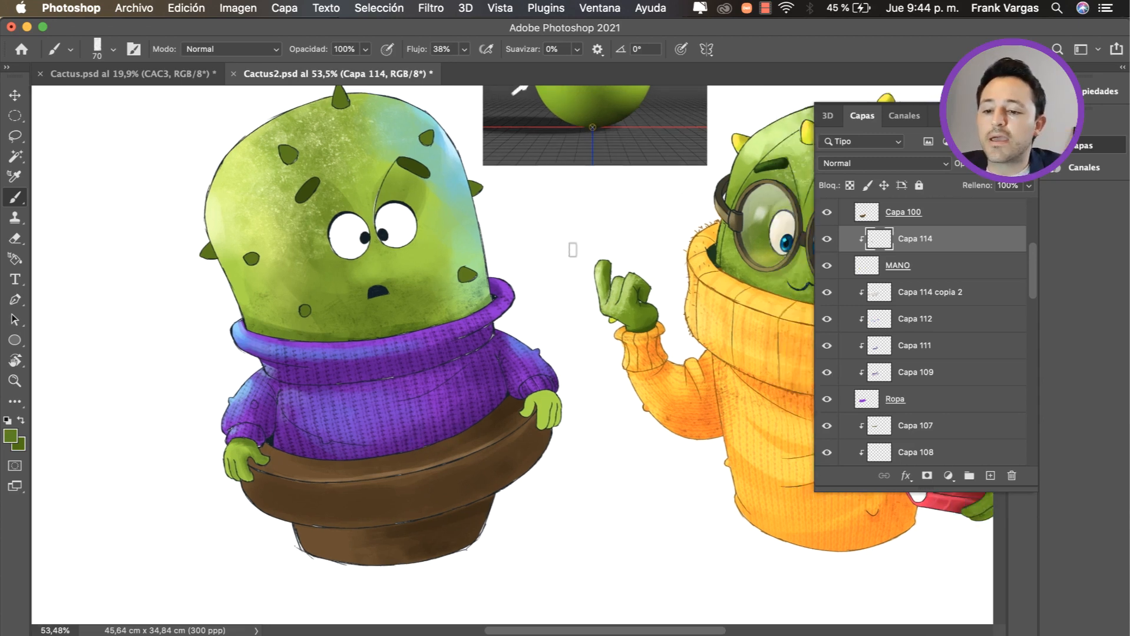
key(super+z)
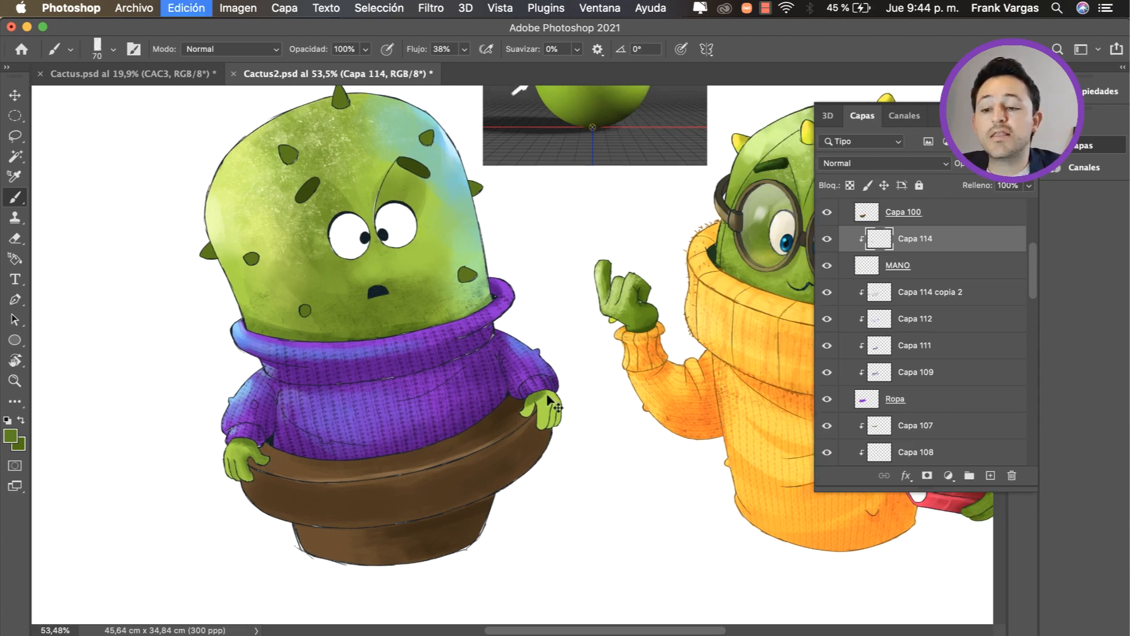
key(super+z)
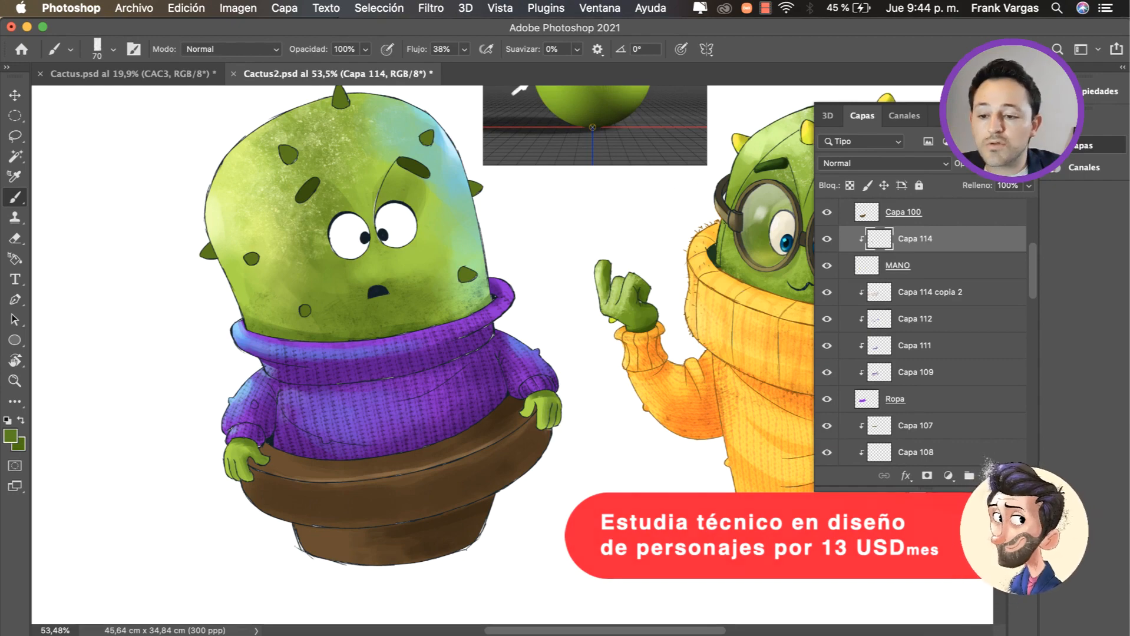
mouse_move(540, 410)
mouse_down()
mouse_move(559, 411)
mouse_move(513, 409)
mouse_move(509, 422)
mouse_up()
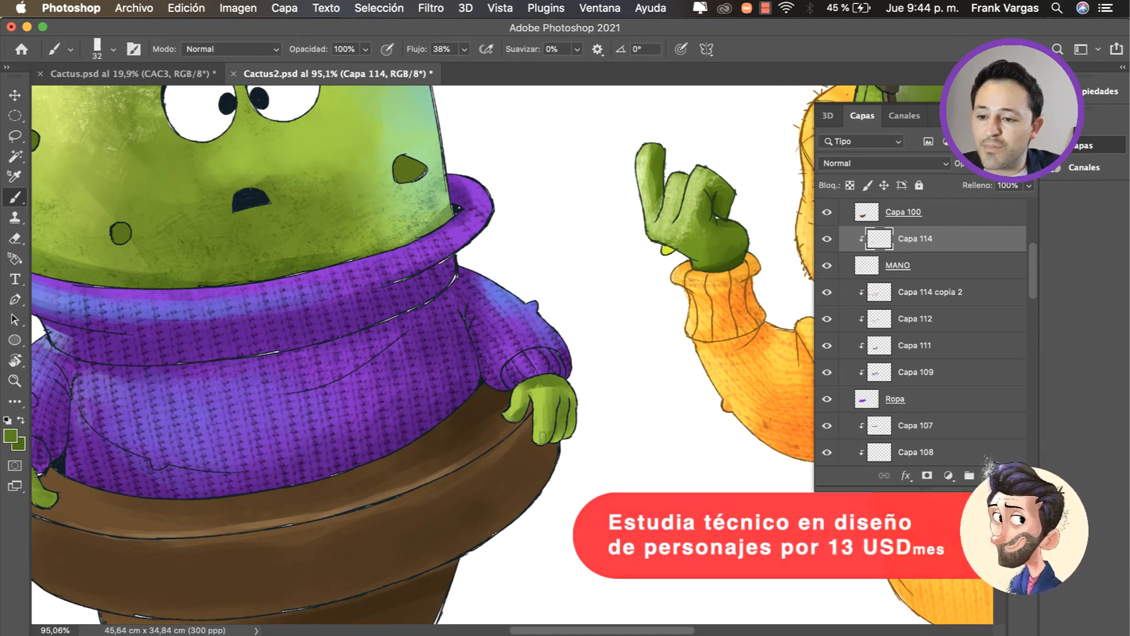
Step: Fill the white gaps along the collar's line art with purple sampled from the sweater on the Ropa layer
key(z)
drag(348, 317, 381, 316)
drag(421, 330, 507, 356)
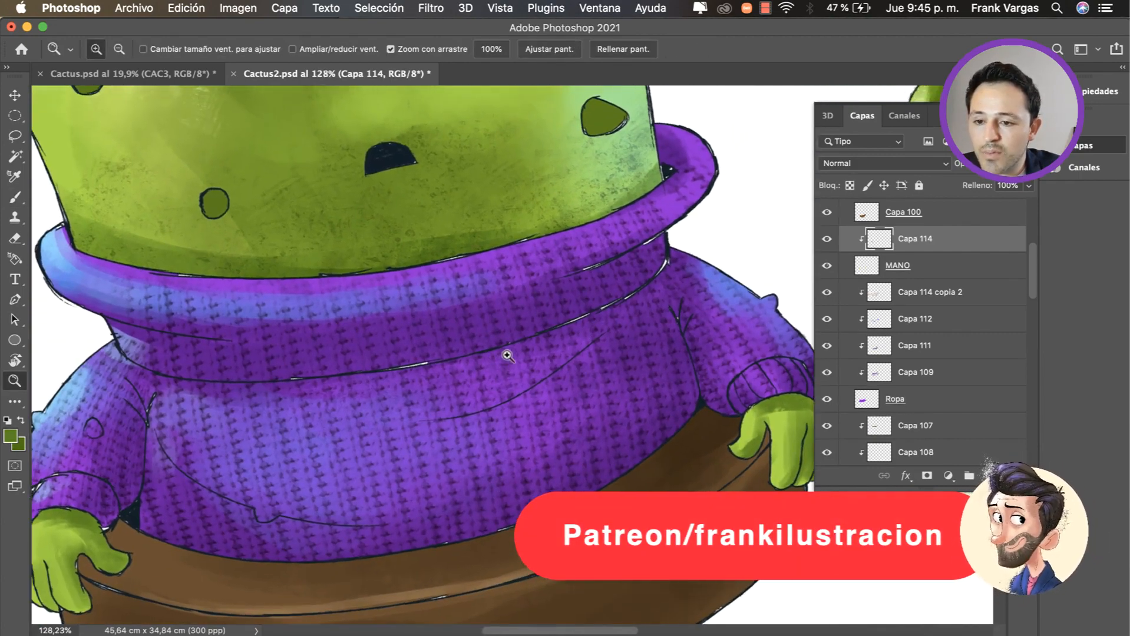
drag(629, 286, 660, 298)
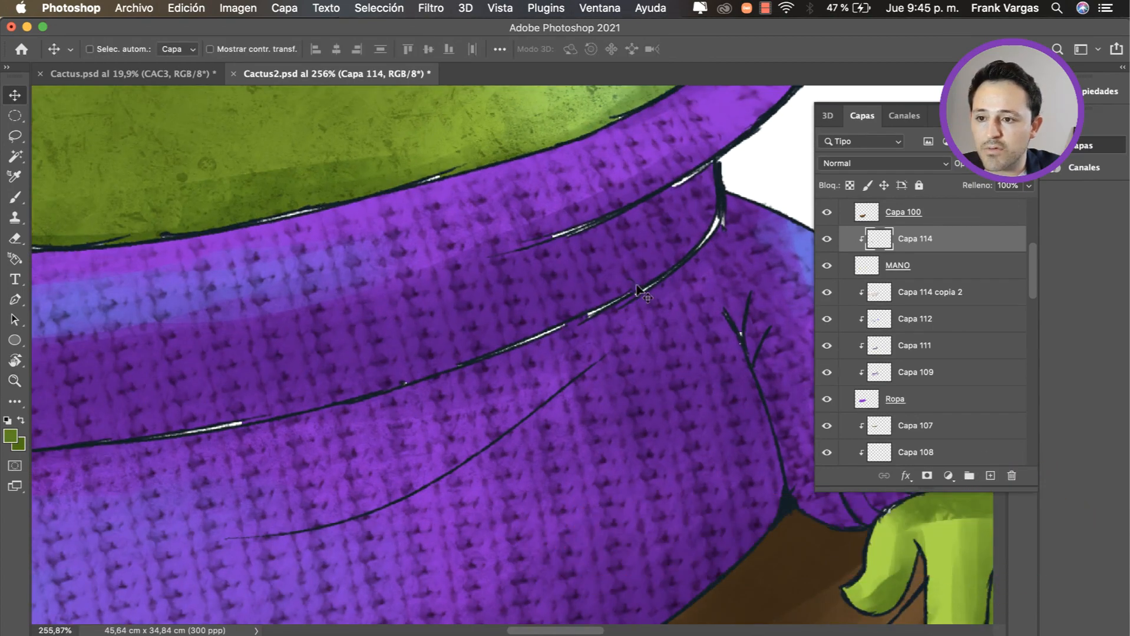
click(385, 11)
click(590, 470)
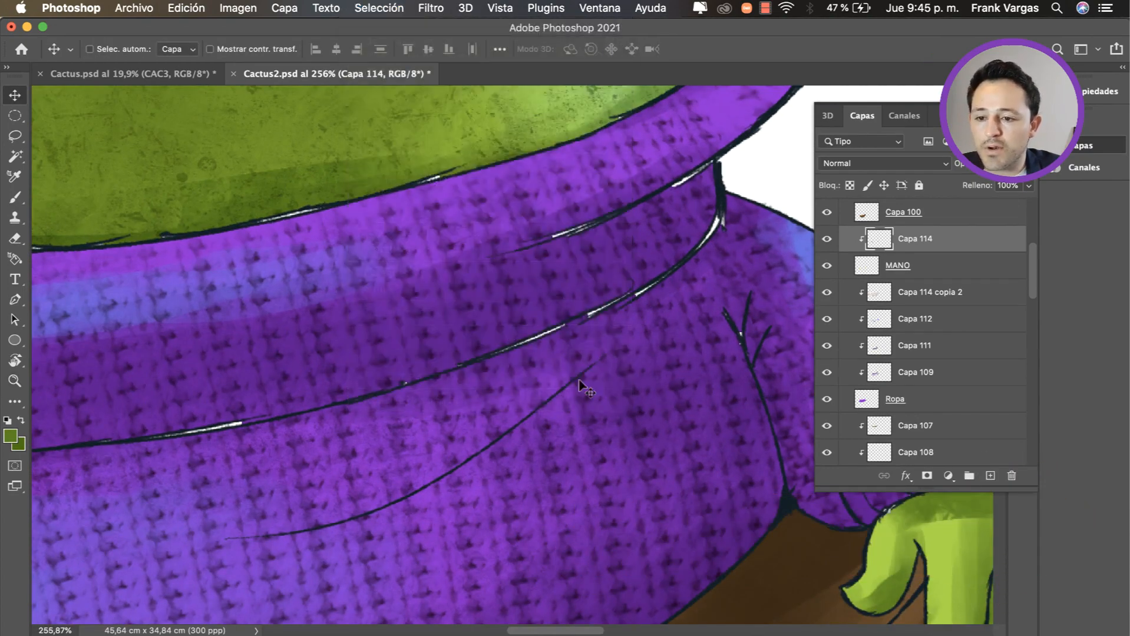
click(567, 280)
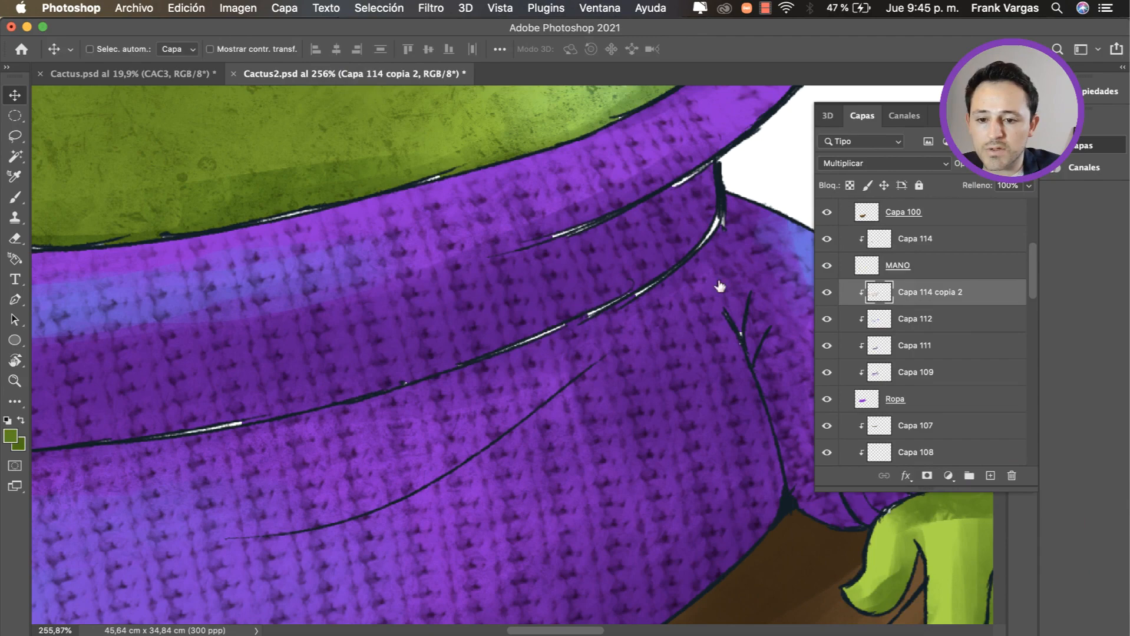
click(917, 401)
key(b)
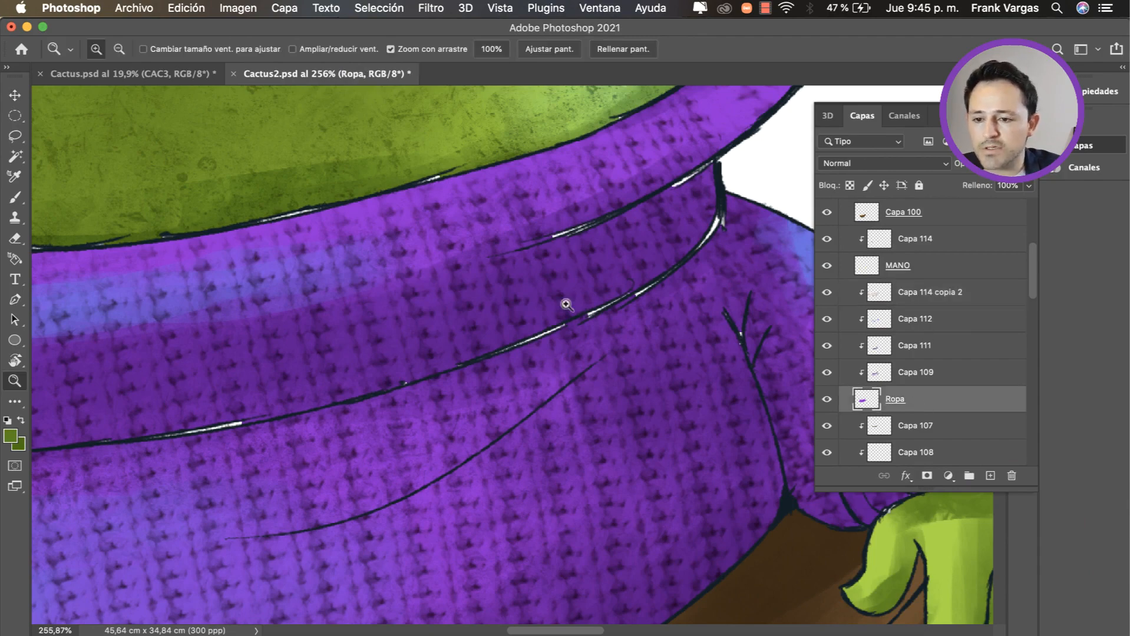
scroll(565, 303, down, 3)
alt+click(558, 339)
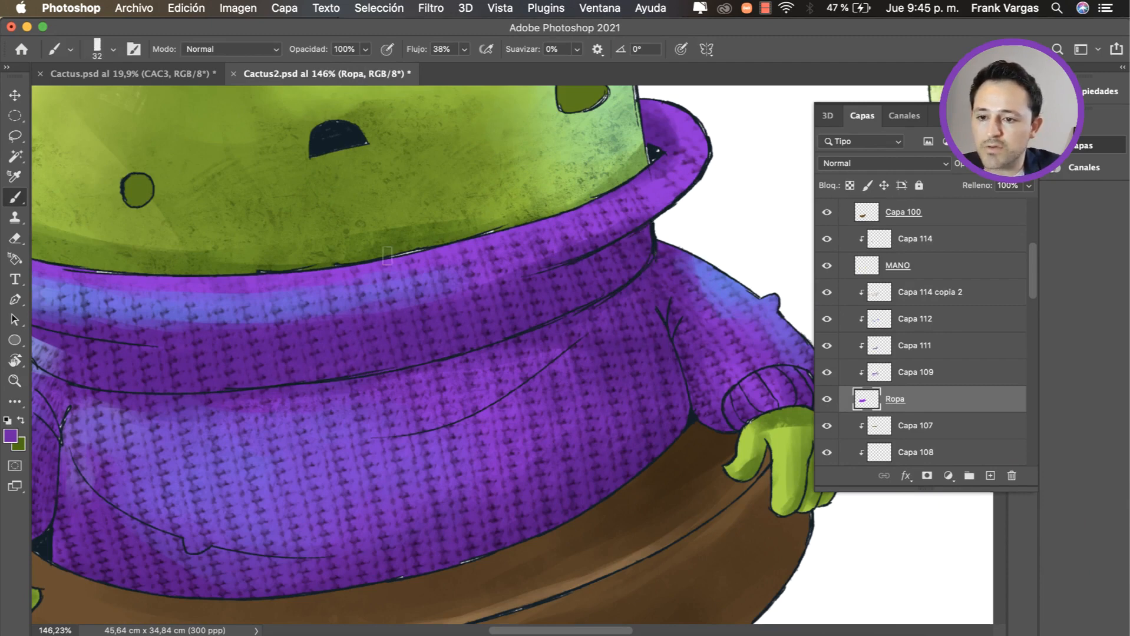
mouse_move(384, 262)
mouse_down()
mouse_move(522, 229)
mouse_move(642, 183)
mouse_up()
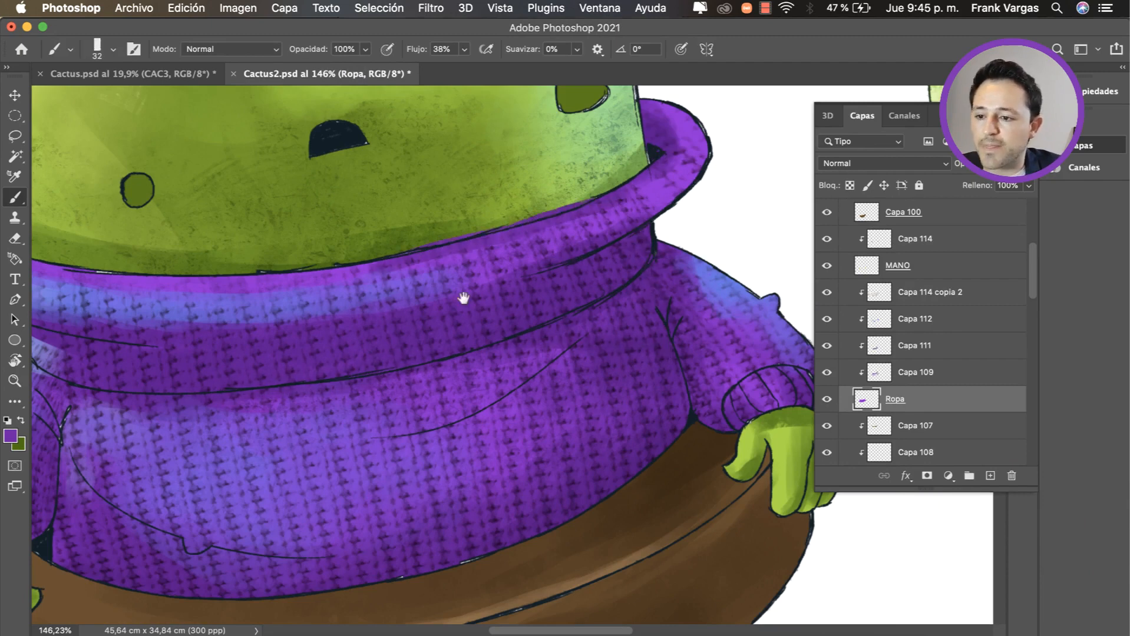
Step: Fill the remaining white gaps on Ropa with purple around the light blue end of the collar and its sleeve
drag(273, 398, 472, 330)
drag(139, 440, 123, 475)
drag(225, 483, 214, 486)
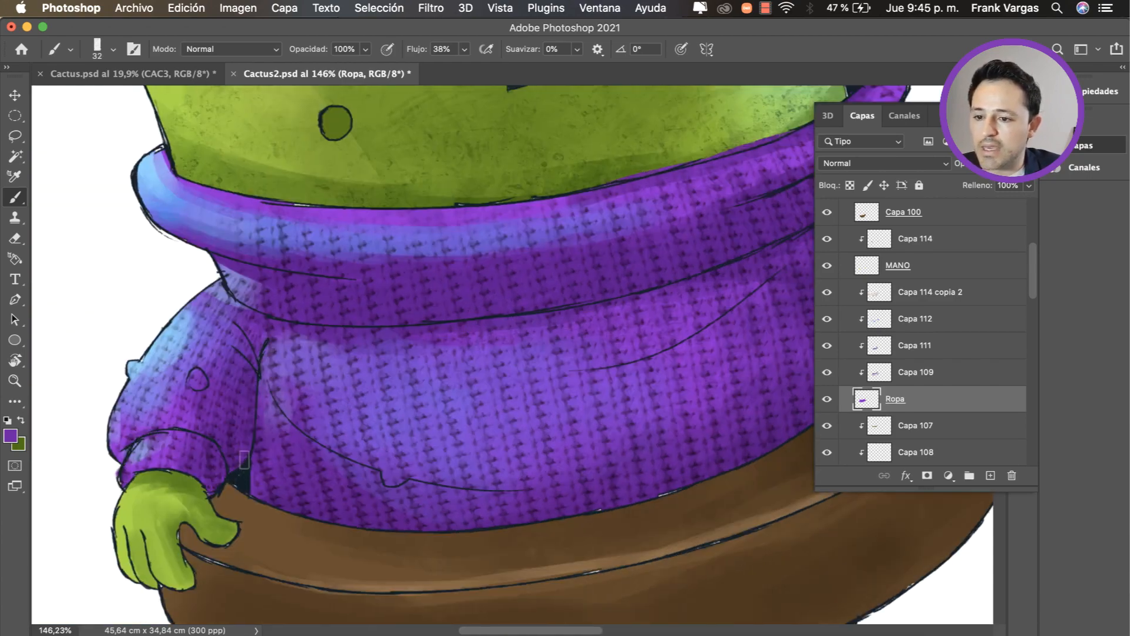
mouse_move(316, 398)
mouse_down()
mouse_move(308, 374)
mouse_move(284, 366)
mouse_up()
drag(376, 327, 408, 368)
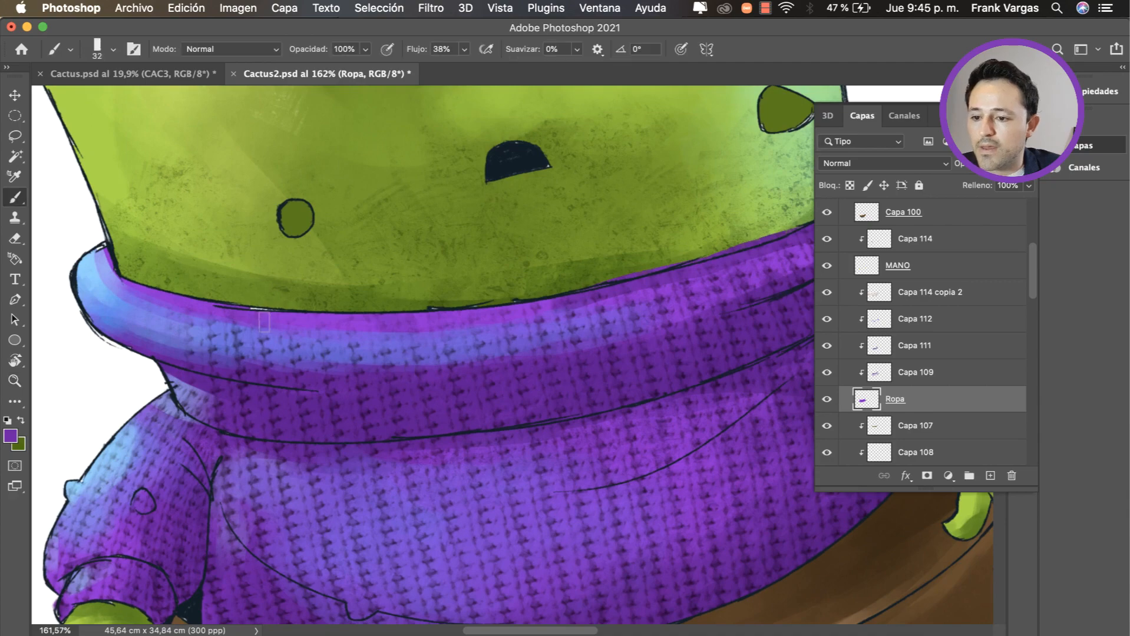
mouse_move(242, 318)
mouse_down()
mouse_move(273, 317)
mouse_move(232, 459)
mouse_up()
Step: Add a new layer directly above the REFERENCIAS group for the eye colour
drag(566, 374, 617, 372)
mouse_move(432, 448)
mouse_down()
mouse_move(306, 376)
mouse_move(432, 385)
mouse_up()
mouse_move(431, 385)
mouse_down()
mouse_move(433, 362)
mouse_move(416, 376)
mouse_up()
drag(384, 302, 407, 300)
super+click(392, 296)
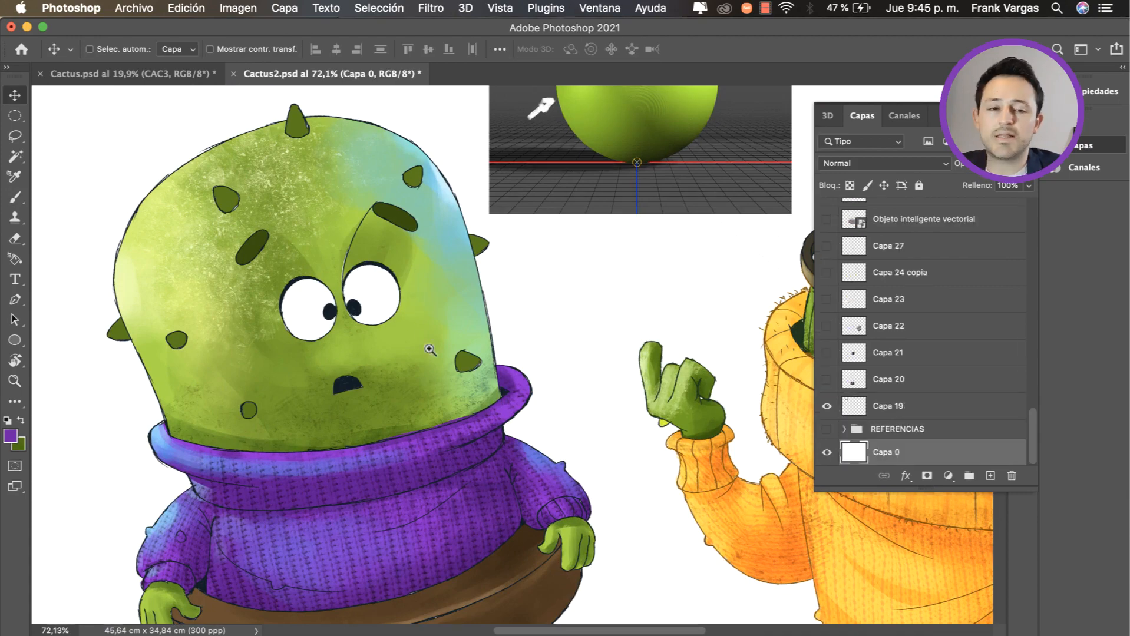
drag(430, 350, 416, 370)
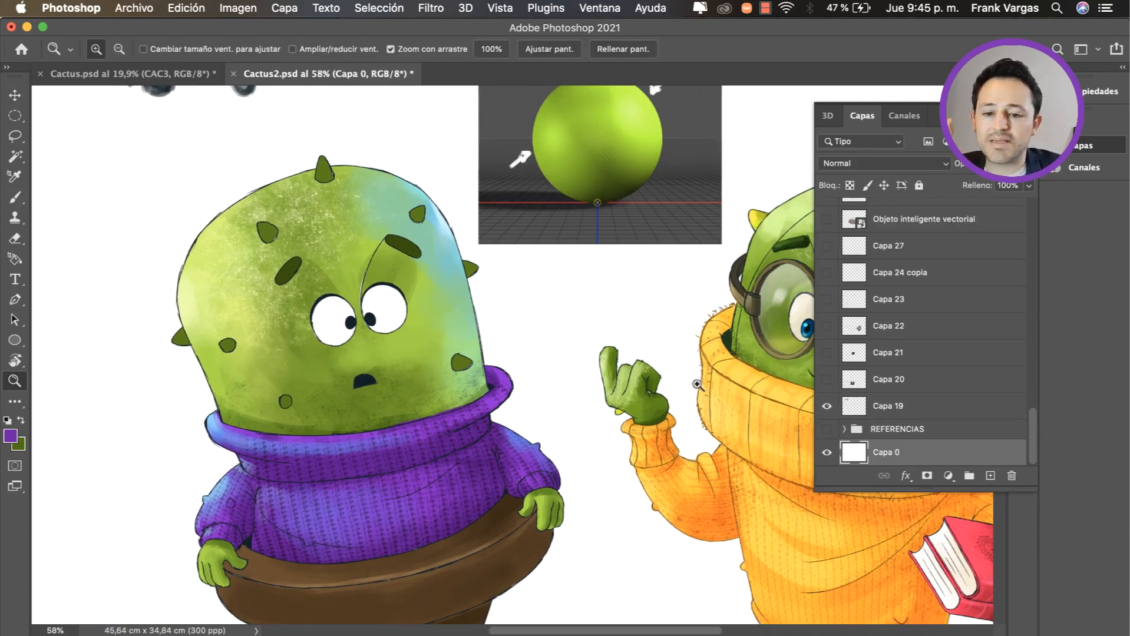
key(v)
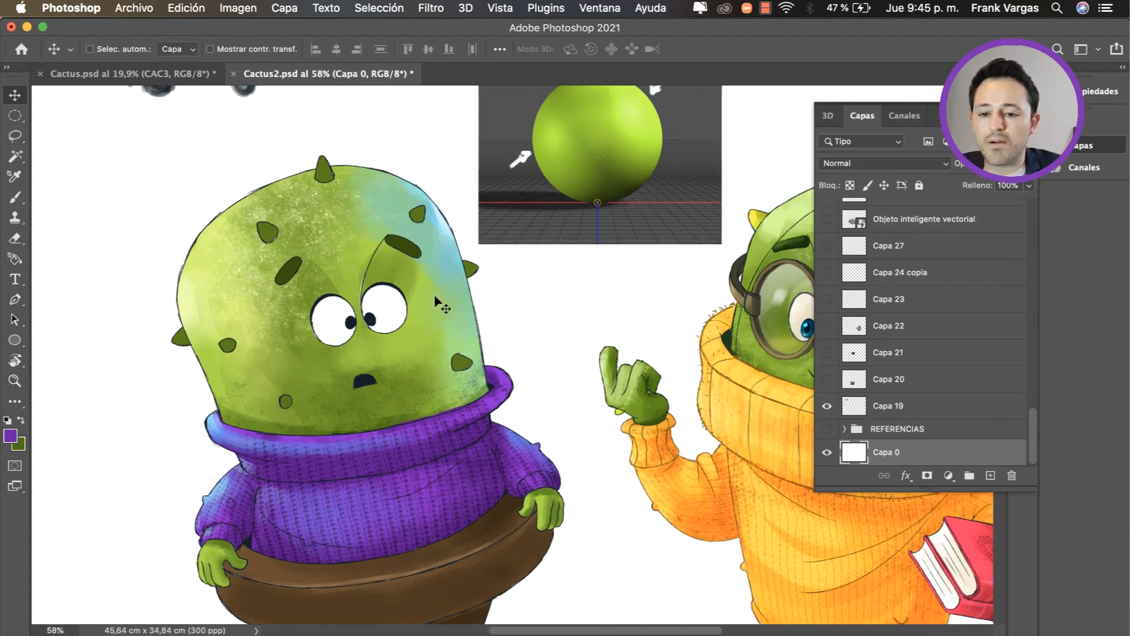
click(952, 430)
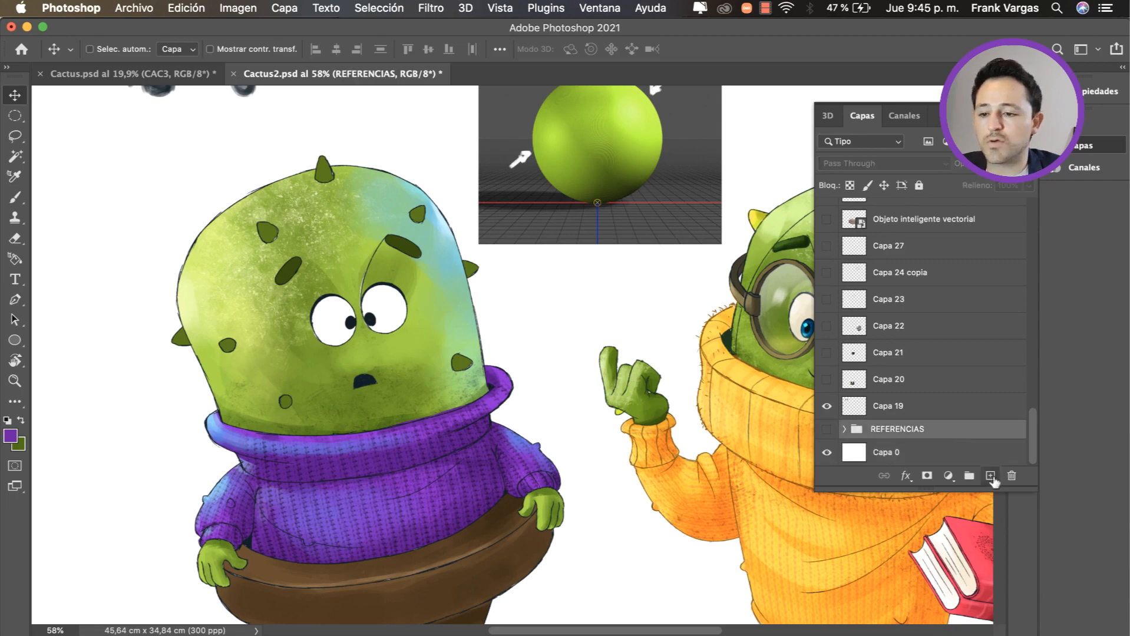
click(991, 476)
Step: Sample yellow from the orange sweater, lighten it to cream and paint the purple-sweater cactus's eyes on Capa 115
key(z)
drag(374, 284, 400, 284)
key(b)
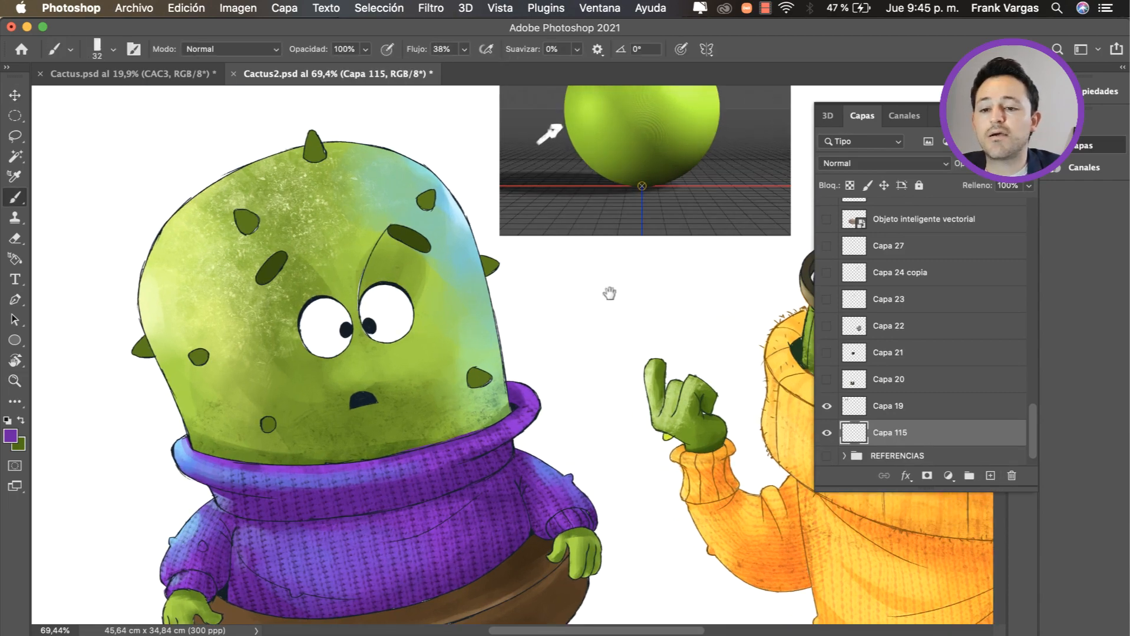
drag(609, 293, 591, 327)
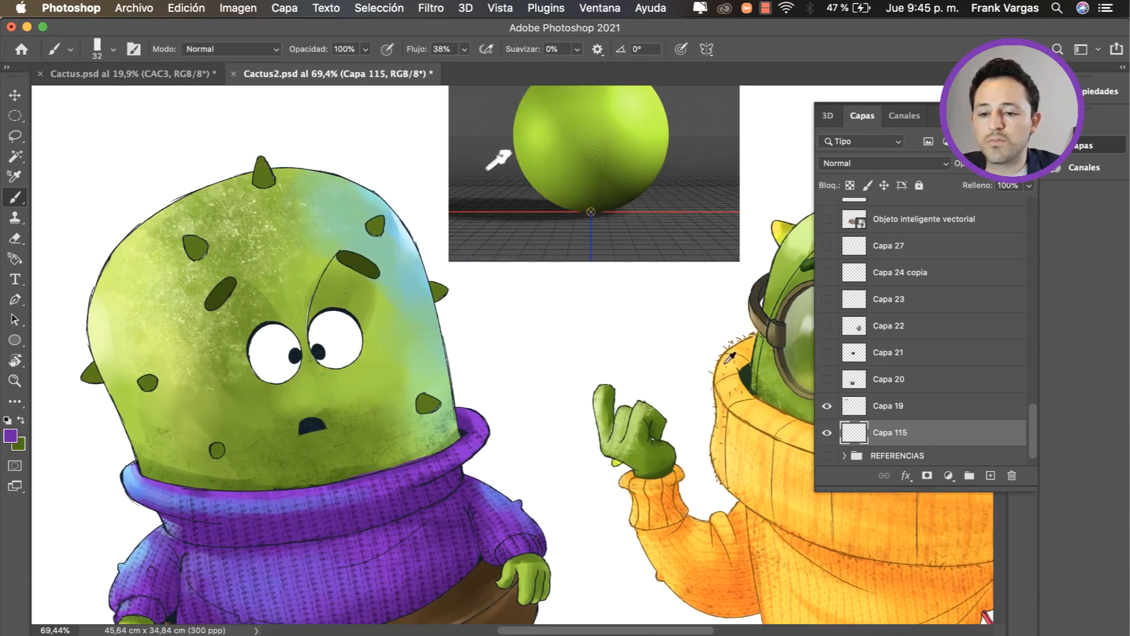
alt+click(724, 364)
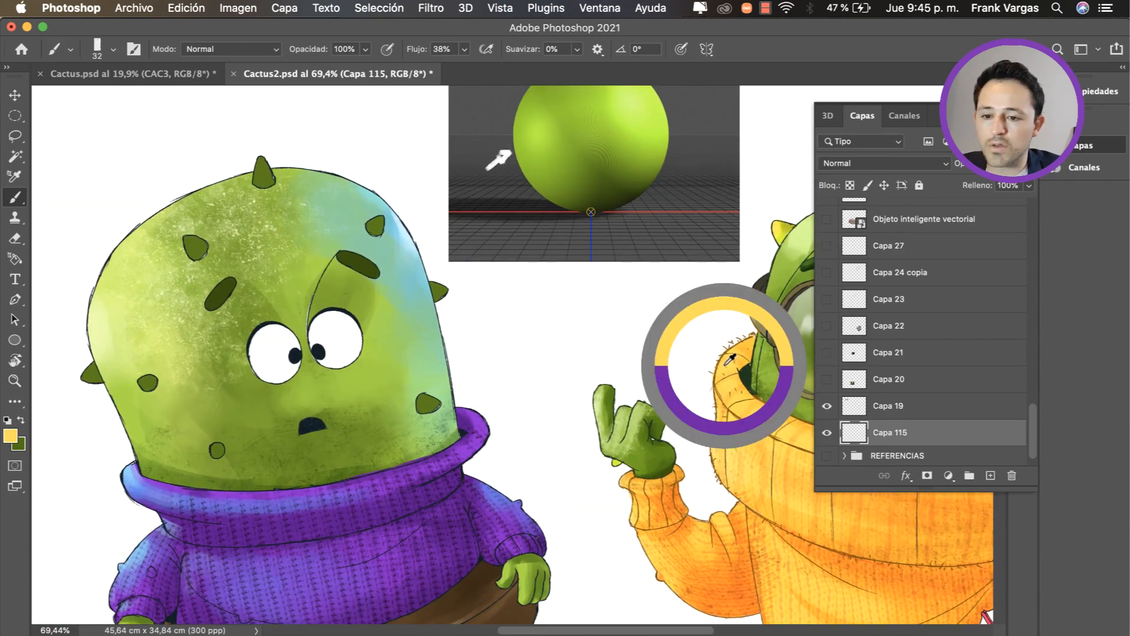
ctrl+alt+super+drag(546, 329, 486, 336)
mouse_move(252, 345)
ctrl+alt+mouse_down()
mouse_move(278, 334)
mouse_move(280, 370)
mouse_move(259, 338)
mouse_move(288, 362)
mouse_move(279, 337)
mouse_move(254, 345)
mouse_move(345, 342)
mouse_move(329, 316)
ctrl+alt+mouse_up()
key(z)
drag(347, 368, 245, 413)
key(super+0)
scroll(1031, 430, down, 1)
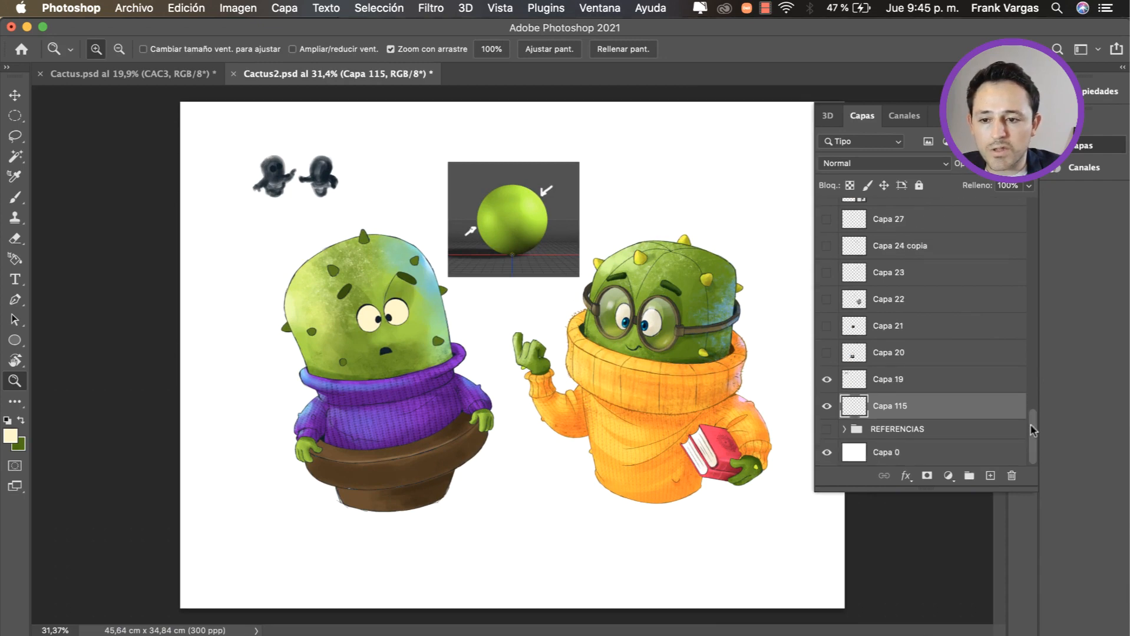
drag(585, 332, 618, 332)
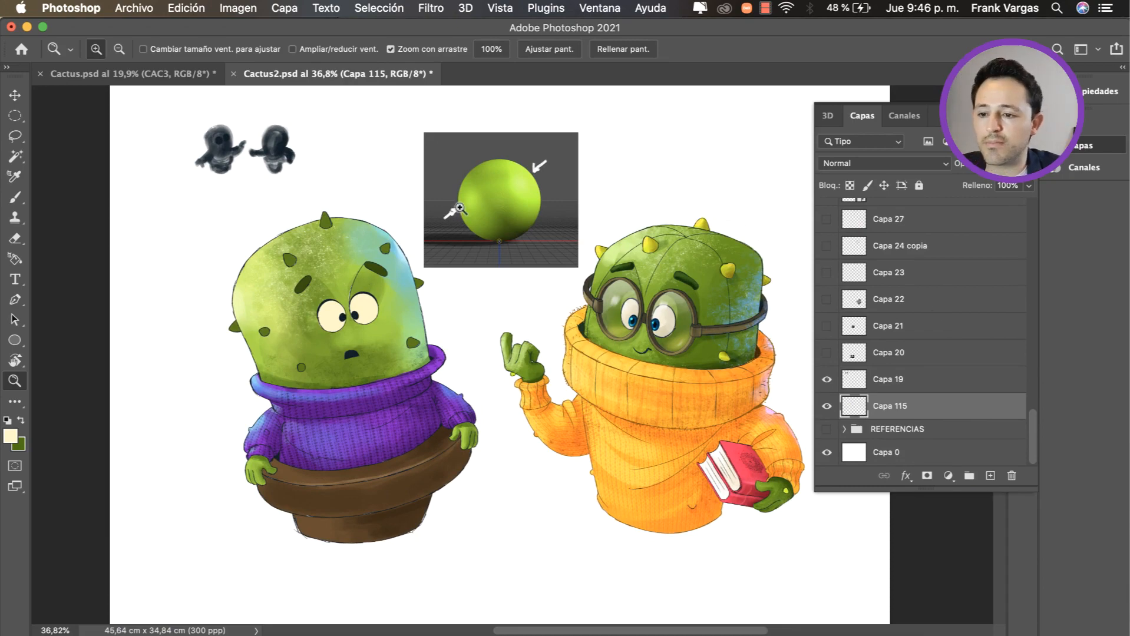
drag(384, 301, 443, 300)
drag(331, 355, 361, 370)
drag(358, 307, 676, 328)
key(v)
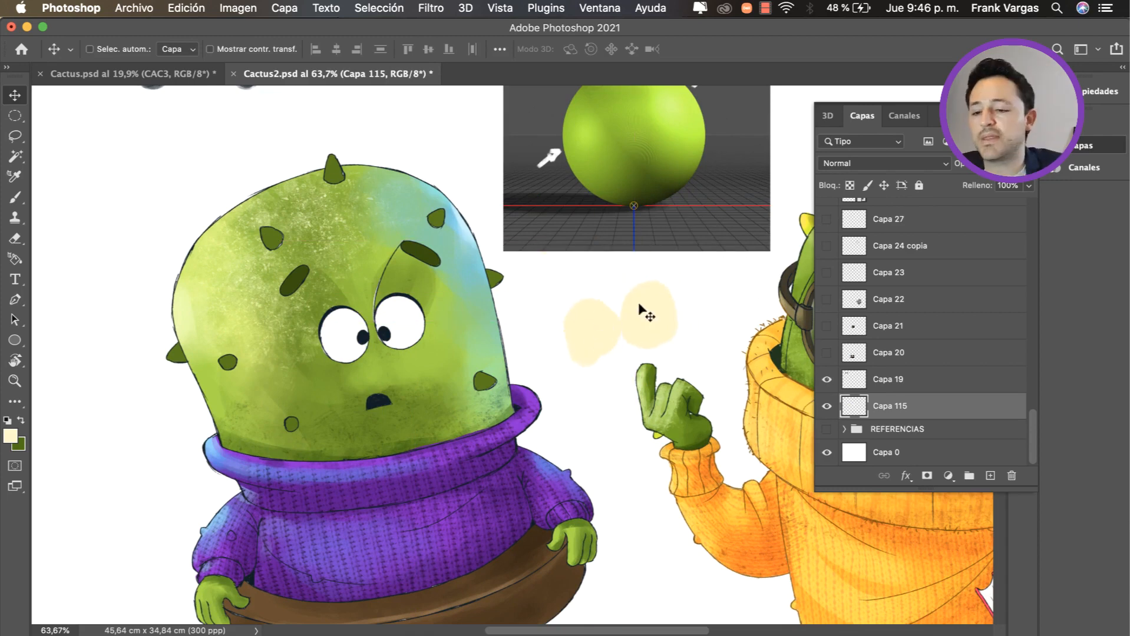
key(super+z)
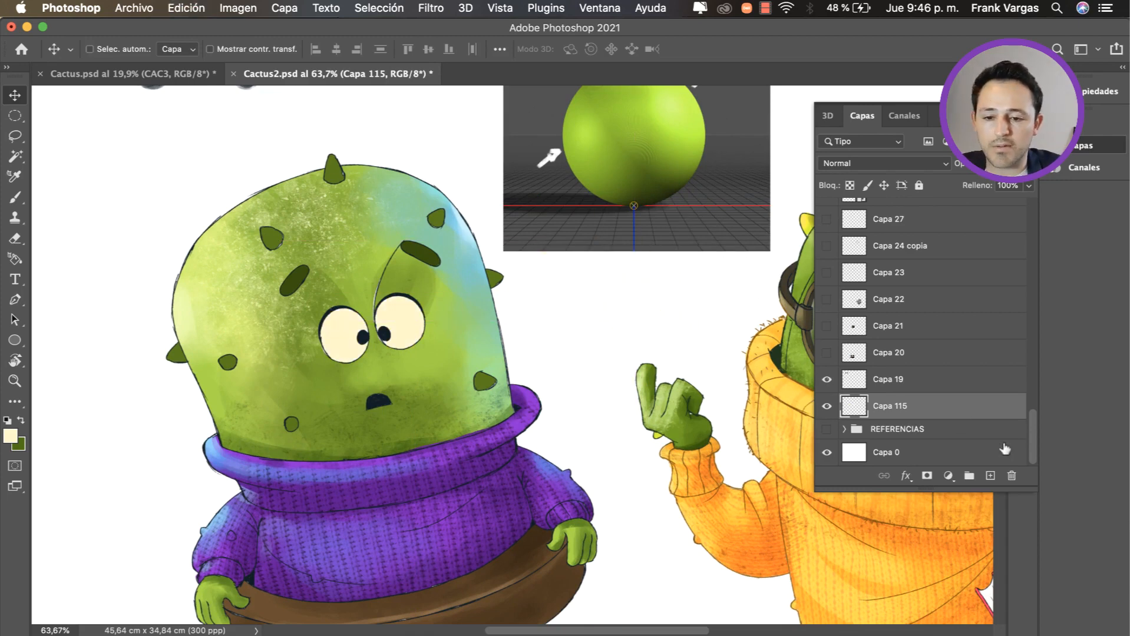
Step: Add a layer clipped to Capa 115 and softly shade the lower parts of both eyes with a darker cream
click(990, 475)
alt+click(949, 414)
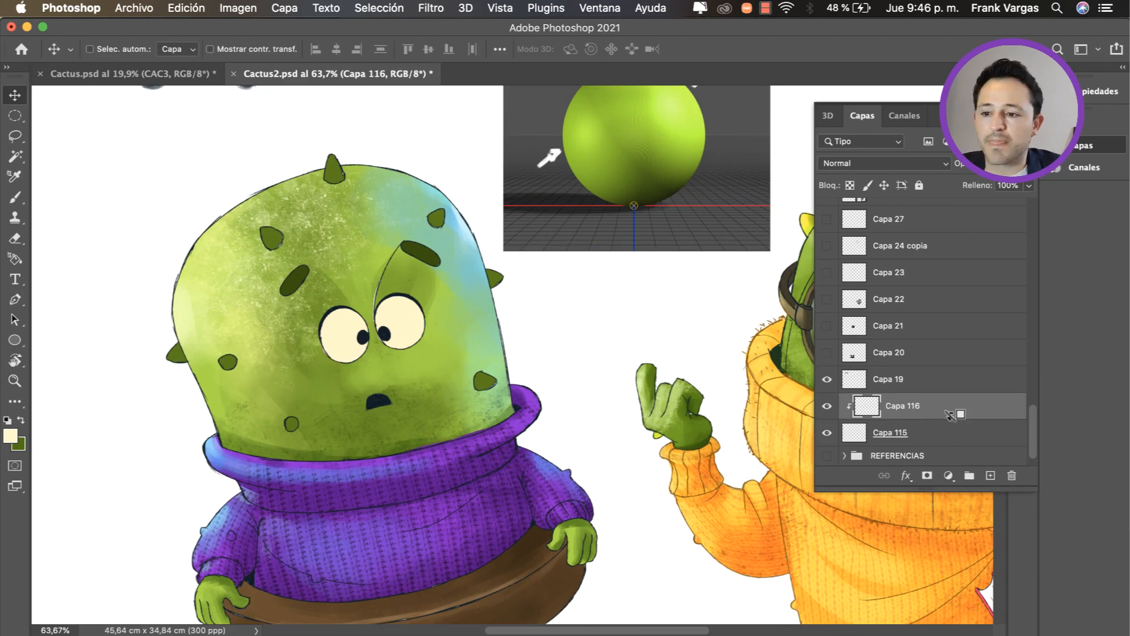
key(b)
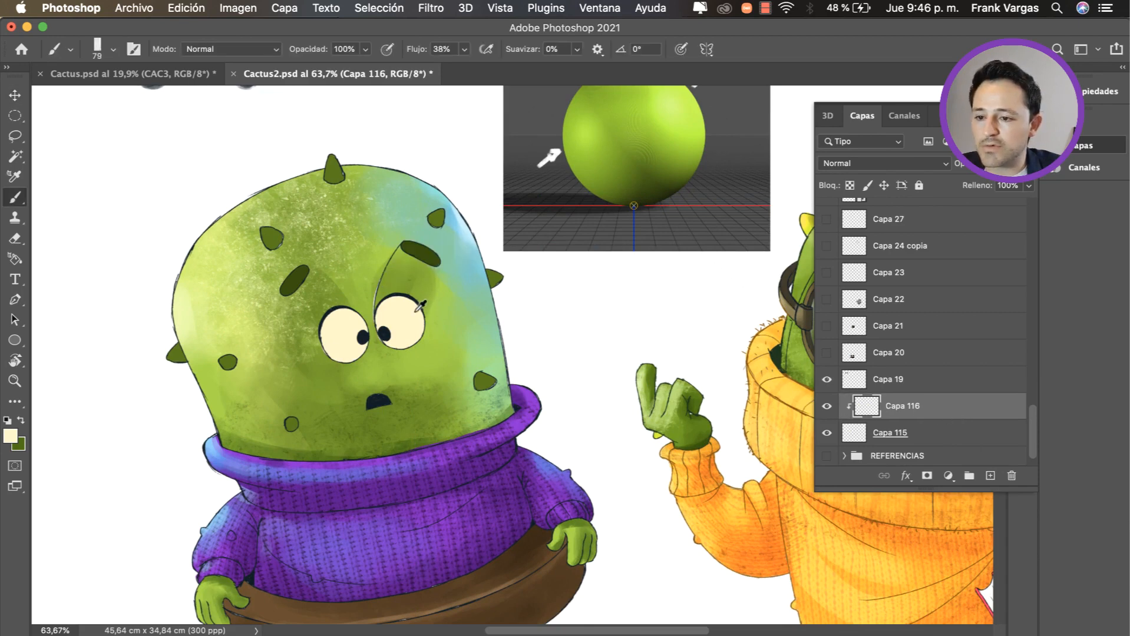
drag(425, 331, 425, 337)
drag(426, 328, 431, 328)
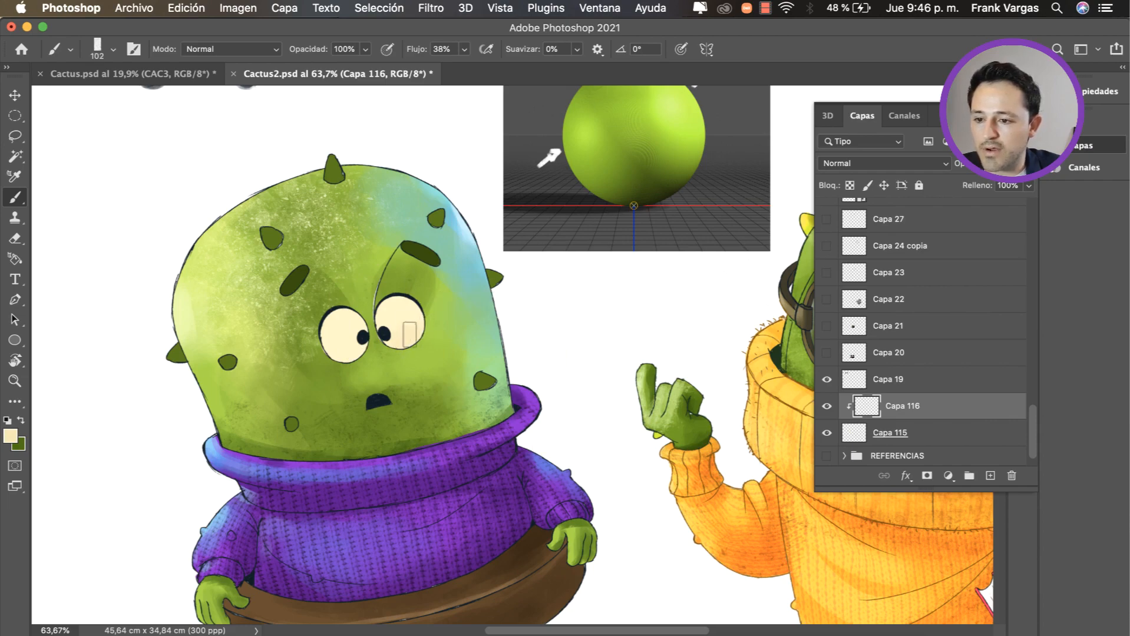
mouse_move(350, 365)
mouse_down()
mouse_move(372, 365)
mouse_move(380, 335)
mouse_move(294, 334)
mouse_move(376, 334)
mouse_up()
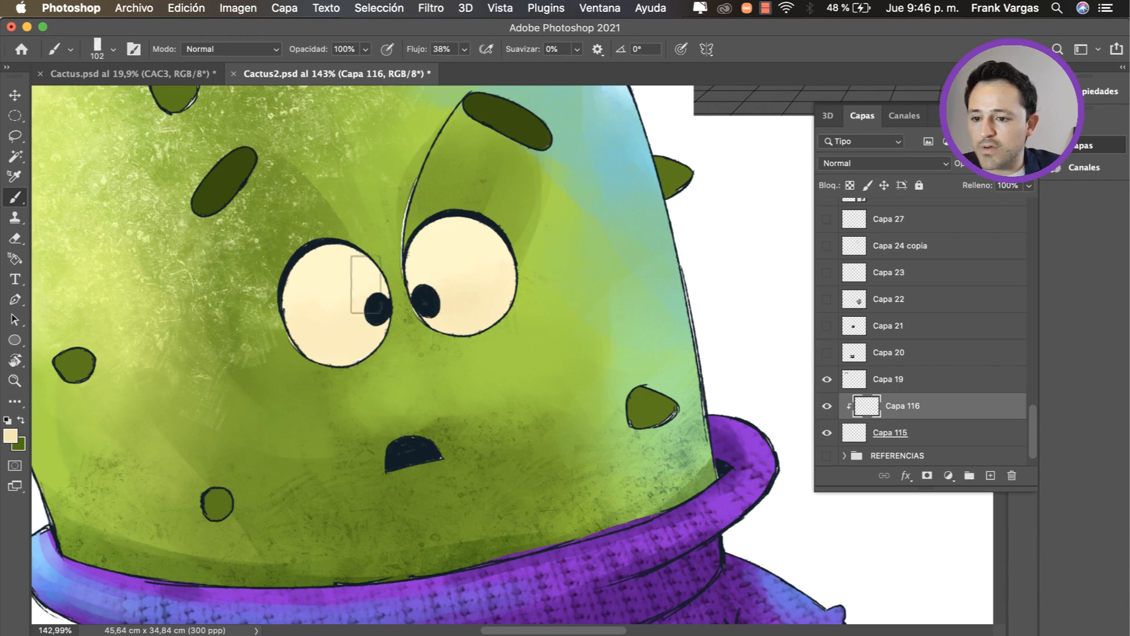
drag(509, 305, 489, 314)
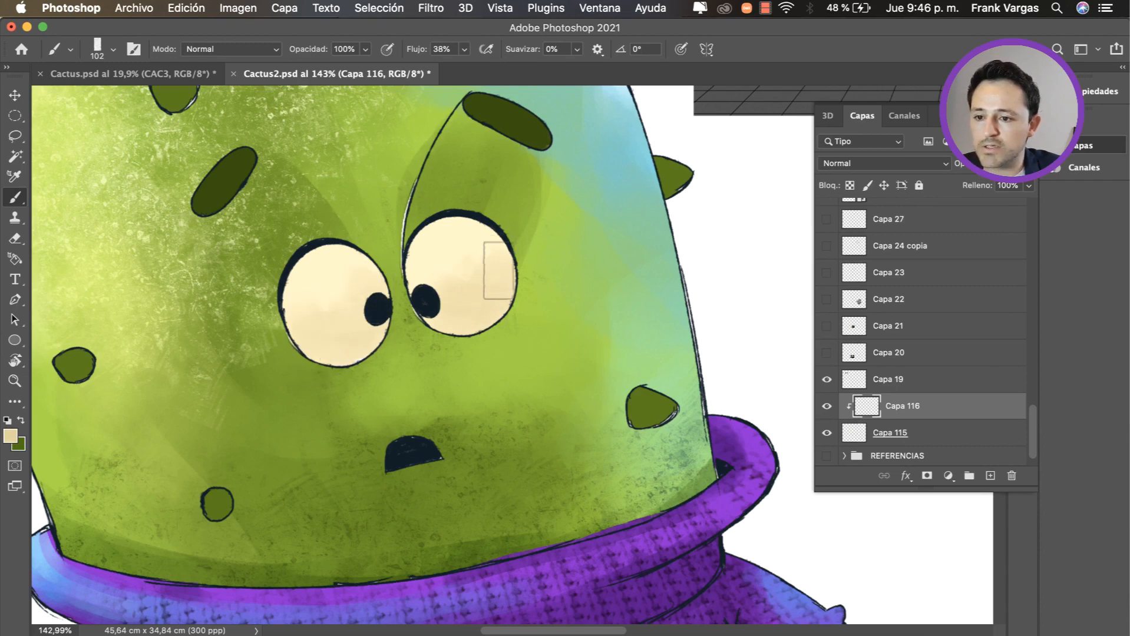
Step: Pick a near-white colour and paint soft highlights on the upper part of both eyes on Capa 116
alt+click(460, 244)
ctrl+alt+super+click(475, 269)
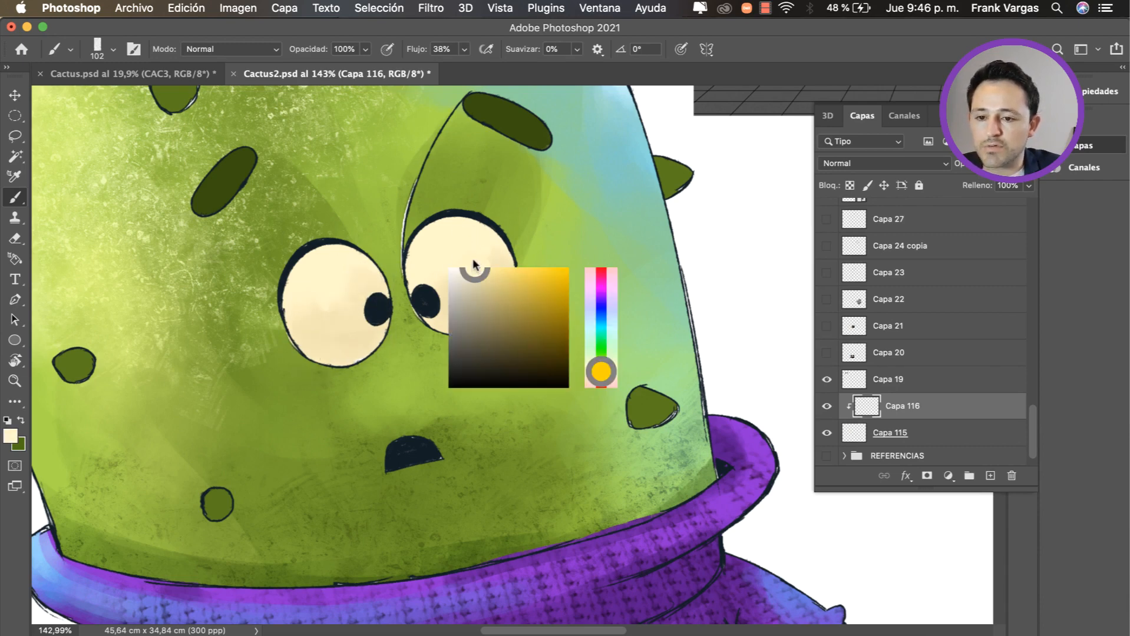
alt+click(724, 242)
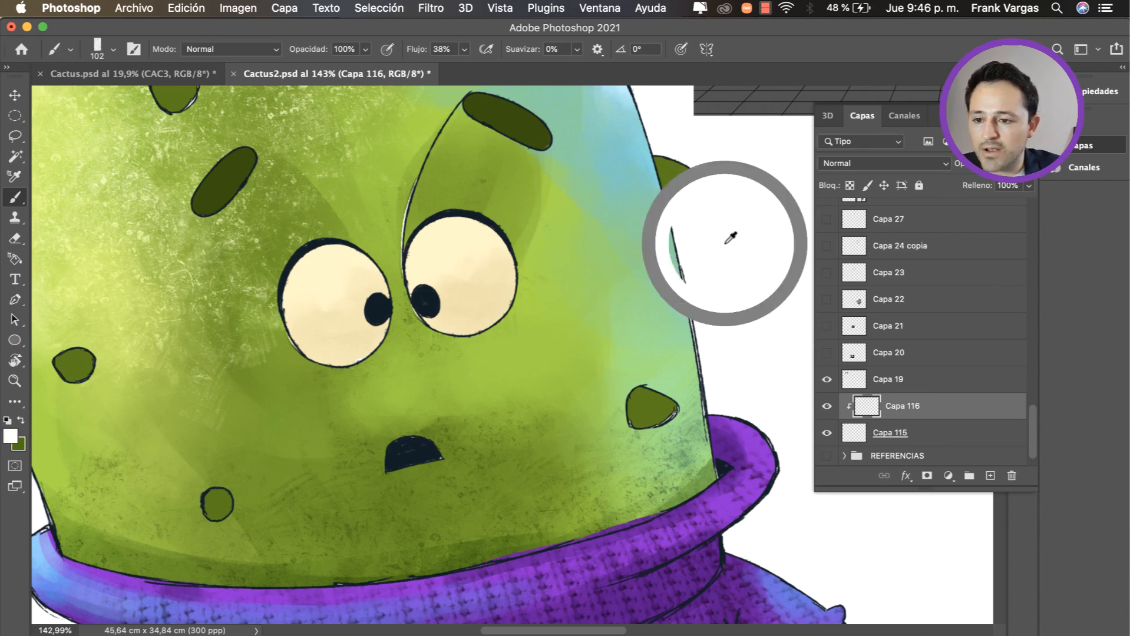
alt+click(435, 276)
alt+click(708, 226)
mouse_move(428, 254)
mouse_down()
mouse_move(406, 255)
mouse_move(461, 254)
mouse_up()
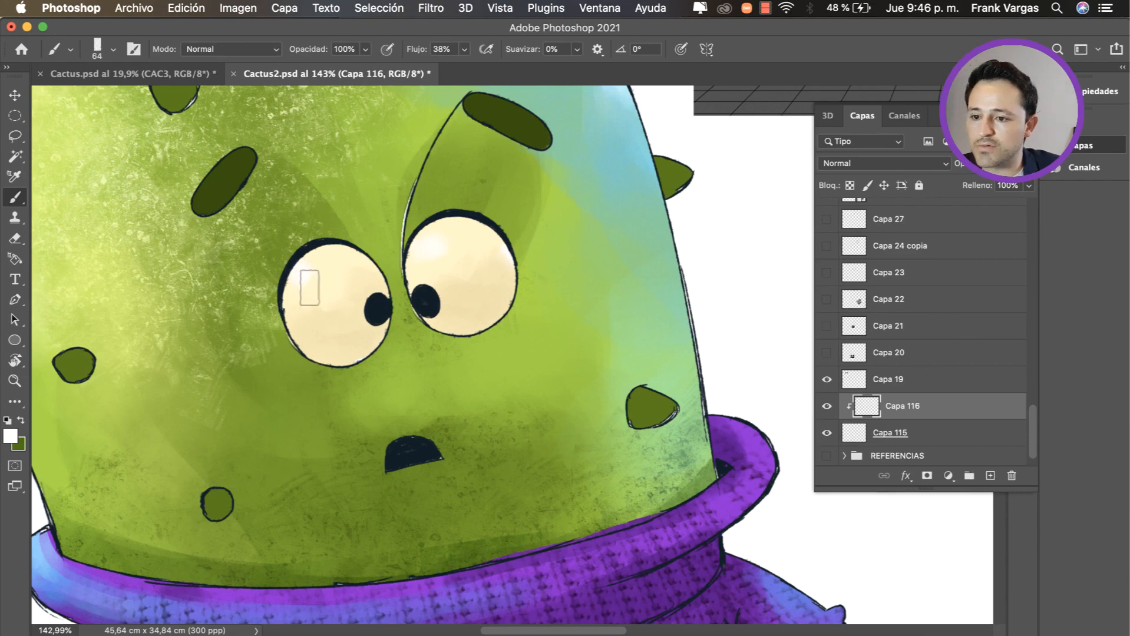
Step: Sample green from the skin and start painting a soft shadow around the eyes on the clipped layer Capa 110
key(z)
mouse_move(379, 306)
mouse_down()
mouse_move(272, 349)
mouse_move(445, 315)
mouse_up()
key(b)
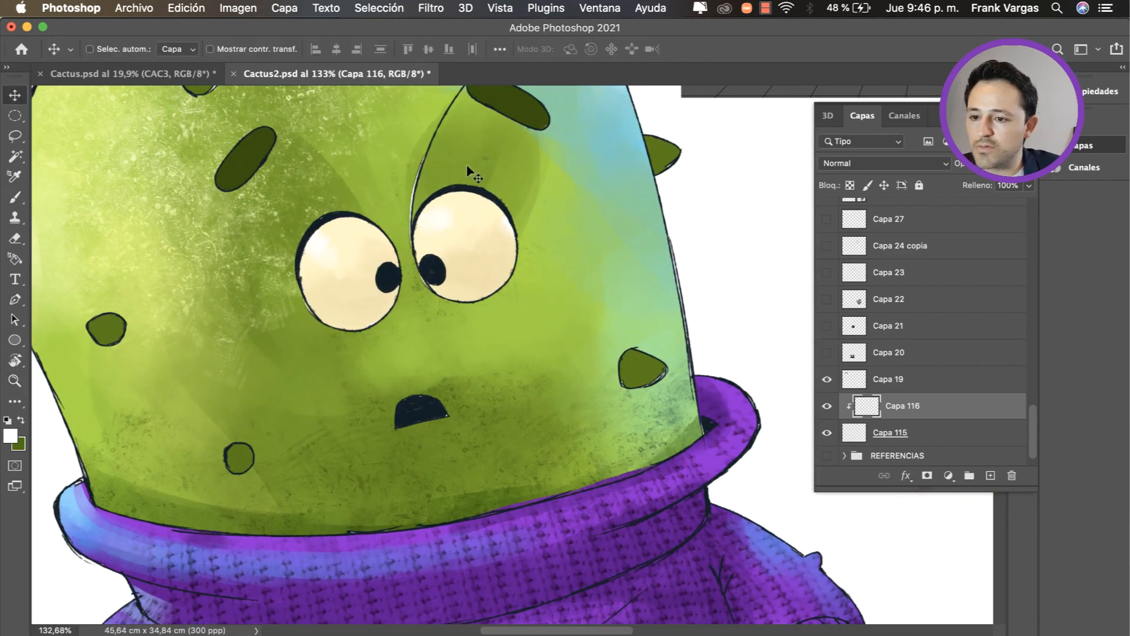
super+click(473, 191)
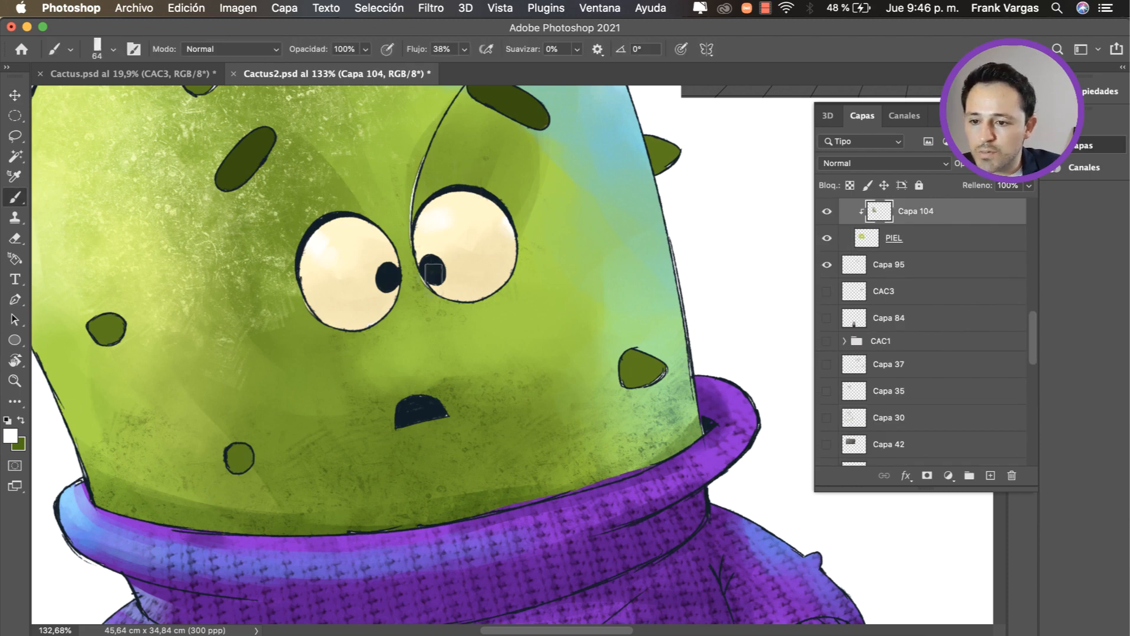
alt+click(453, 169)
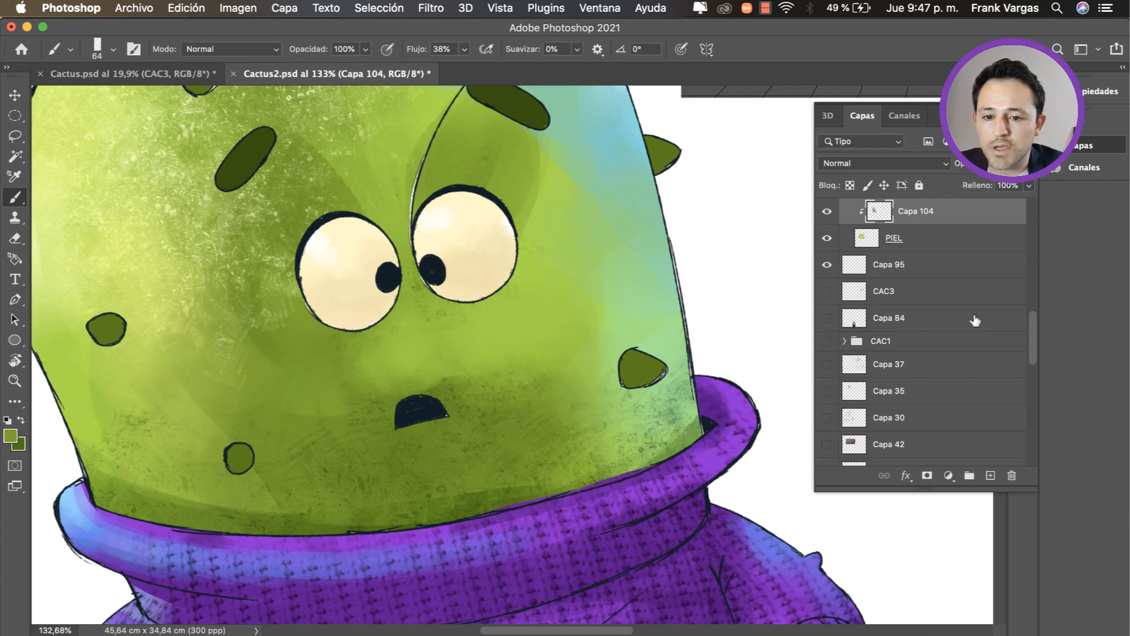
scroll(1032, 341, up, 4)
key(super+alt+shift+n)
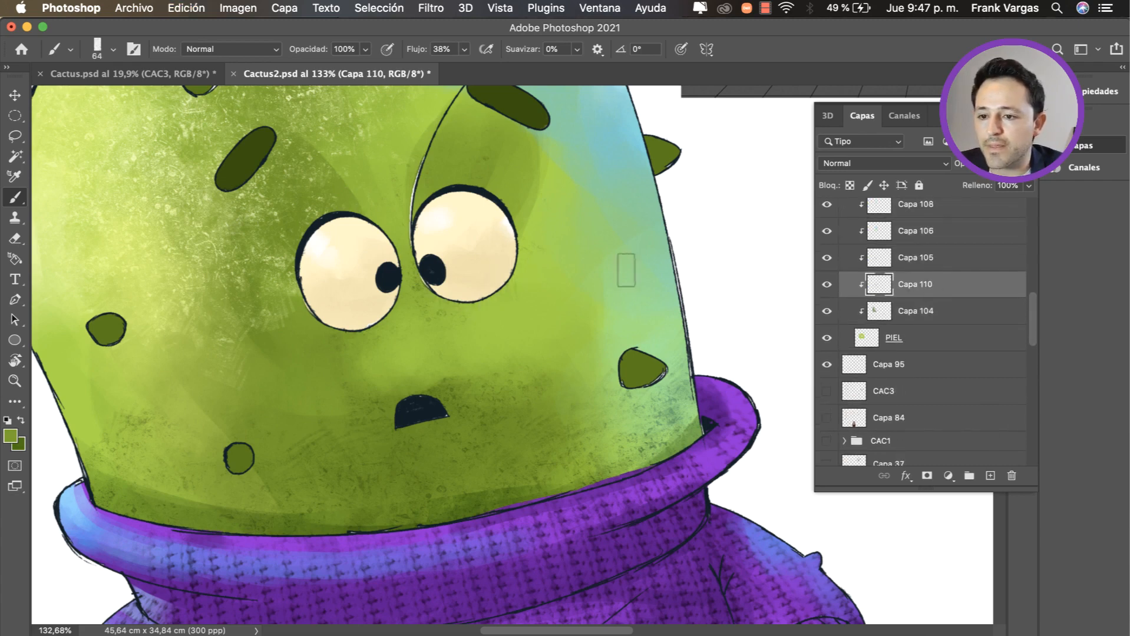
drag(466, 198, 457, 242)
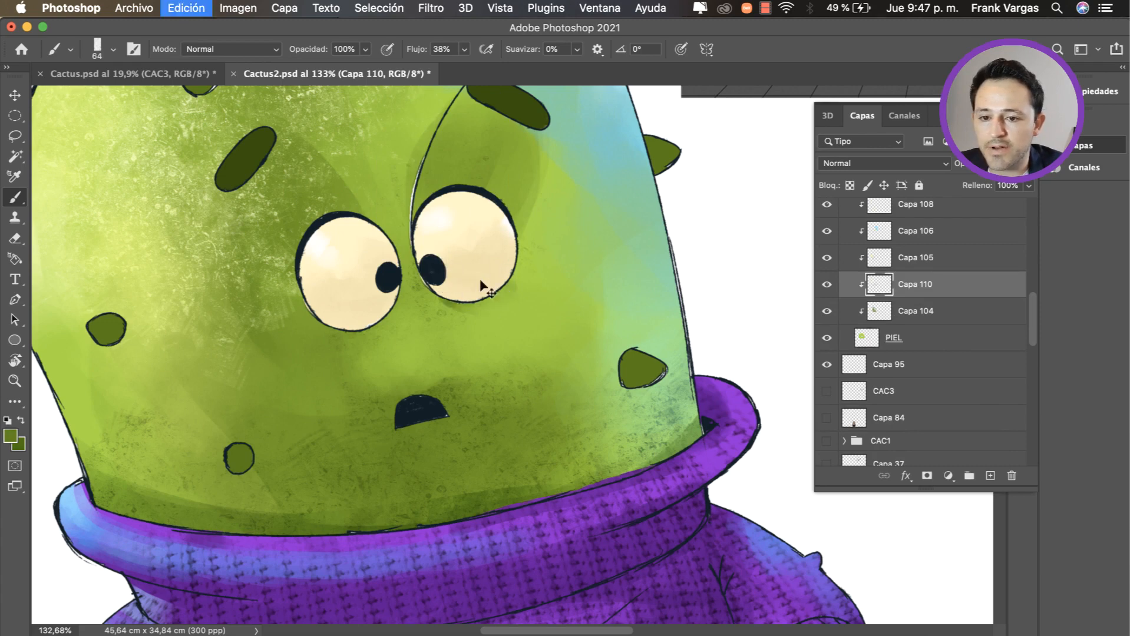
Step: Move Capa 110 directly above Capa 108 in the PIEL clipping stack and shade the skin beneath both eyes
drag(913, 285, 916, 258)
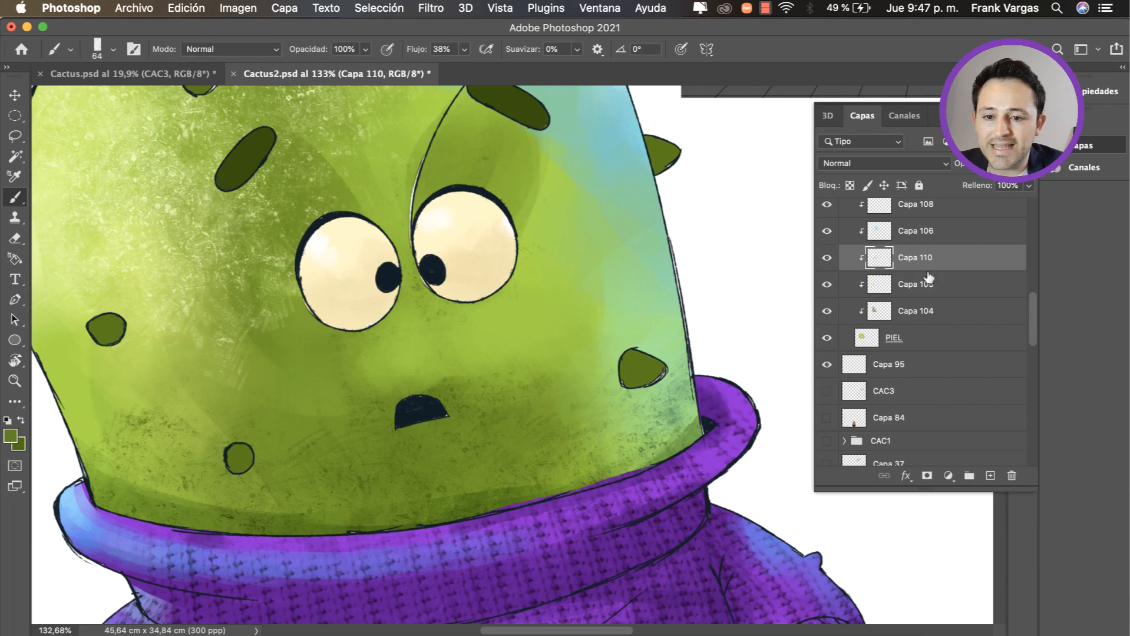
drag(1032, 317, 1032, 296)
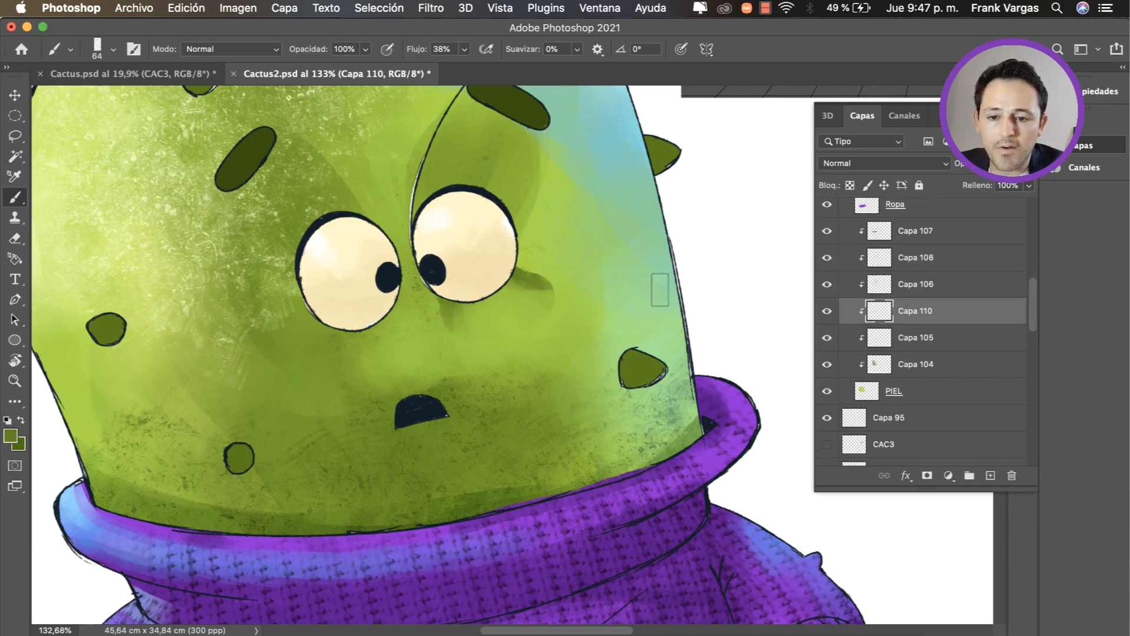
drag(924, 326, 925, 255)
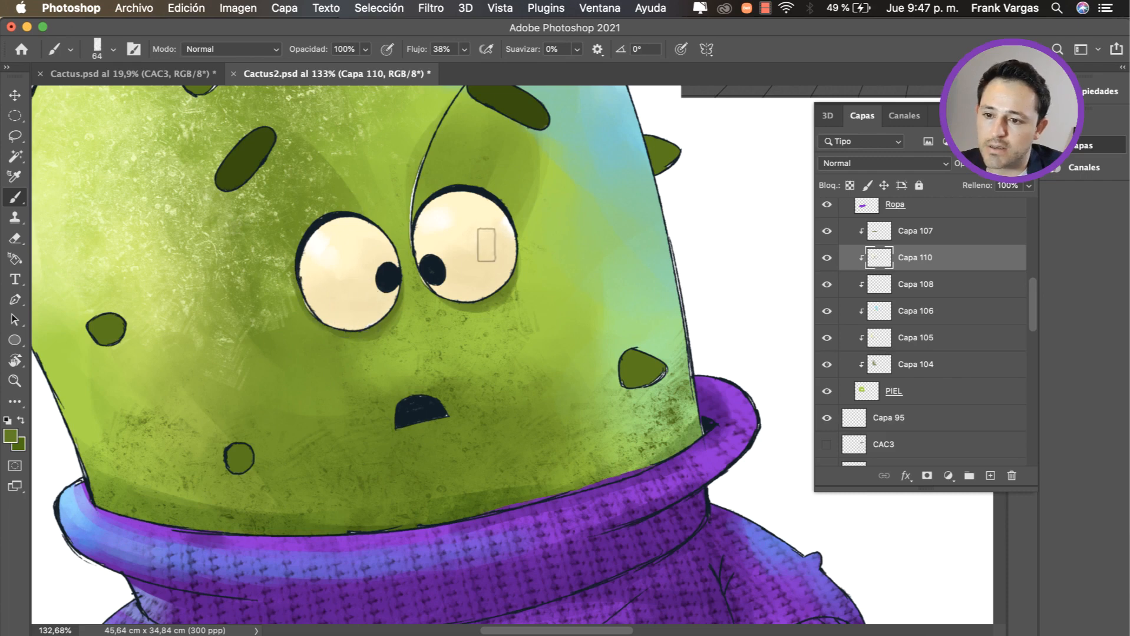
Step: Try extra shadow strokes beside both eyes on Capa 110, undoing each one
key(super+z)
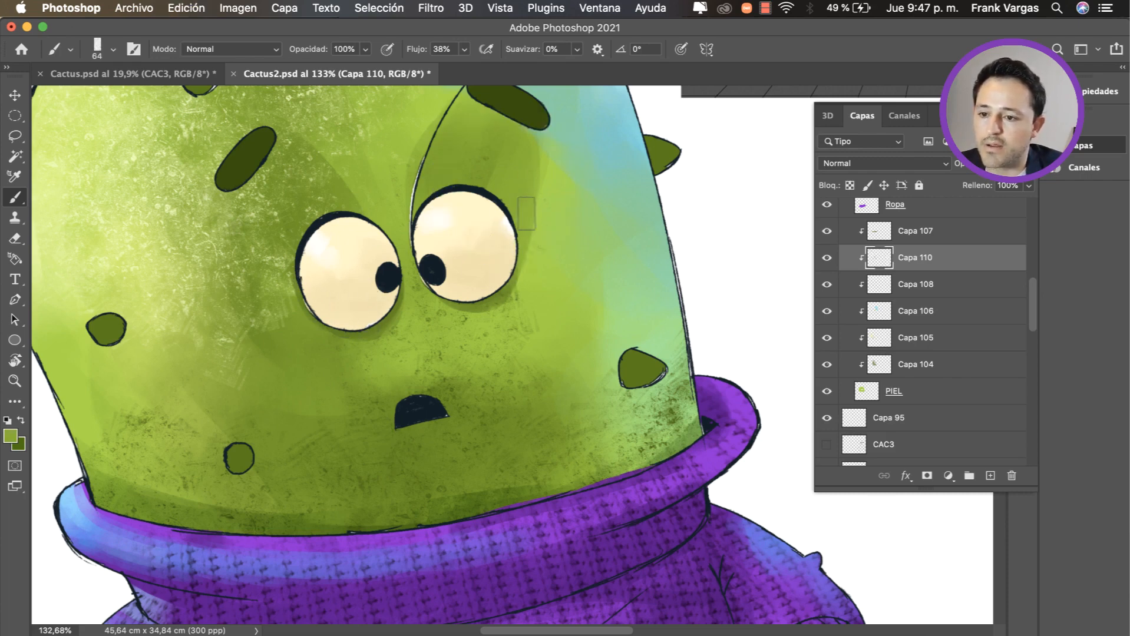
drag(526, 214, 498, 282)
key(super+z)
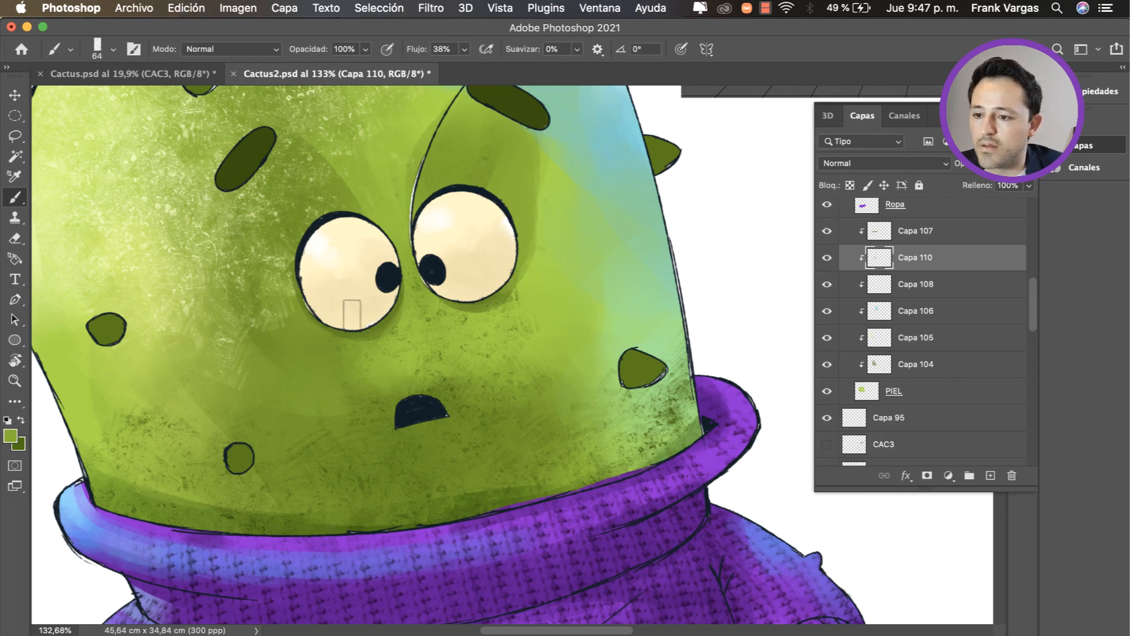
mouse_move(352, 316)
mouse_down()
mouse_move(284, 294)
mouse_move(298, 277)
mouse_move(358, 329)
mouse_move(273, 263)
mouse_up()
key(super+z)
alt+click(356, 330)
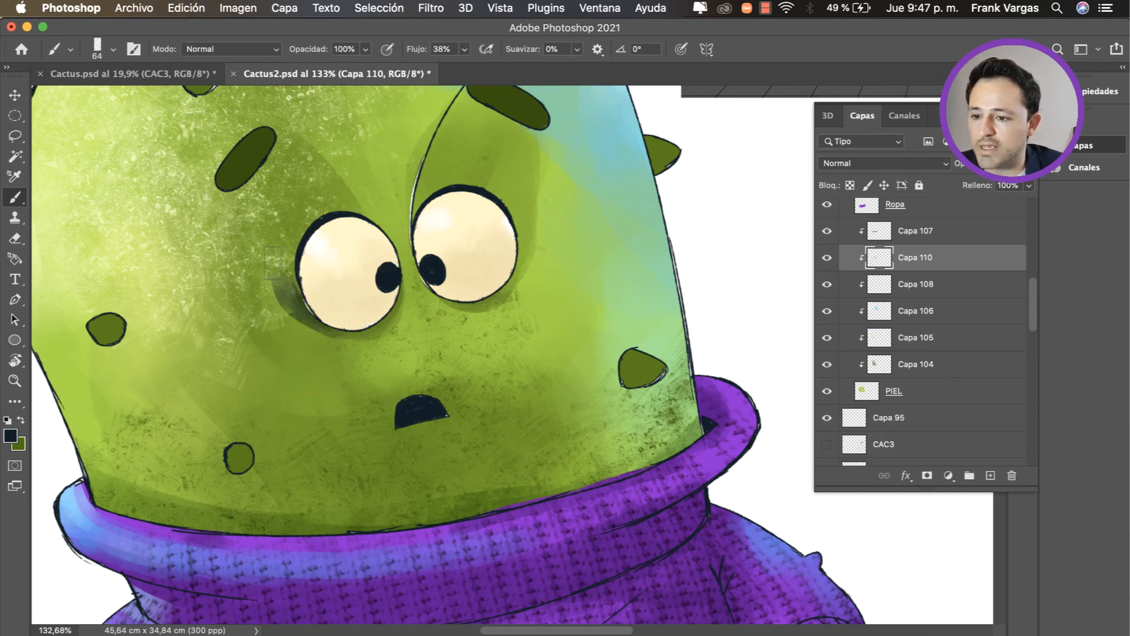
key(super+z)
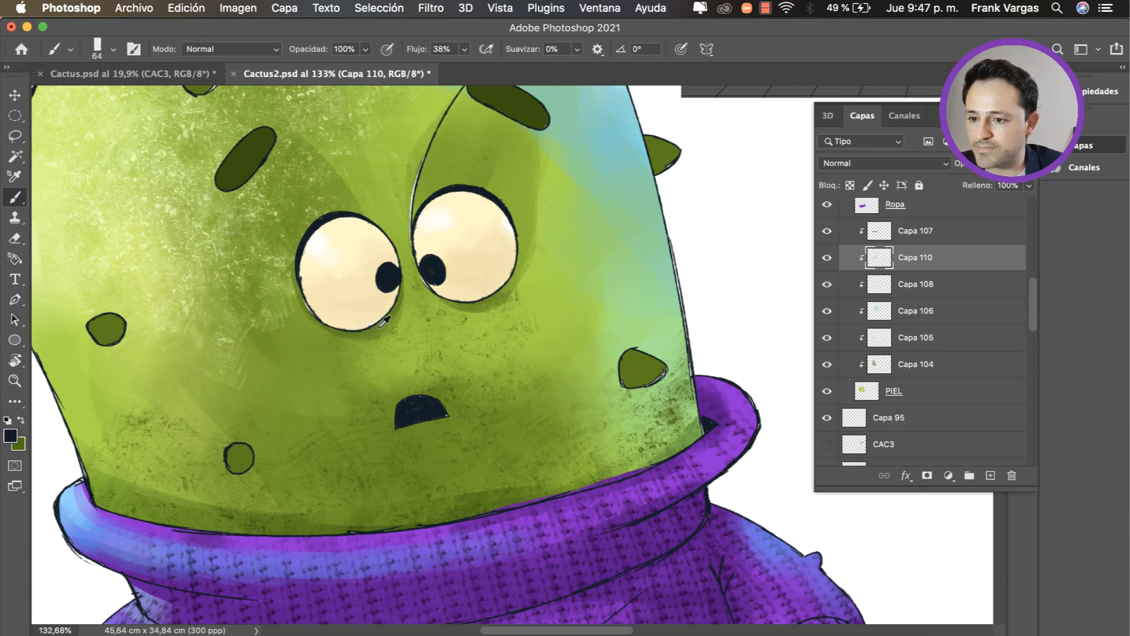
Step: Erase excess shadow around the eyes on Capa 110 and touch up the skin with sampled green
alt+click(384, 321)
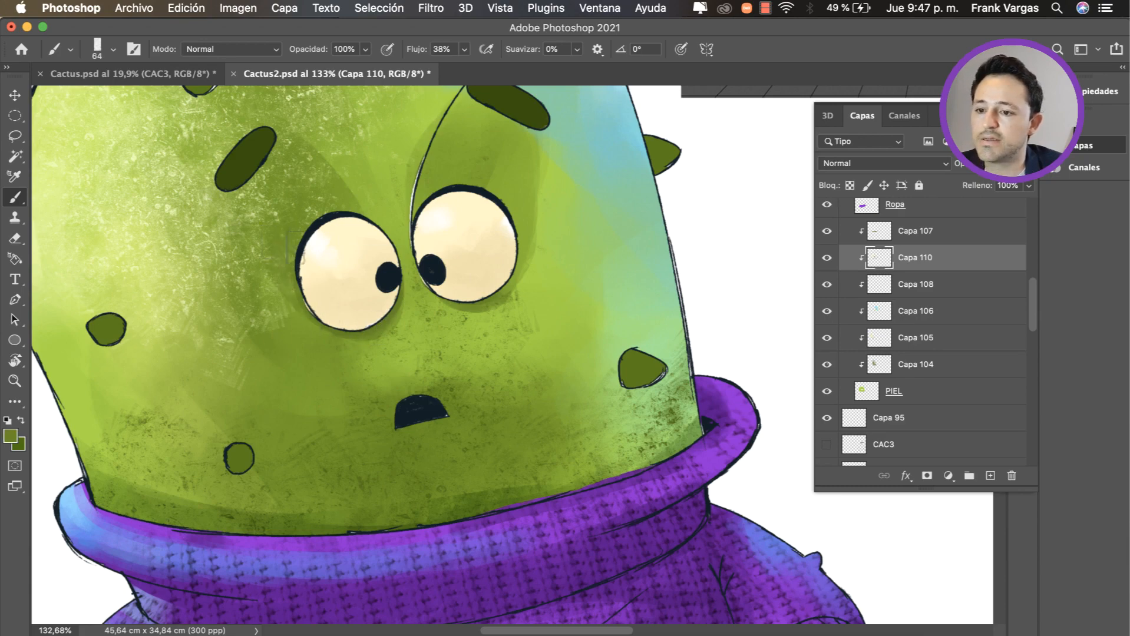
key(z)
mouse_move(386, 286)
mouse_down()
mouse_move(345, 287)
mouse_move(388, 355)
mouse_move(370, 346)
mouse_move(432, 331)
mouse_move(404, 299)
mouse_move(295, 312)
mouse_move(362, 297)
mouse_up()
key(v)
key(e)
click(401, 303)
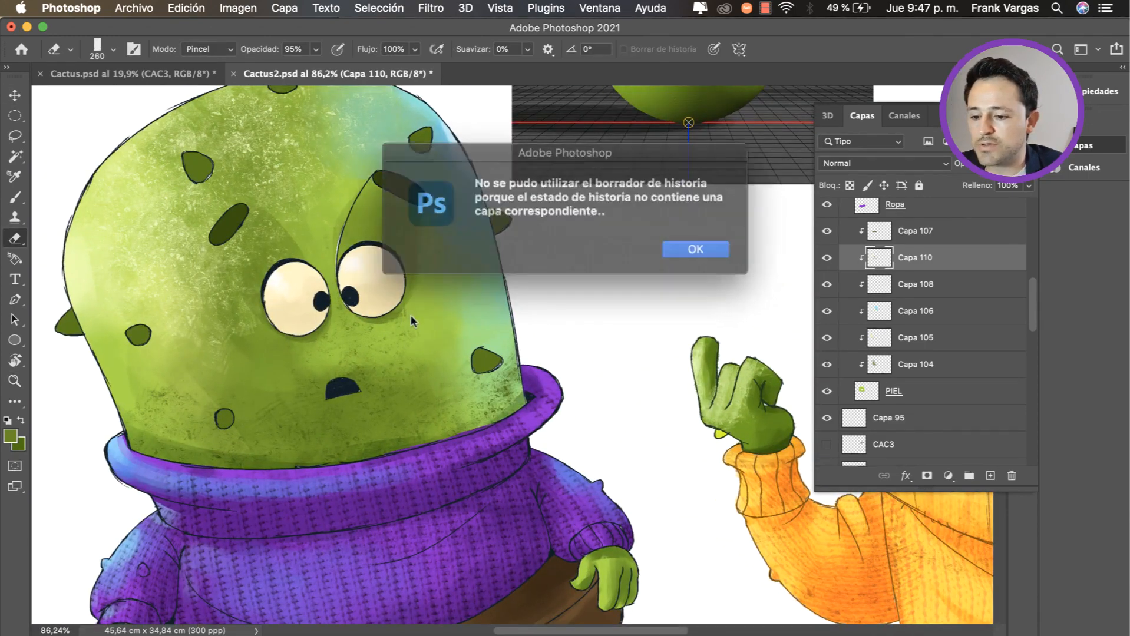
key(Return)
drag(402, 303, 389, 298)
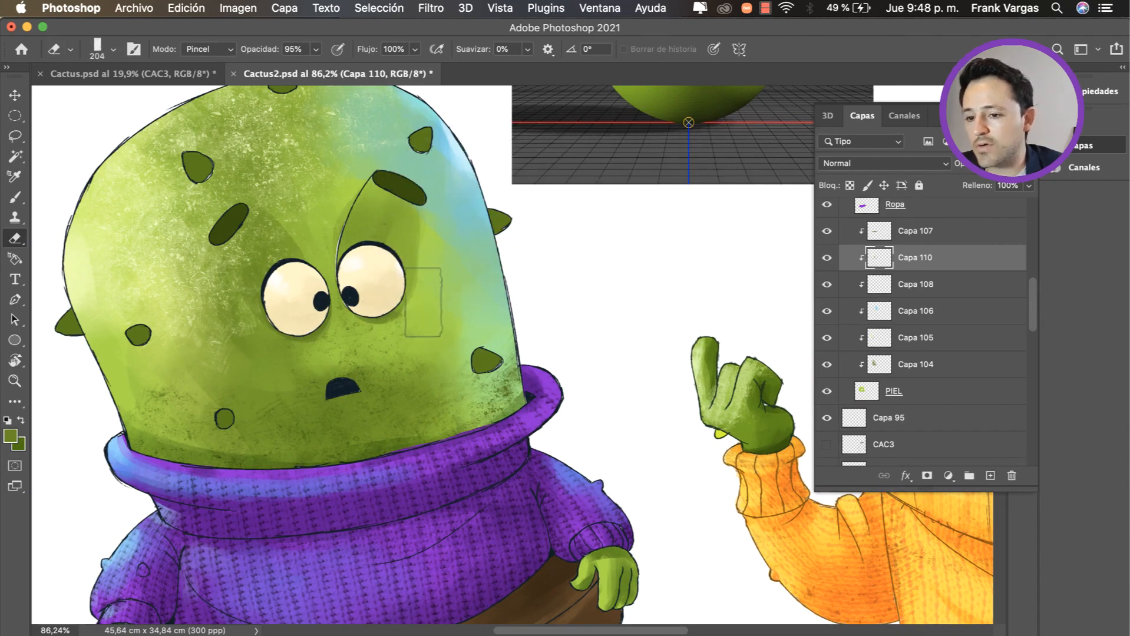
click(415, 288)
click(707, 244)
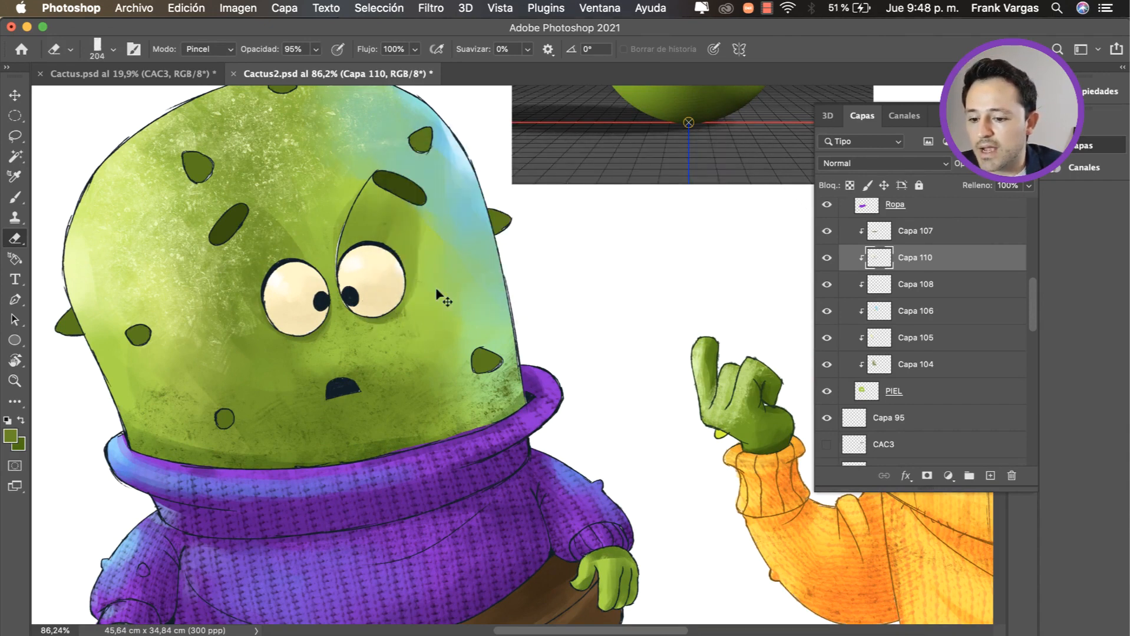
key(b)
drag(397, 312, 405, 314)
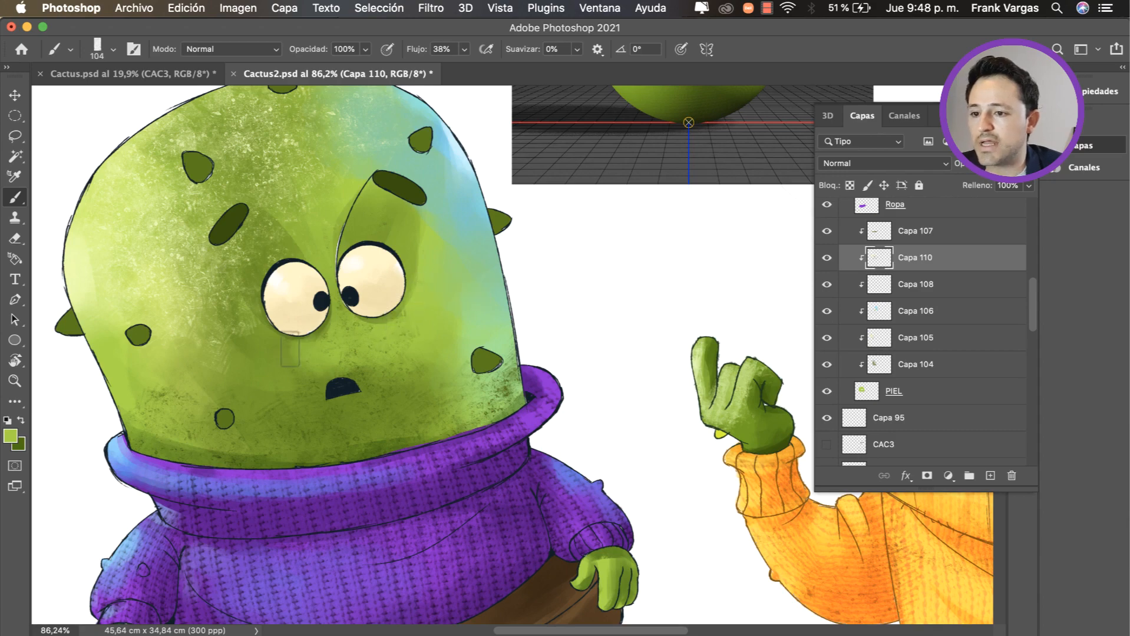
Step: Select the spines' layer, Capa 101, and add a new layer clipped to it
drag(383, 287, 442, 321)
key(v)
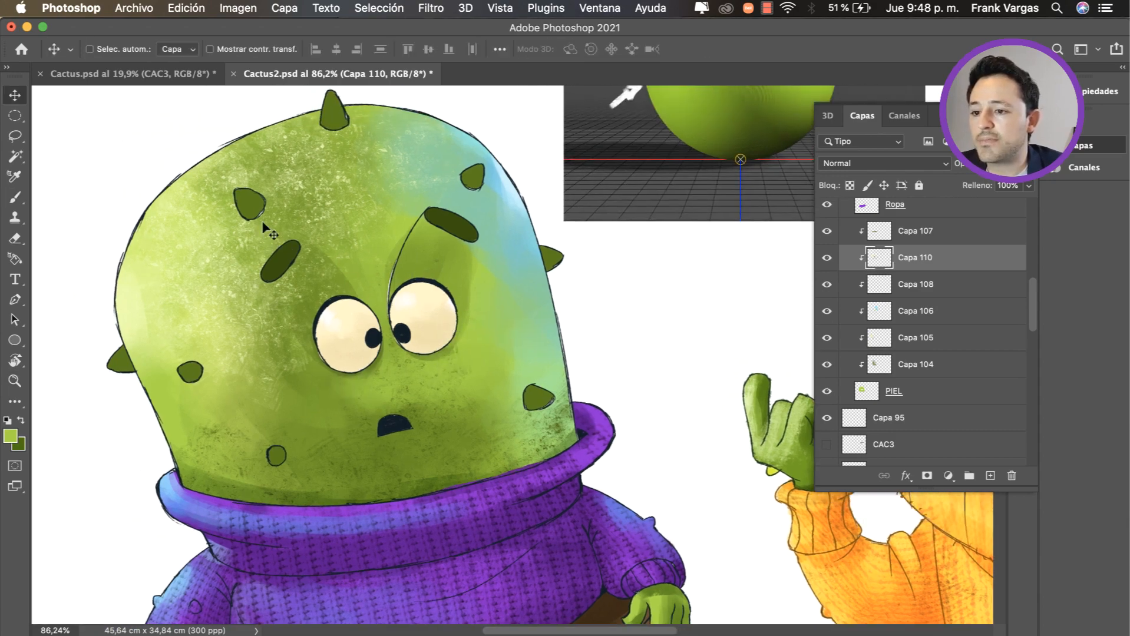
super+click(252, 209)
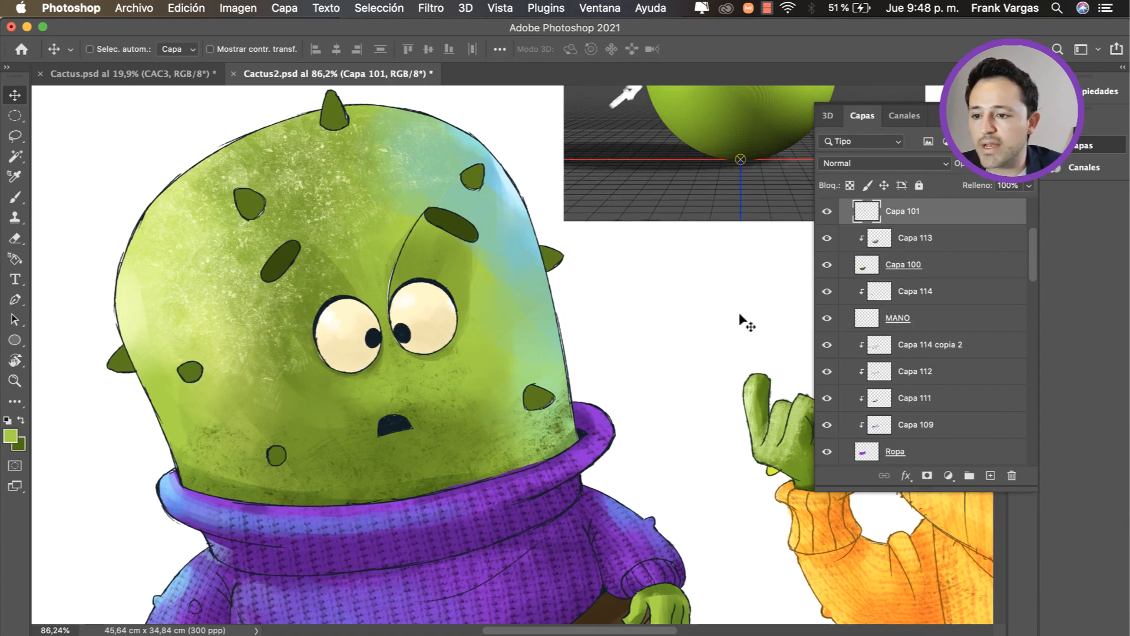
drag(309, 253, 259, 207)
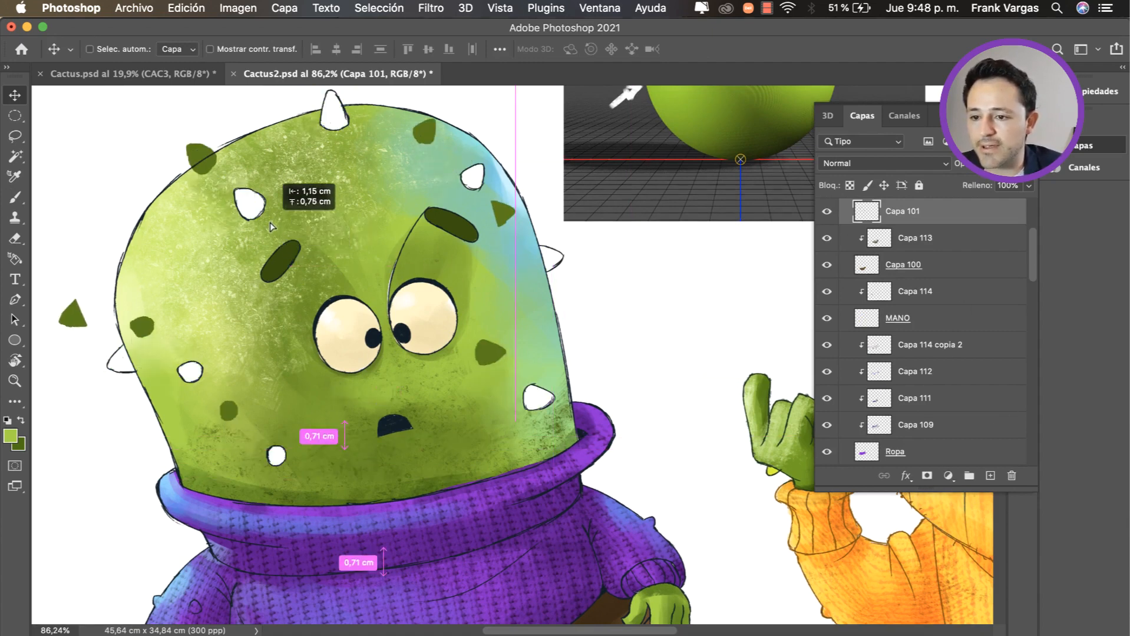
key(super+z)
scroll(642, 295, left, 3)
scroll(642, 295, up, 2)
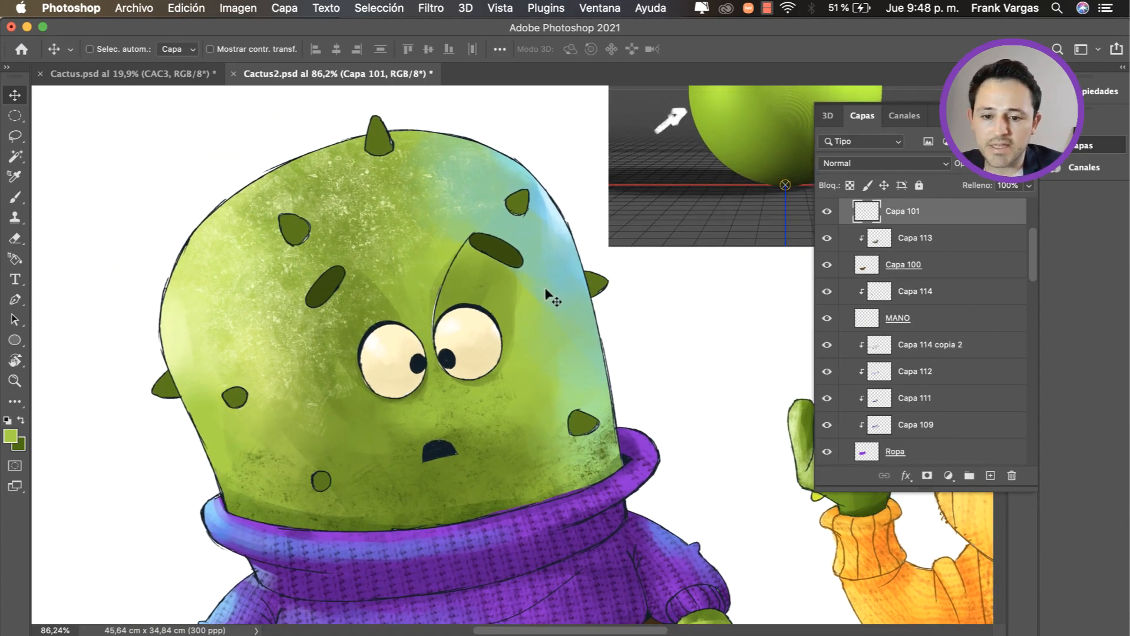
click(990, 476)
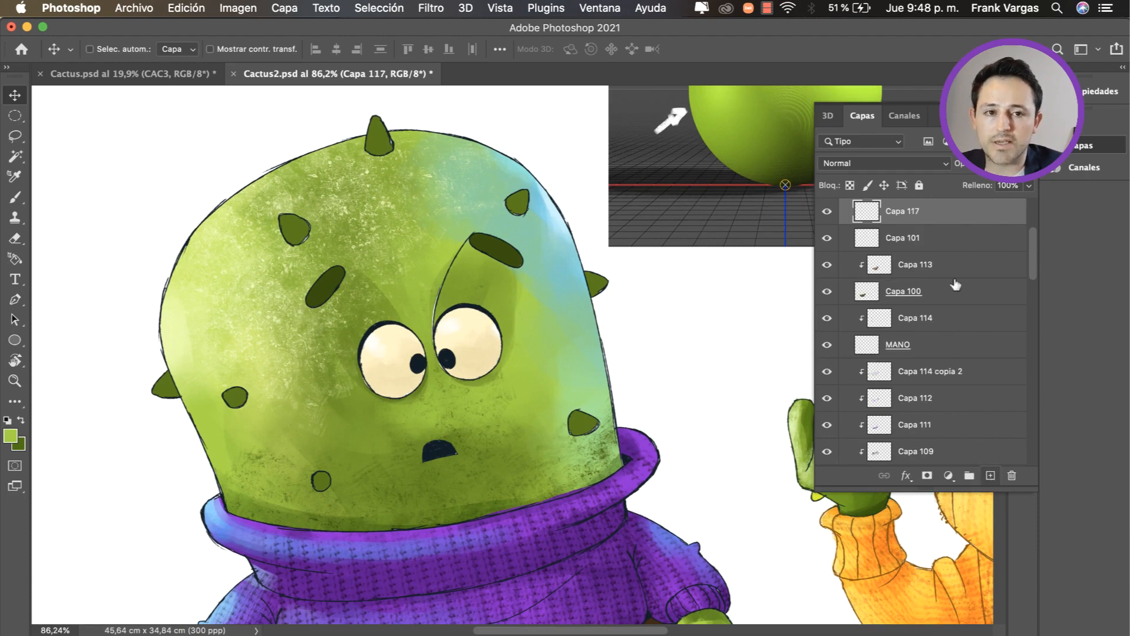
alt+click(915, 224)
Step: Sample the spines' green, darken it and paint shading along the sides of the spines on Capa 117
key(b)
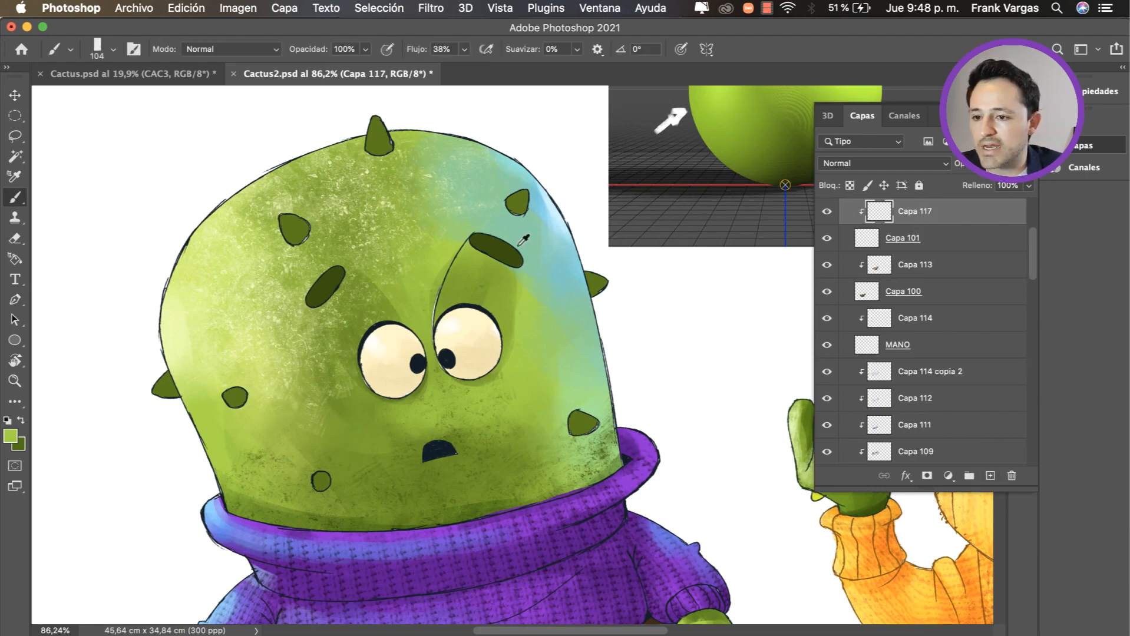
alt+click(377, 136)
drag(388, 176, 398, 172)
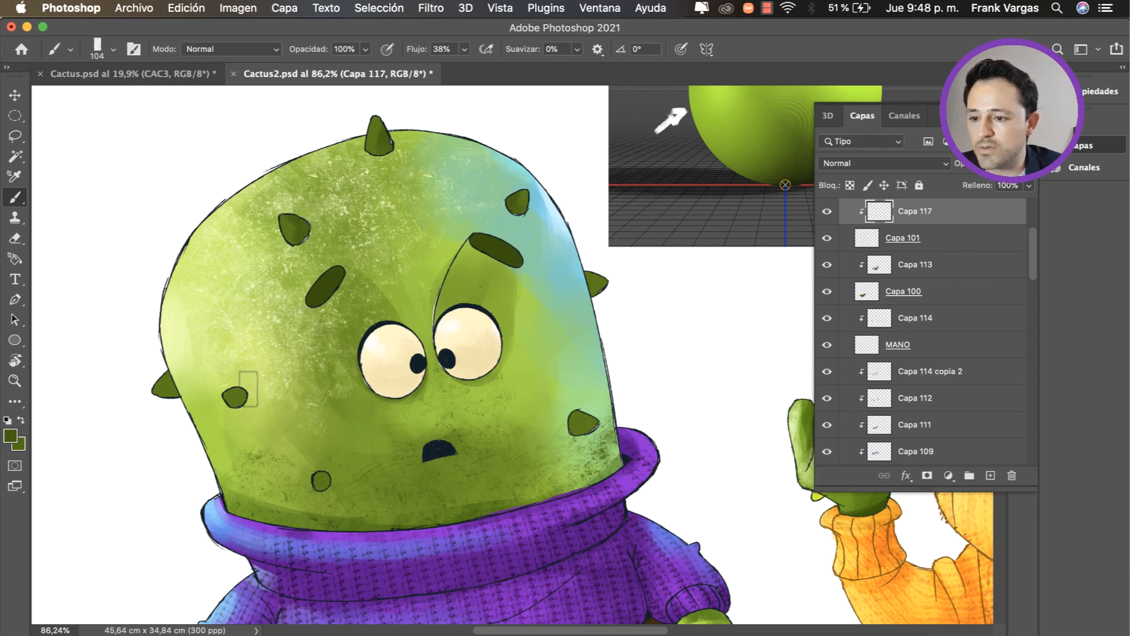
ctrl+alt+drag(249, 389, 237, 392)
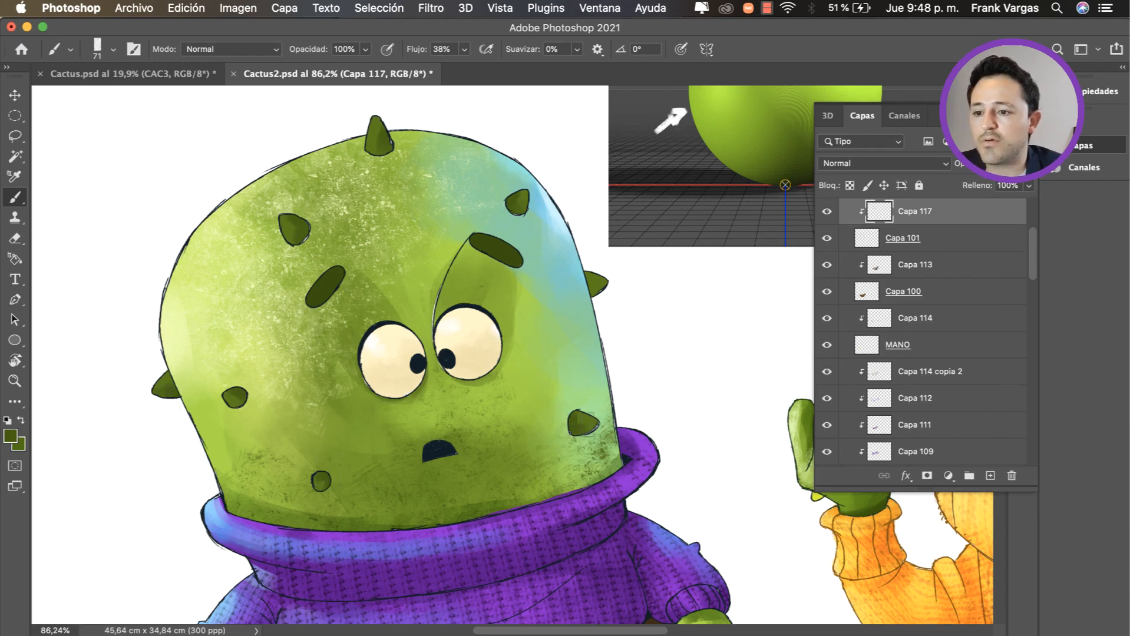
Step: Sample a light green from the head and paint small highlights on the spines on Capa 117
alt+click(199, 301)
ctrl+alt+drag(285, 232, 275, 228)
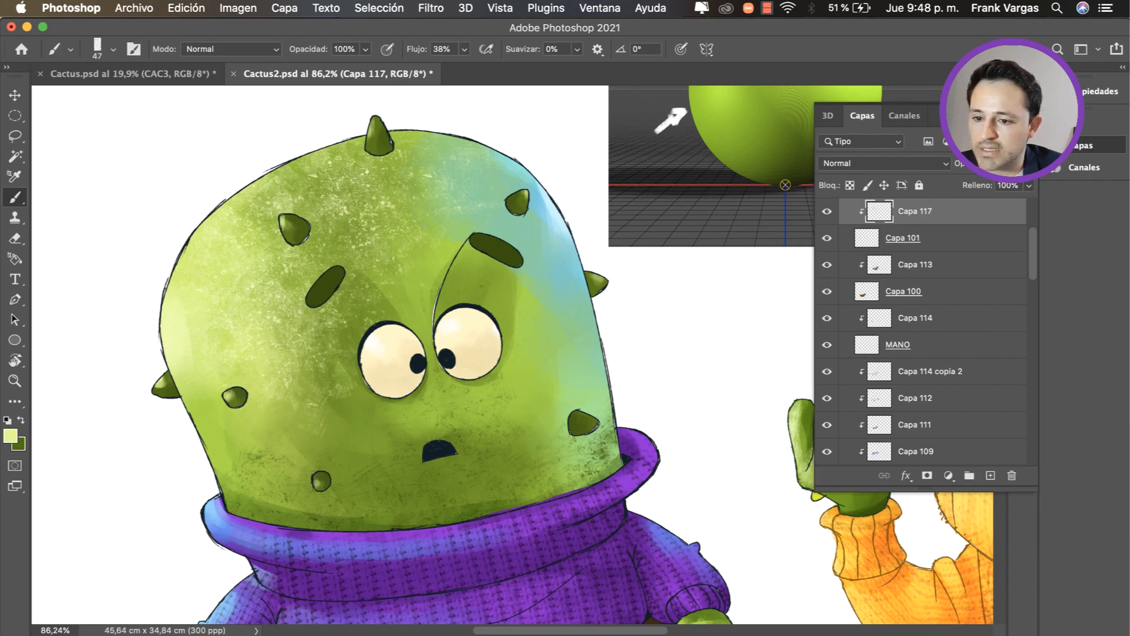
key(super+z)
drag(578, 419, 590, 422)
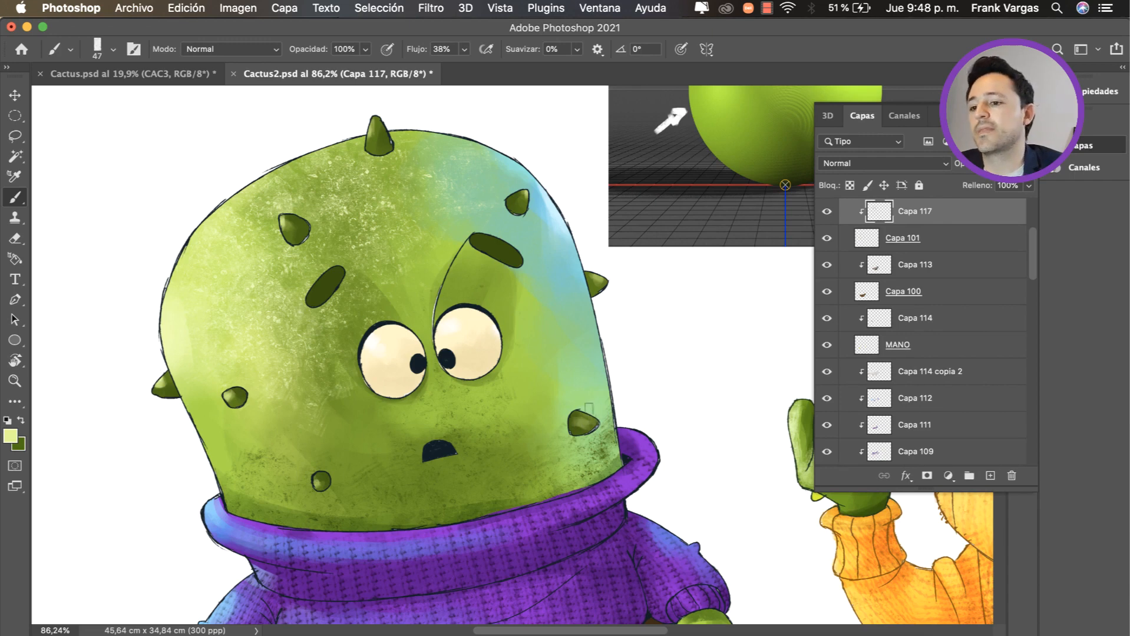
Step: Select the eyebrows' layer, Capa 103, load its outline as a selection, brush lighter green highlights onto both eyebrows and deselect
key(v)
super+click(459, 274)
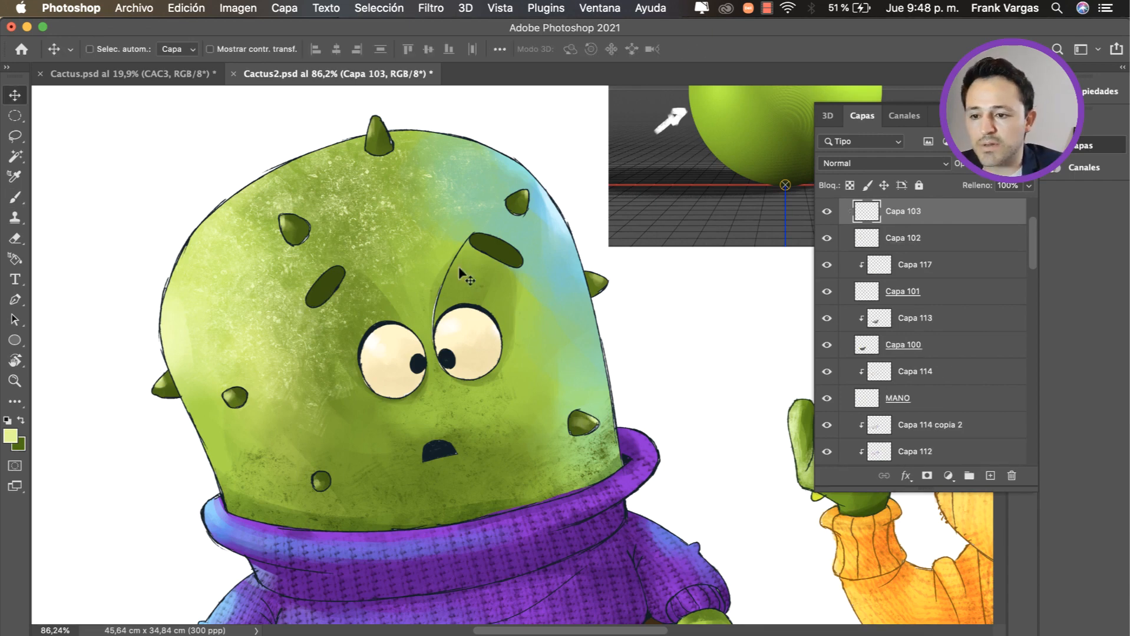
super+click(868, 210)
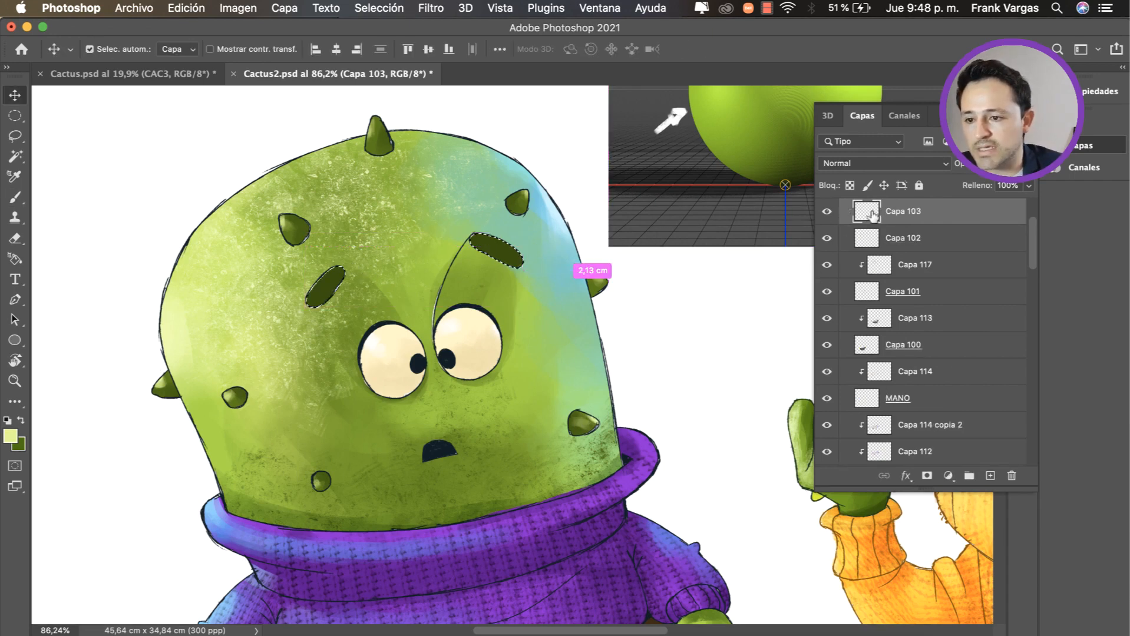
key(b)
alt+click(325, 286)
ctrl+alt+super+click(338, 287)
drag(344, 279, 330, 254)
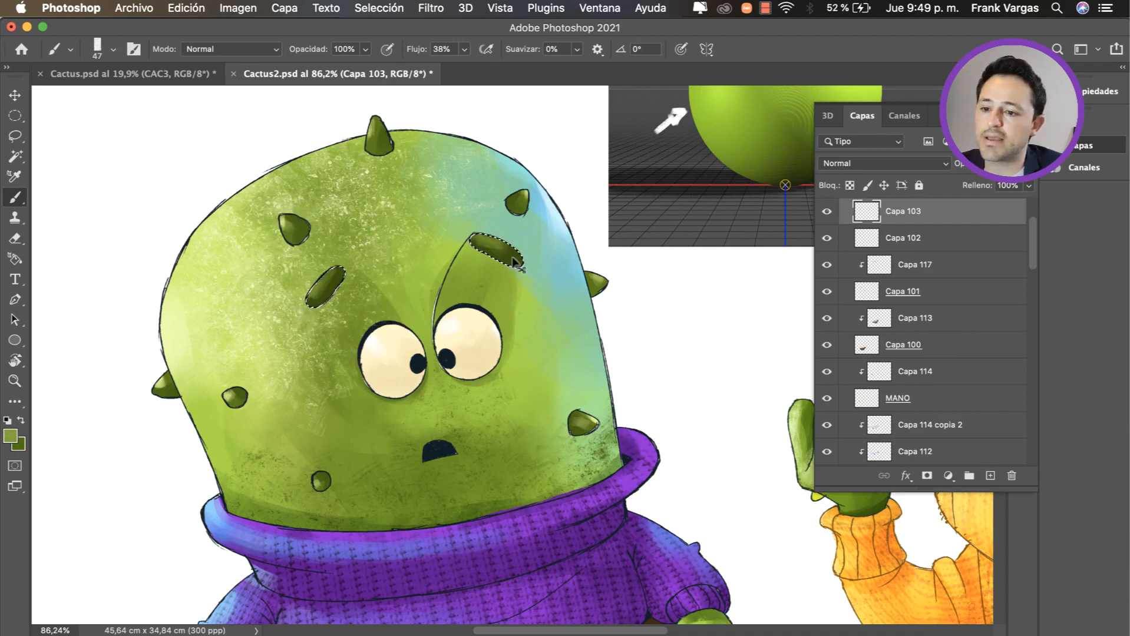
key(super+d)
Step: Compare the purple-sweater cactus with the orange-sweater cactus, examining the texture, outlines and sweater edge up close
key(z)
drag(481, 361, 451, 377)
drag(534, 395, 414, 361)
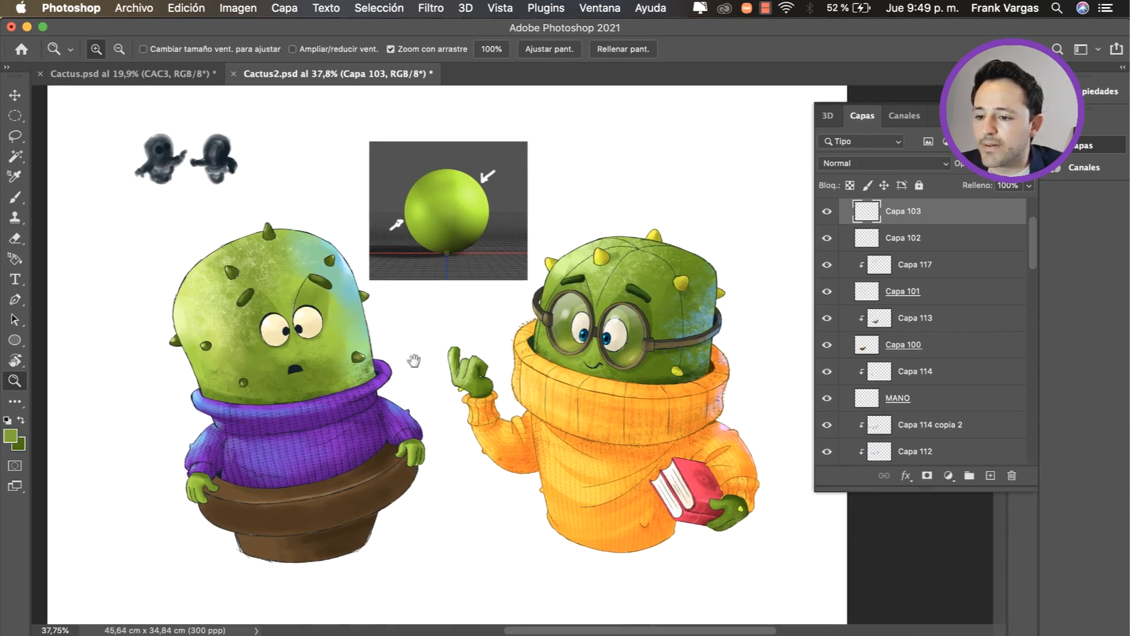
drag(308, 537, 320, 528)
key(v)
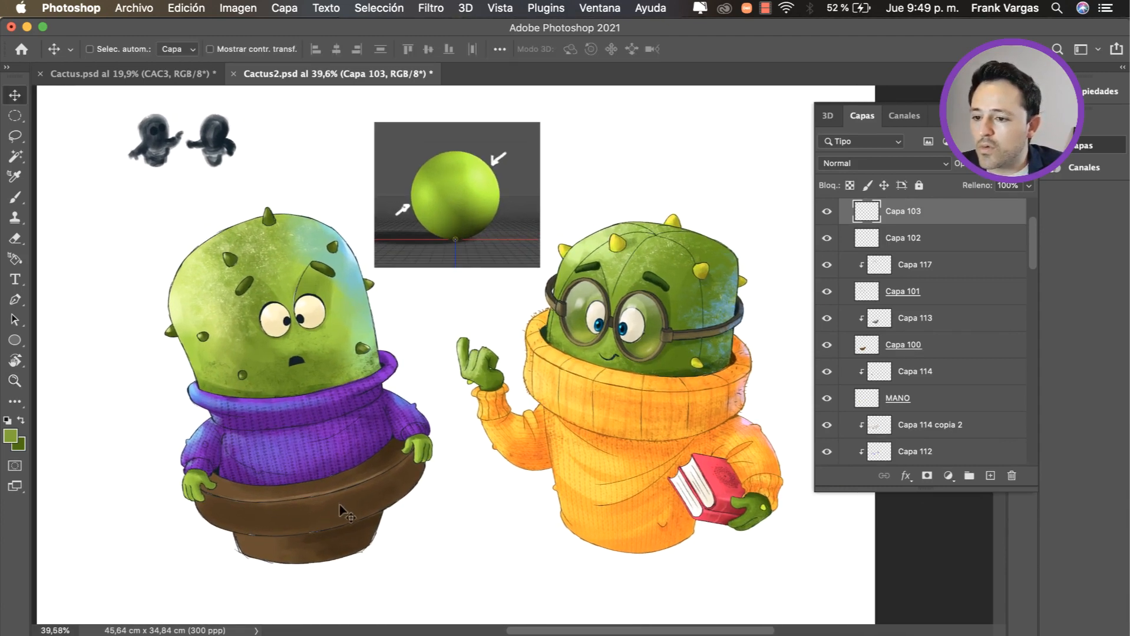
click(327, 337)
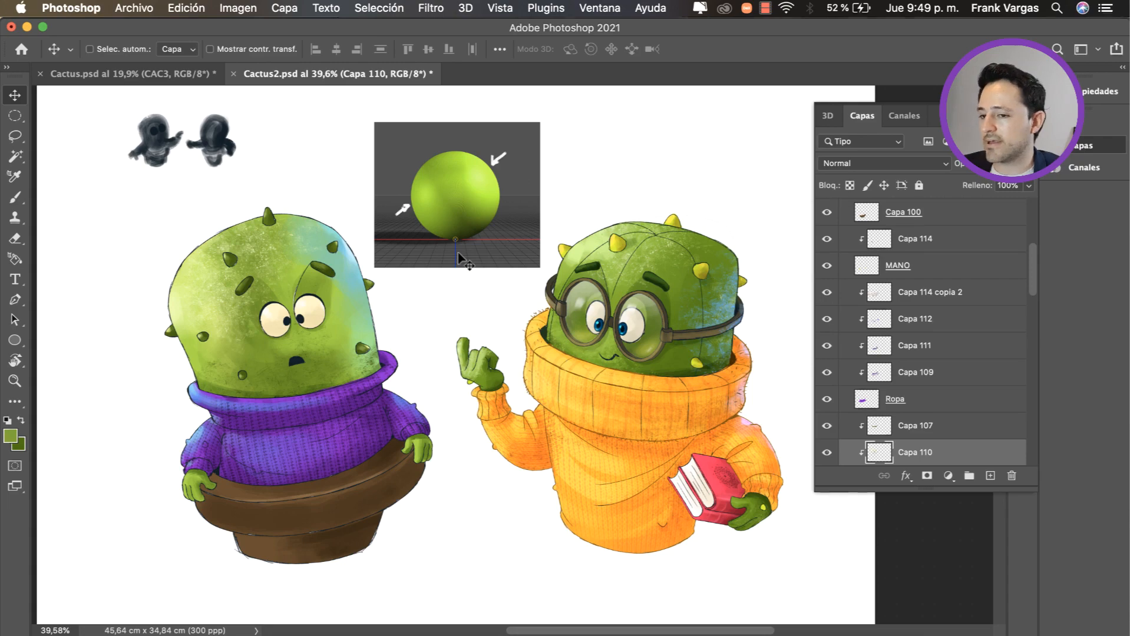
key(z)
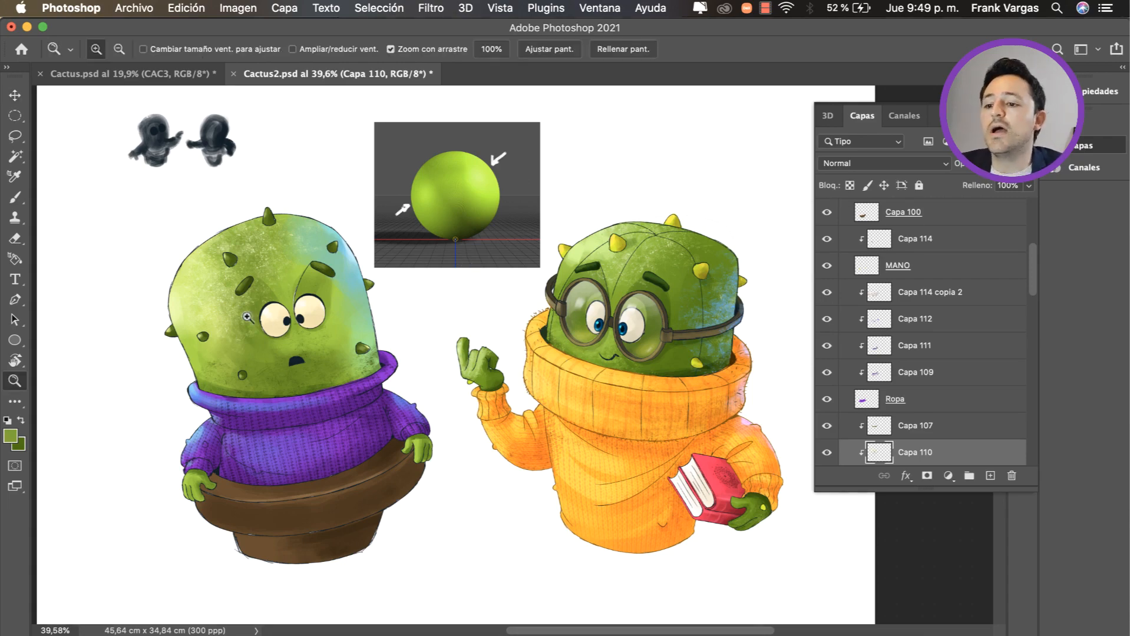
drag(248, 318, 422, 310)
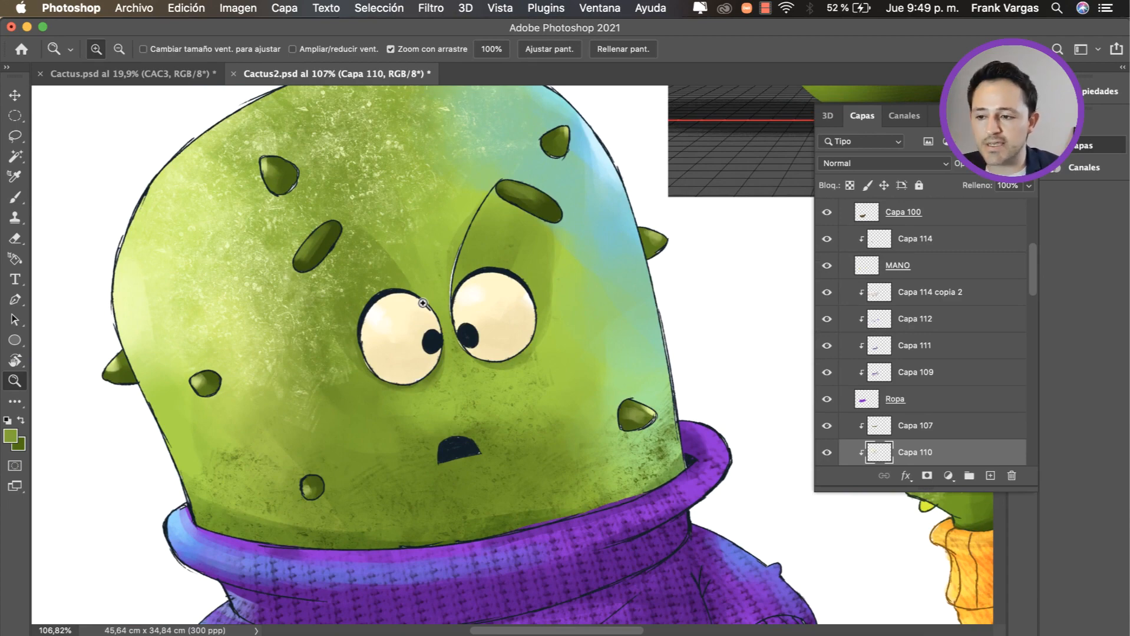
drag(517, 368, 466, 367)
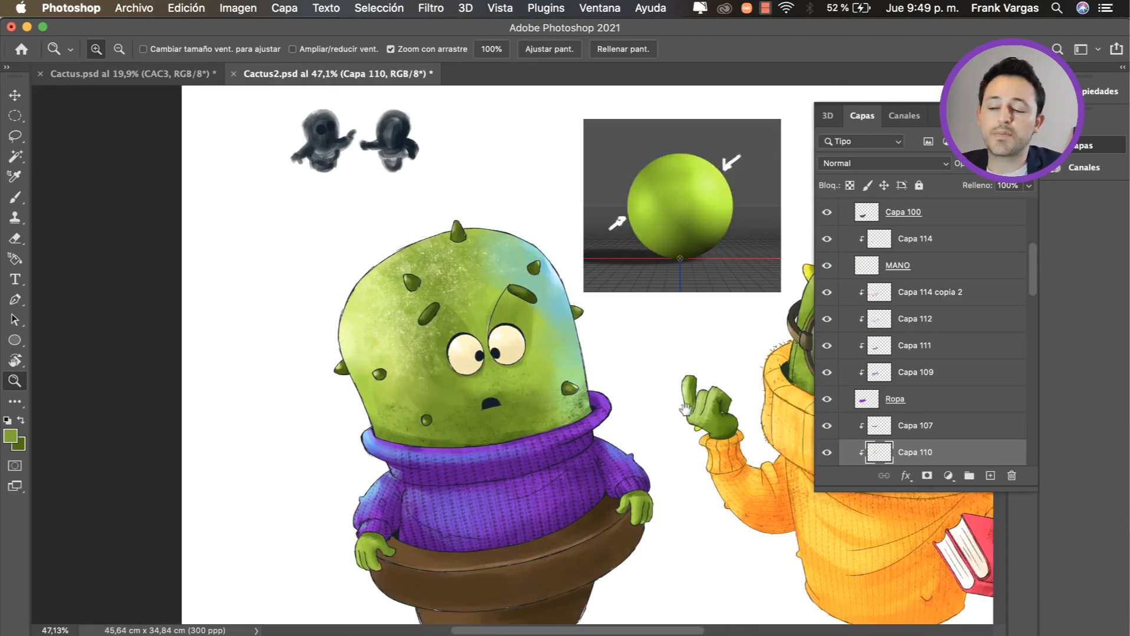
drag(786, 434, 421, 377)
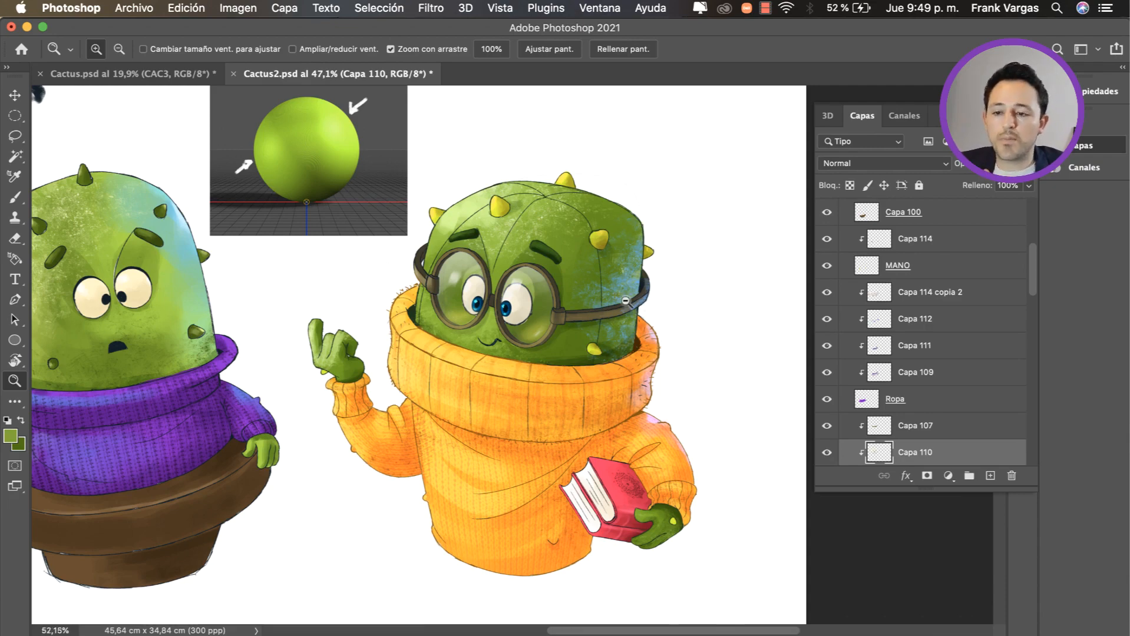
drag(626, 304, 653, 308)
scroll(613, 396, up, 5)
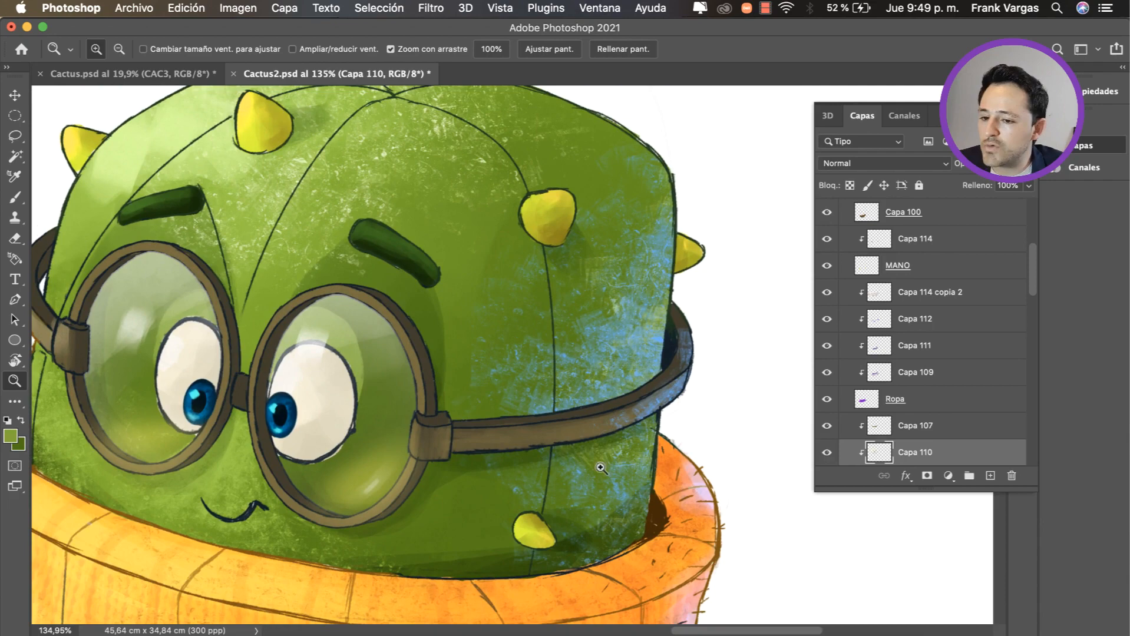
drag(600, 468, 669, 454)
scroll(669, 453, down, 8)
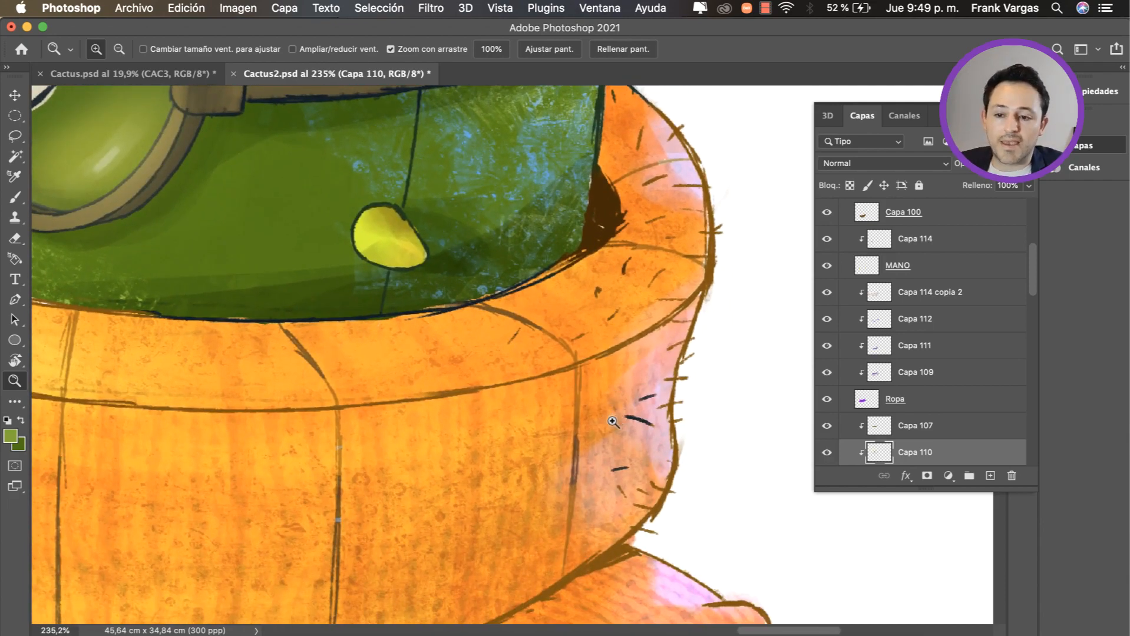
drag(613, 429, 517, 464)
drag(59, 289, 110, 307)
drag(126, 319, 408, 332)
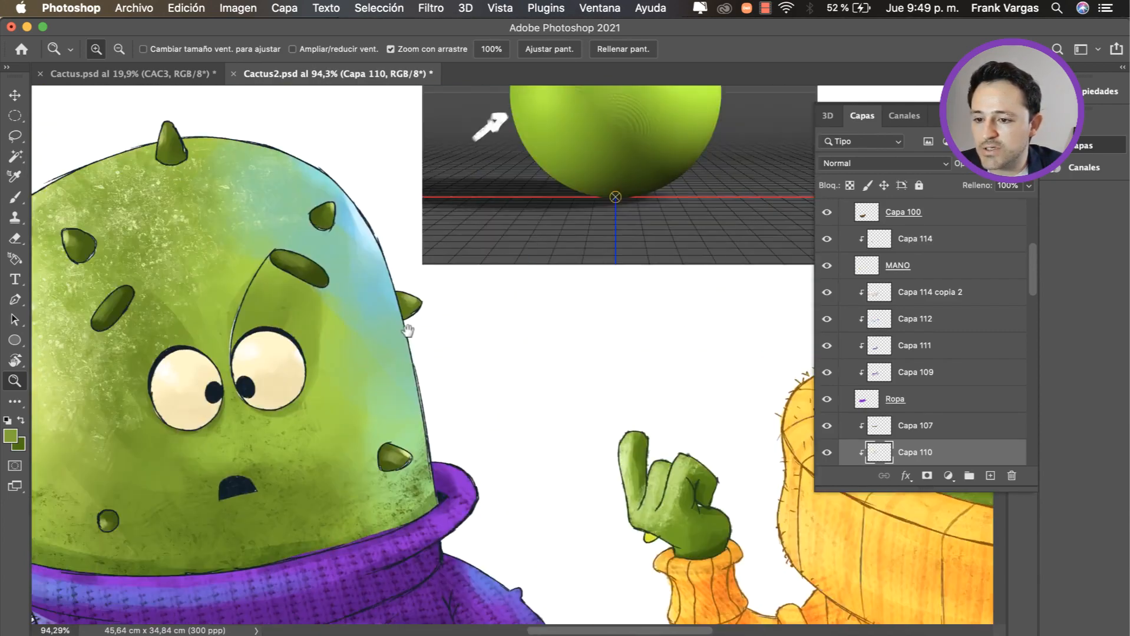
drag(293, 375, 331, 364)
Step: Select the line-art layer, Cactus2, and toggle its visibility to compare the painting with and without outlines
super+click(431, 316)
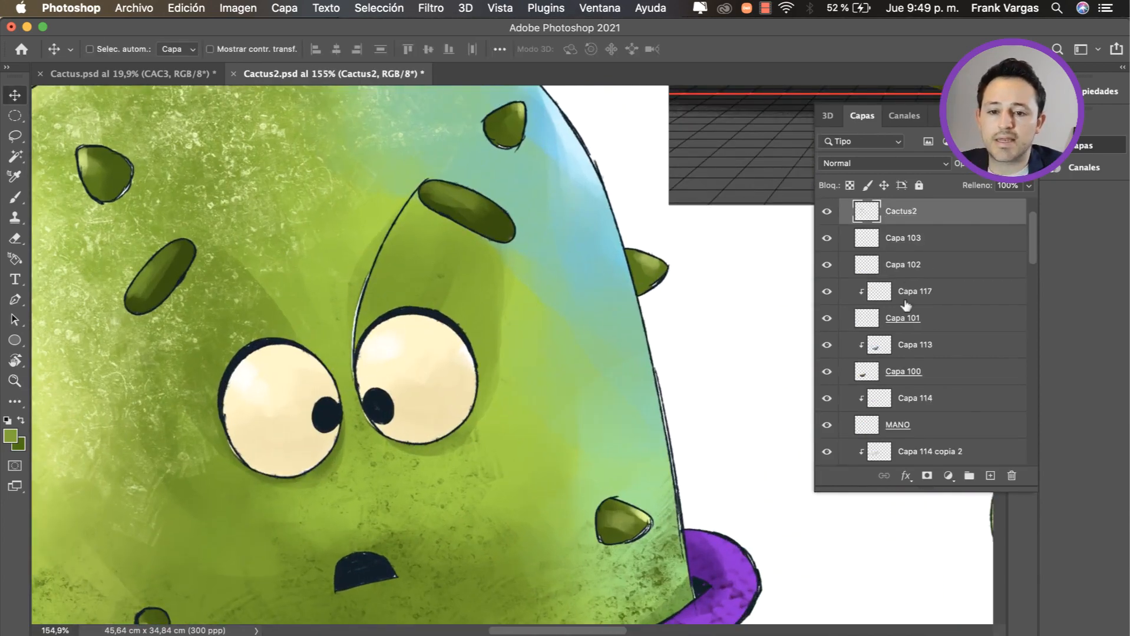
scroll(1002, 253, up, 3)
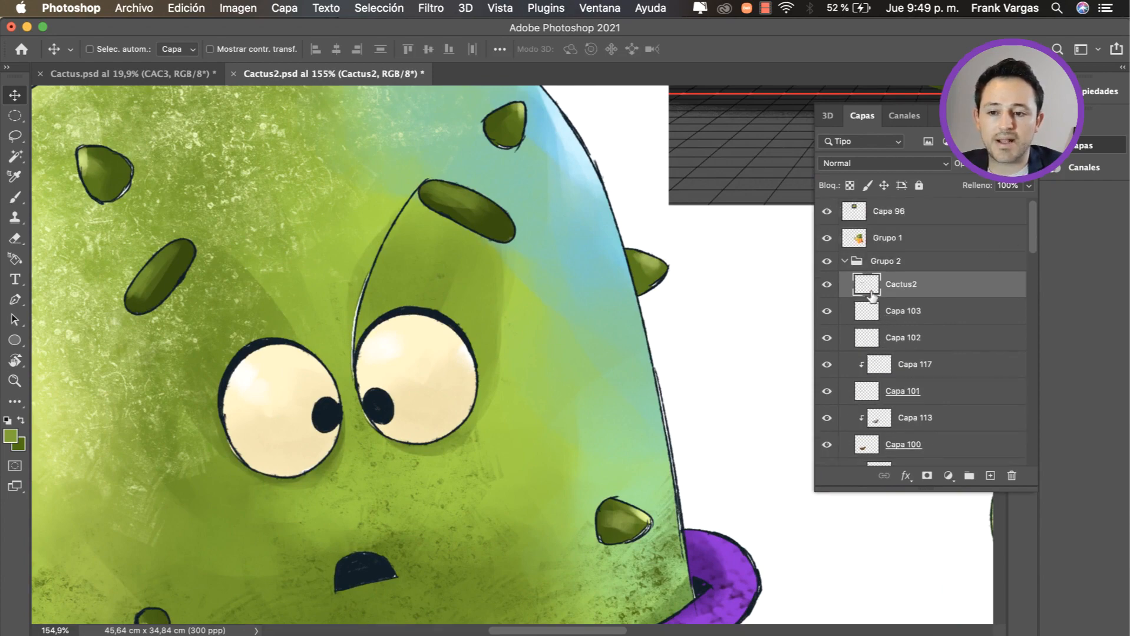
click(827, 285)
key(z)
drag(706, 315, 662, 327)
click(827, 285)
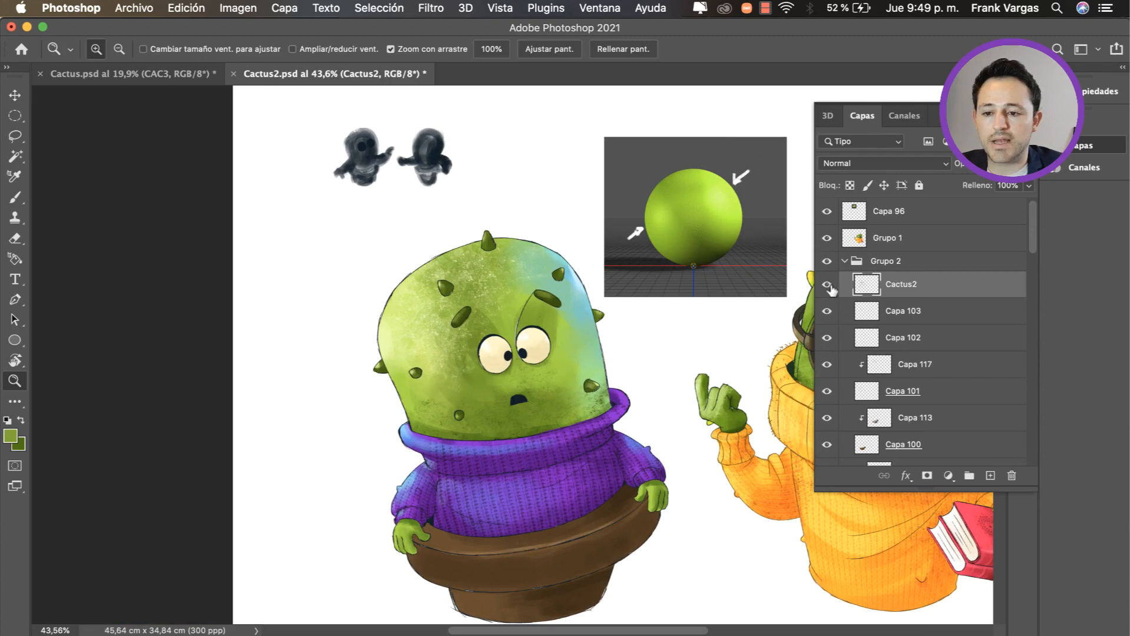
click(827, 286)
click(827, 286)
drag(710, 321, 611, 328)
Step: Add a new layer above Cactus2 and clip it to the line art
click(990, 476)
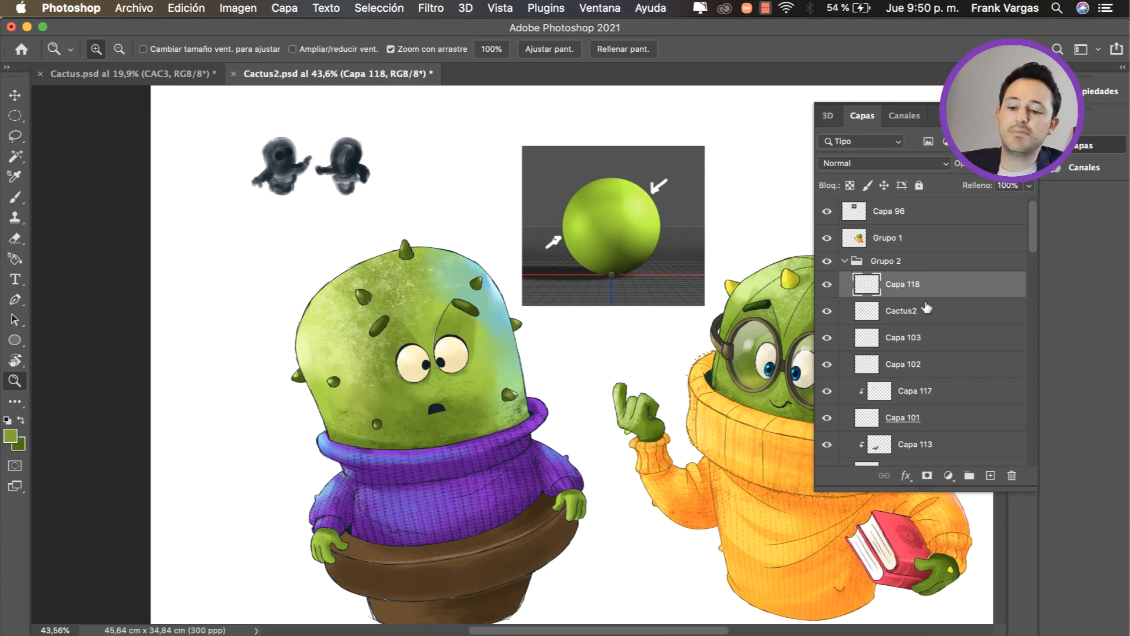
key(alt)
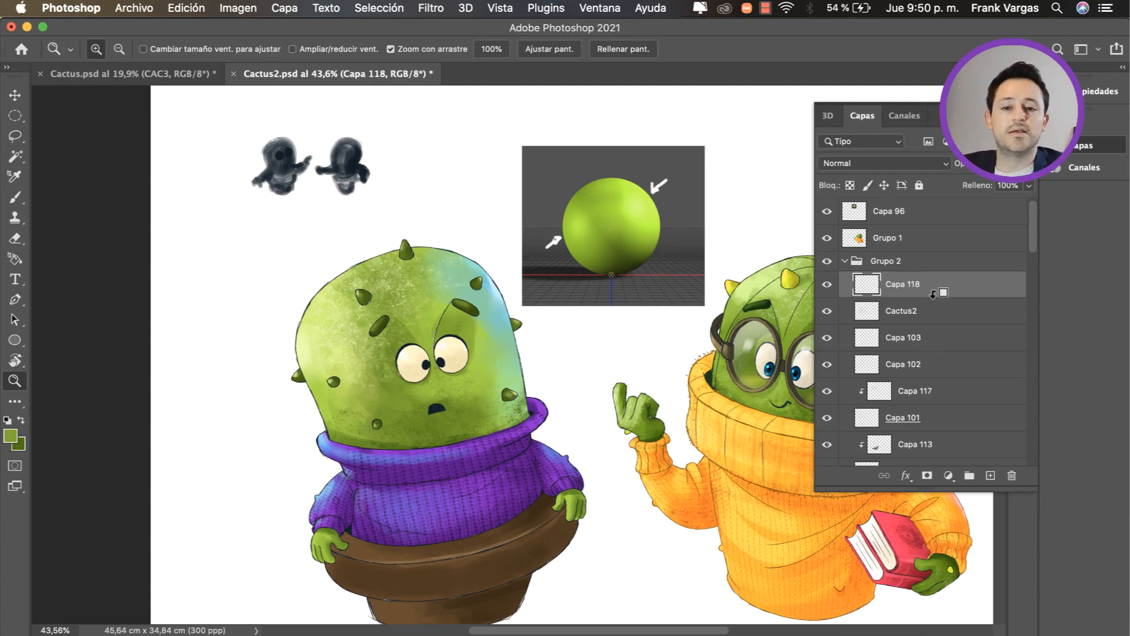
alt+click(932, 293)
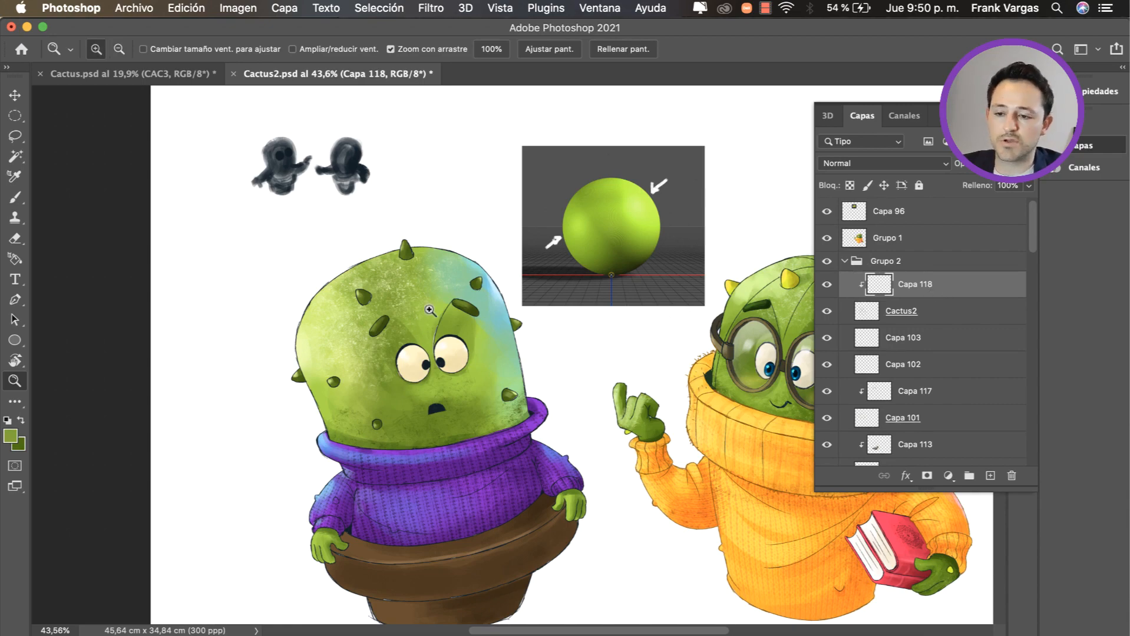
Step: Pick a dark green and recolour the outlines of the head and its features on Capa 118
drag(398, 366, 458, 362)
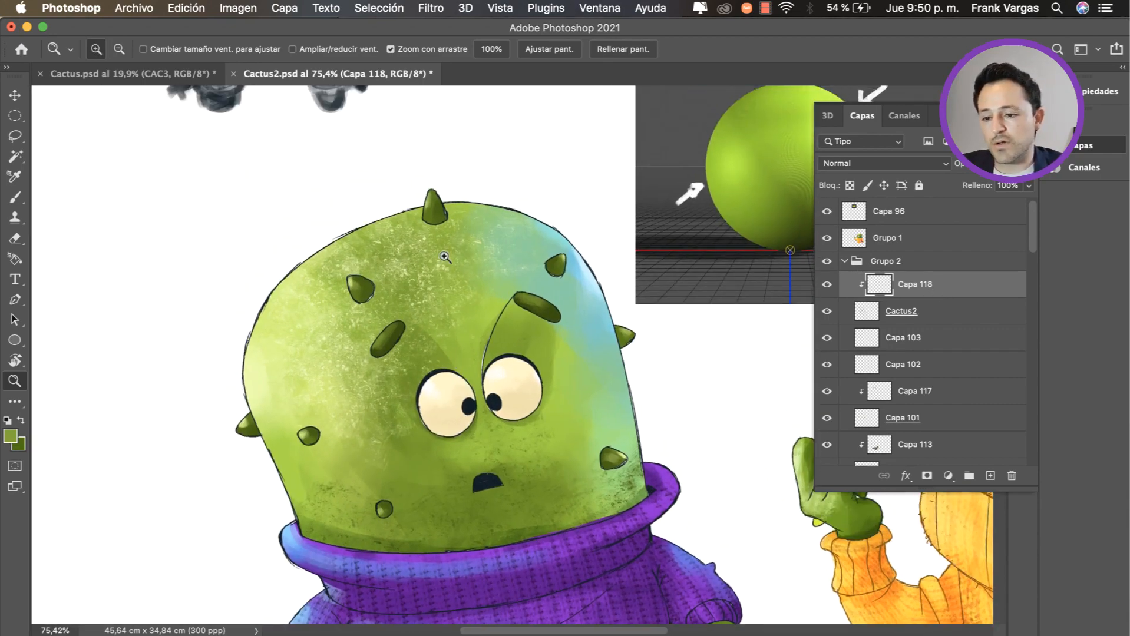
drag(391, 259, 408, 264)
key(b)
alt+click(560, 531)
drag(561, 533, 563, 577)
drag(315, 334, 332, 334)
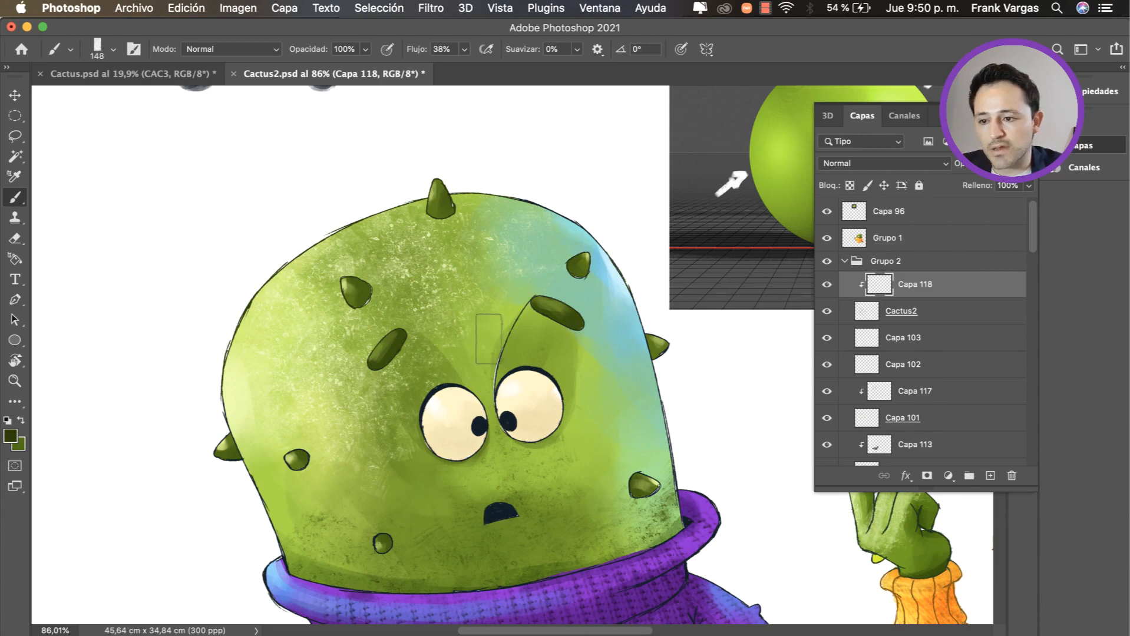
key(z)
drag(290, 276, 348, 280)
drag(363, 271, 241, 425)
drag(300, 462, 333, 460)
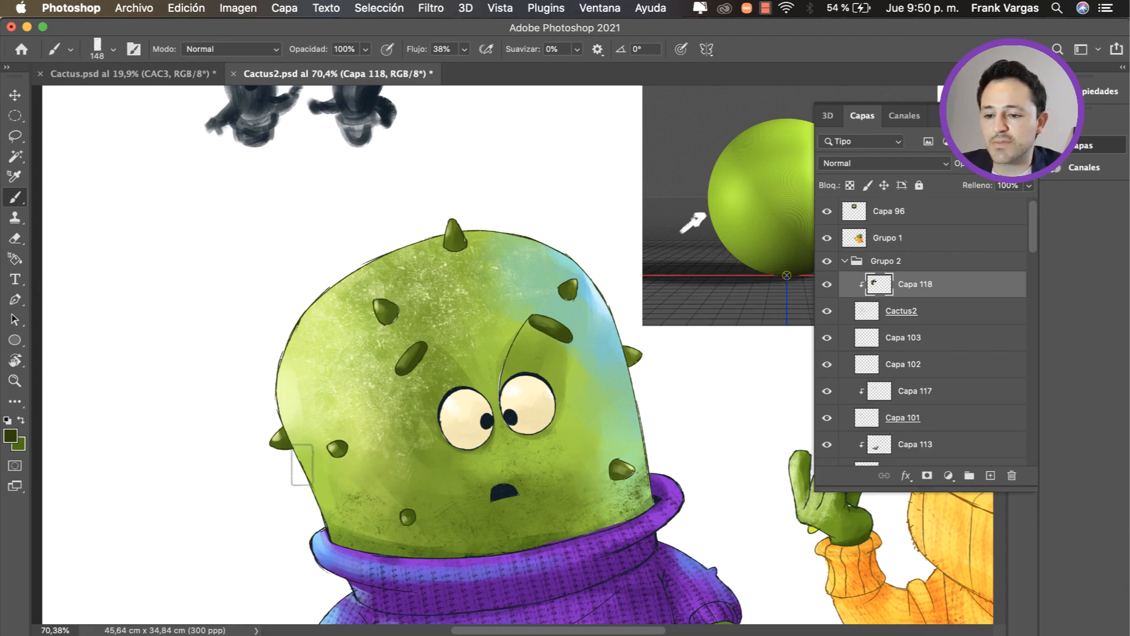
Step: Sample the sweater's purple, darken it and recolour the sweater's outlines on Capa 118
scroll(621, 475, down, 10)
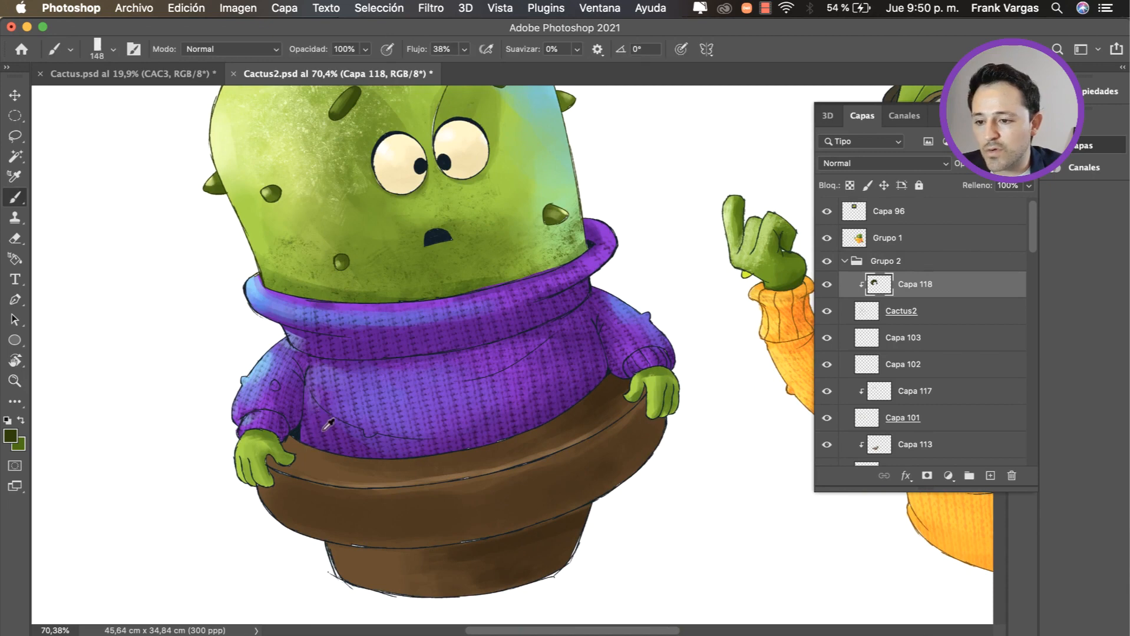
drag(318, 428, 324, 420)
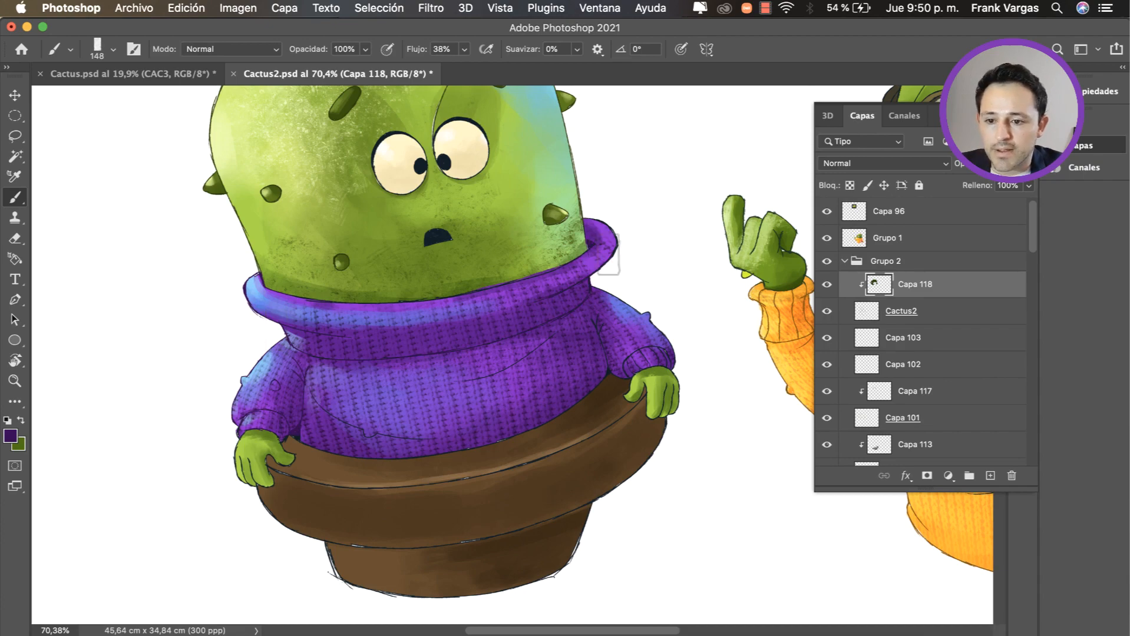
key(super+space)
drag(538, 451, 560, 475)
Step: Select the pot's shading layer, Capa 113, pick a dark brown and add a new clipped layer above it
super+click(560, 474)
scroll(601, 474, up, 5)
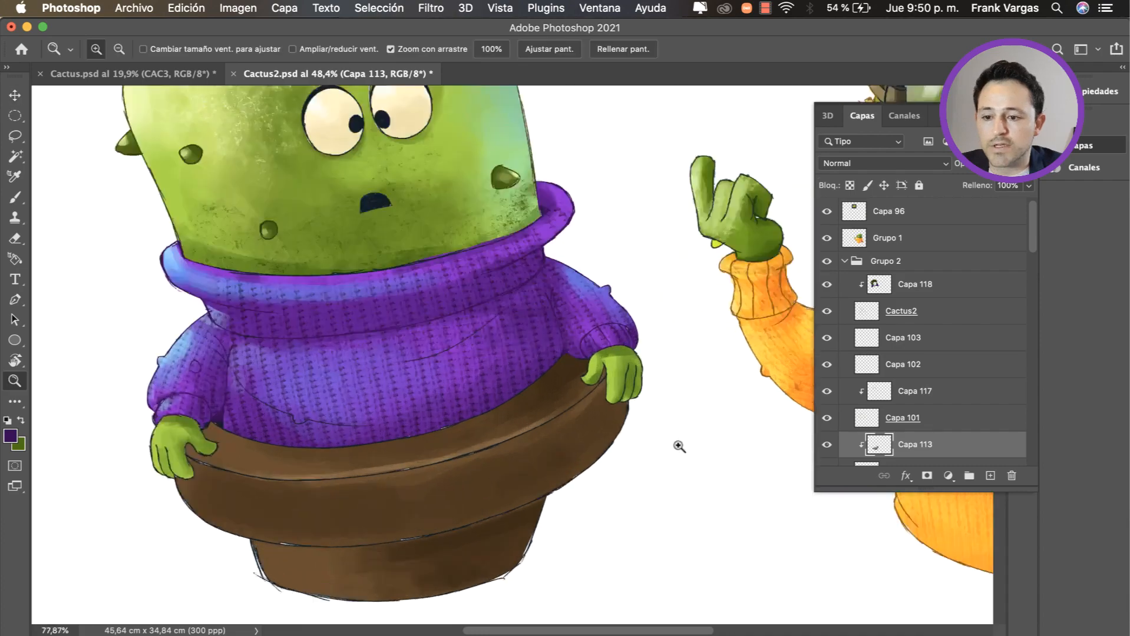
alt+click(547, 448)
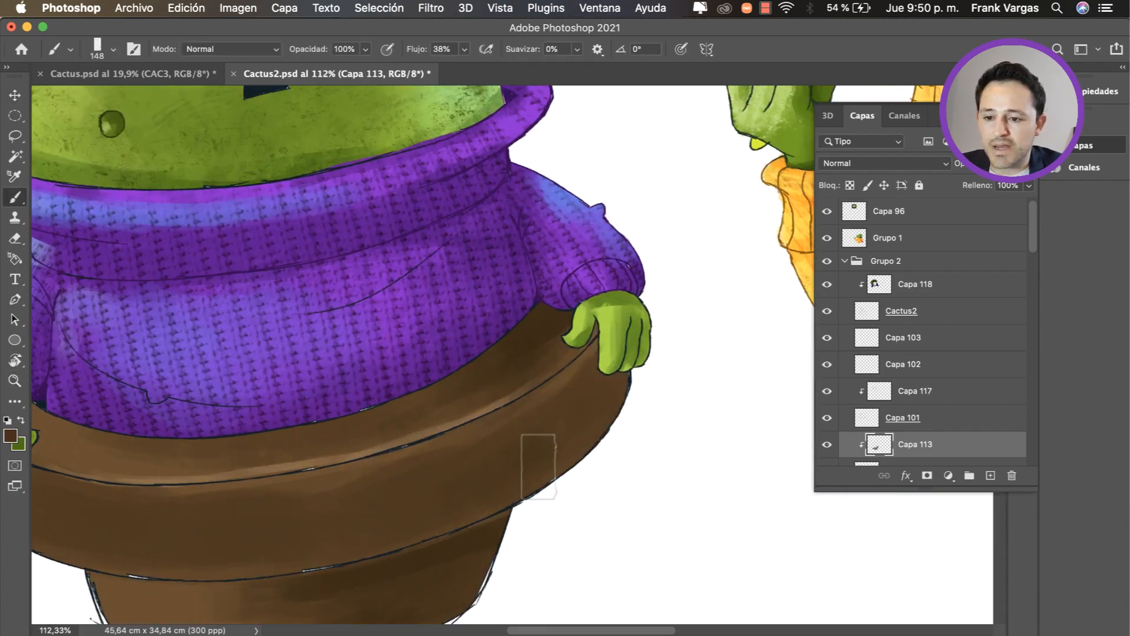
drag(543, 477, 547, 474)
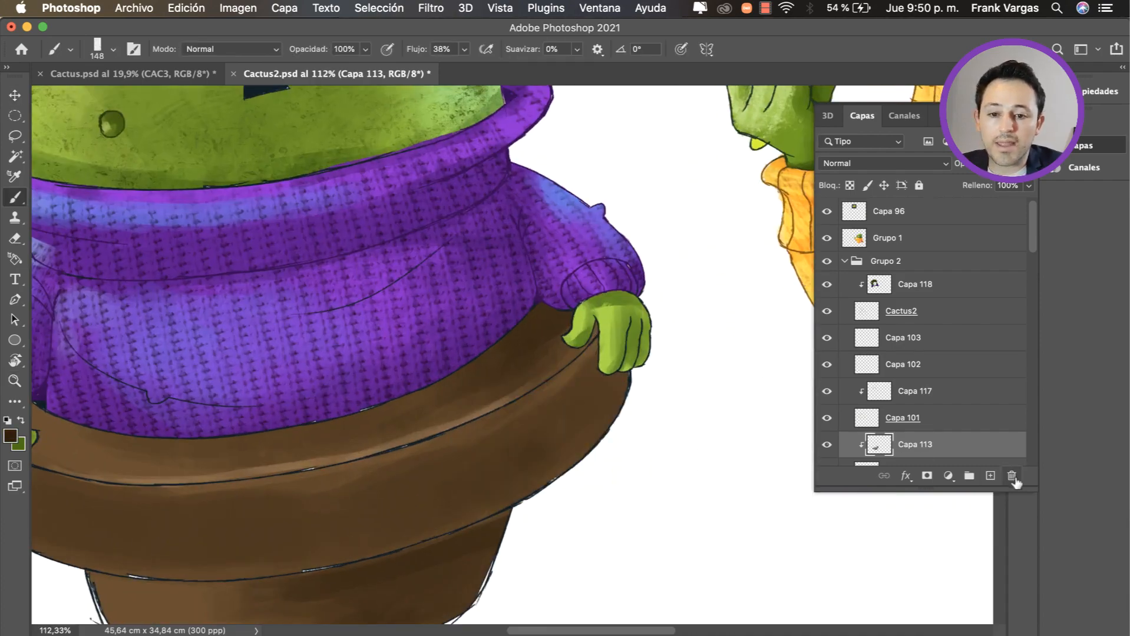
click(990, 475)
drag(1035, 237, 1035, 251)
alt+click(959, 378)
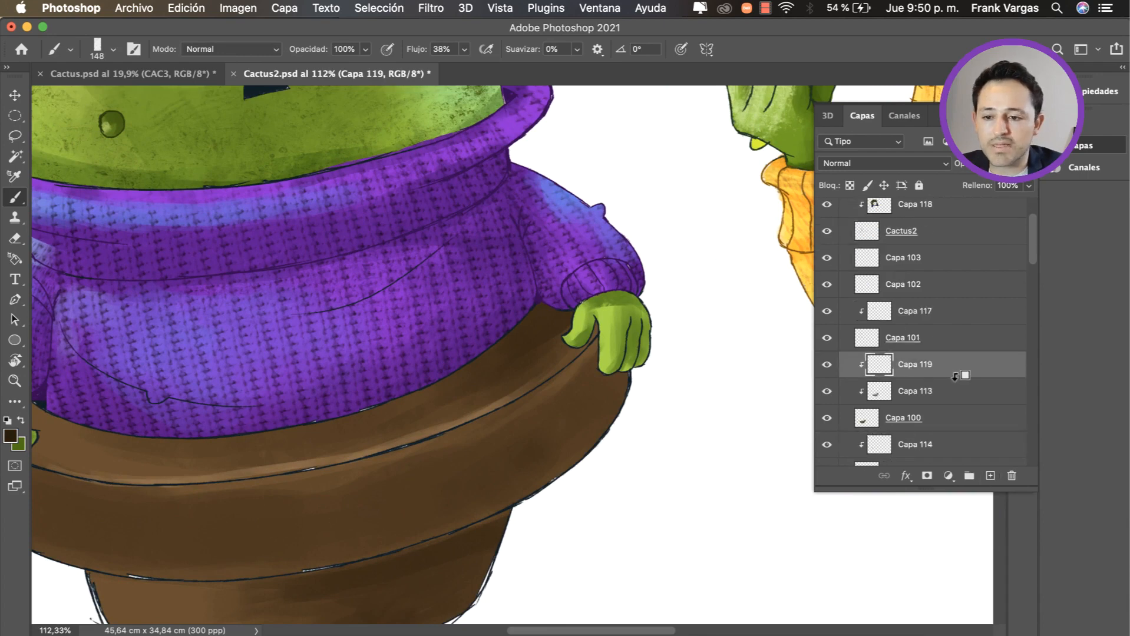
Step: Paint dark brown contact shadows on the pot beneath both hands on Capa 119
mouse_move(589, 344)
mouse_down()
mouse_move(547, 362)
mouse_move(586, 341)
mouse_up()
alt+click(540, 325)
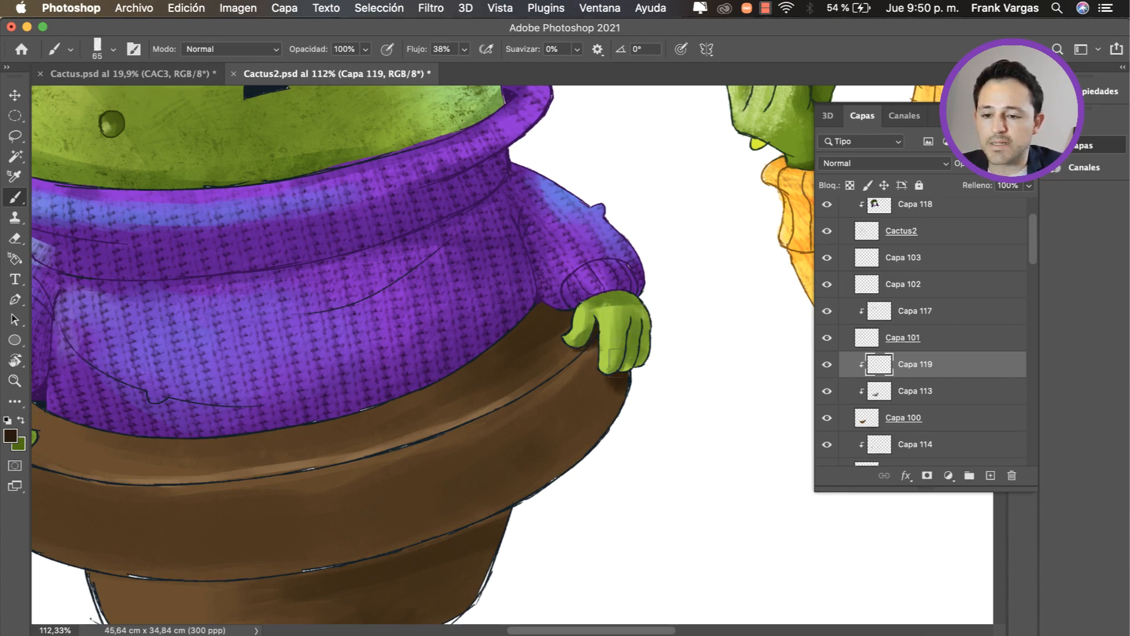
drag(370, 418, 543, 391)
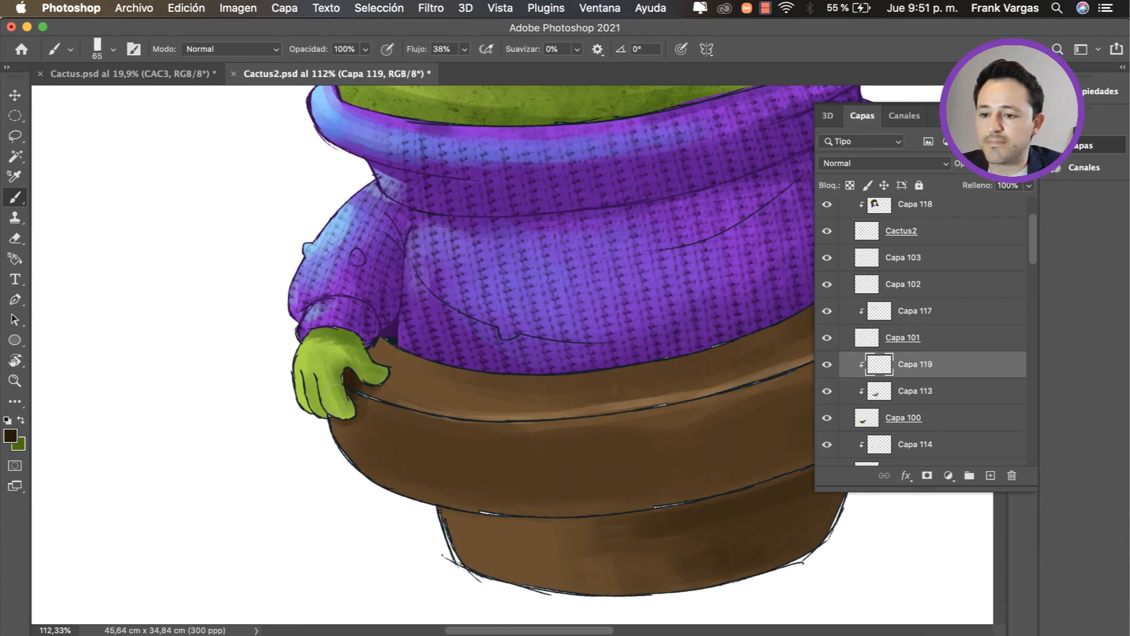
key(z)
drag(391, 424, 329, 461)
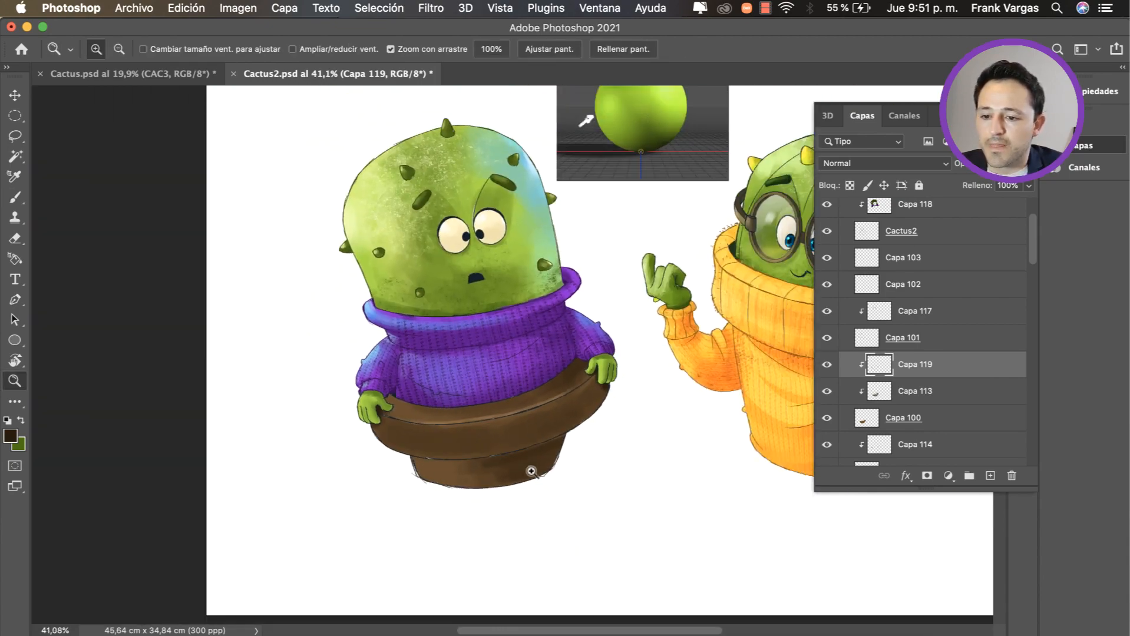
Step: Sample a lighter brown from the pot and touch up the pot's base on Capa 119 with a larger brush
key(b)
drag(496, 459, 446, 461)
key(z)
mouse_move(554, 451)
mouse_down()
mouse_move(486, 479)
mouse_move(501, 474)
mouse_up()
key(b)
alt+click(407, 469)
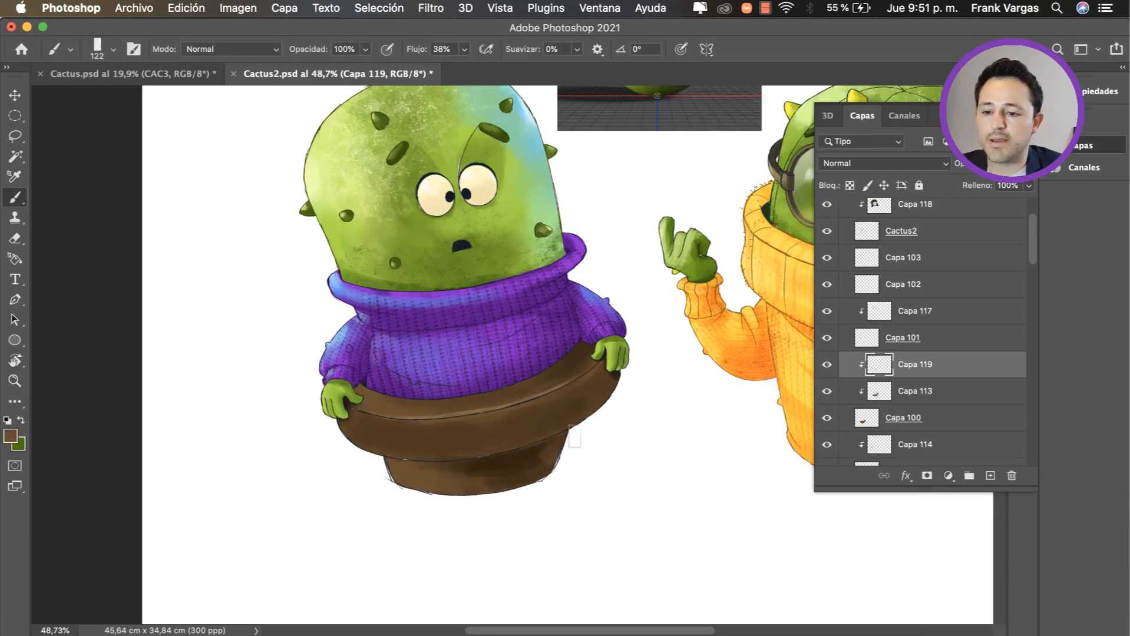
Step: Select the sphere reference image's layer, Capa 96, and hide it
key(z)
drag(552, 451, 440, 471)
key(v)
drag(516, 353, 694, 343)
super+click(535, 259)
click(827, 210)
key(z)
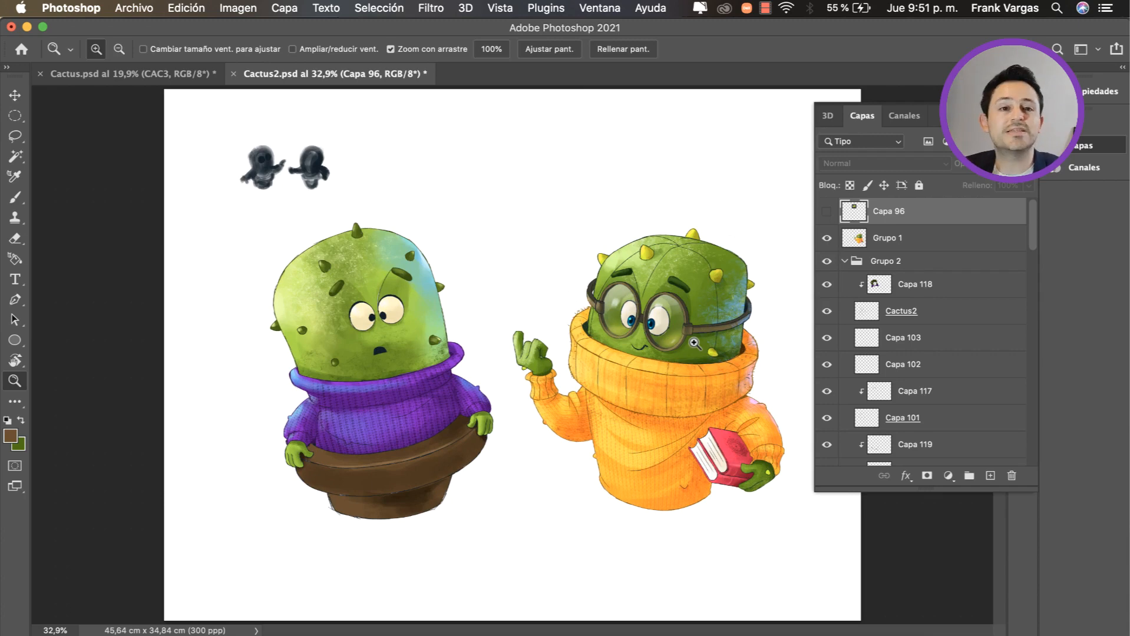